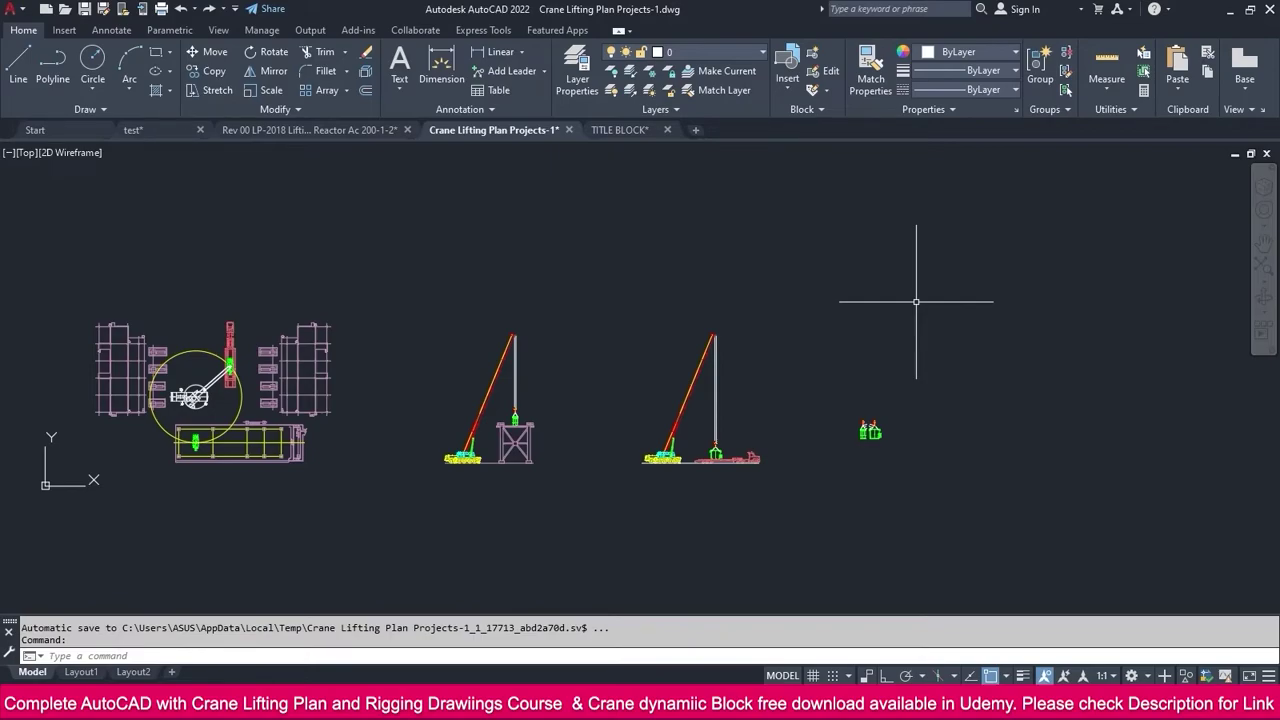
Create a new page setup named Setup1 for Layout1, based on the existing layout settings
left_click(70, 673)
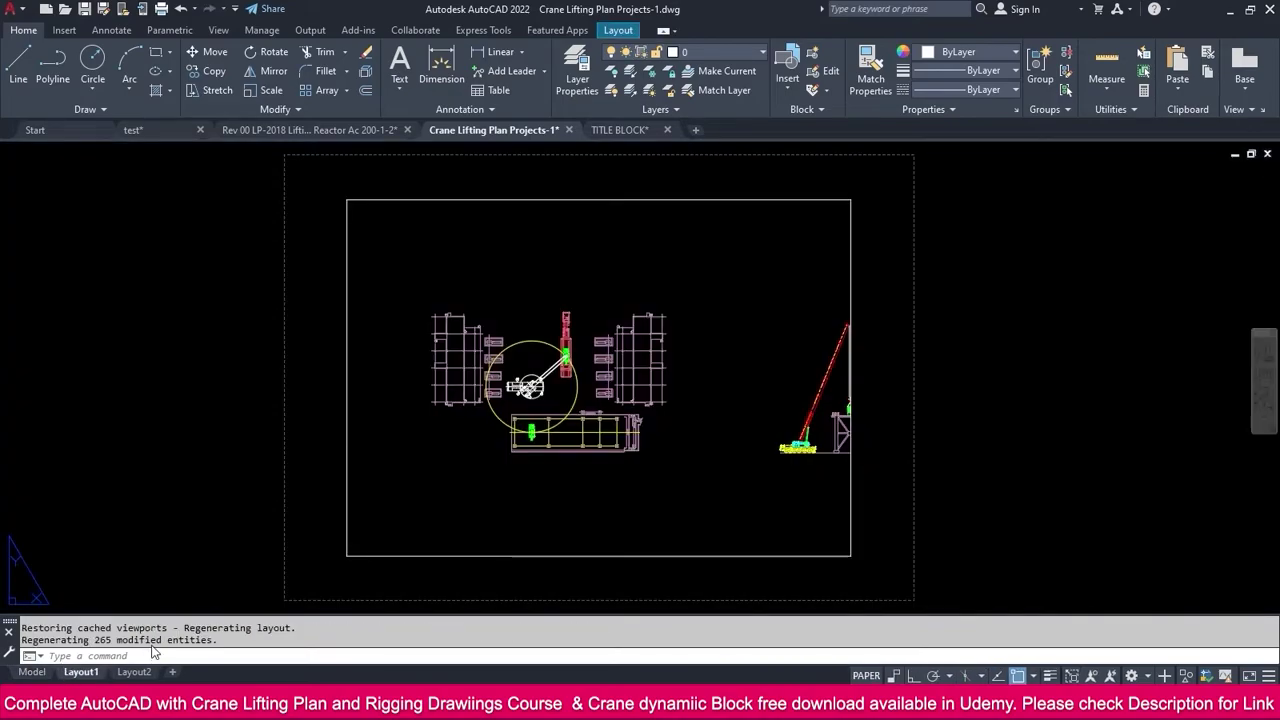
right_click(93, 669)
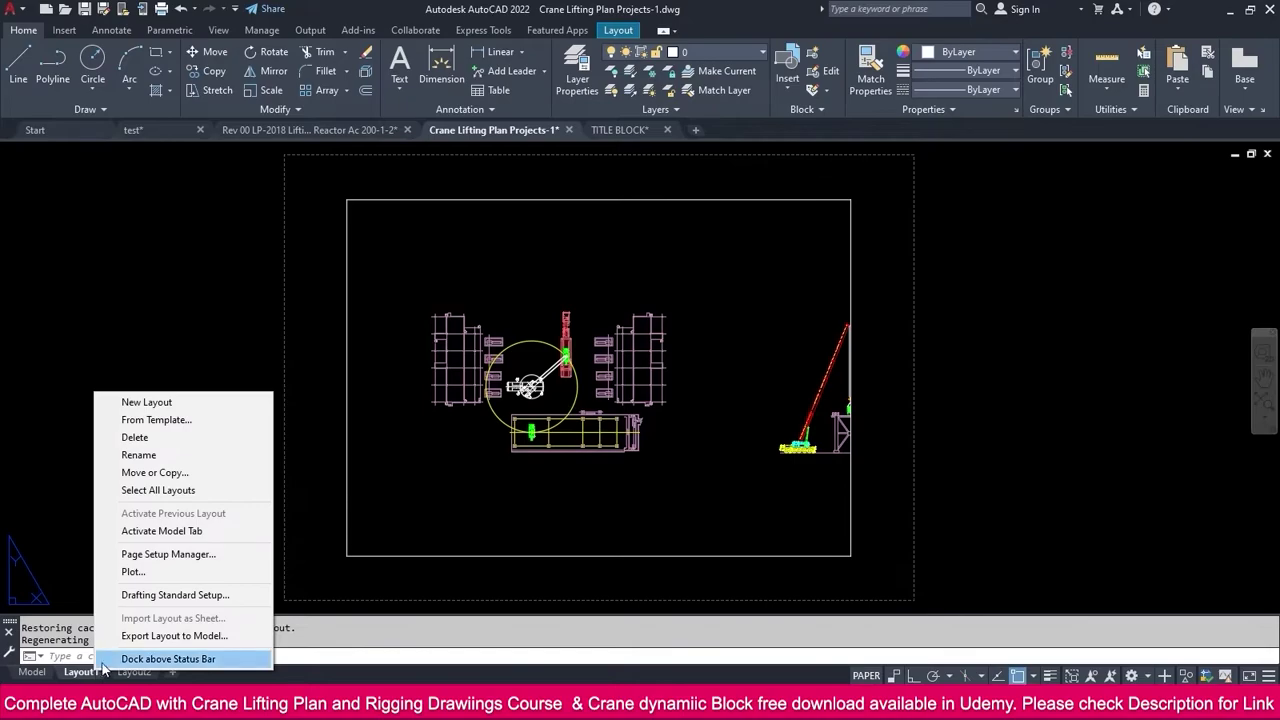
left_click(155, 554)
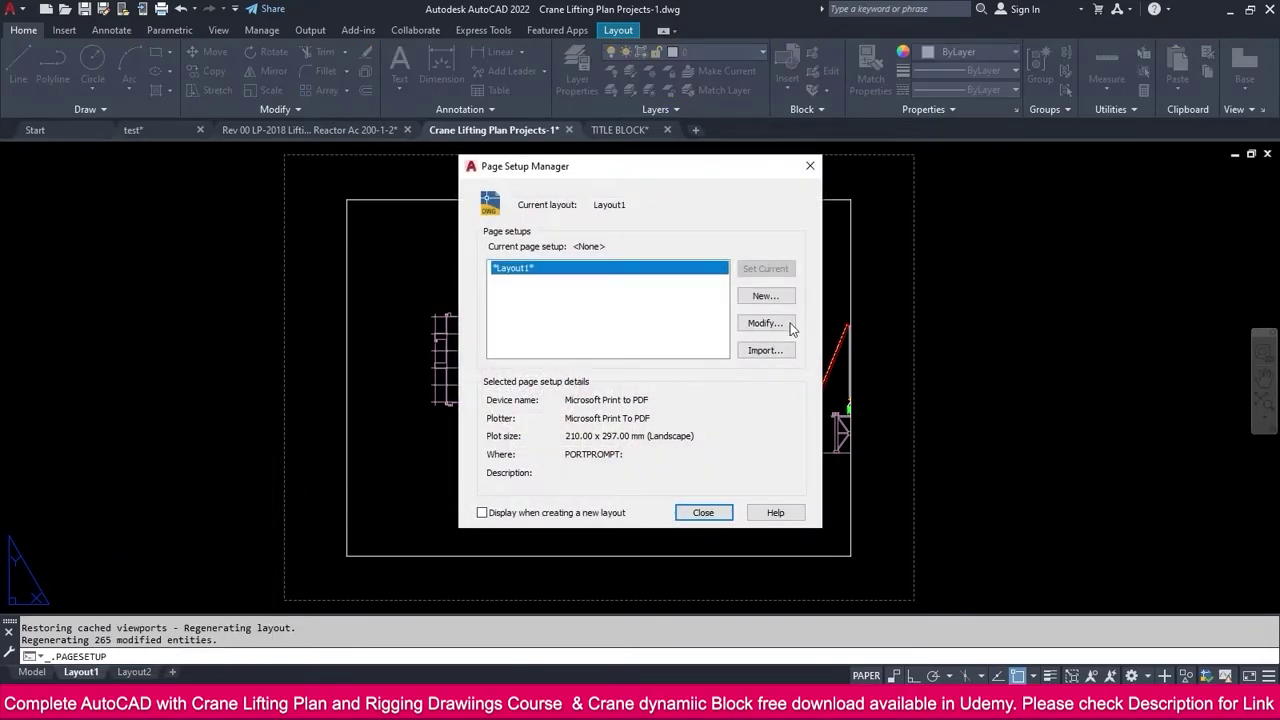
left_click(790, 297)
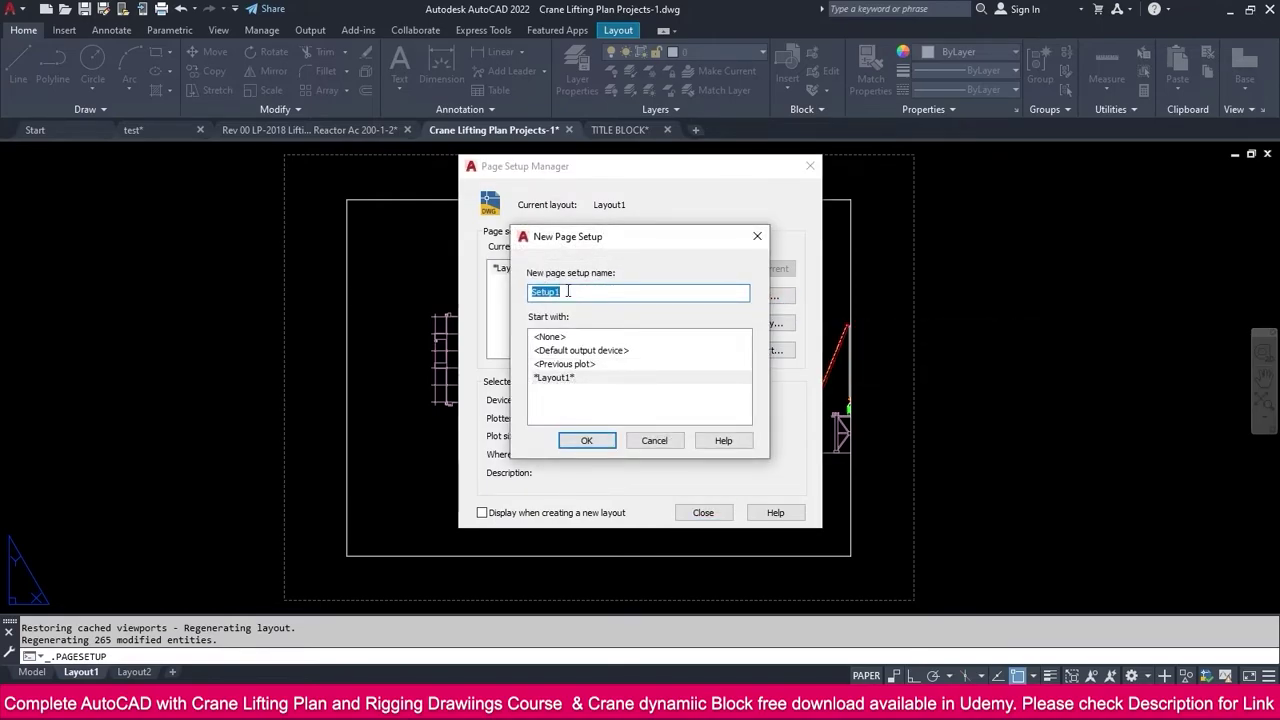
left_click(587, 441)
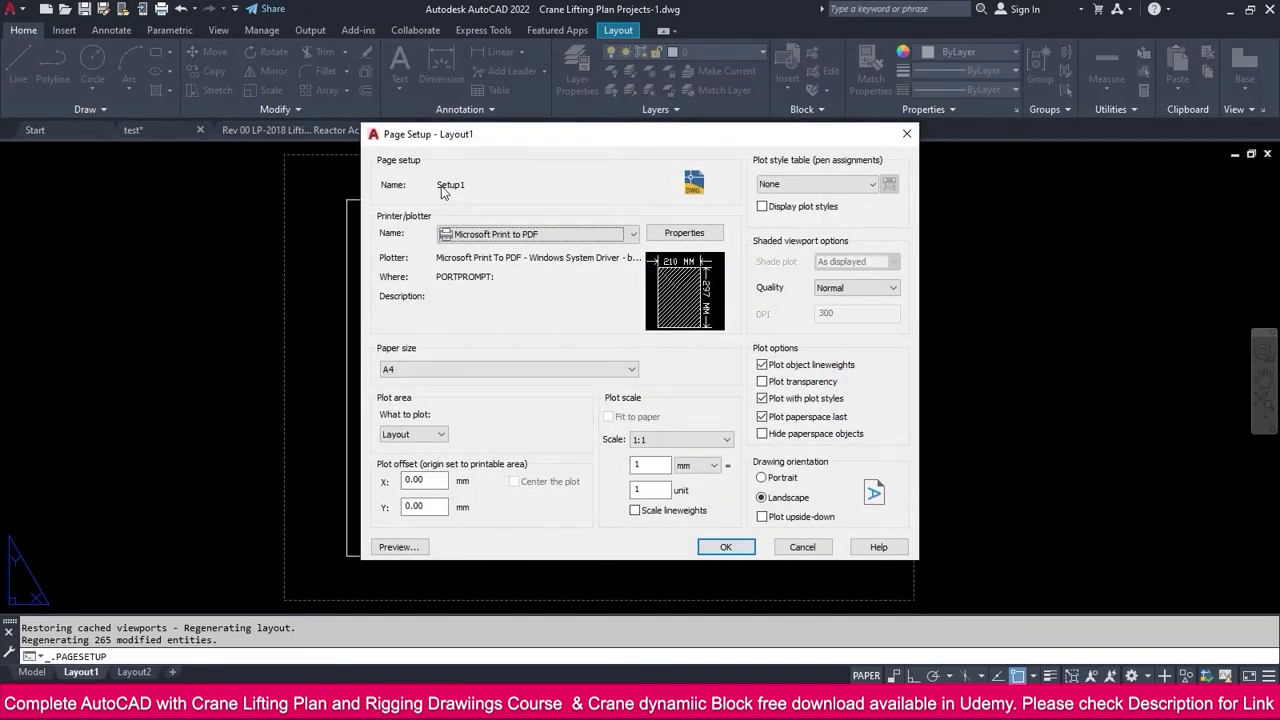
Configure Setup1 with the DWG To PDF.pc3 plotter, ISO full bleed A3 (420.00 x 297.00 MM) paper and the monochrome.ctb plot style
left_click(535, 240)
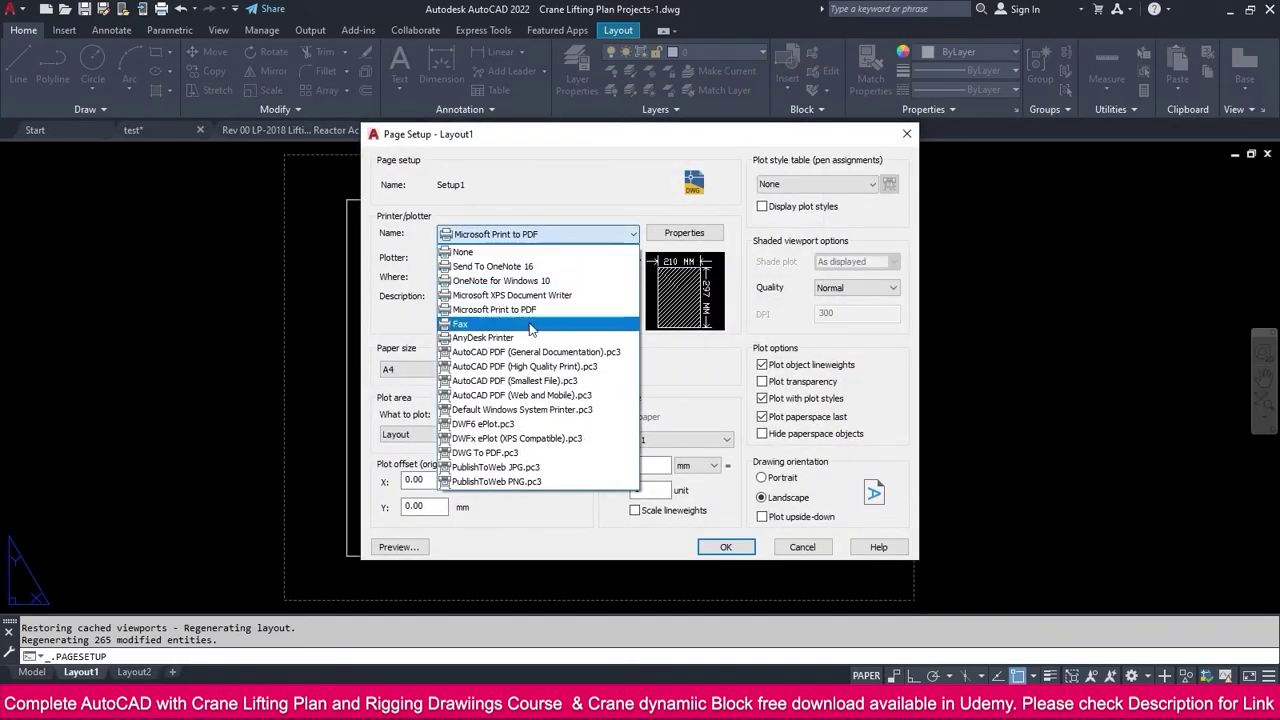
left_click(506, 453)
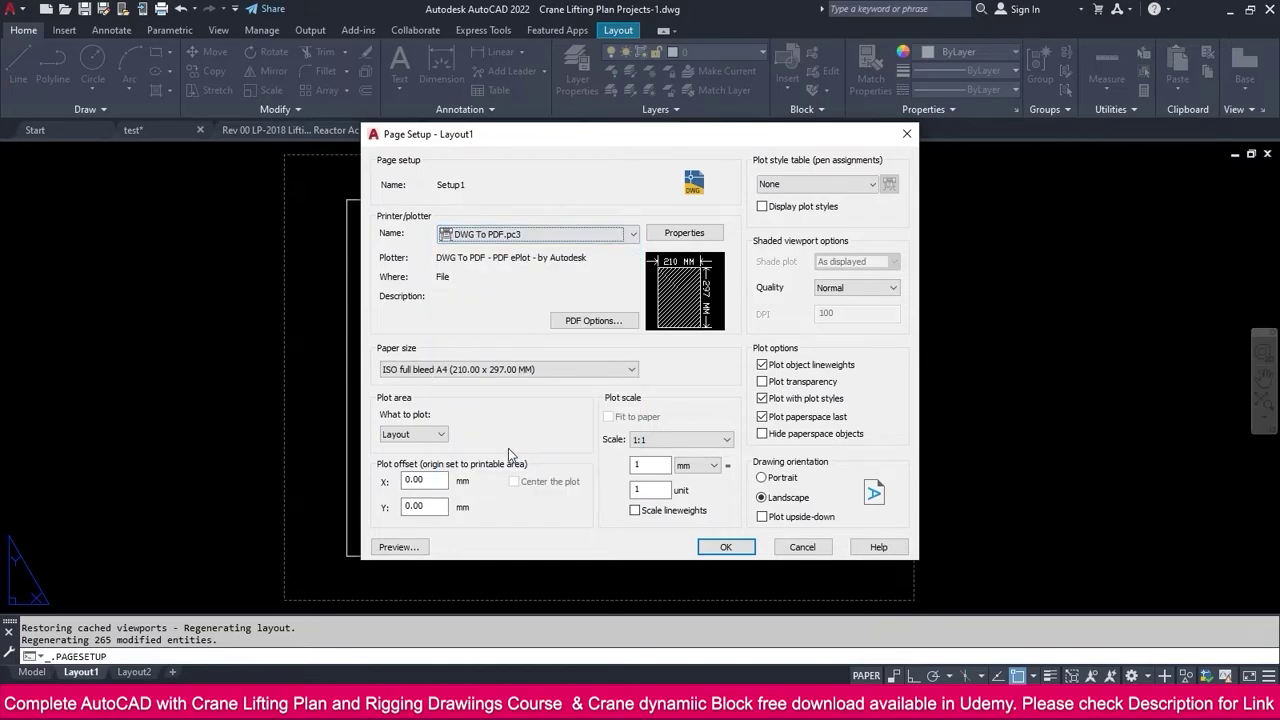
left_click(474, 372)
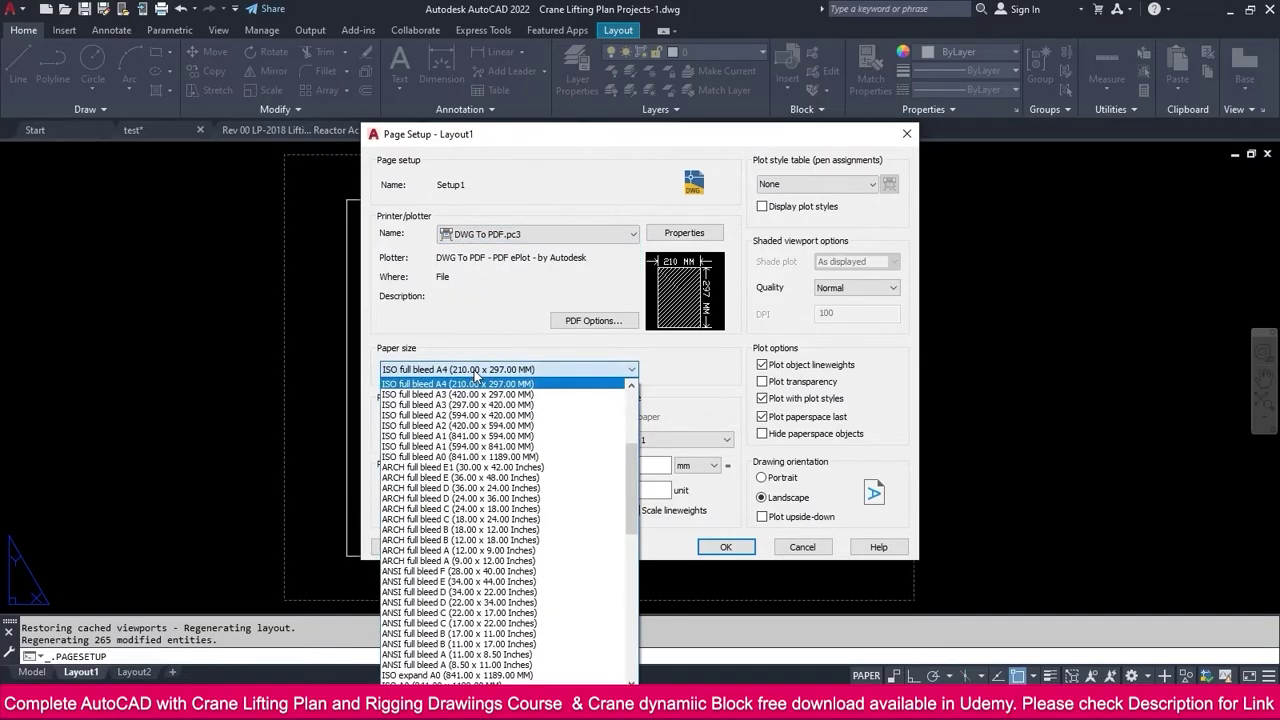
left_click(457, 396)
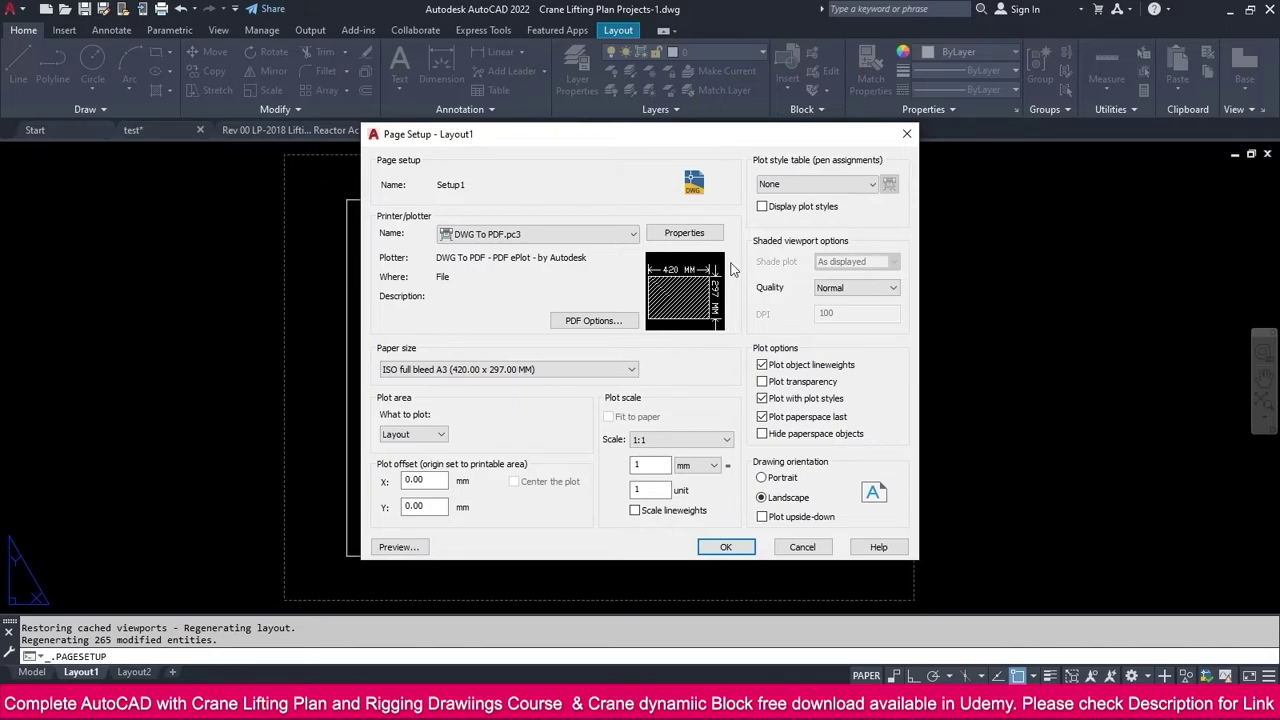
left_click(826, 188)
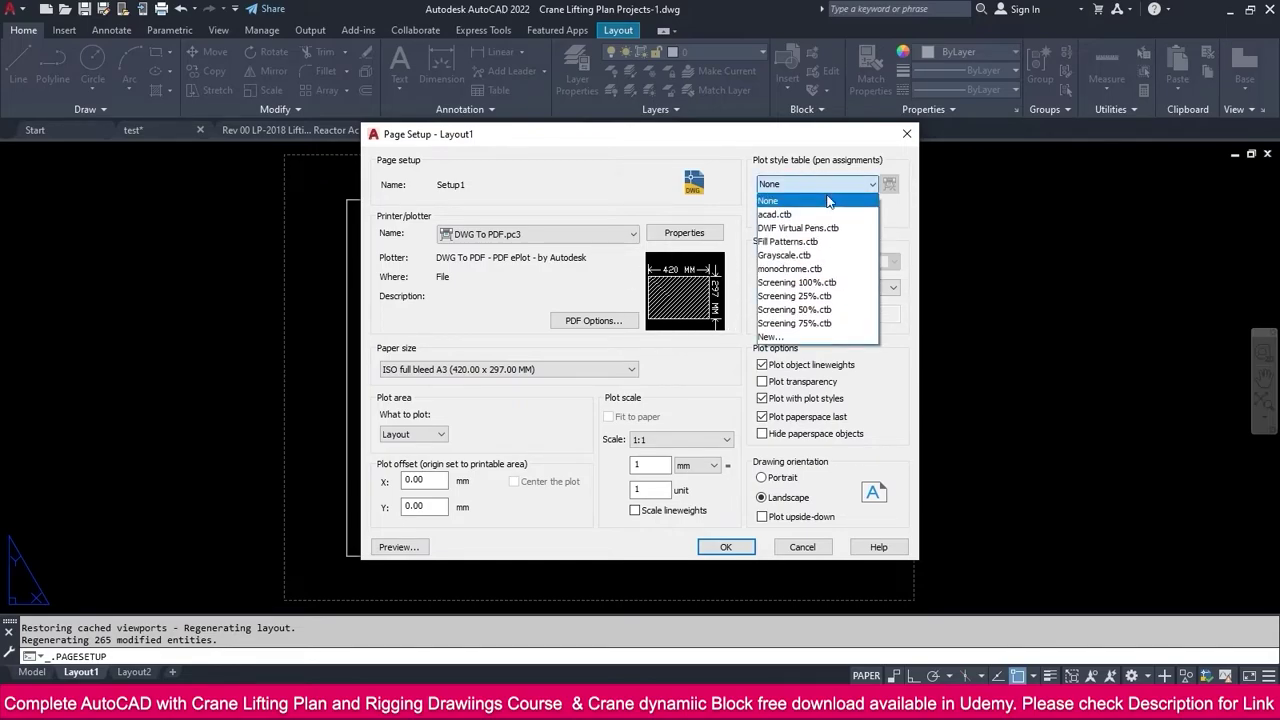
left_click(813, 270)
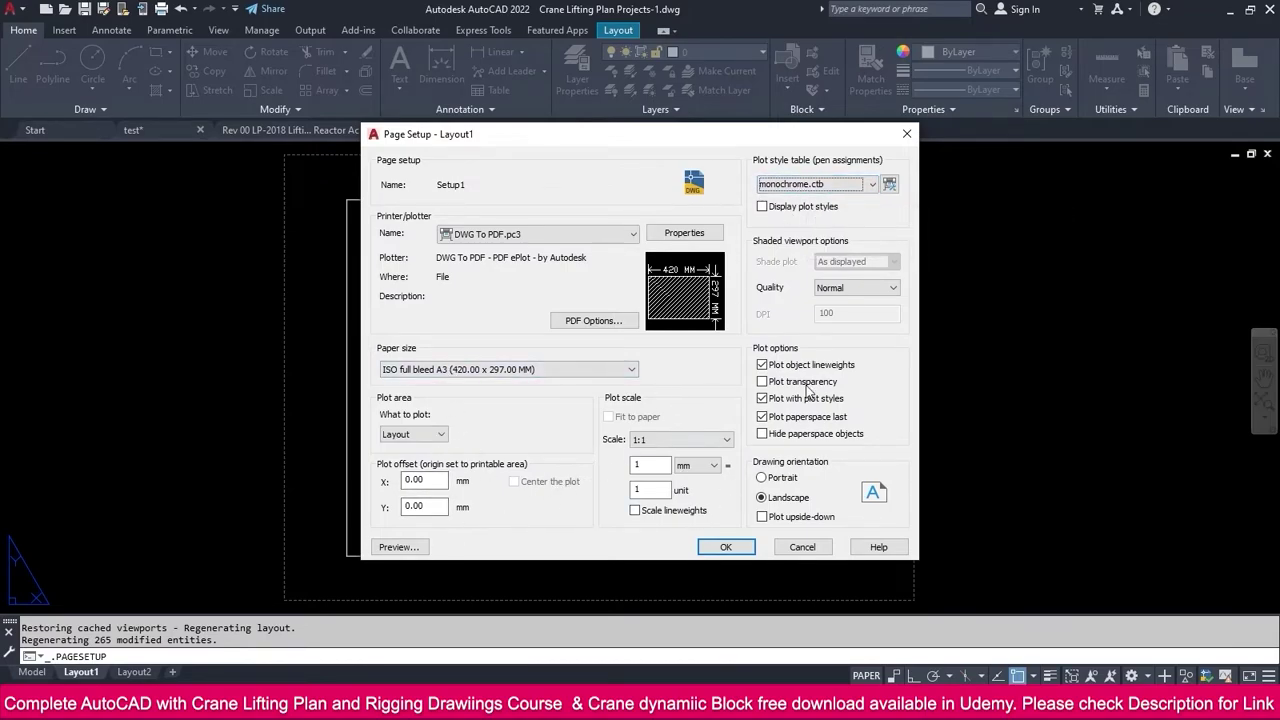
left_click(726, 548)
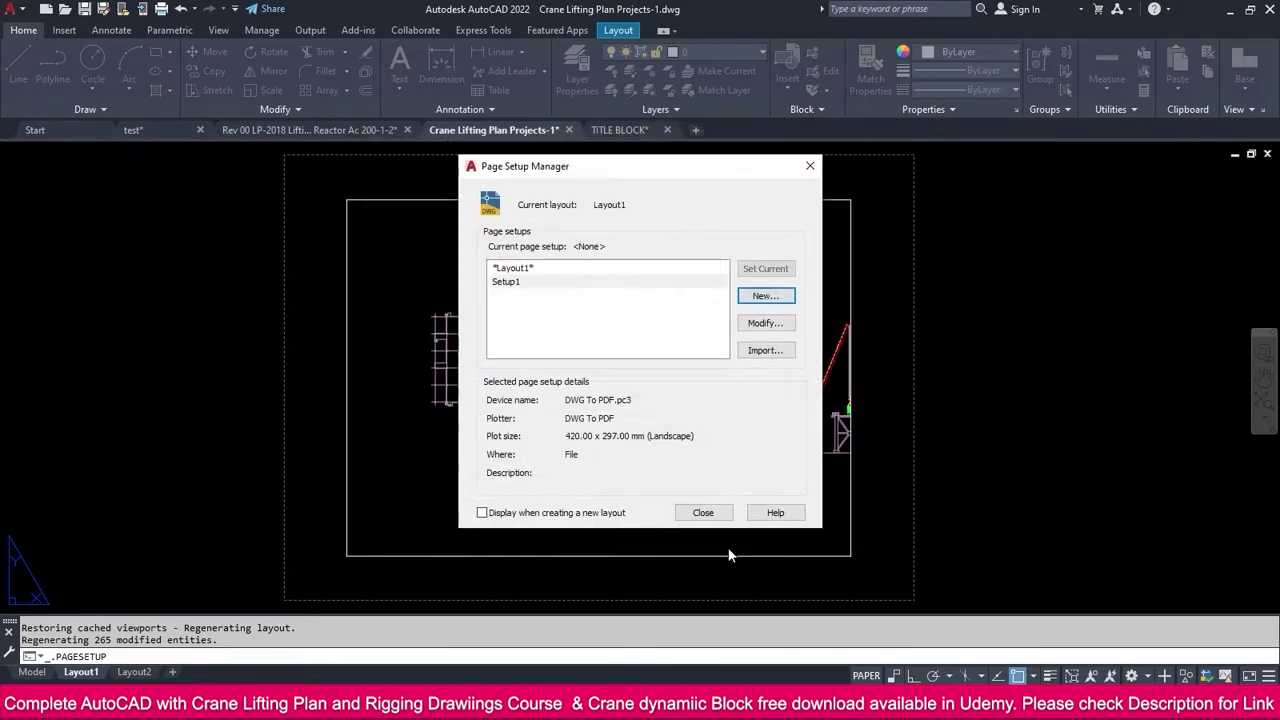
Make Setup1 the current page setup of Layout1 and close the page setup manager
left_click(518, 283)
left_click(775, 271)
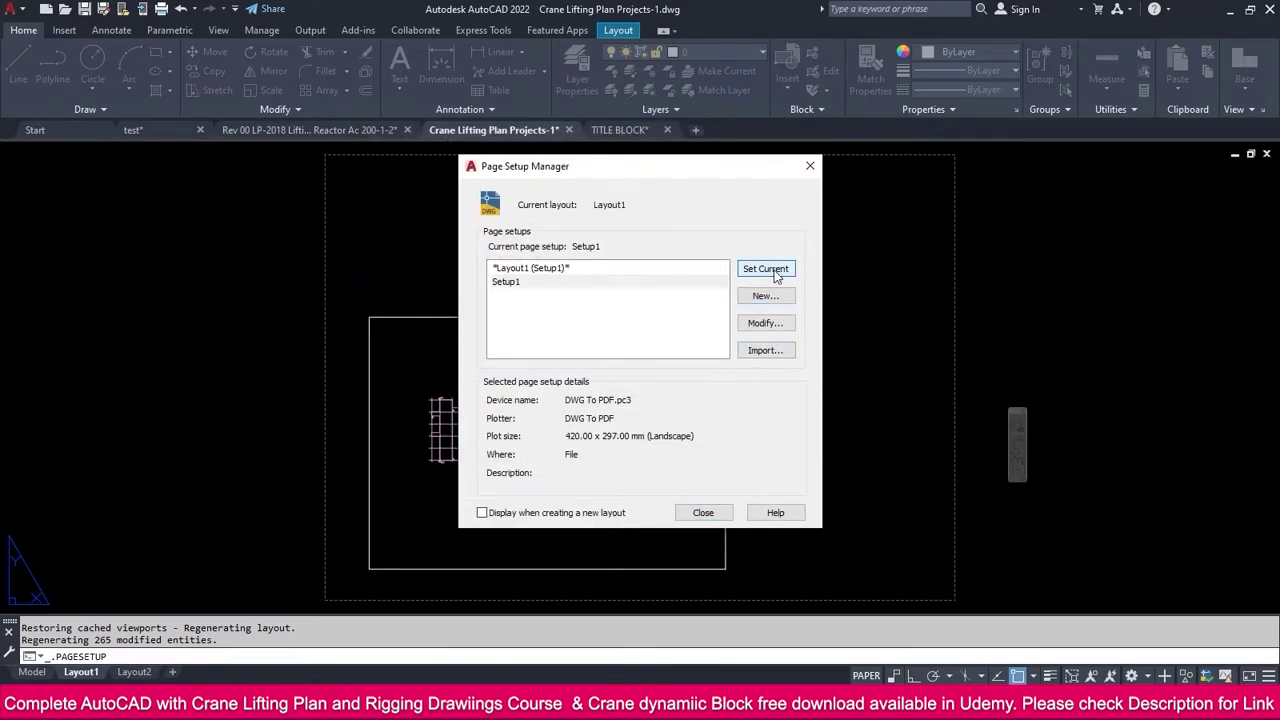
left_click(703, 513)
Delete the existing default viewport from Layout1
left_click(699, 240)
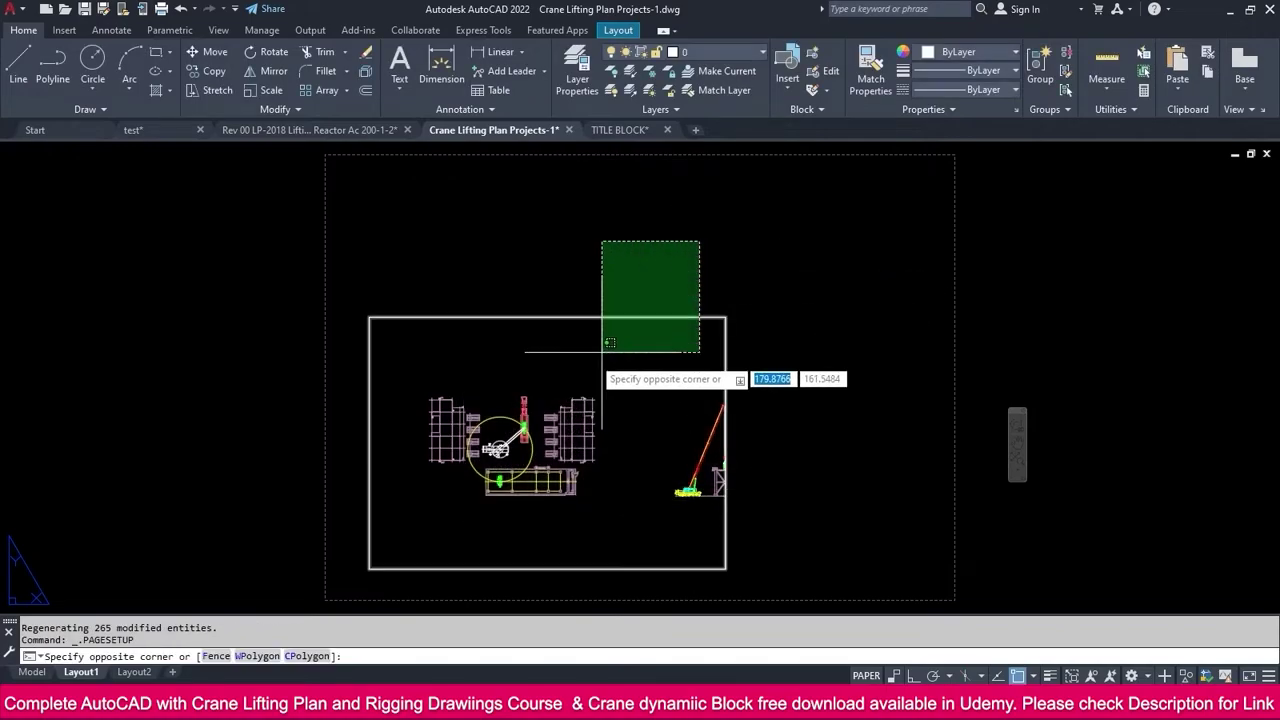
left_click(601, 358)
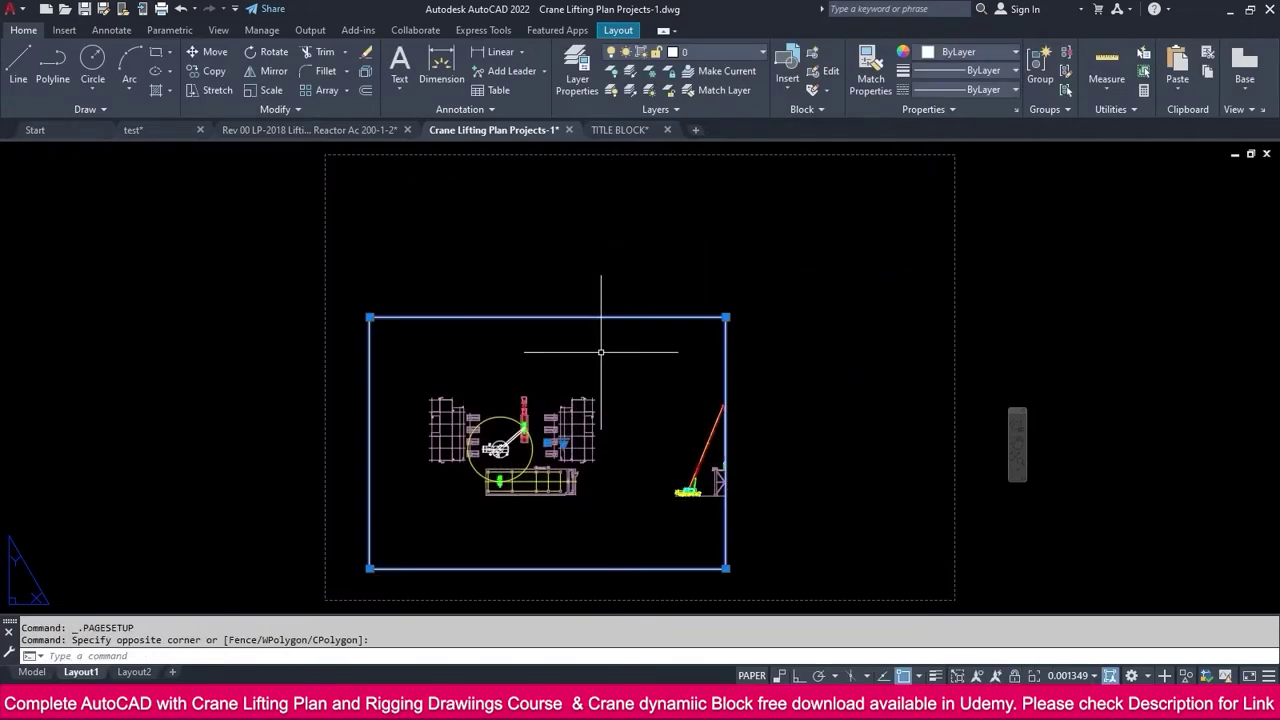
key("Delete")
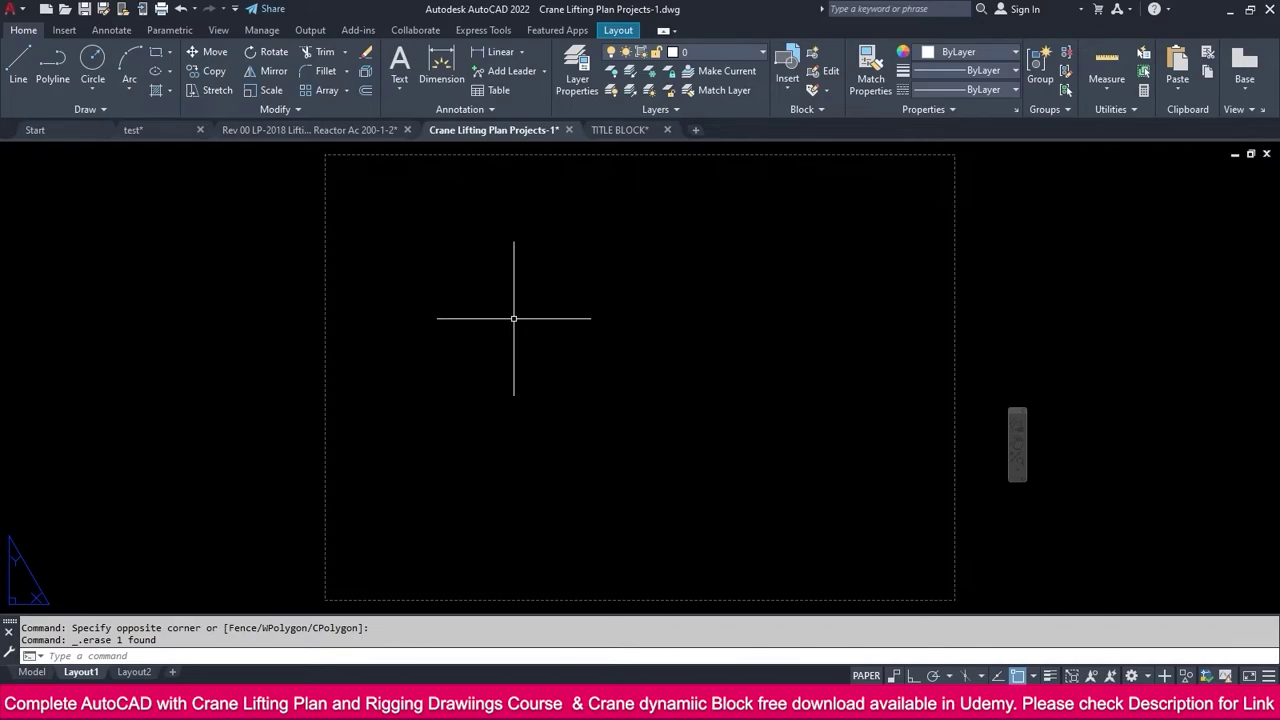
Copy the A3 title block sheet from the TITLE BLOCK drawing, using the outer frame's lower-left corner as base point
left_click(619, 132)
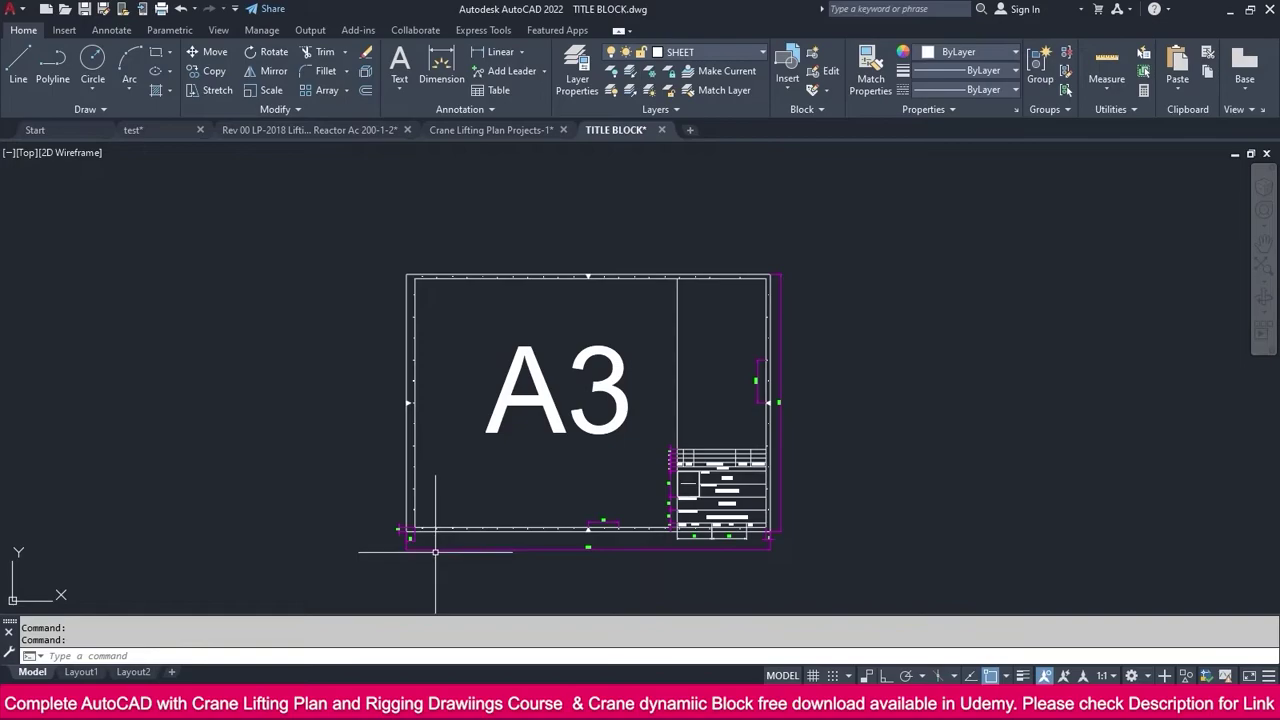
key("ctrl+shift+c")
scroll(415, 550, "up", 4)
scroll(409, 550, "up", 3)
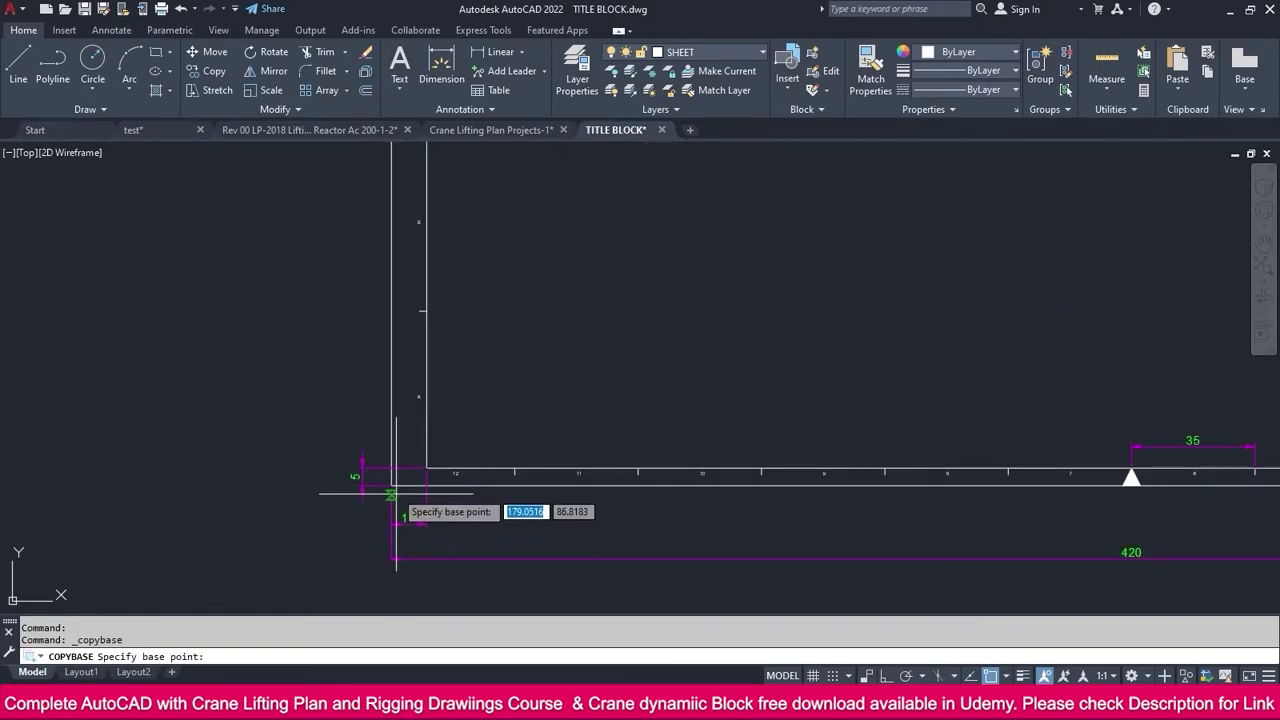
left_click(397, 483)
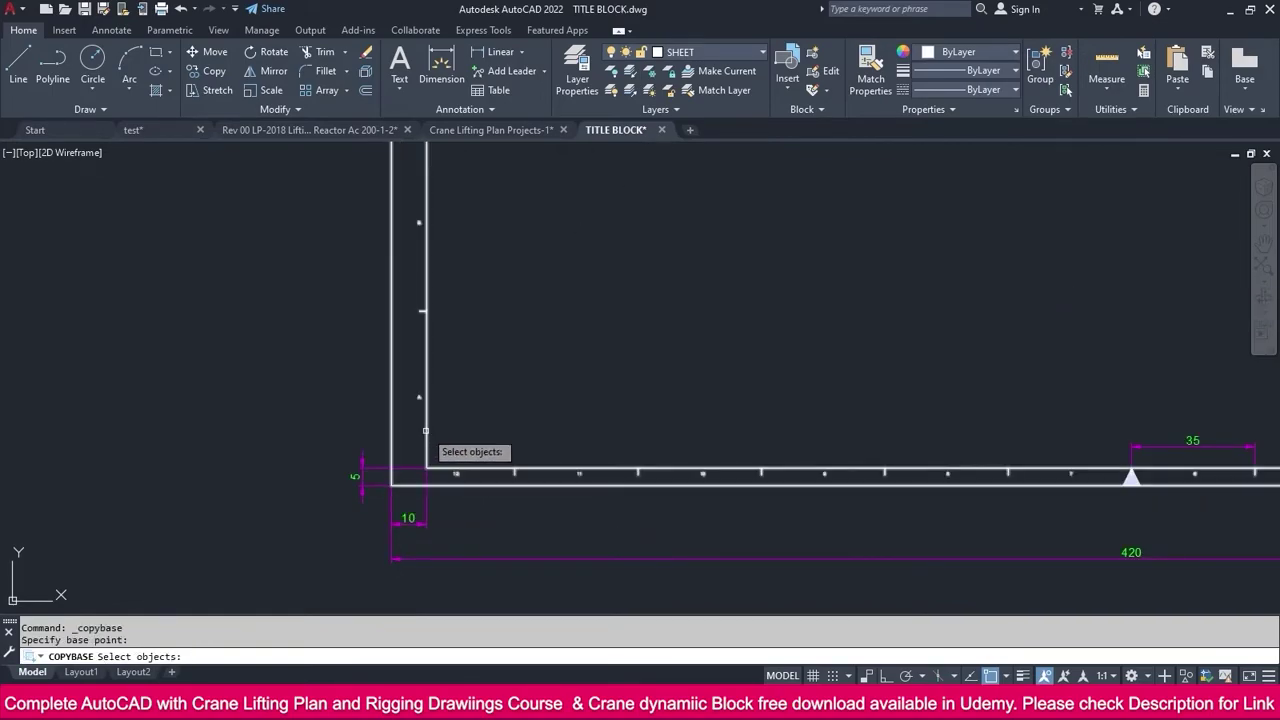
left_click(428, 449)
key("Return")
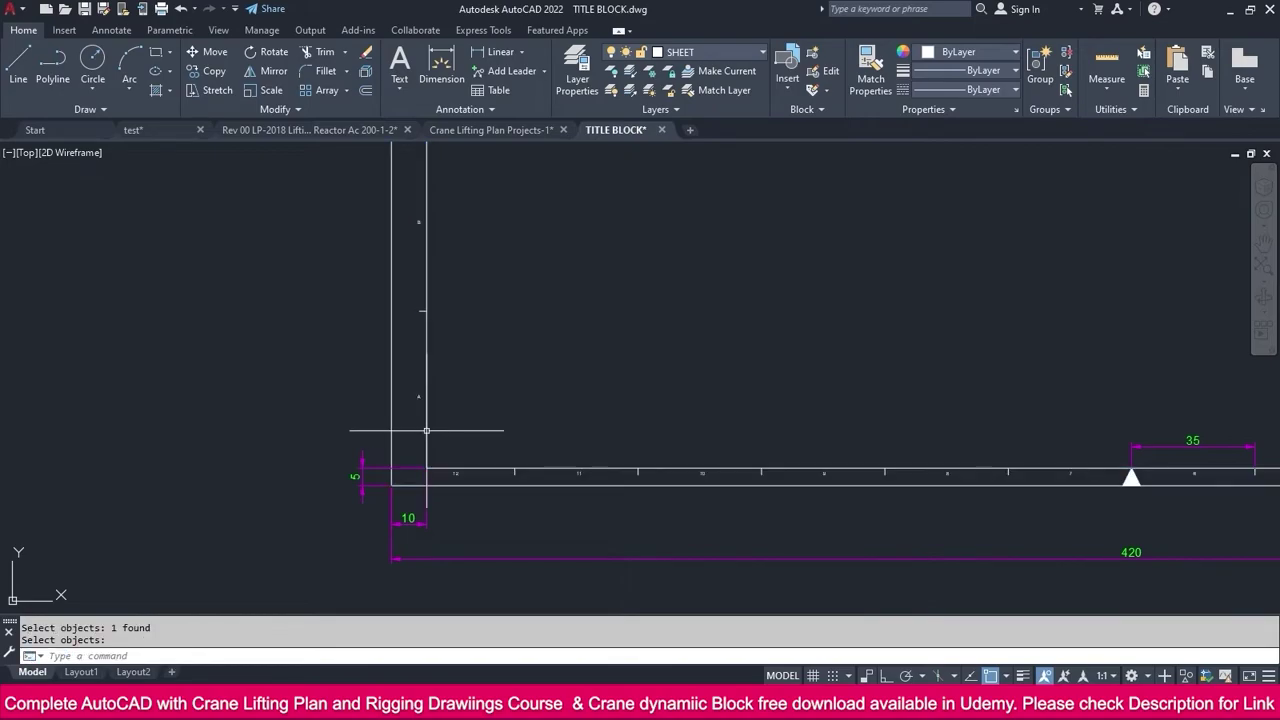
Paste the A3 title block into Layout1 of the Crane Lifting Plan Projects-1 drawing at insertion point 0,0
left_click(500, 130)
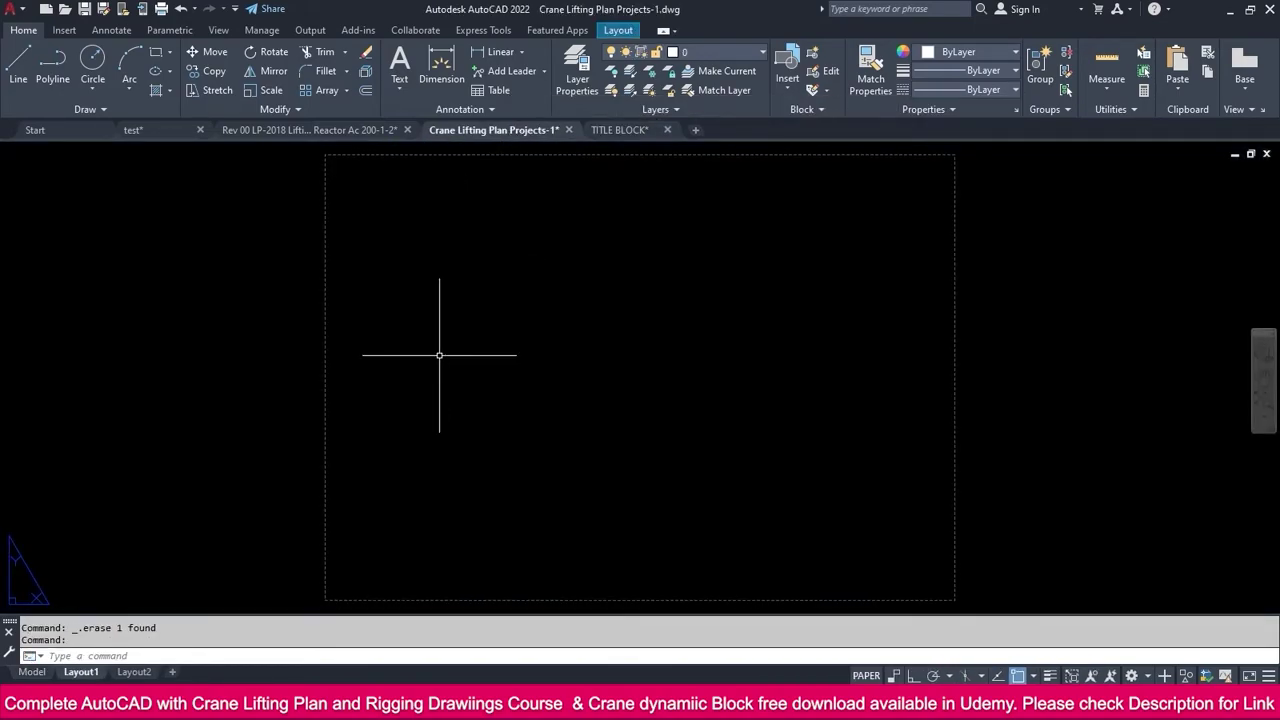
key("ctrl+v")
type("0")
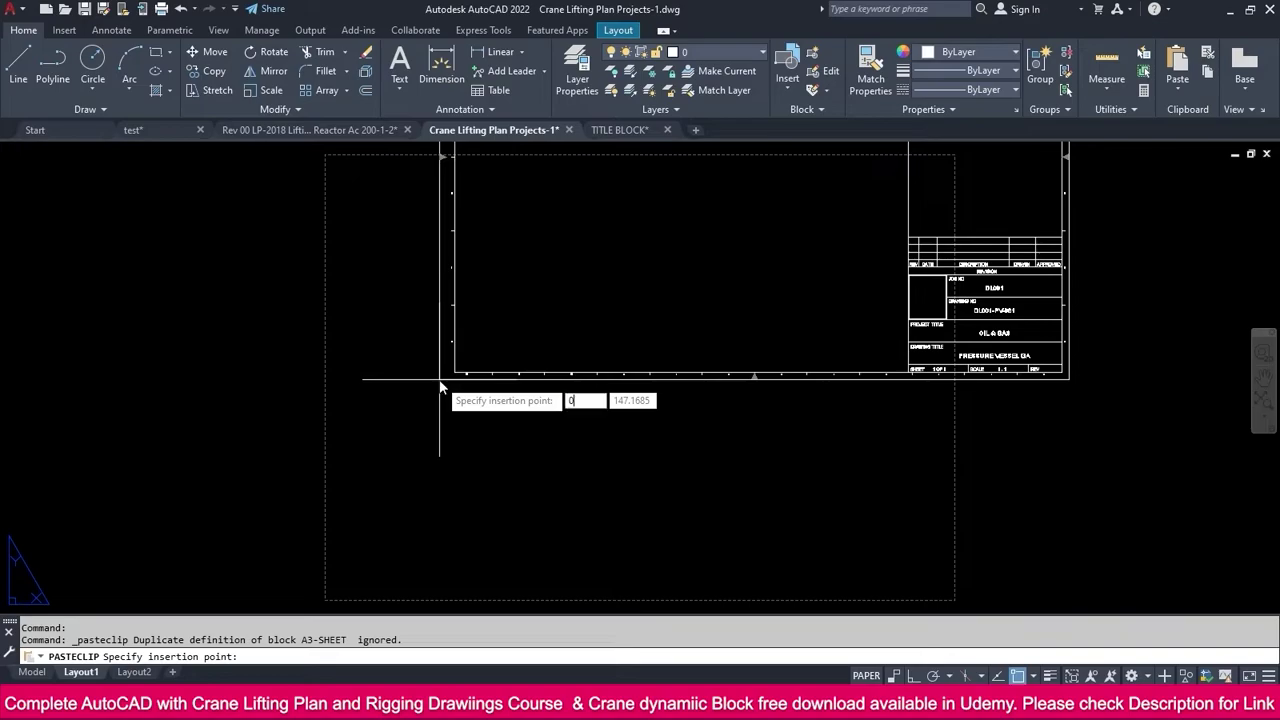
key("Tab")
type("0")
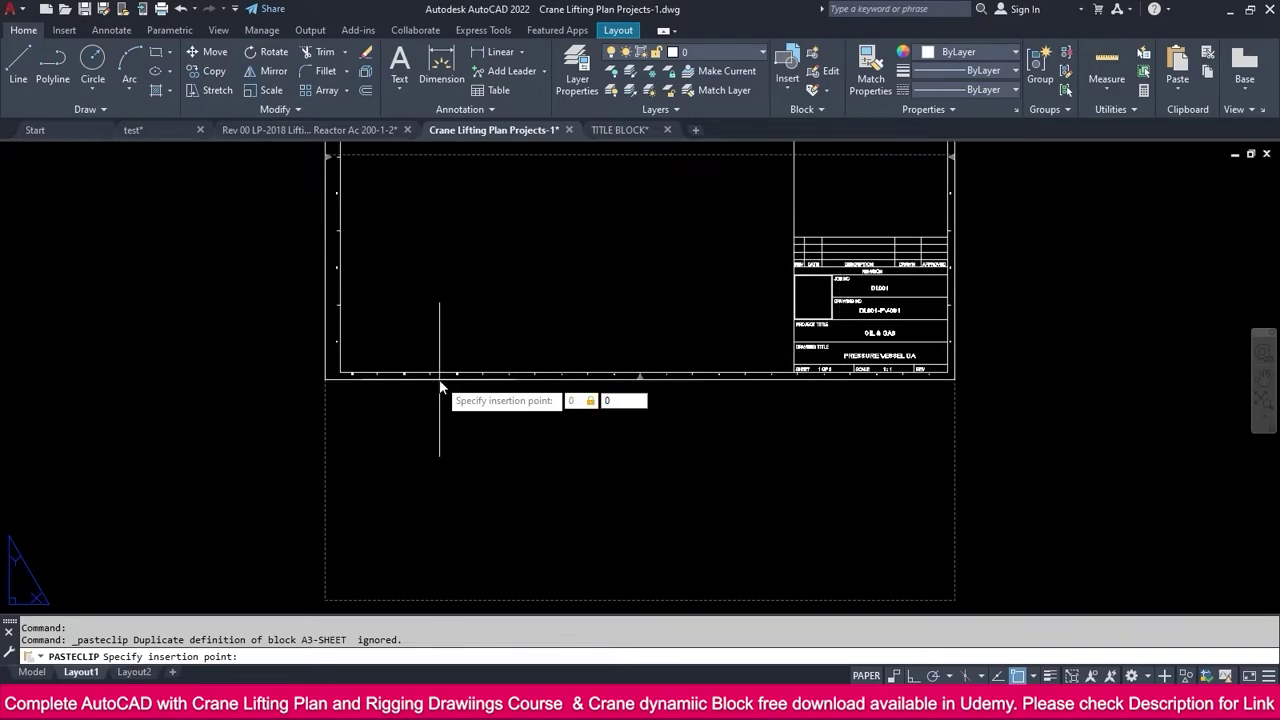
key("Return")
middle_click_drag(909, 177, 864, 177)
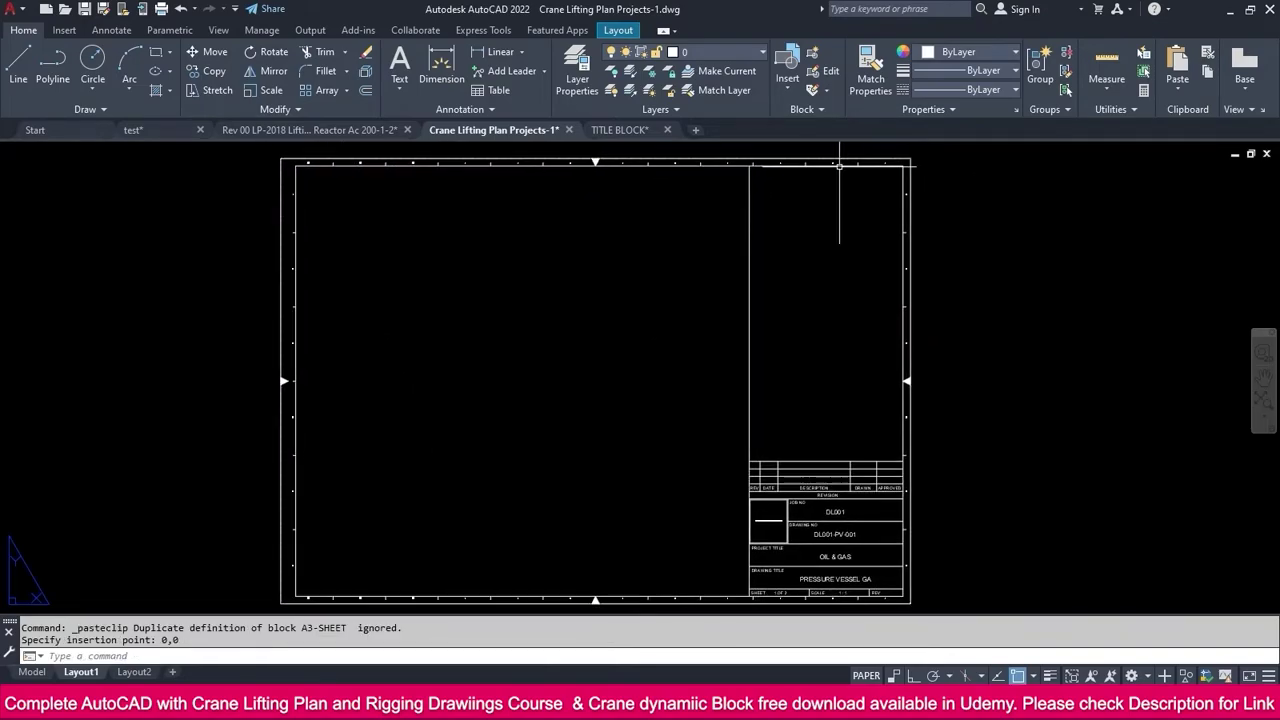
scroll(824, 327, "down", 2)
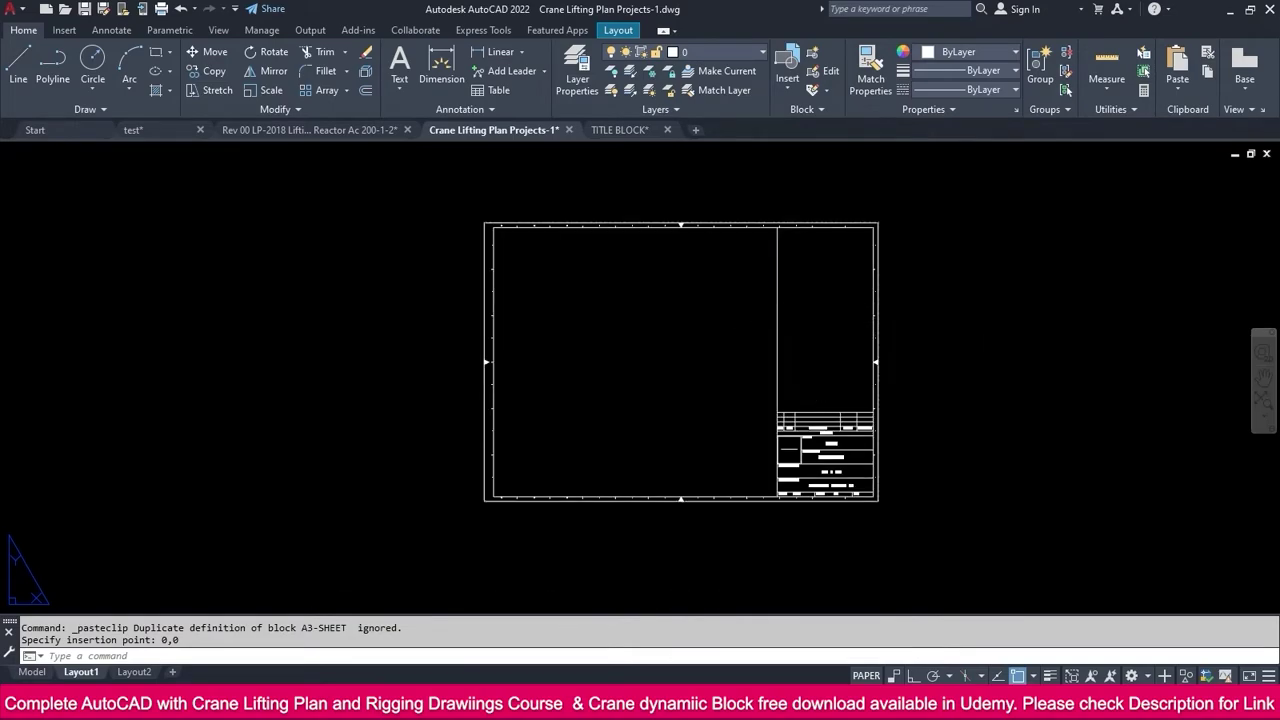
key("Escape")
Preview the Layout1 plot to check how the title block fits the A3 sheet, then leave the preview
left_click(161, 9)
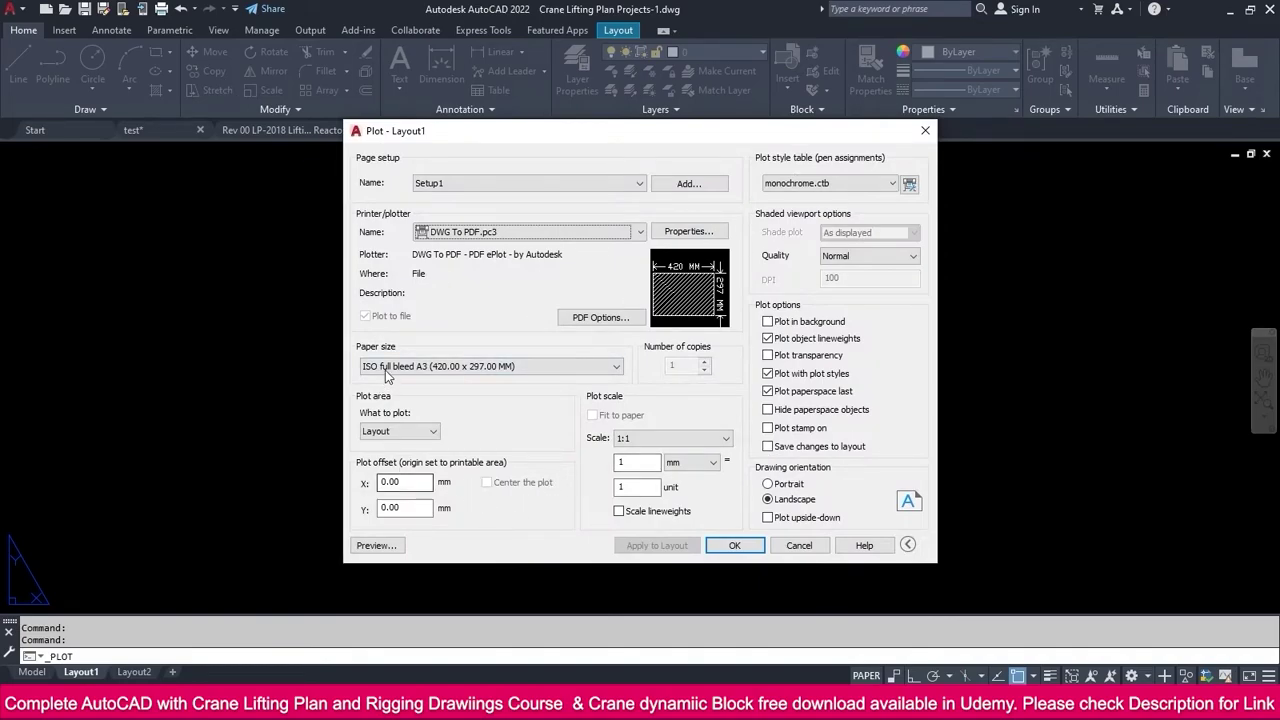
left_click(398, 545)
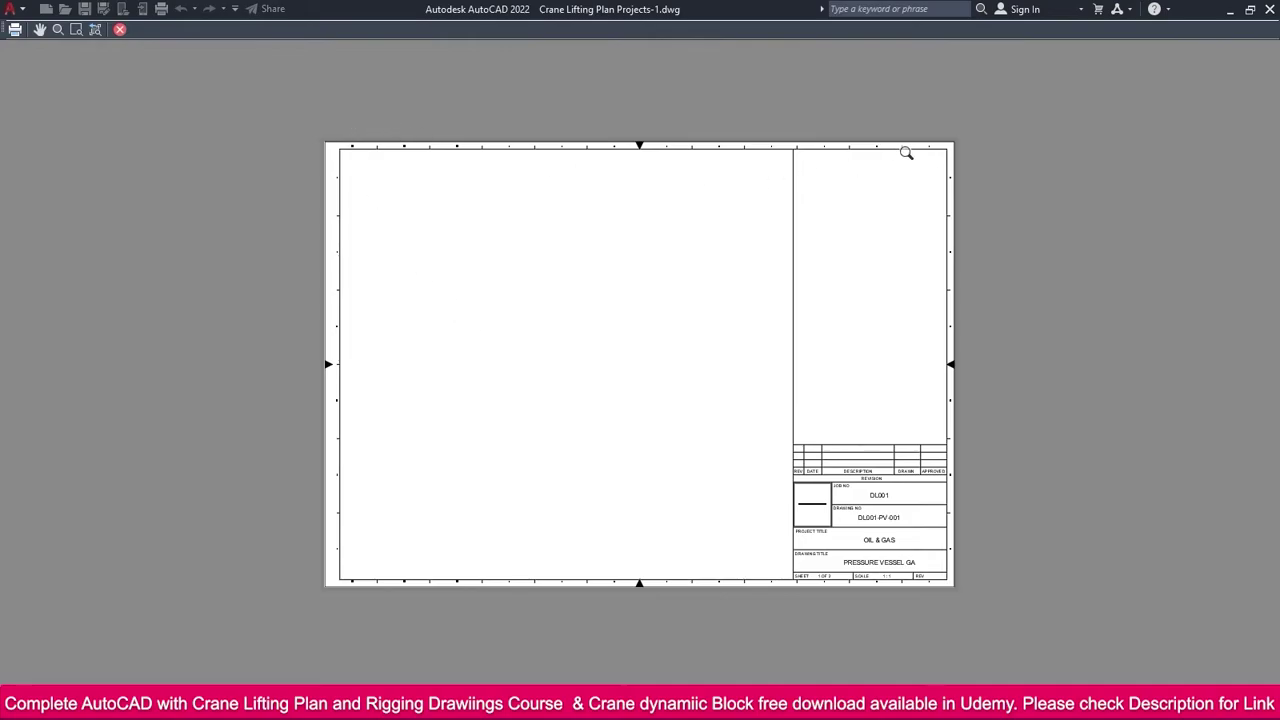
scroll(725, 584, "up", 2)
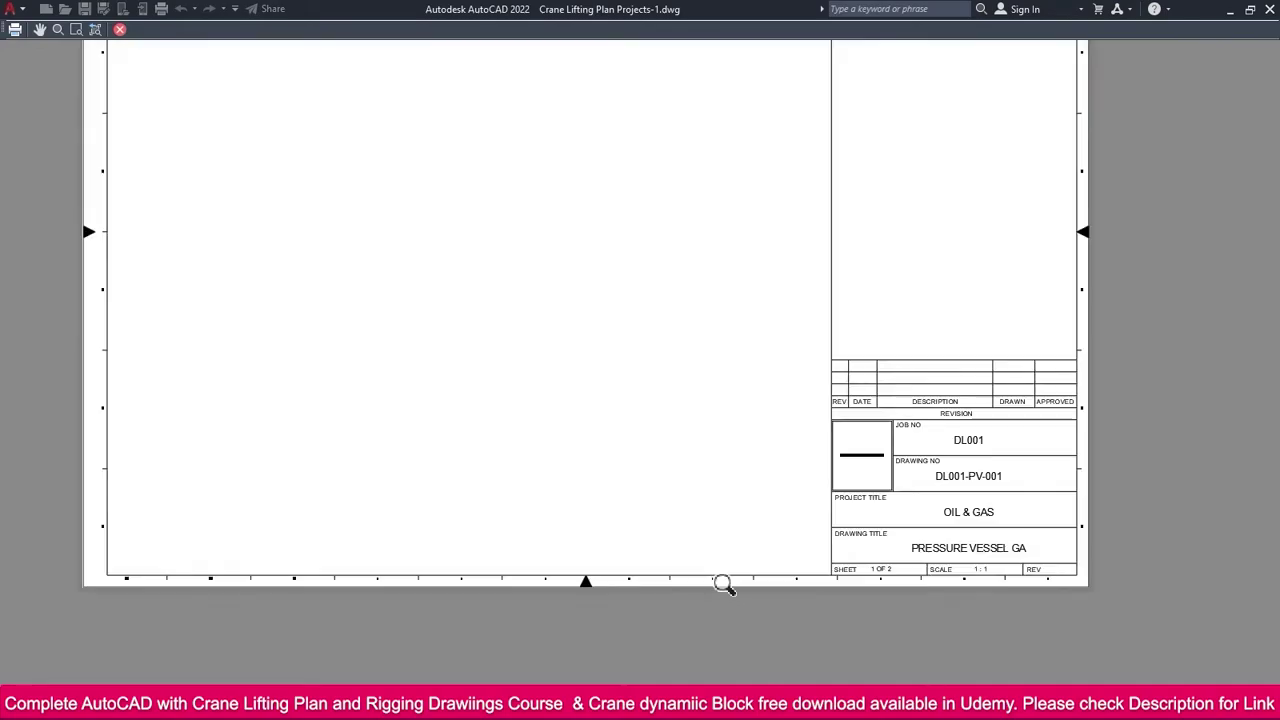
scroll(727, 585, "down", 2)
key("Escape")
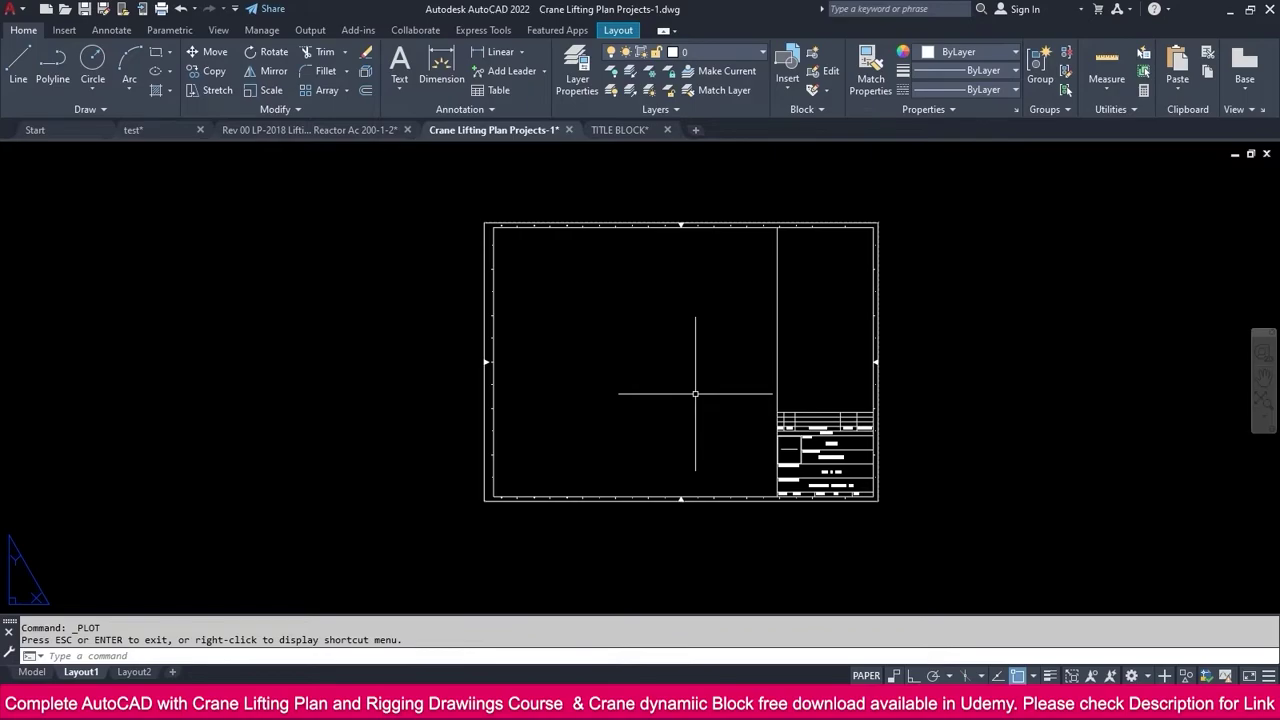
Create a rectangular viewport filling the title block's drawing area, from the inner frame's upper-left corner to the lower end of the title column's border
left_click(617, 30)
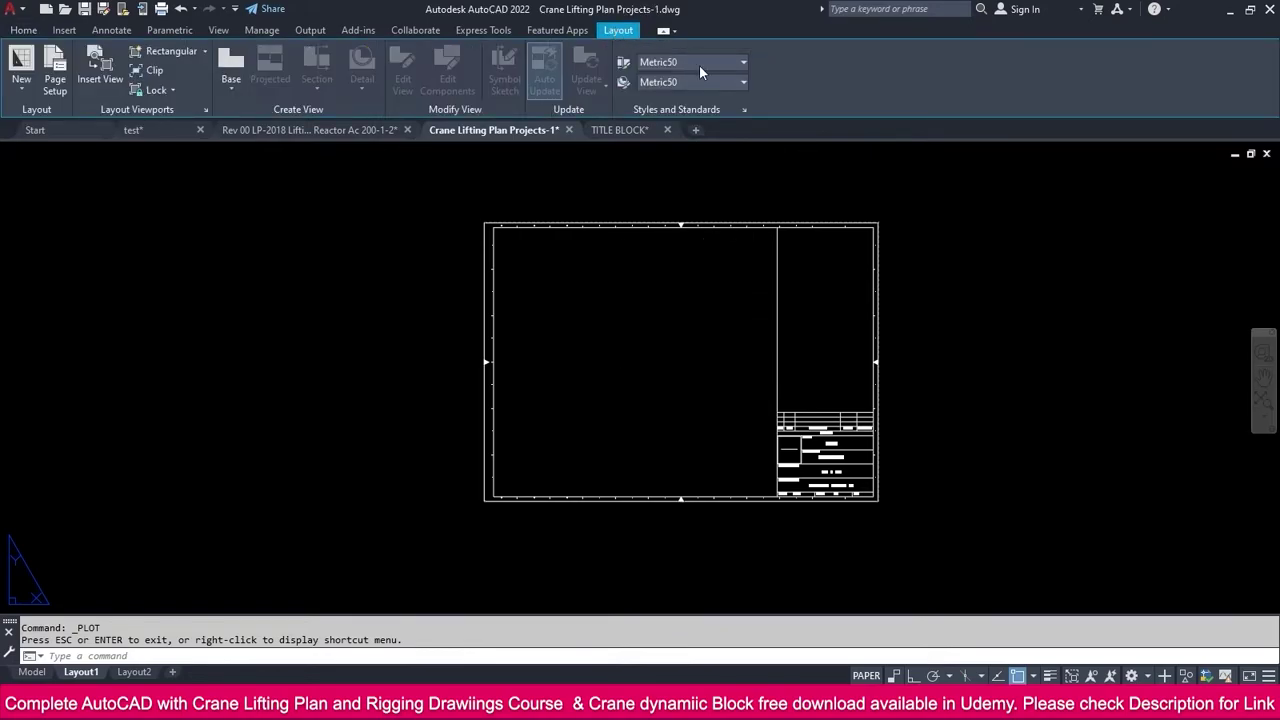
left_click(206, 52)
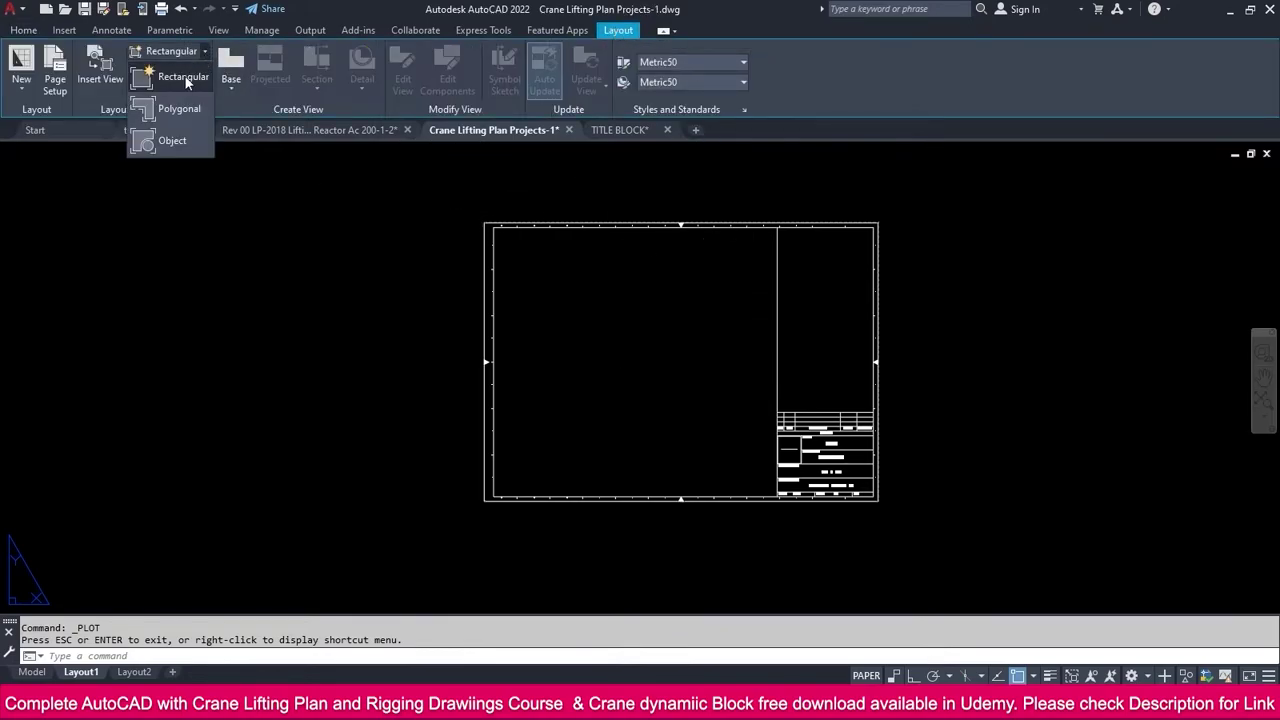
left_click(183, 78)
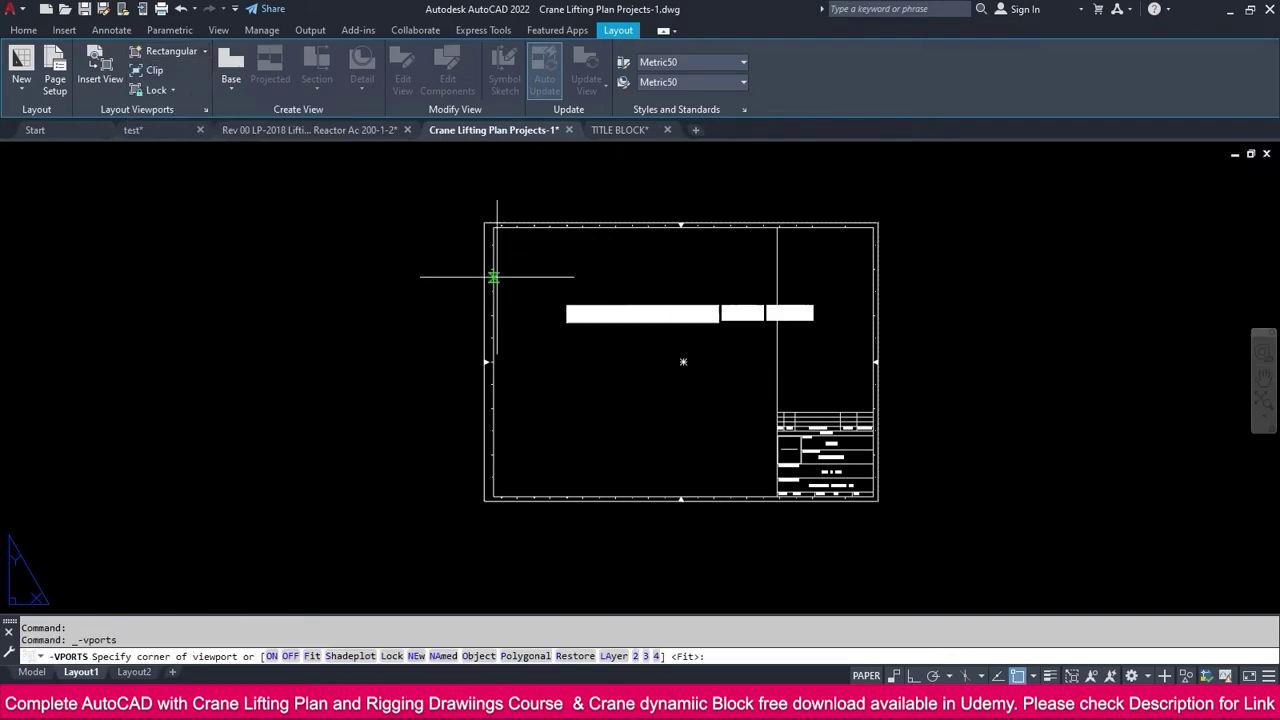
scroll(501, 237, "up", 4)
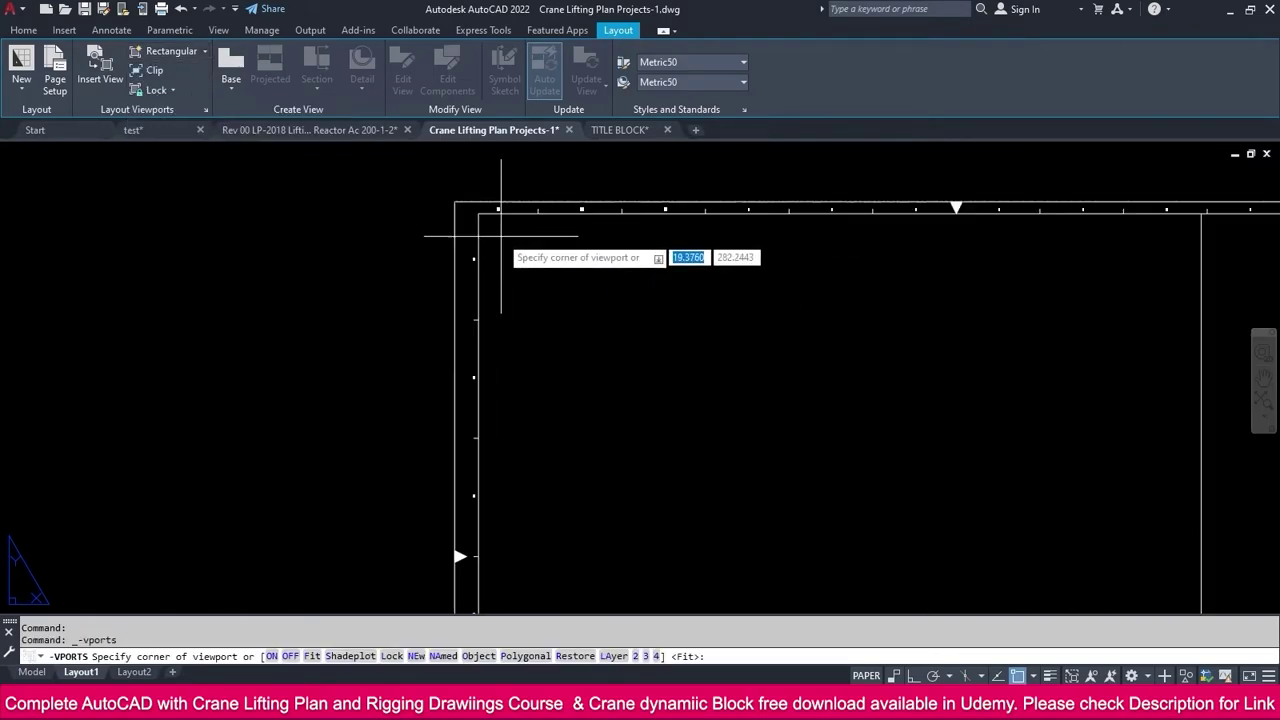
left_click(480, 214)
scroll(486, 214, "down", 4)
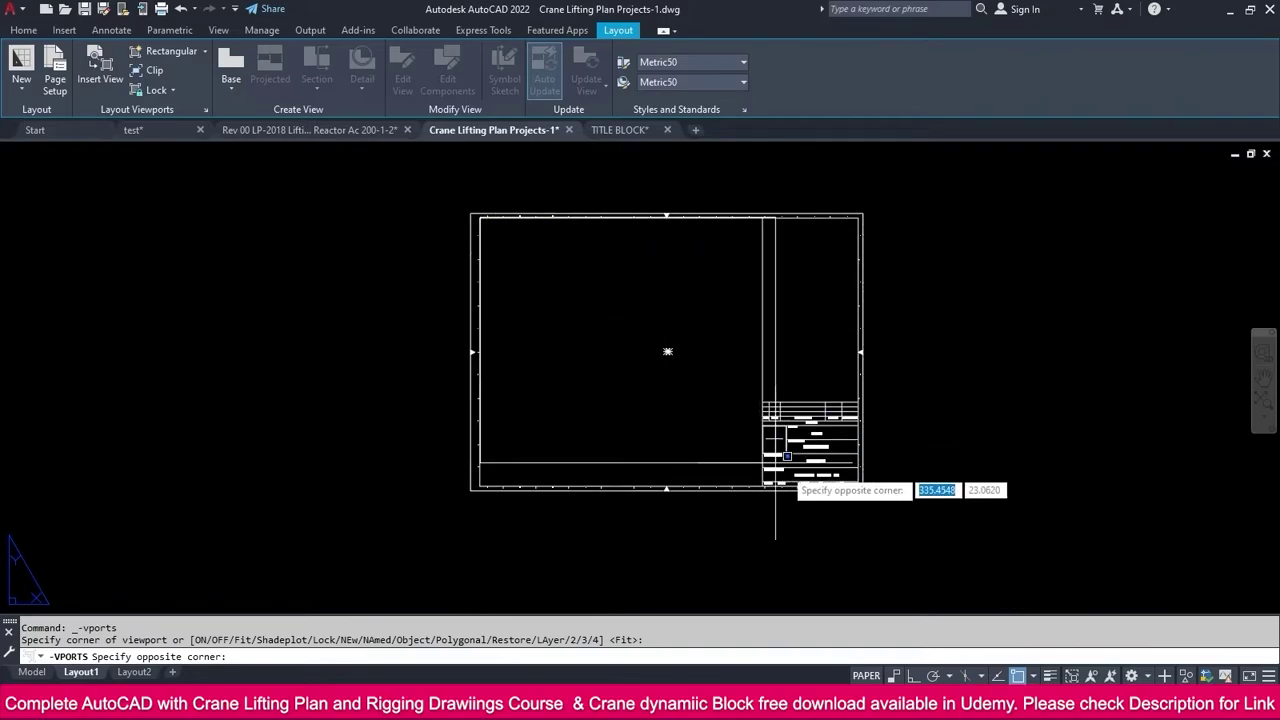
scroll(775, 475, "up", 4)
left_click(733, 506)
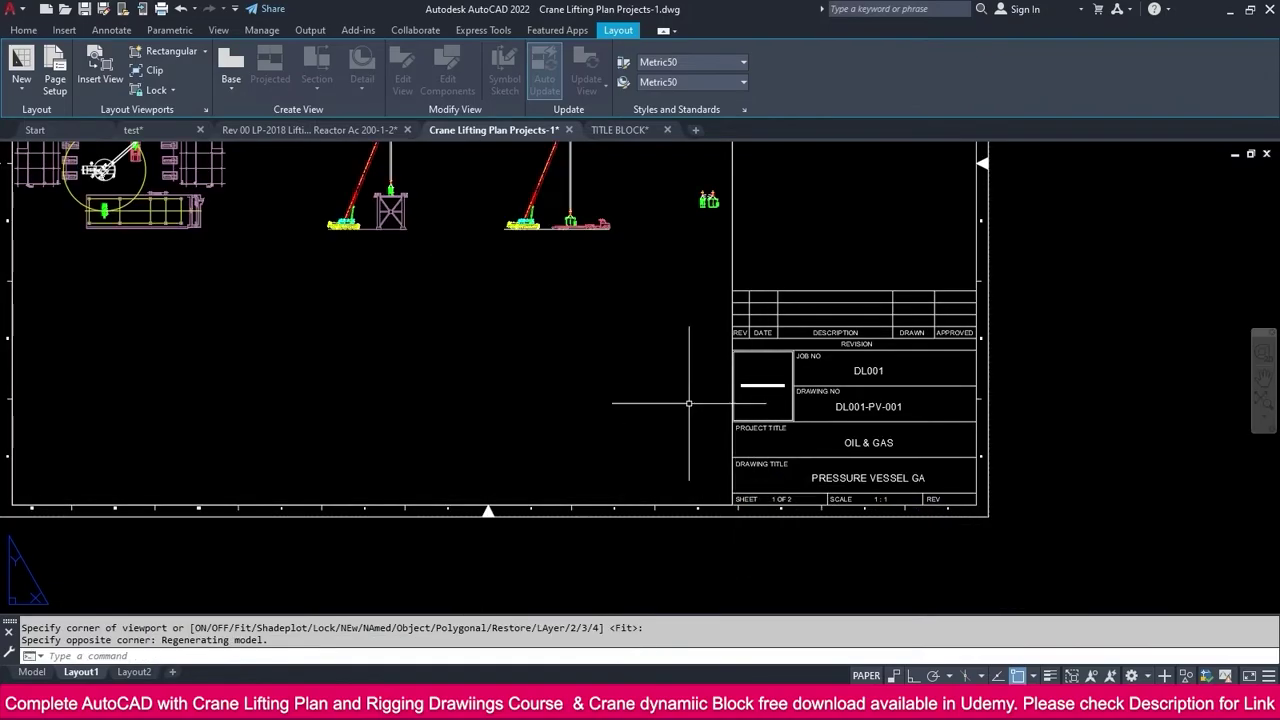
Frame the crane site plan view inside Layout1's viewport, enlarged to fill the drawing area, and return to paper space
scroll(688, 403, "down", 3)
scroll(510, 300, "down", 1)
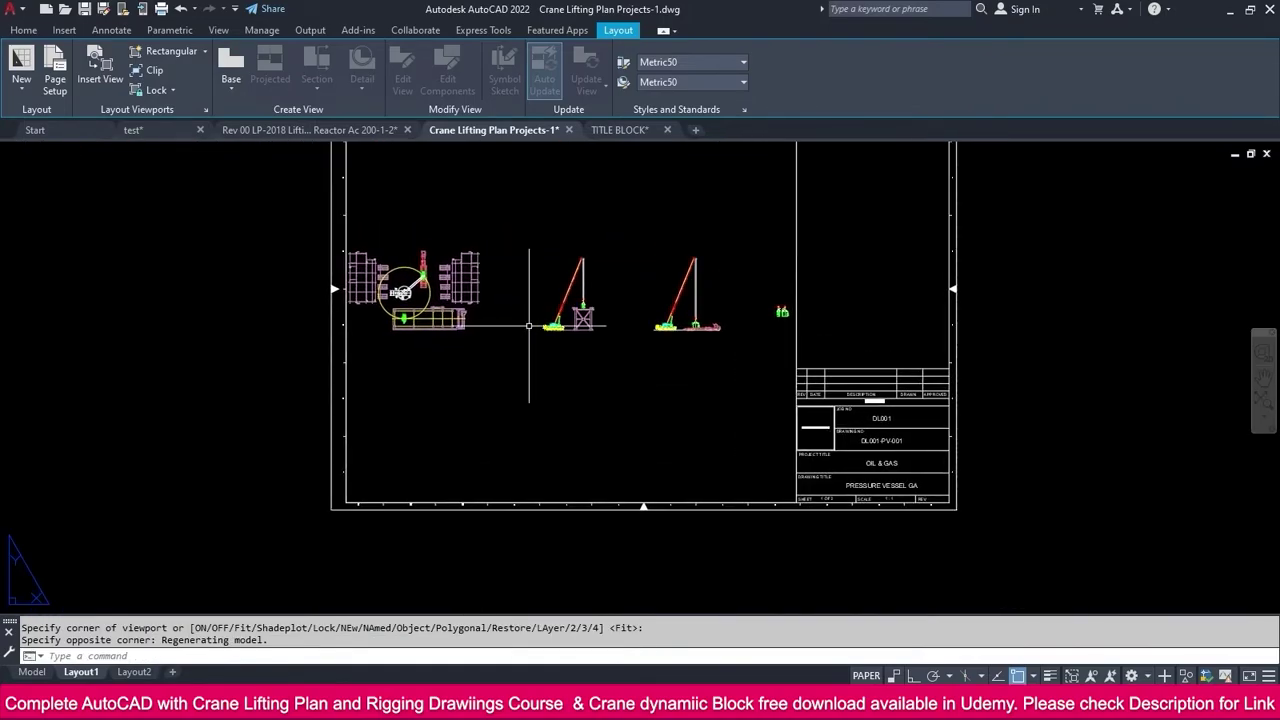
double_click(534, 289)
middle_click_drag(454, 275, 611, 308)
scroll(566, 290, "up", 4)
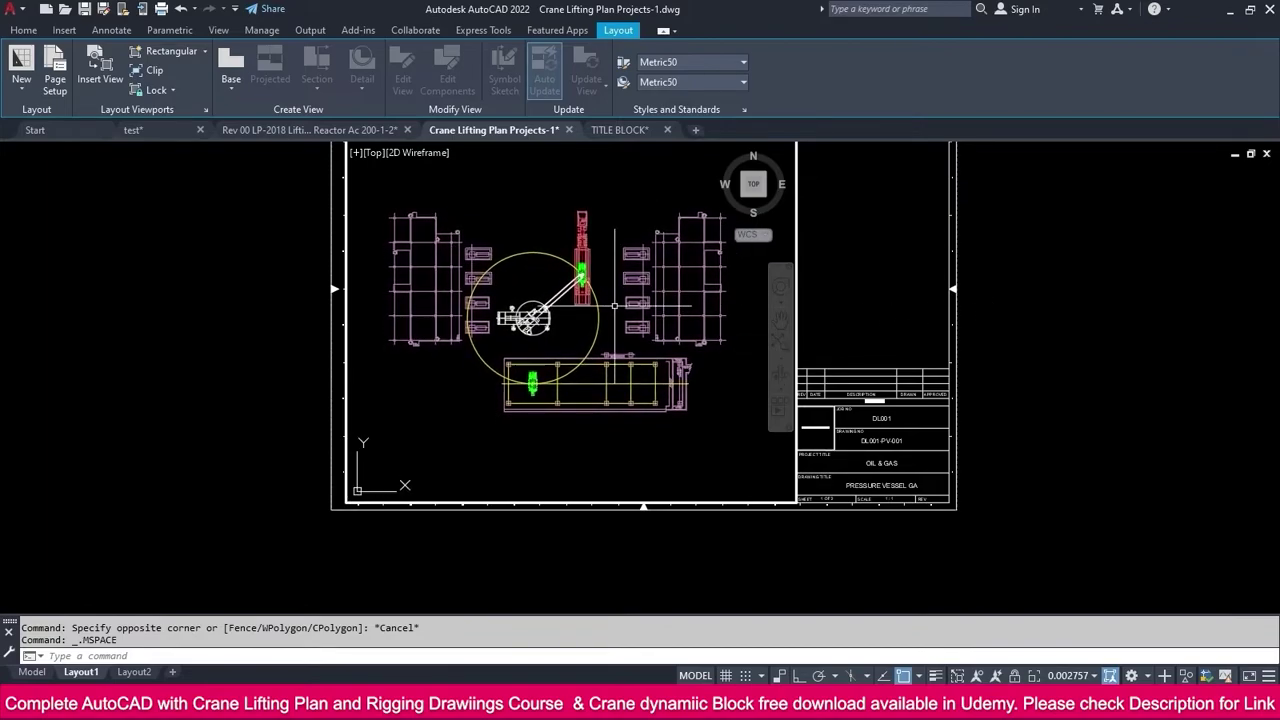
double_click(1057, 331)
middle_click_drag(698, 408, 684, 411)
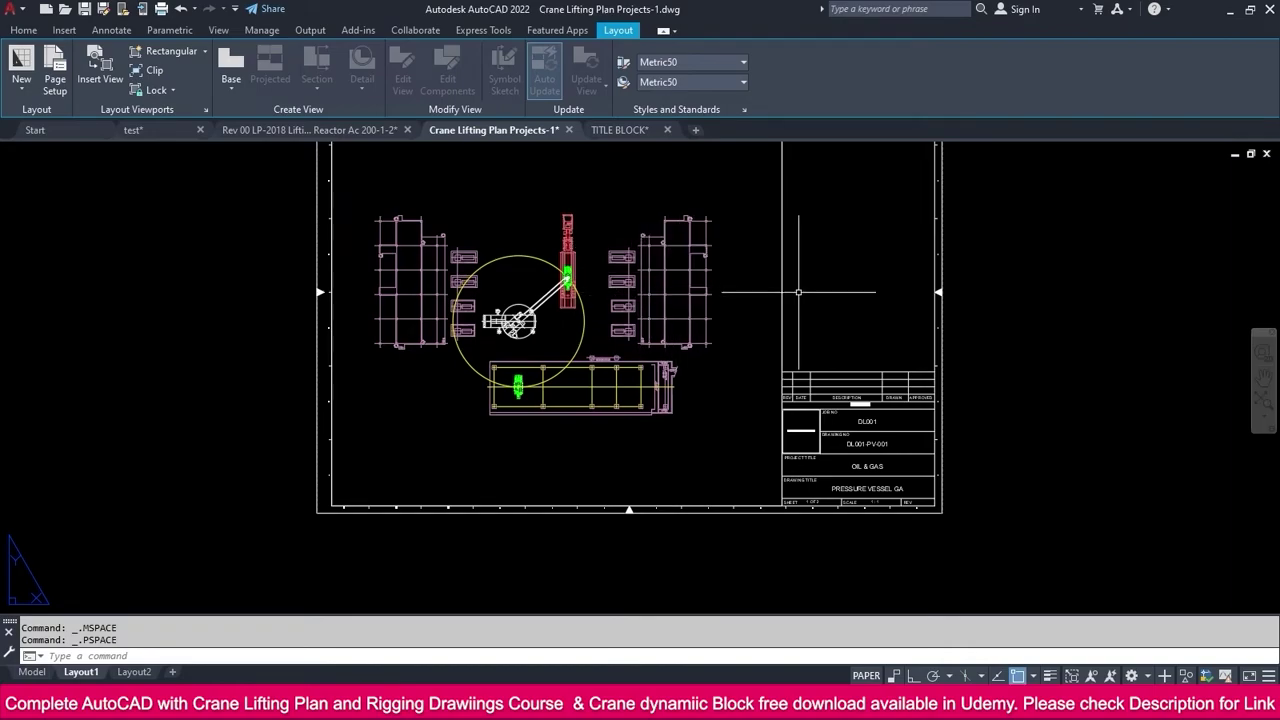
Try the 1:100 scale on Layout1's viewport and check the other scales offered, then deselect the viewport
left_click(782, 295)
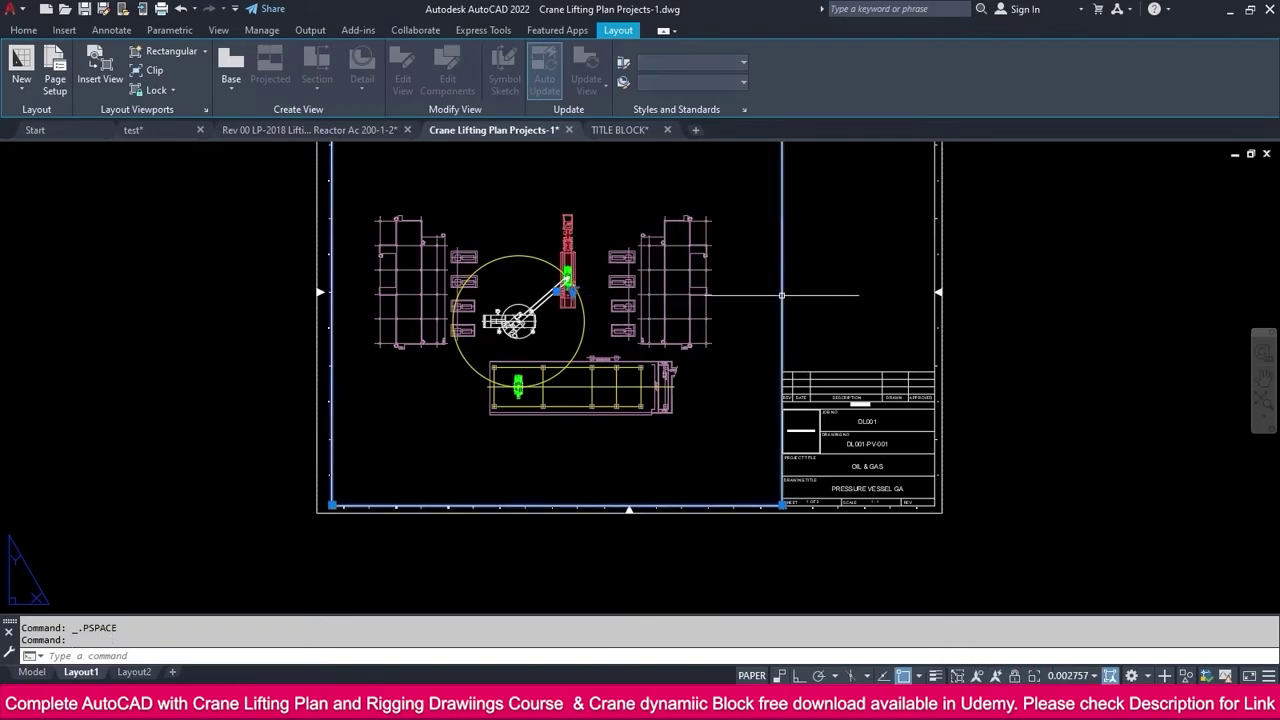
left_click(571, 295)
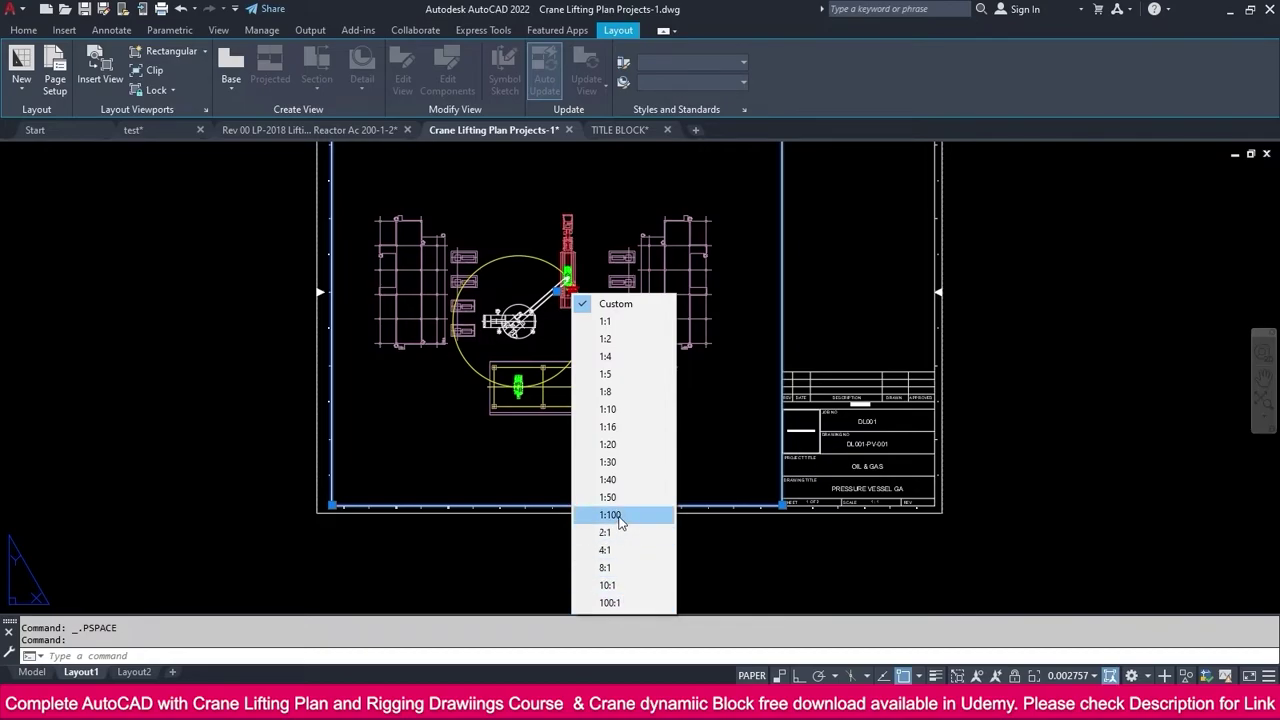
left_click(612, 515)
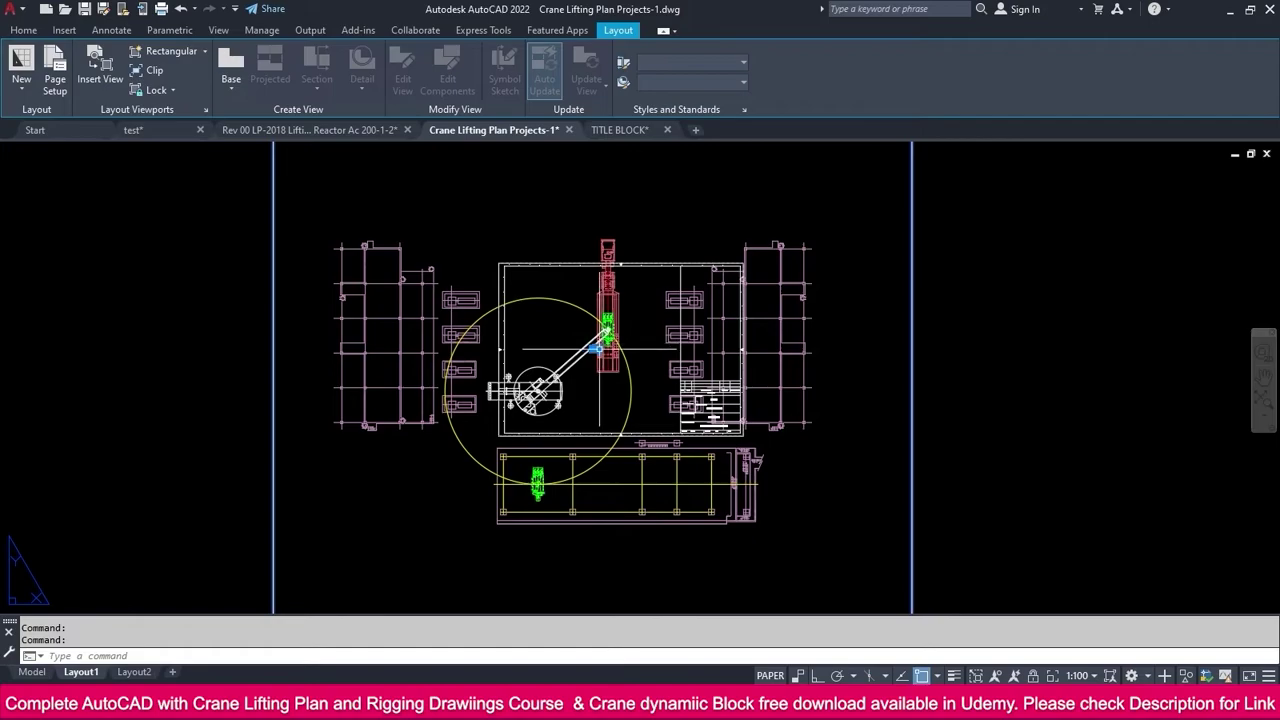
left_click(598, 347)
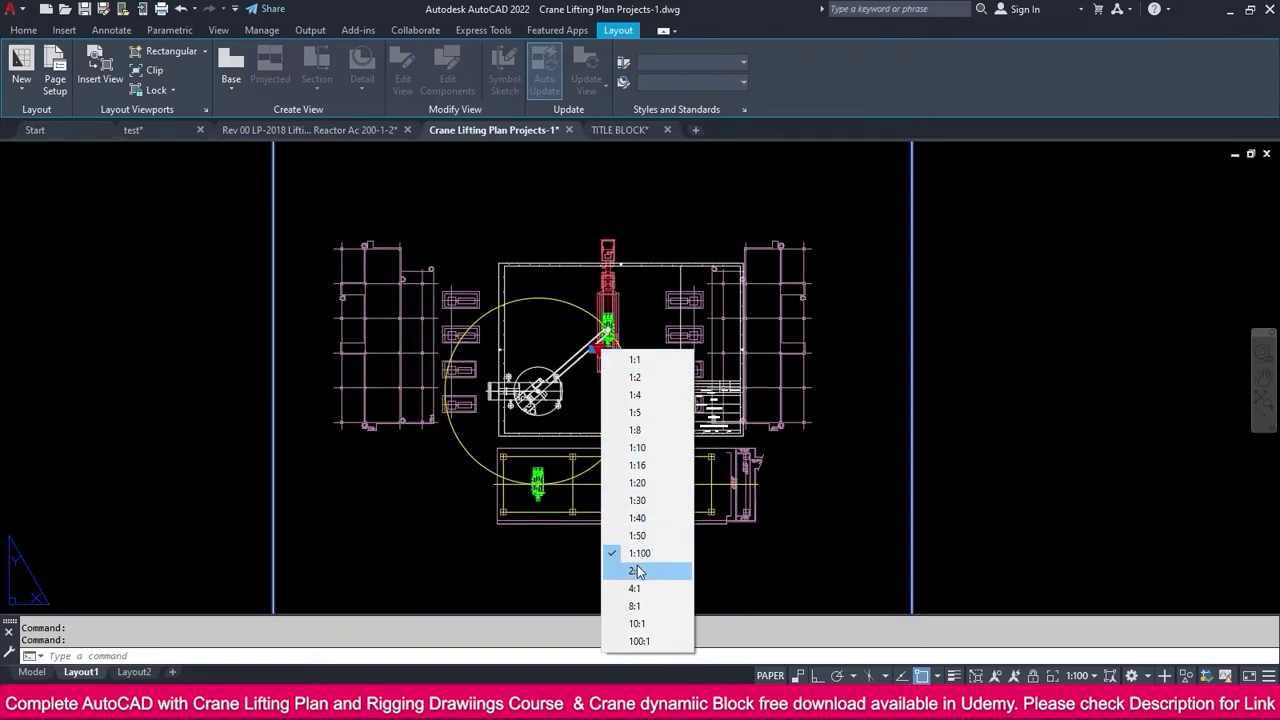
key("Escape")
key("Escape")
key("Escape")
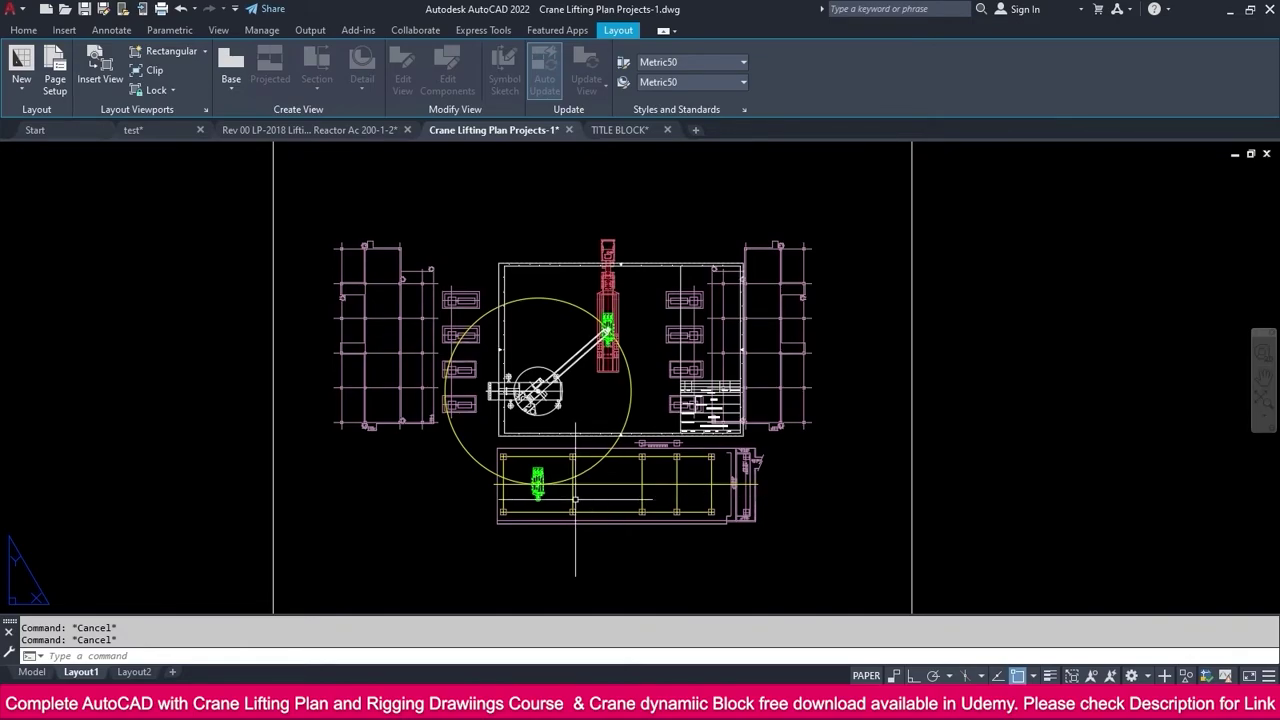
From model space, add a custom drawing scale named 1:275 with 1 paper unit equal to 275 drawing units
left_click(34, 673)
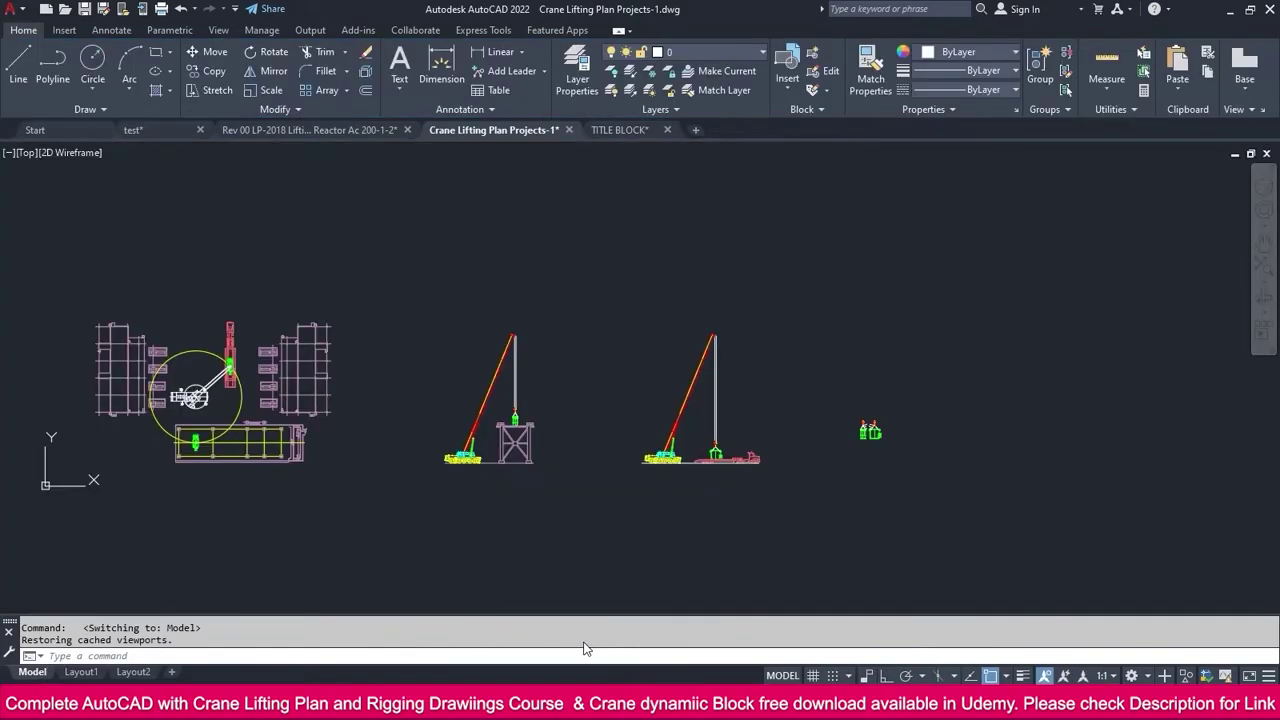
left_click(1112, 676)
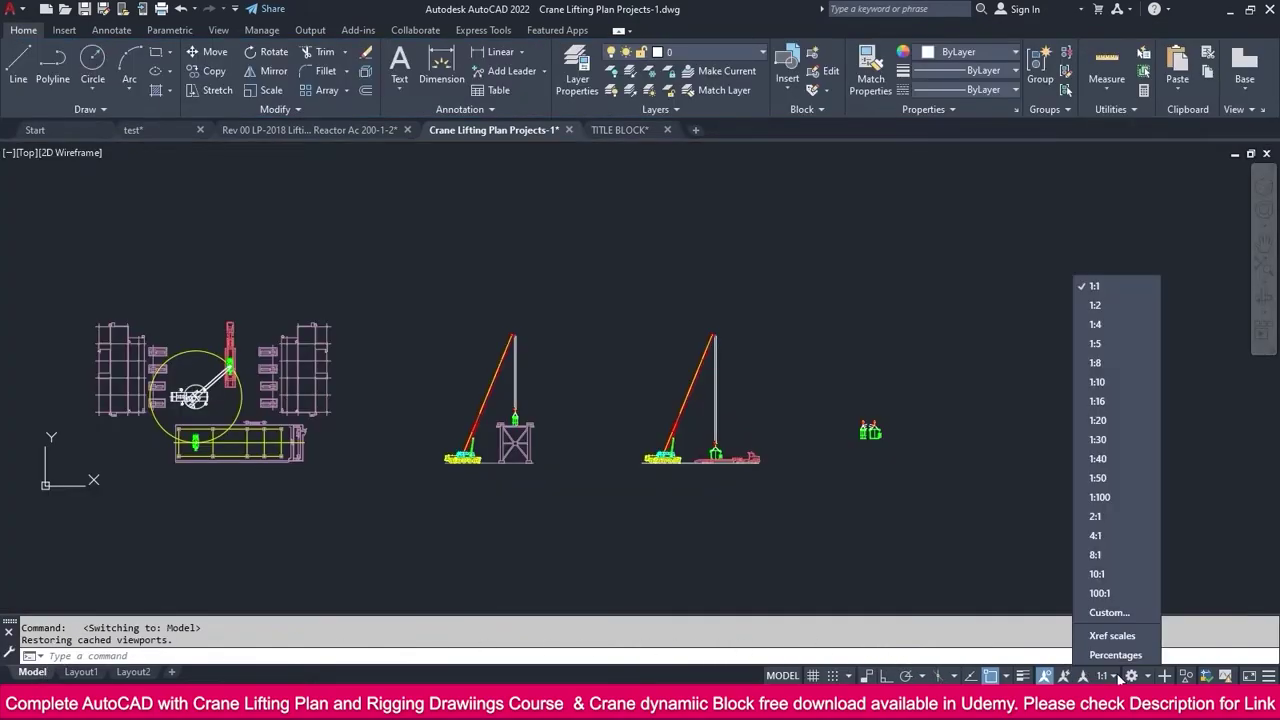
left_click(1120, 634)
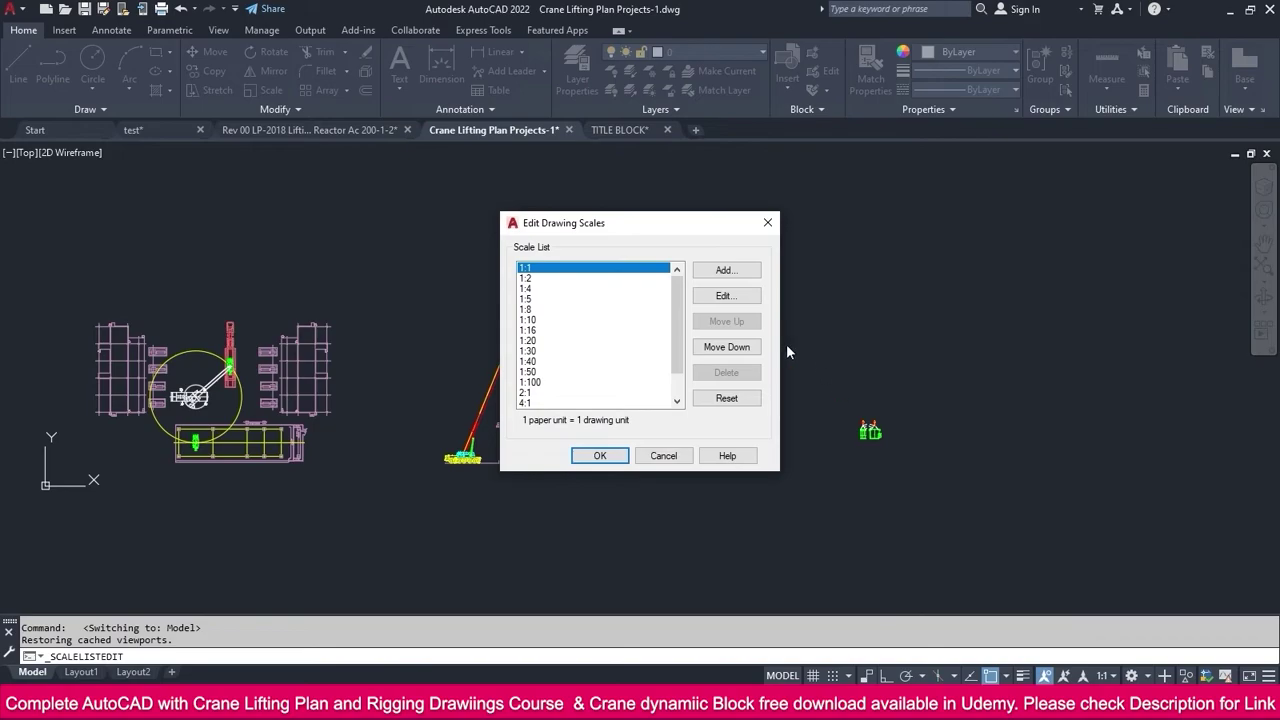
left_click(726, 270)
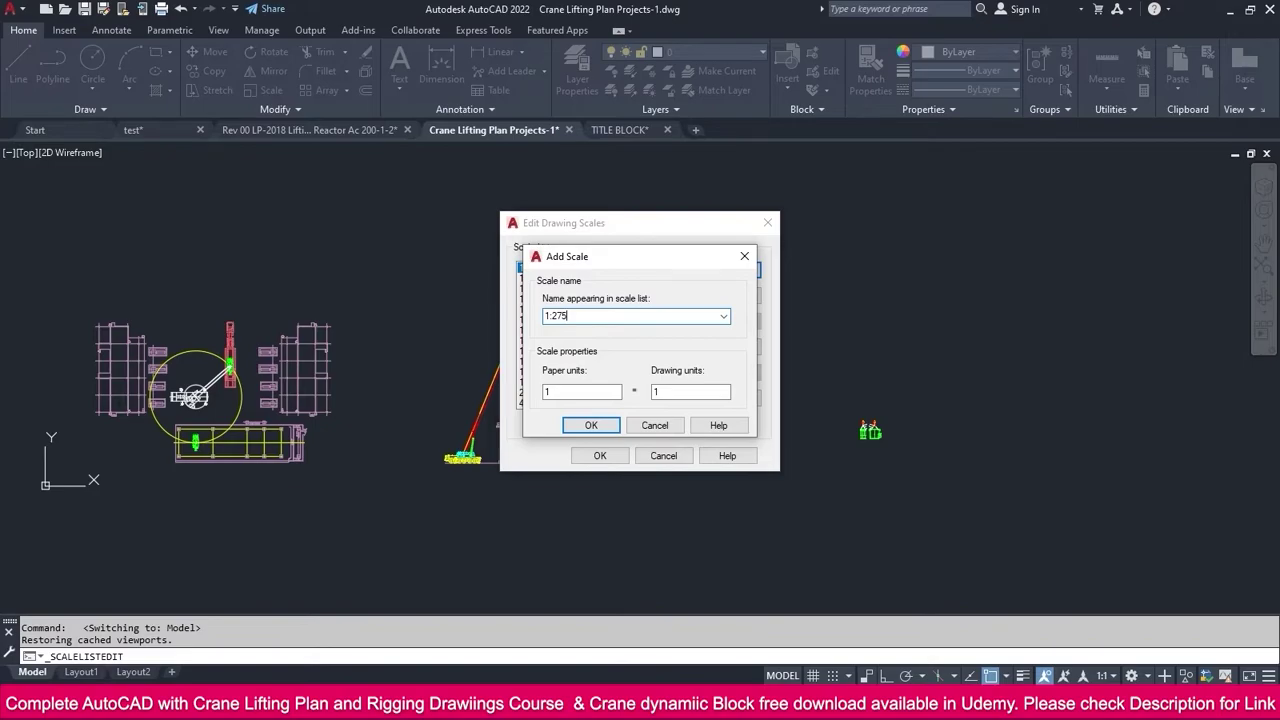
key("Tab")
key("Tab")
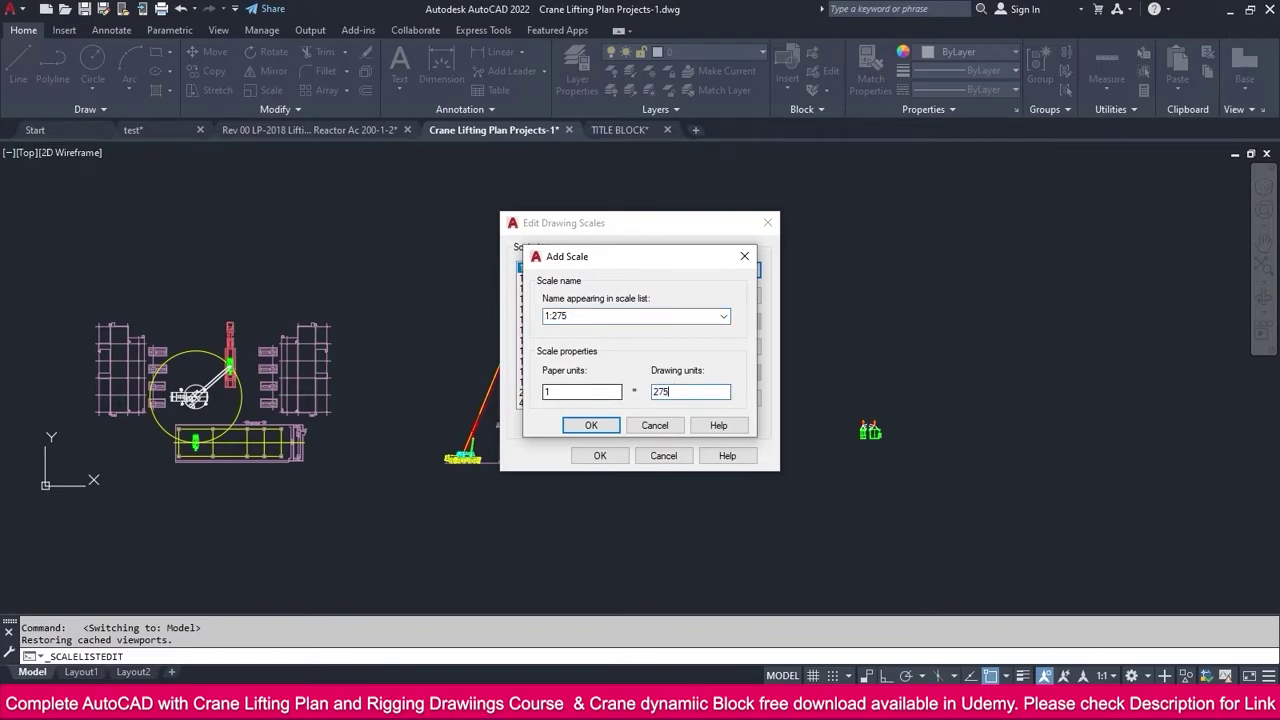
left_click(591, 425)
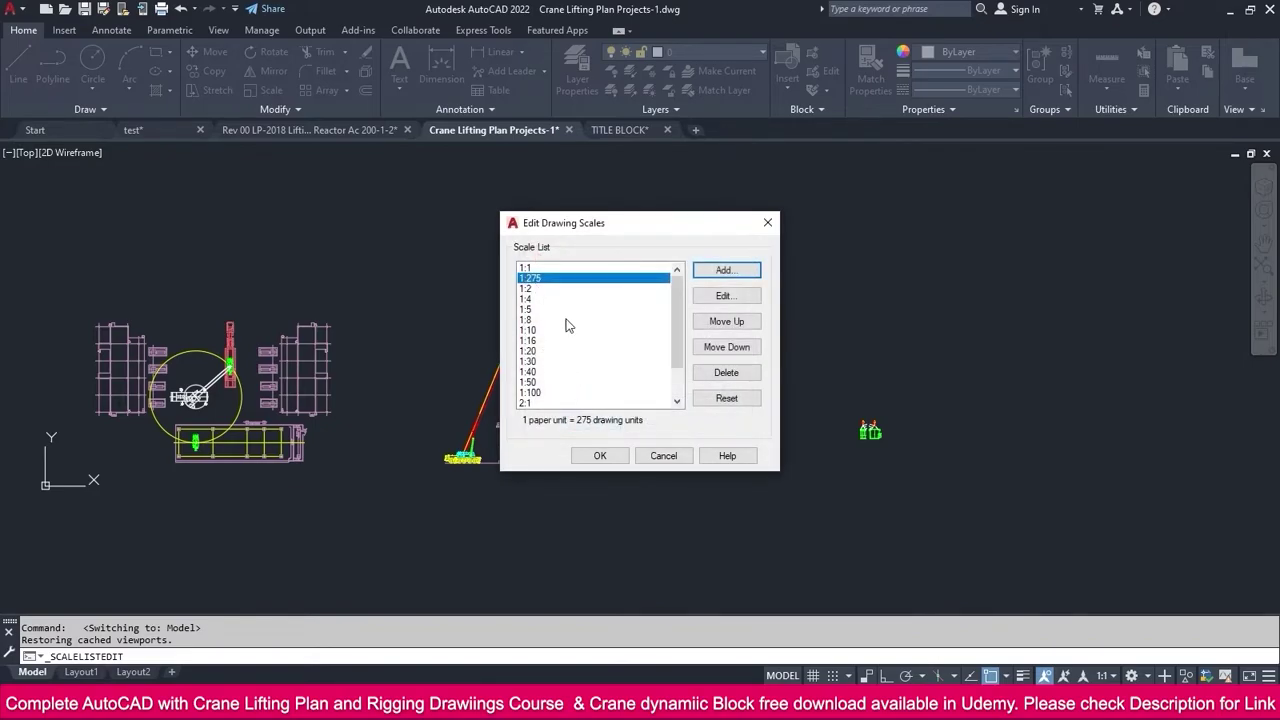
left_click(600, 455)
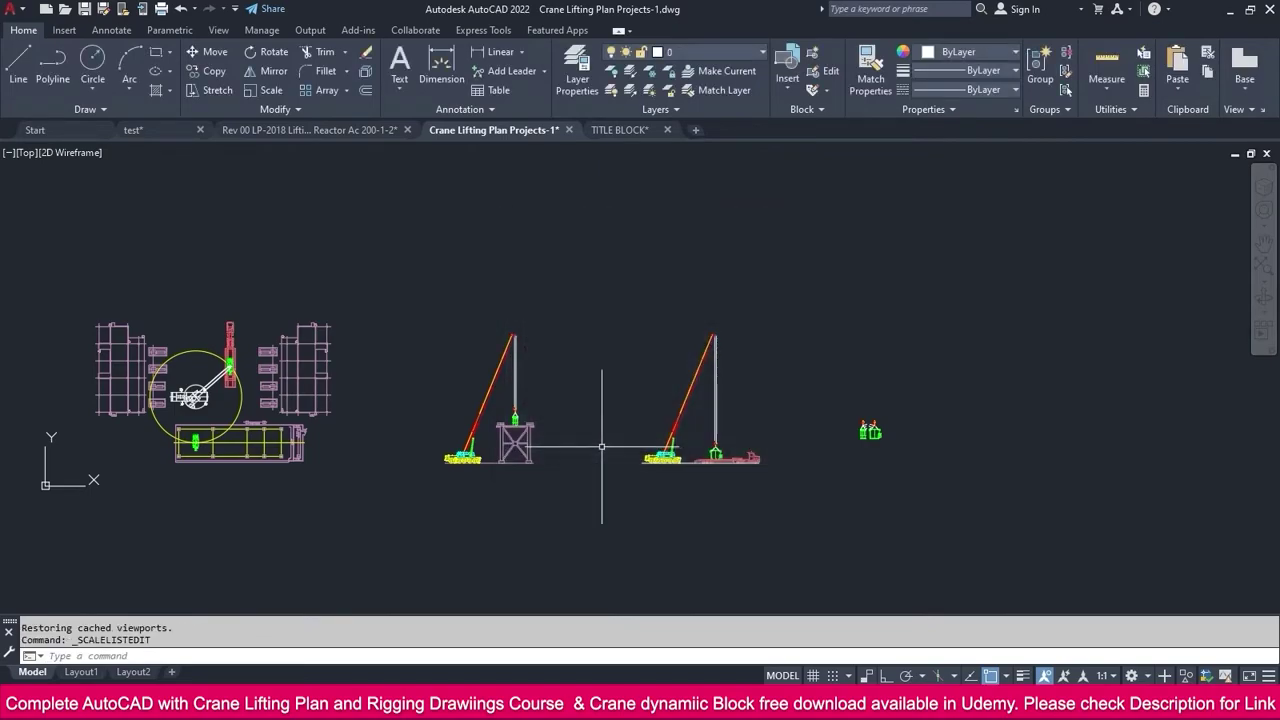
Return to Layout1 and set the viewport's scale to 1:275
left_click(81, 672)
scroll(438, 430, "down", 3)
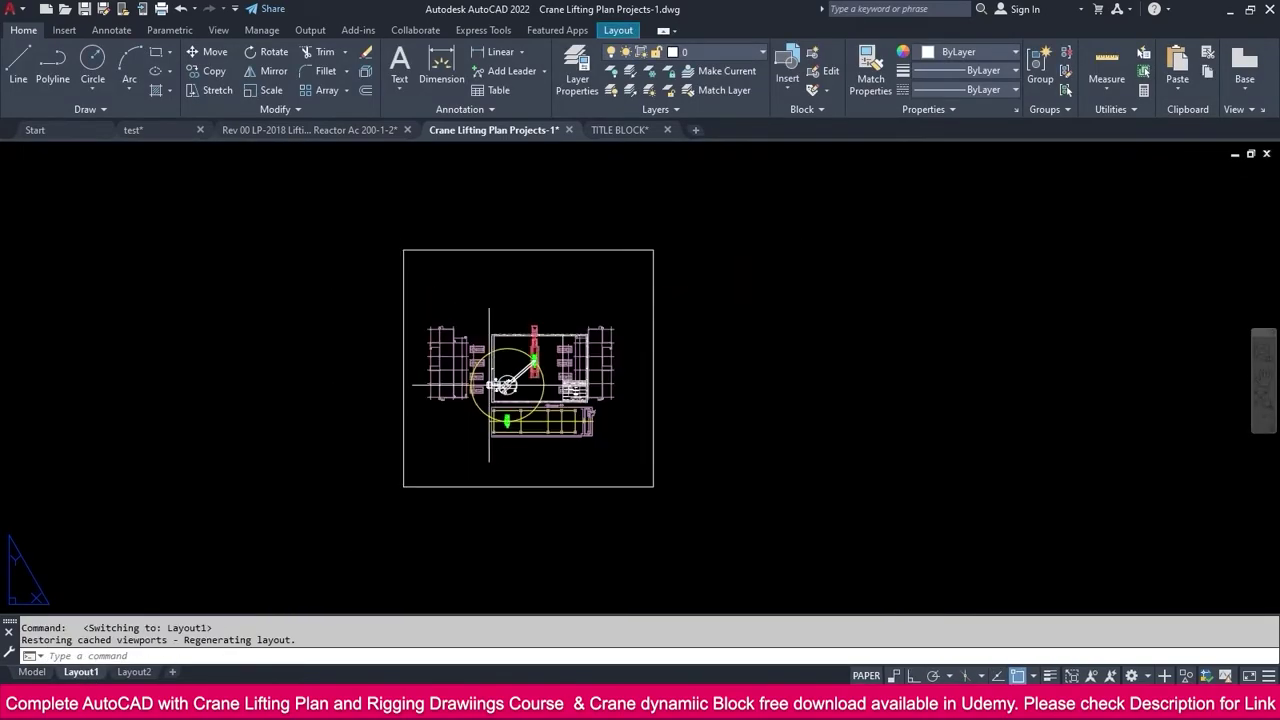
left_click(716, 350)
left_click(640, 370)
left_click(545, 373)
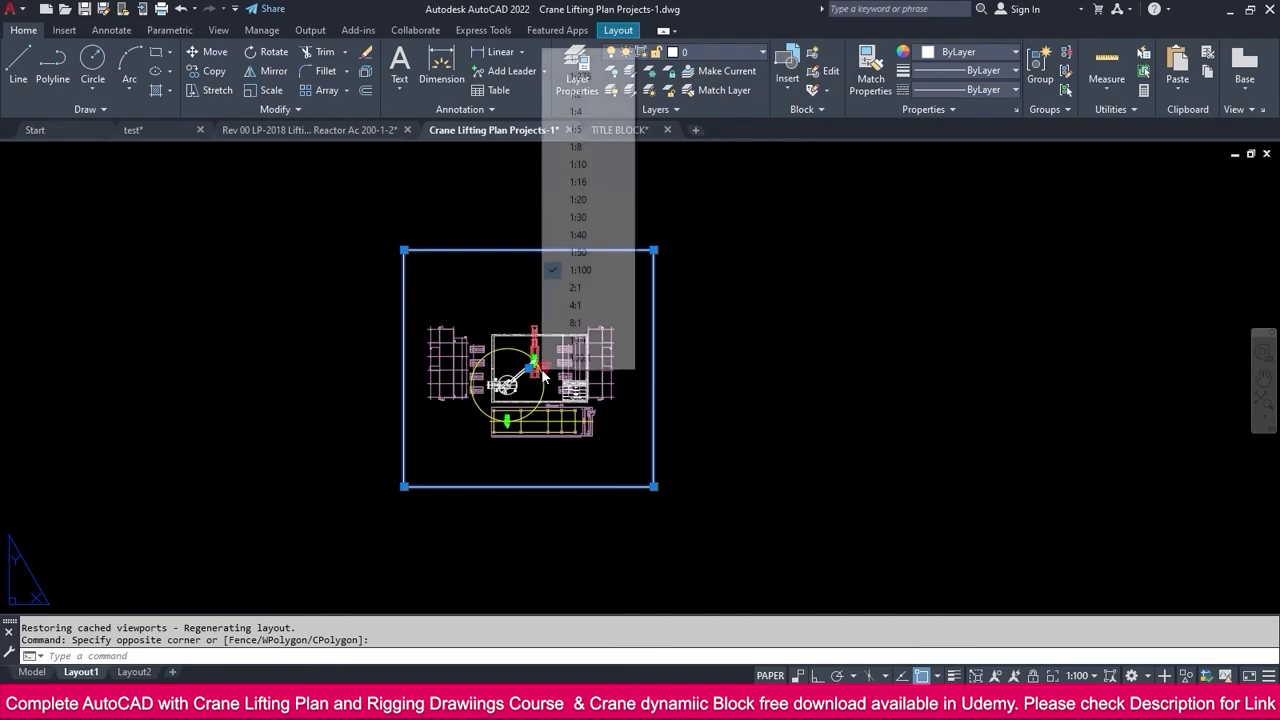
left_click(580, 77)
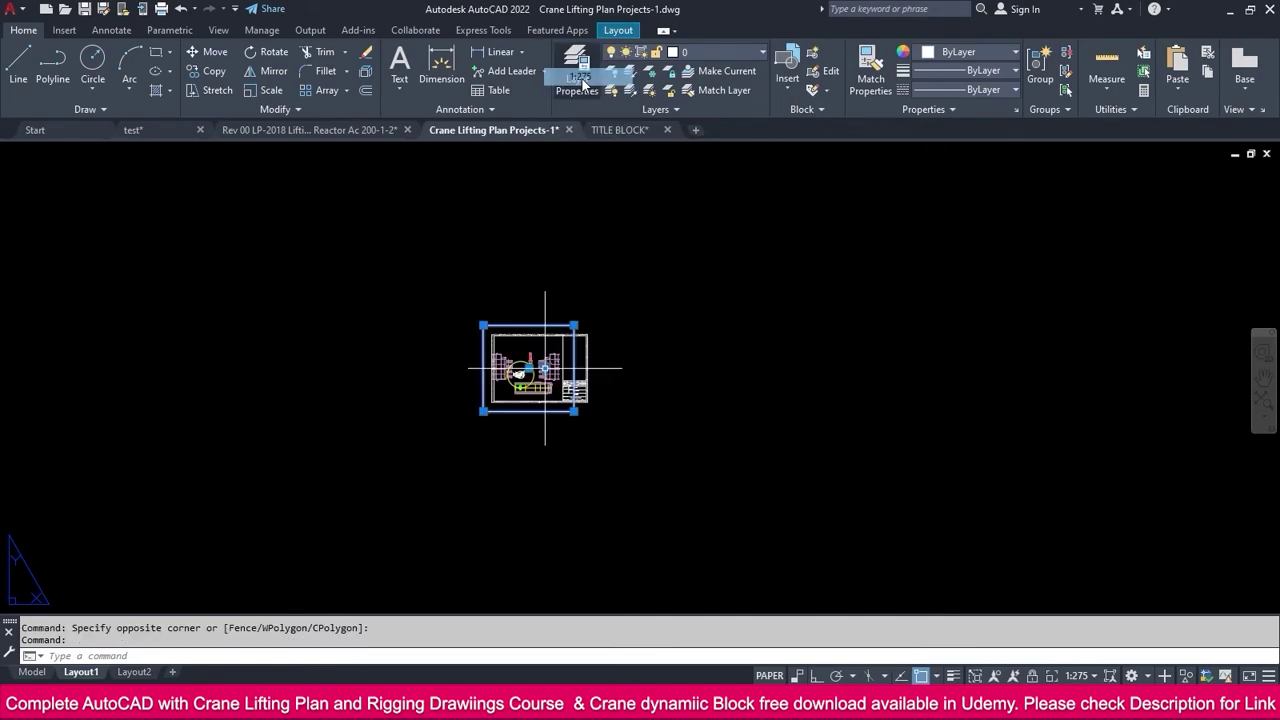
scroll(577, 194, "up", 4)
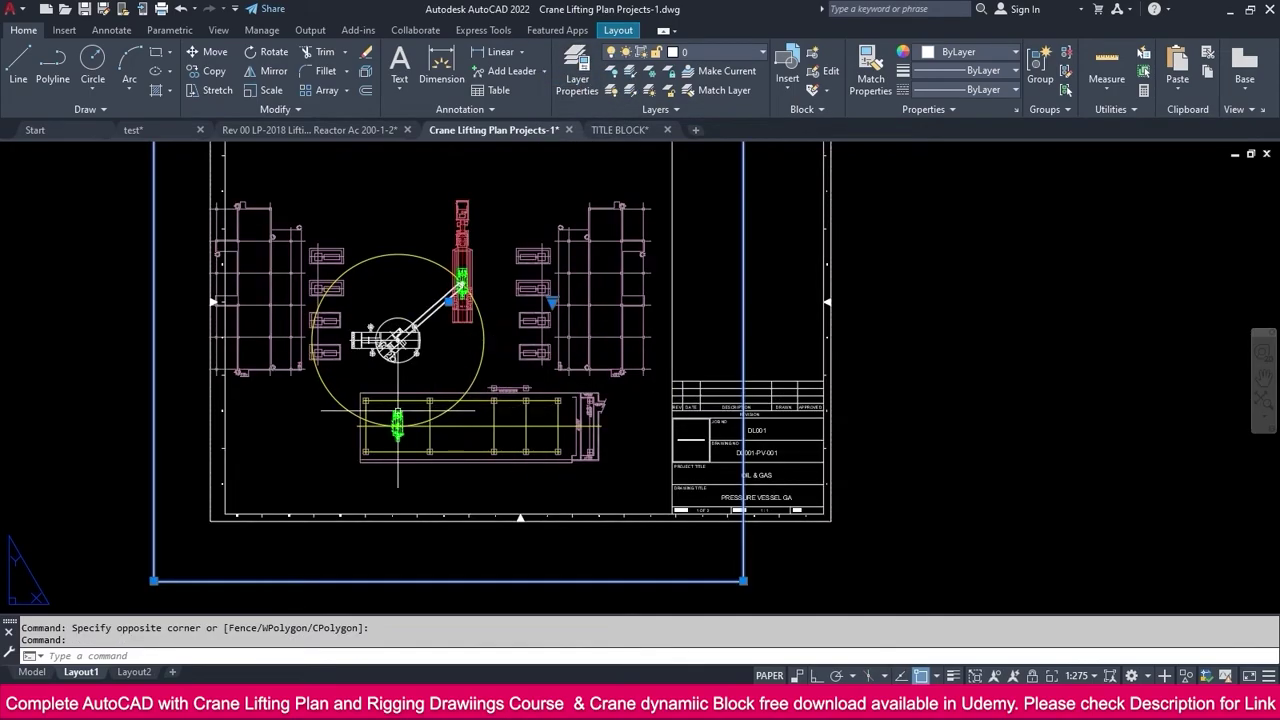
Reposition the plan view within the viewport so it sits inside the sheet's drawing area, then return to paper space
middle_click_drag(500, 302, 492, 360)
double_click(517, 262)
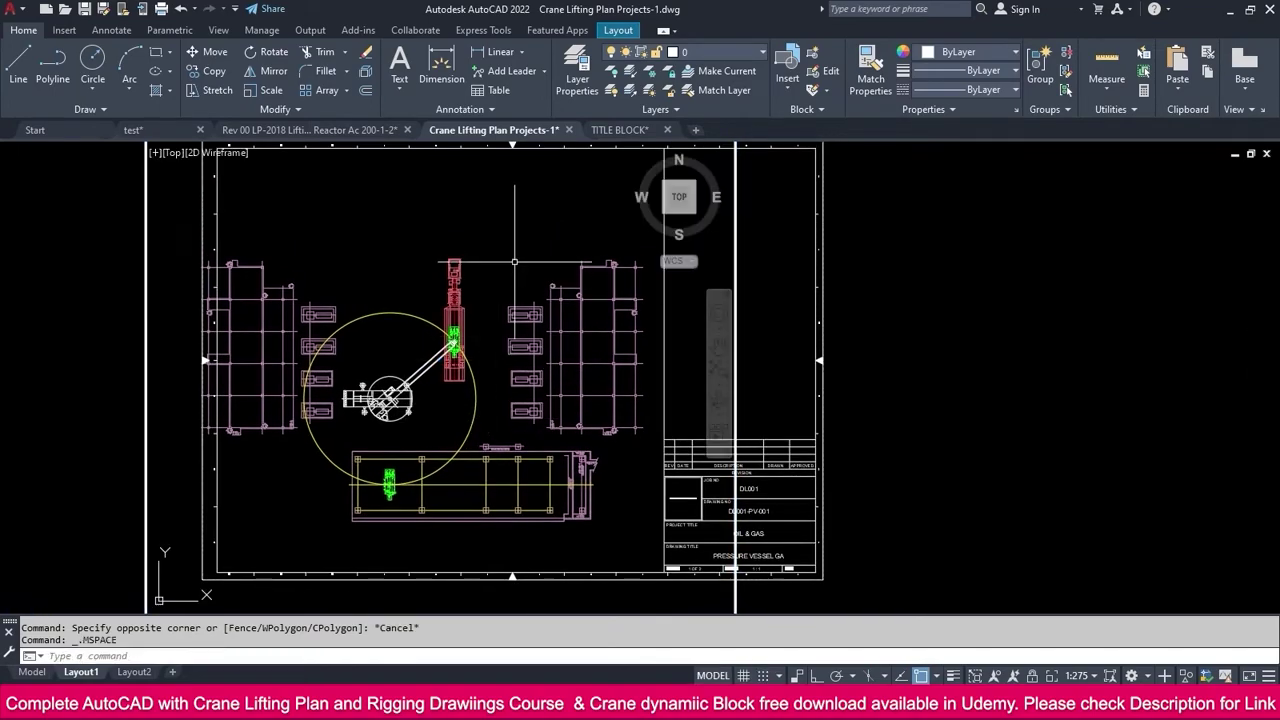
middle_click_drag(509, 266, 524, 247)
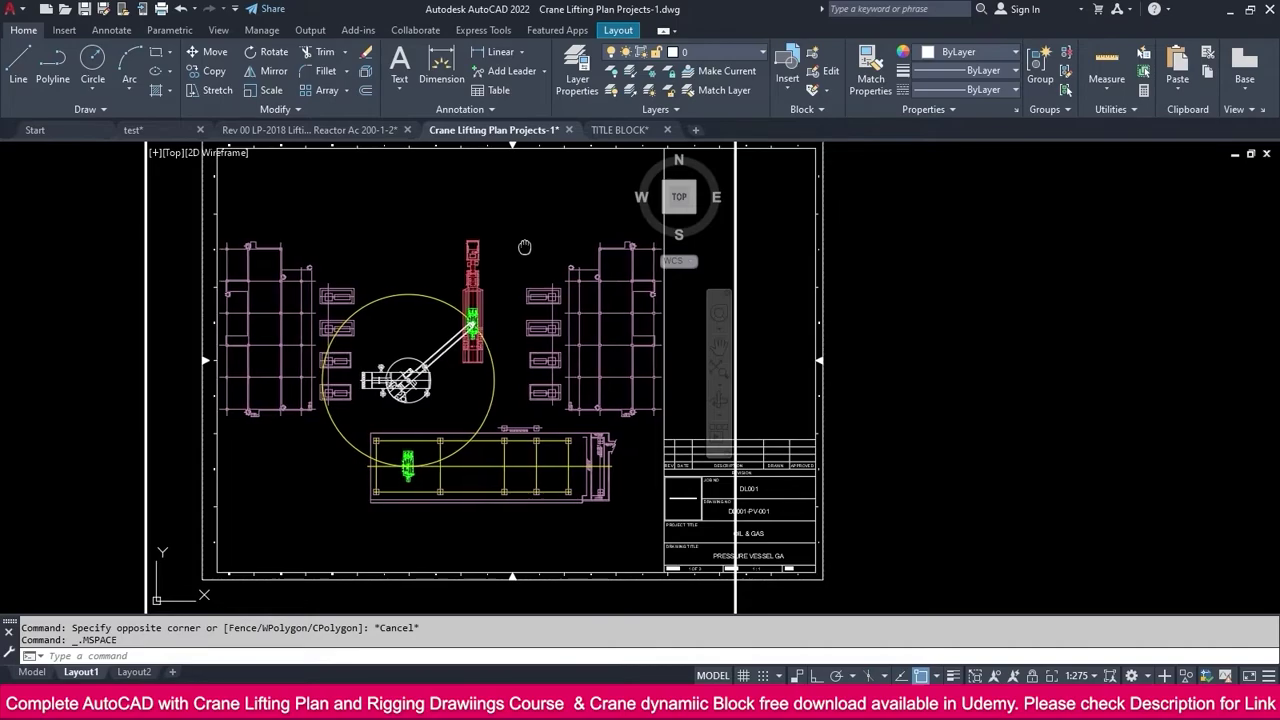
double_click(929, 357)
scroll(824, 360, "down", 2)
scroll(721, 362, "up", 2)
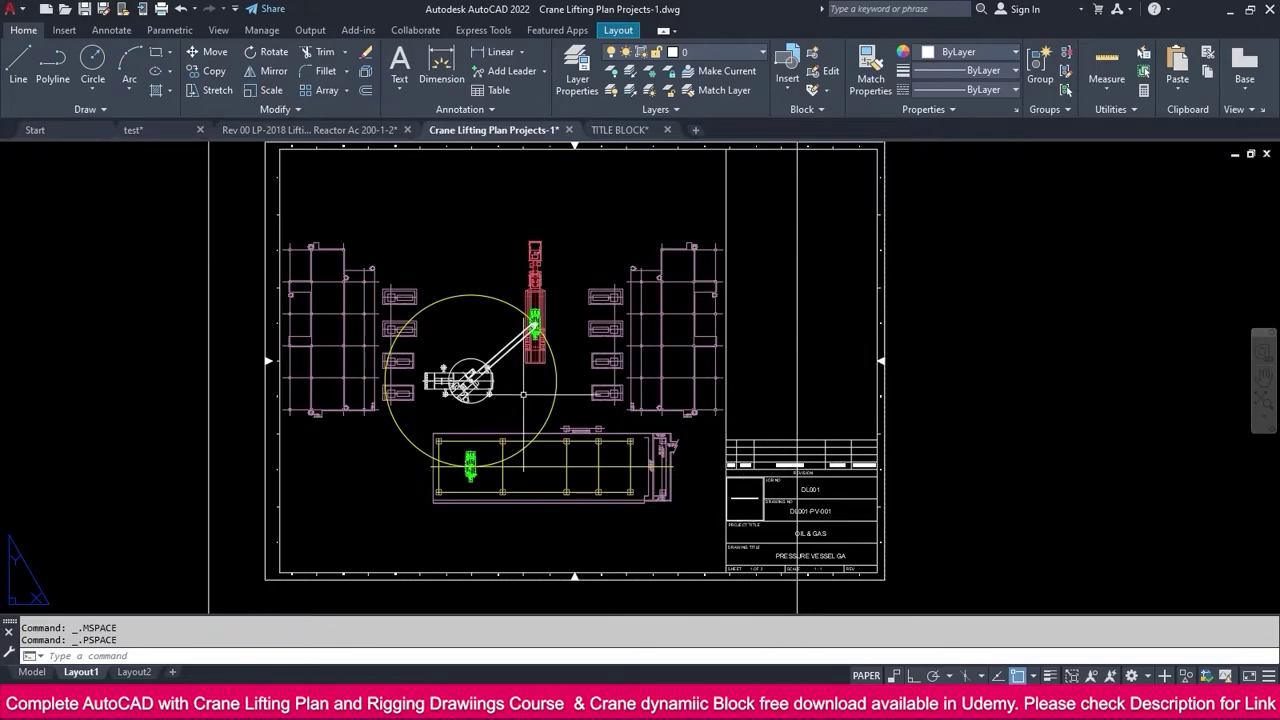
Stretch the viewport's lower-right corner to the point where the title column's border meets the inner frame's lower edge
scroll(523, 395, "down", 2)
left_click(780, 545)
left_click(665, 520)
left_click(695, 547)
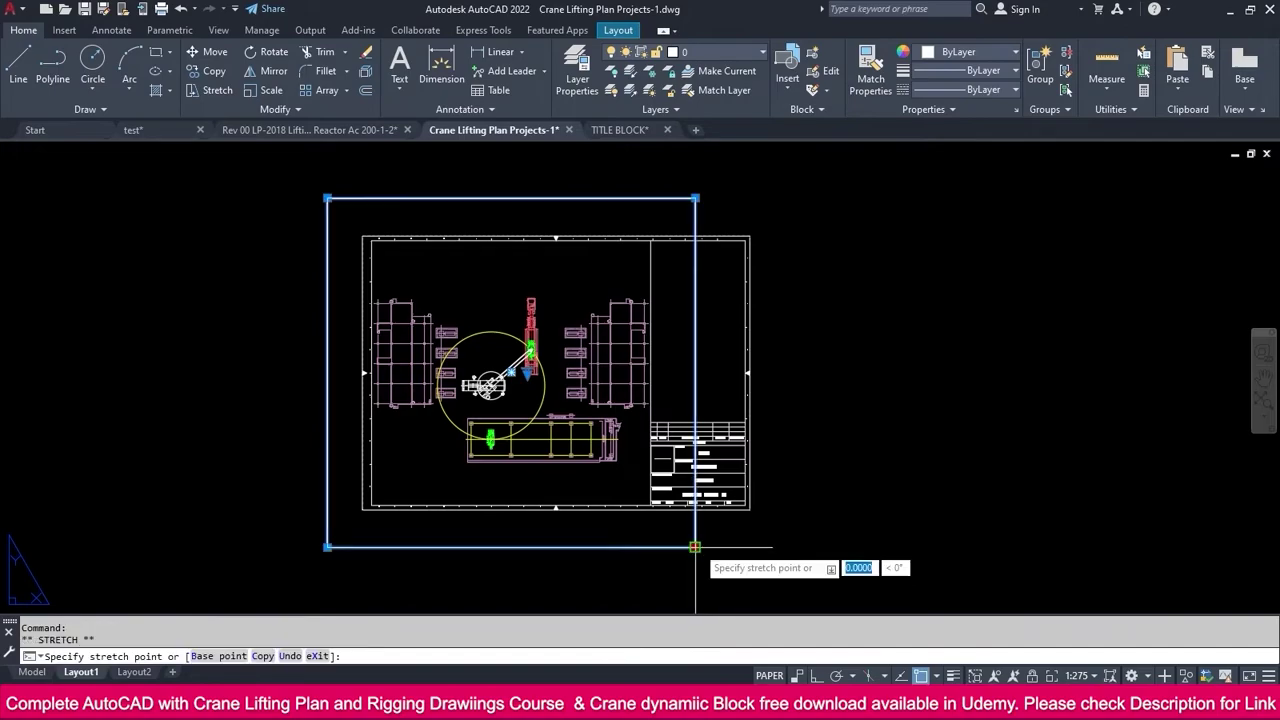
scroll(700, 540, "up", 6)
left_click(549, 421)
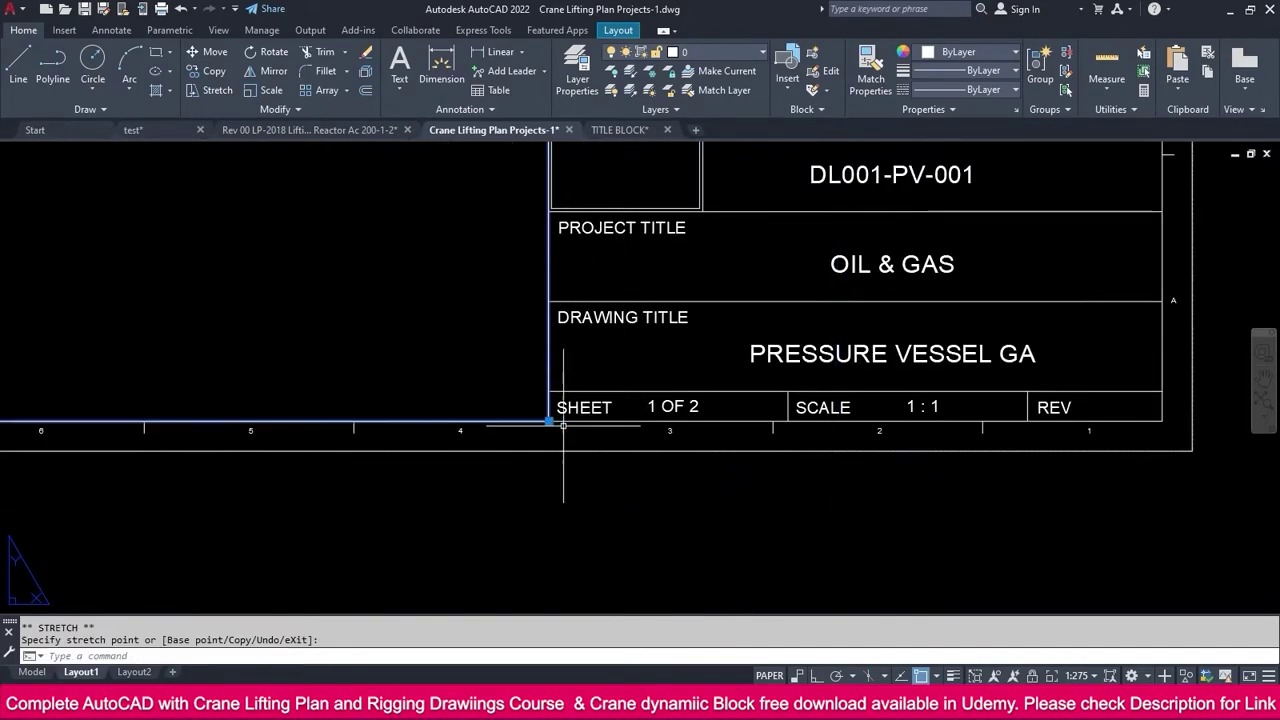
Stretch the viewport's upper-left corner to the inner frame's upper-left corner and deselect the viewport
scroll(563, 425, "down", 6)
middle_click_drag(600, 440, 600, 540)
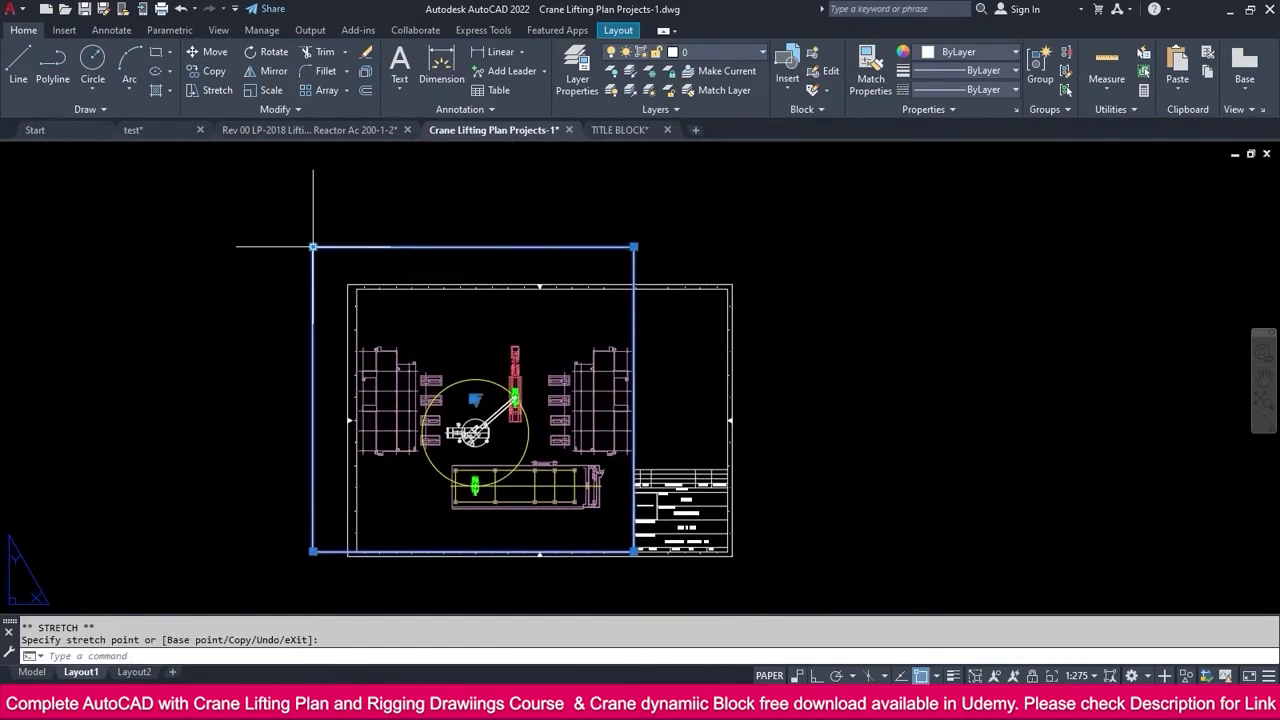
scroll(350, 265, "up", 4)
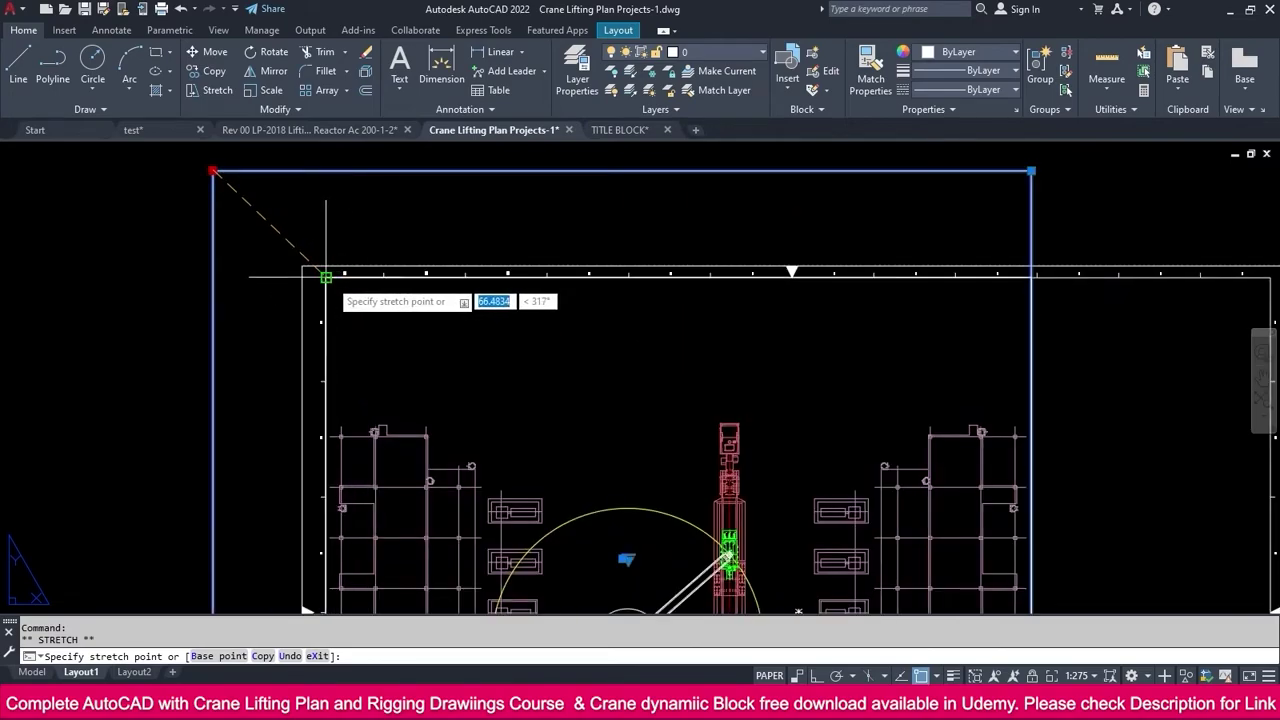
left_click(326, 276)
scroll(355, 272, "down", 4)
key("Escape")
scroll(512, 434, "up", 2)
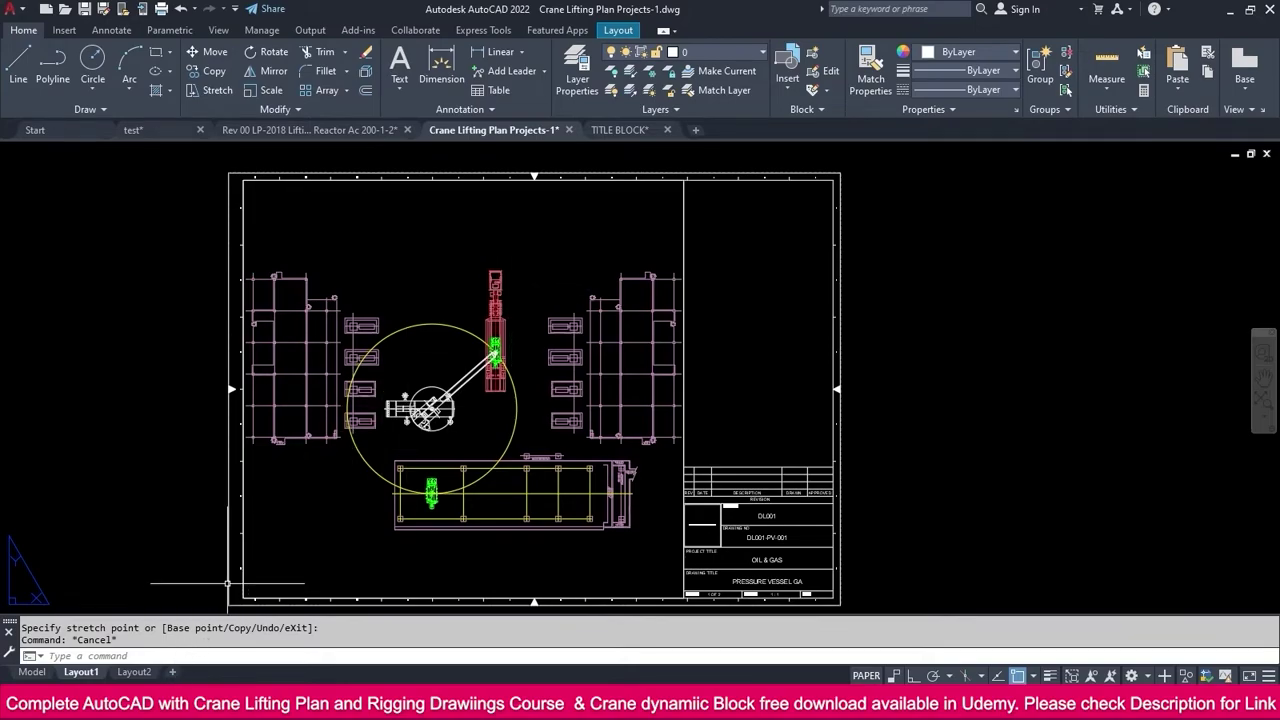
Copy the A3 title block from Layout1 using the outer frame's lower-left corner as base point
middle_click_drag(245, 552, 260, 522)
left_click(262, 549)
key("Escape")
key("Escape")
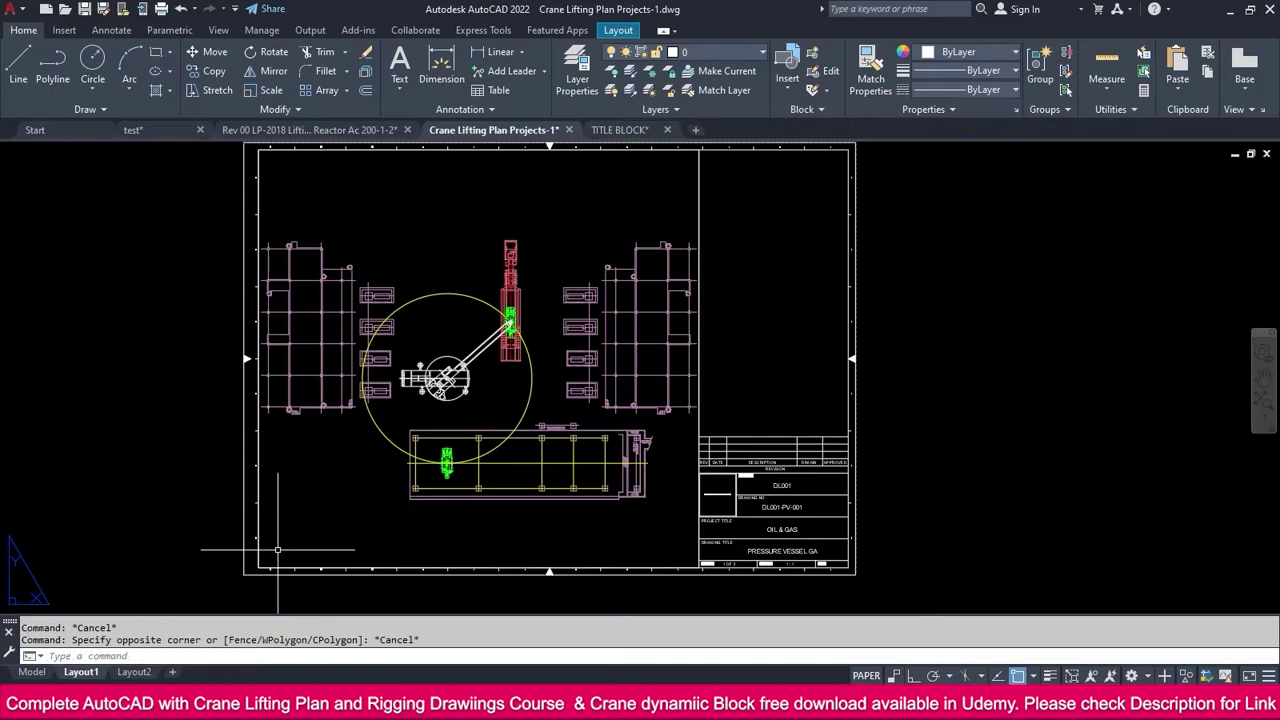
key("ctrl+shift+c")
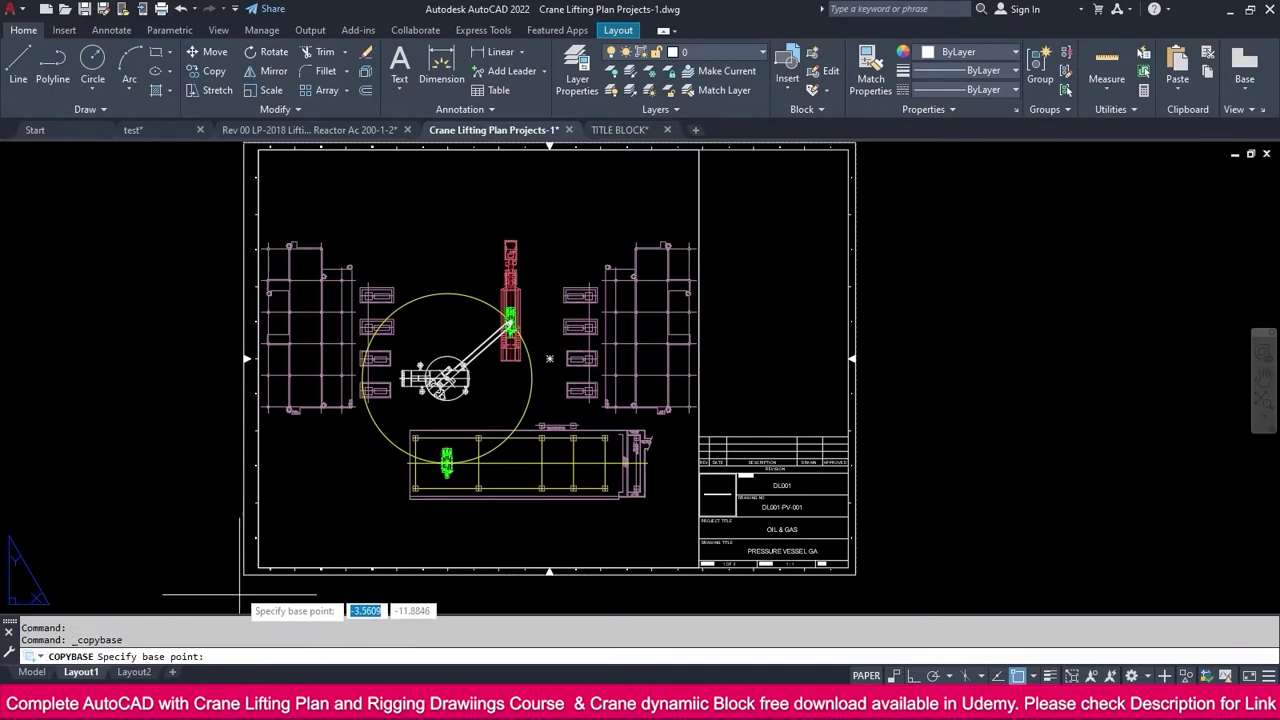
left_click(244, 574)
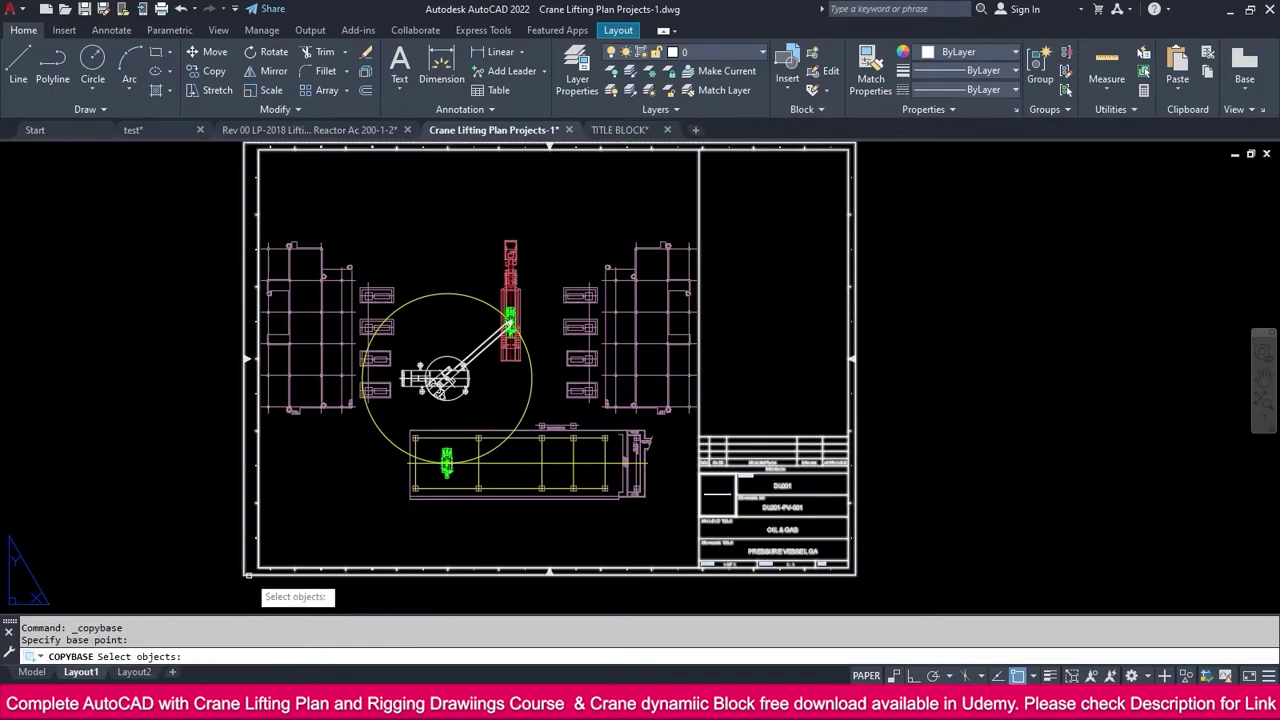
left_click(247, 575)
key("Return")
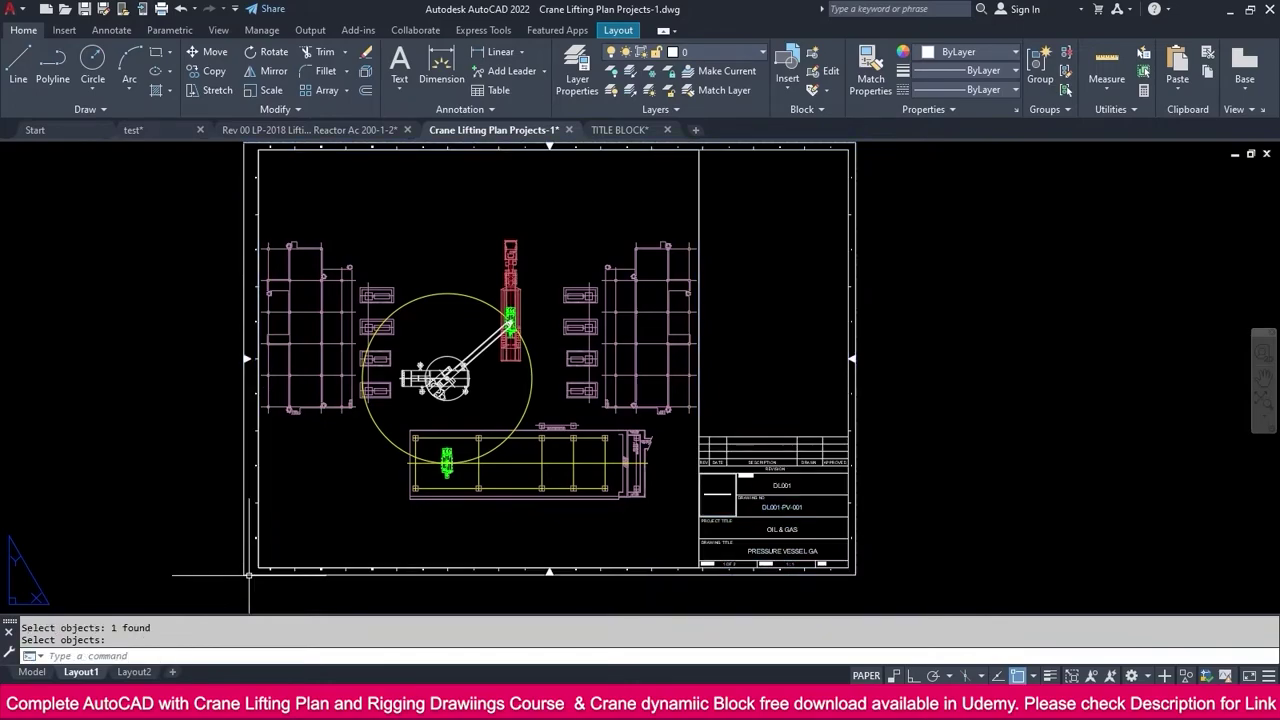
Delete the default viewport from Layout2
left_click(131, 672)
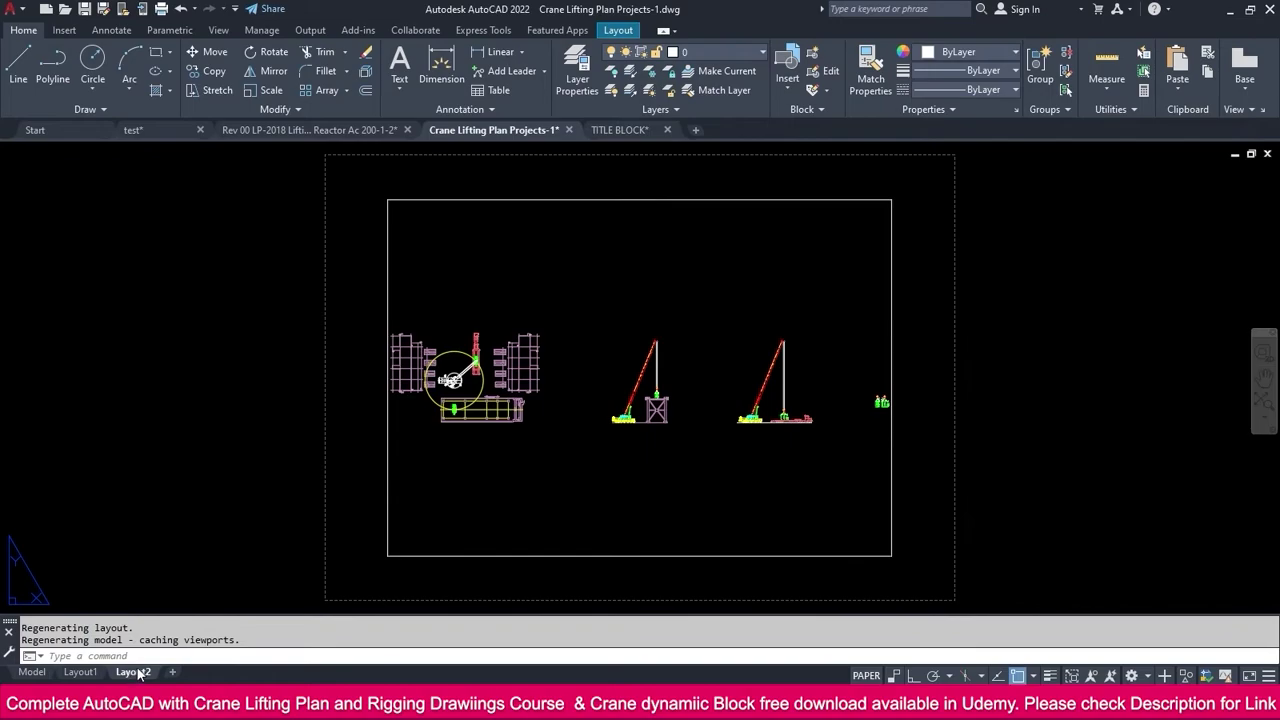
left_click(386, 508)
left_click(343, 534)
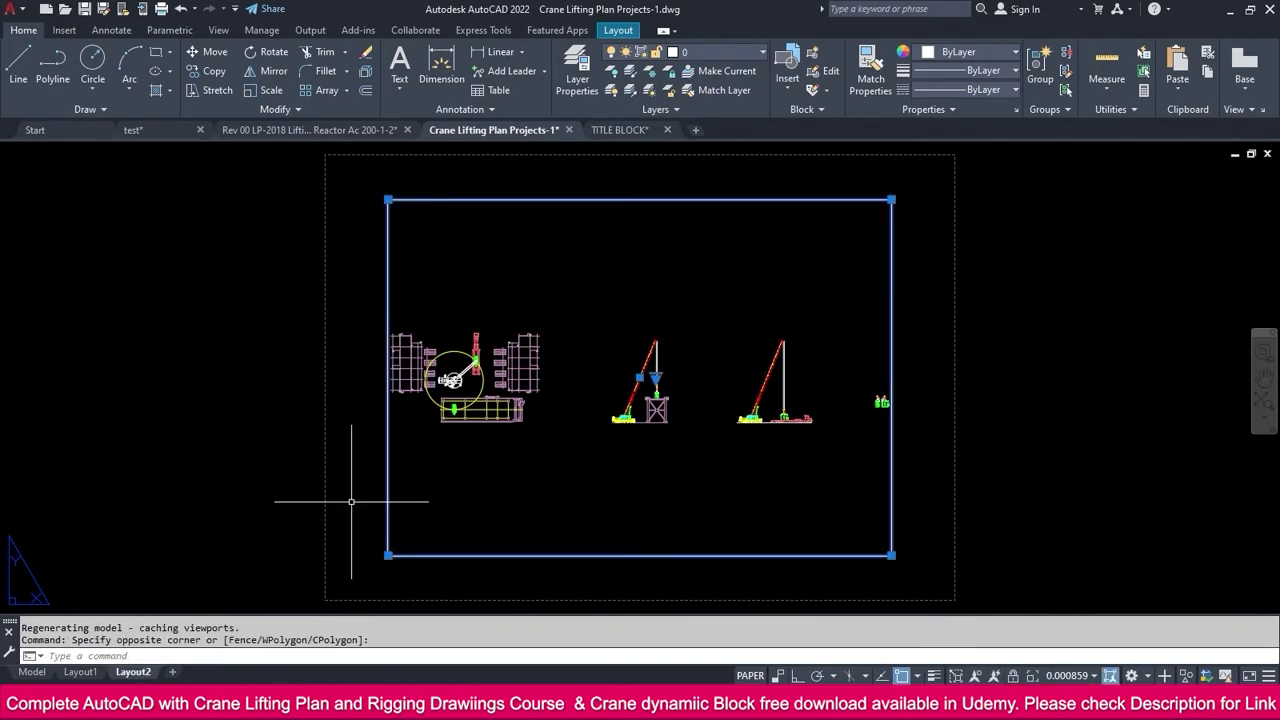
key("Delete")
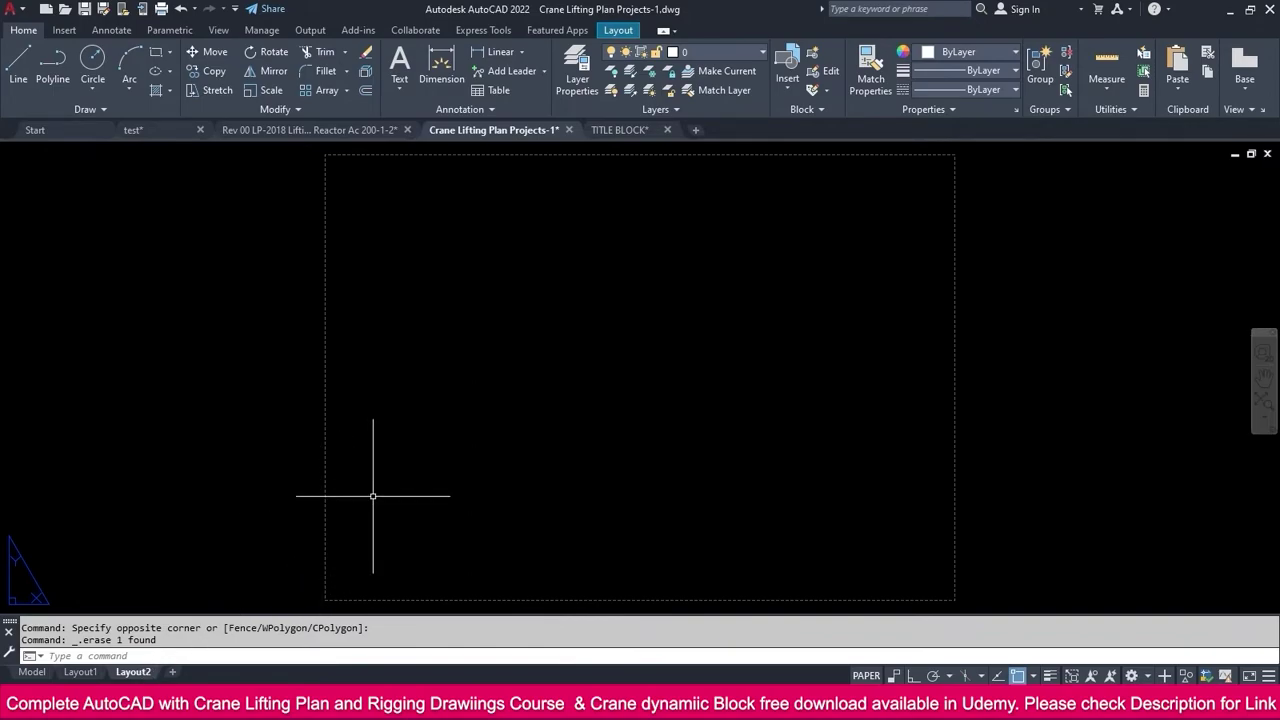
Paste the copied A3 title block into Layout2 with its insertion point at 0,0
key("ctrl+v")
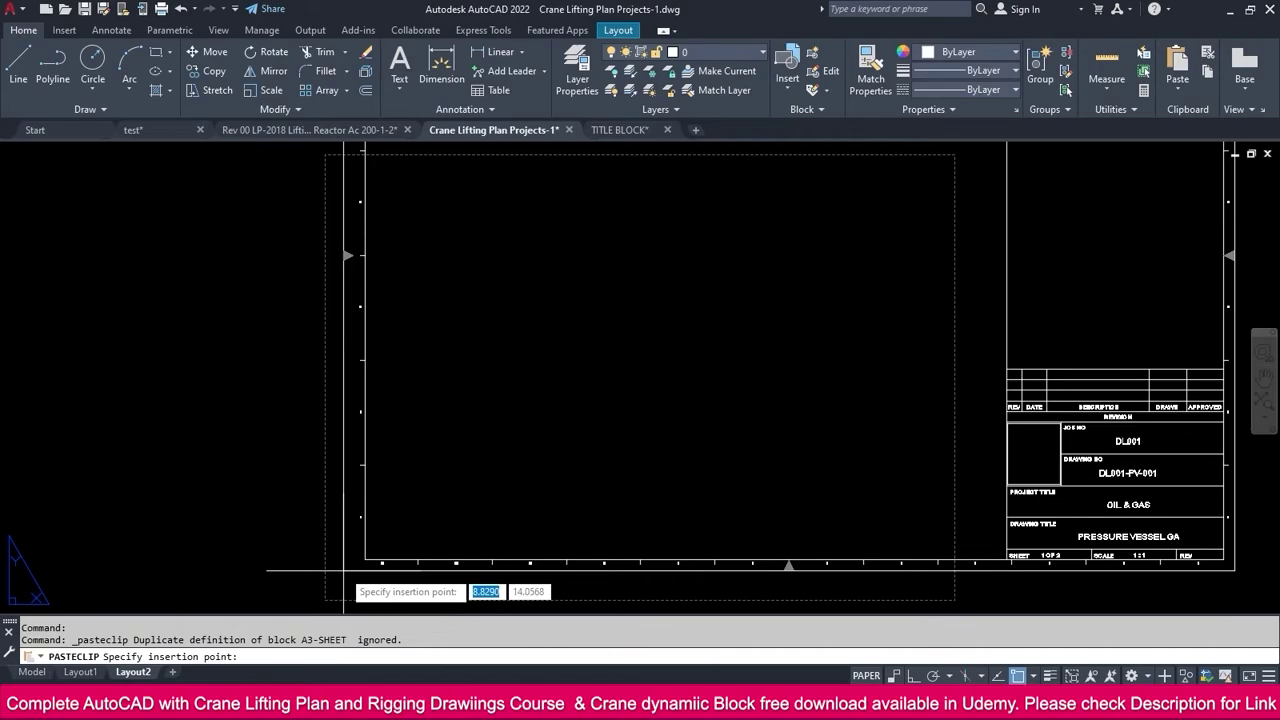
type("0")
key("Tab")
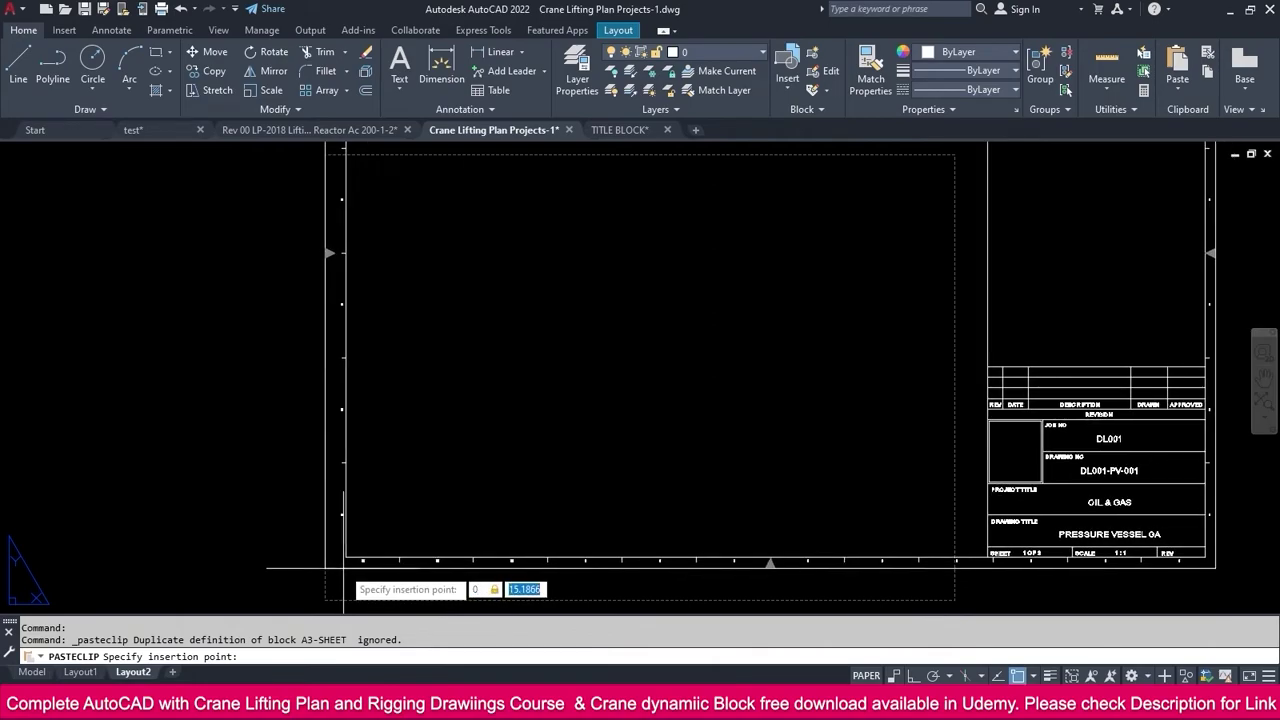
type("0")
key("Return")
scroll(371, 500, "down", 1)
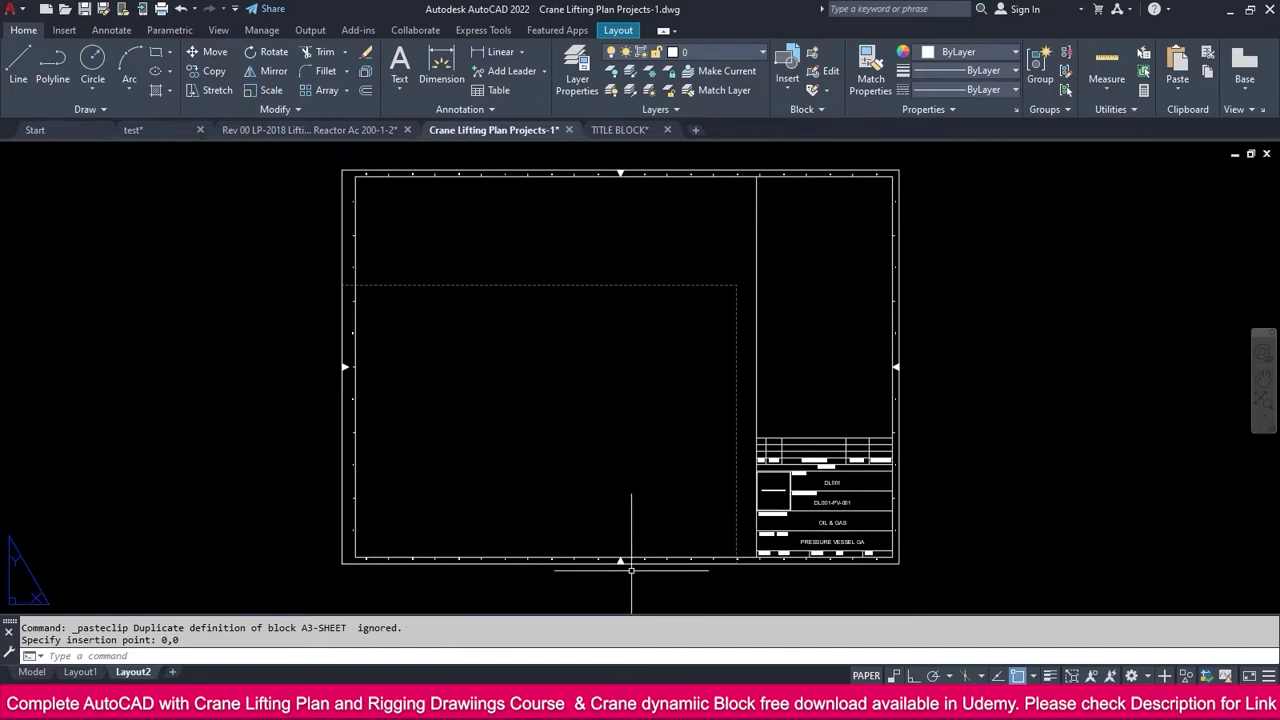
Preview the Layout2 plot to check how the title block fits the paper, and leave without plotting
left_click(161, 10)
left_click(386, 545)
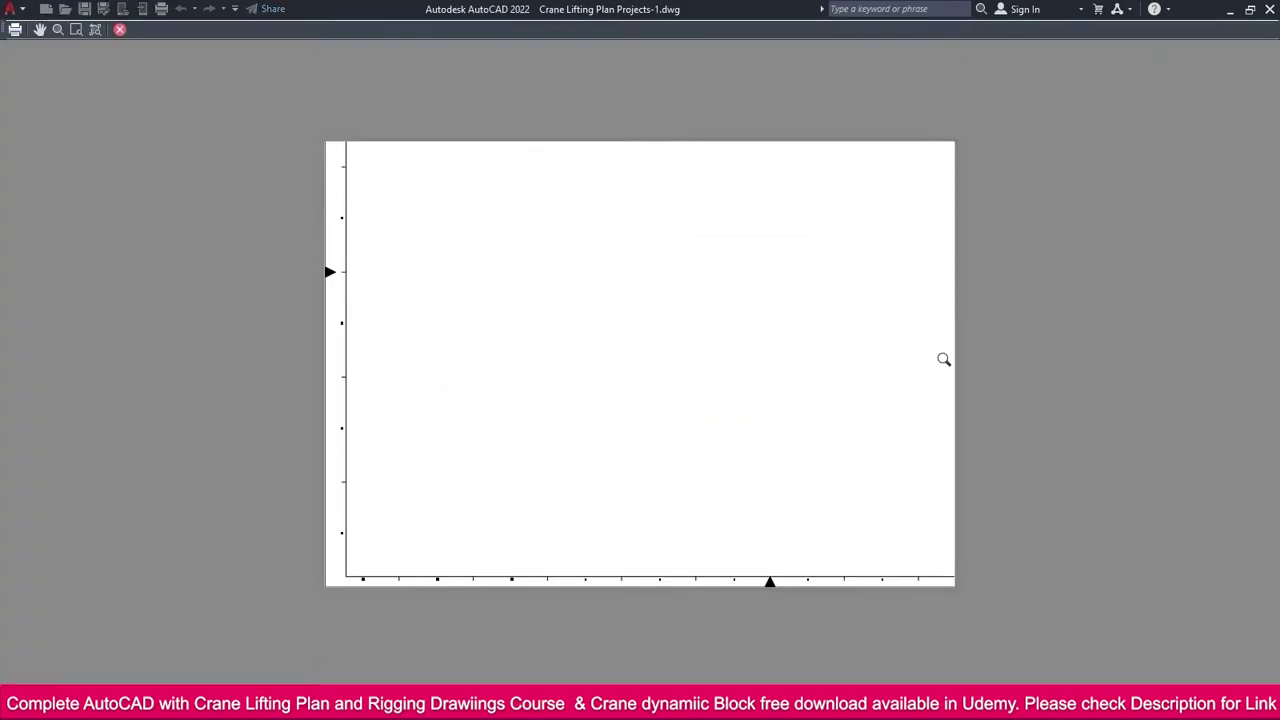
key("Escape")
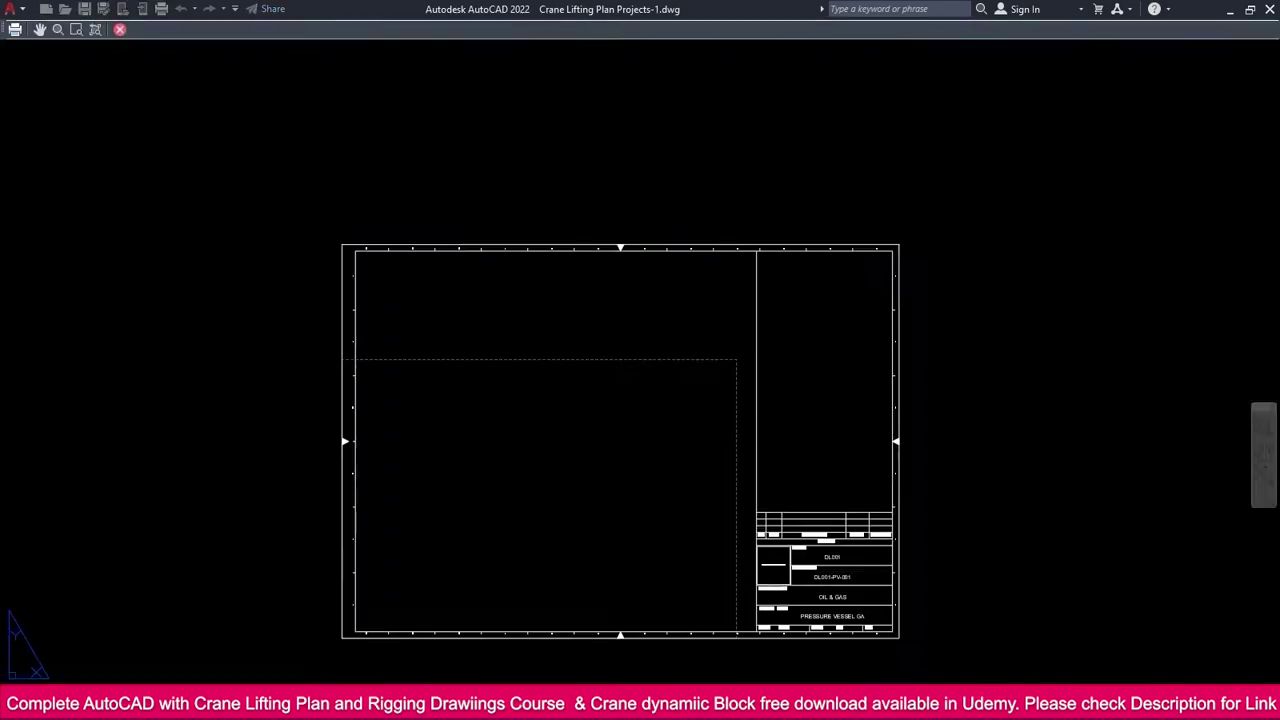
key("Escape")
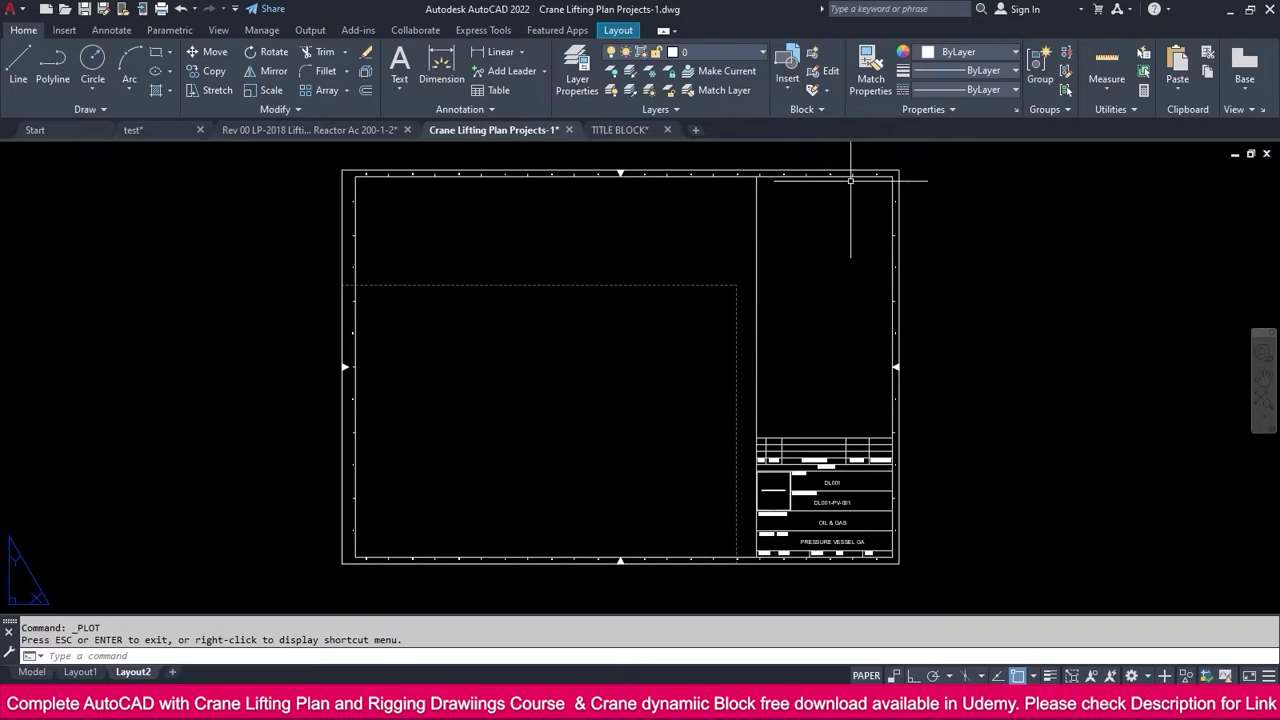
Apply the saved page setup Setup1 to Layout2
right_click(148, 672)
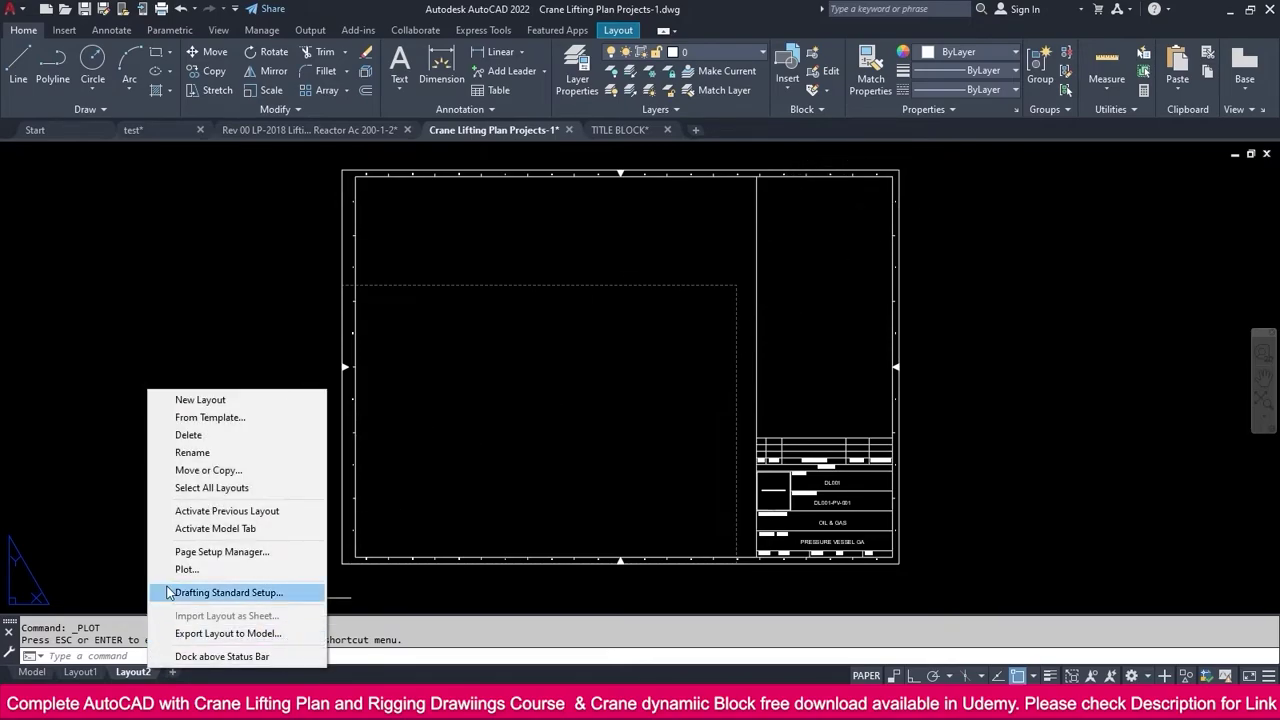
left_click(222, 551)
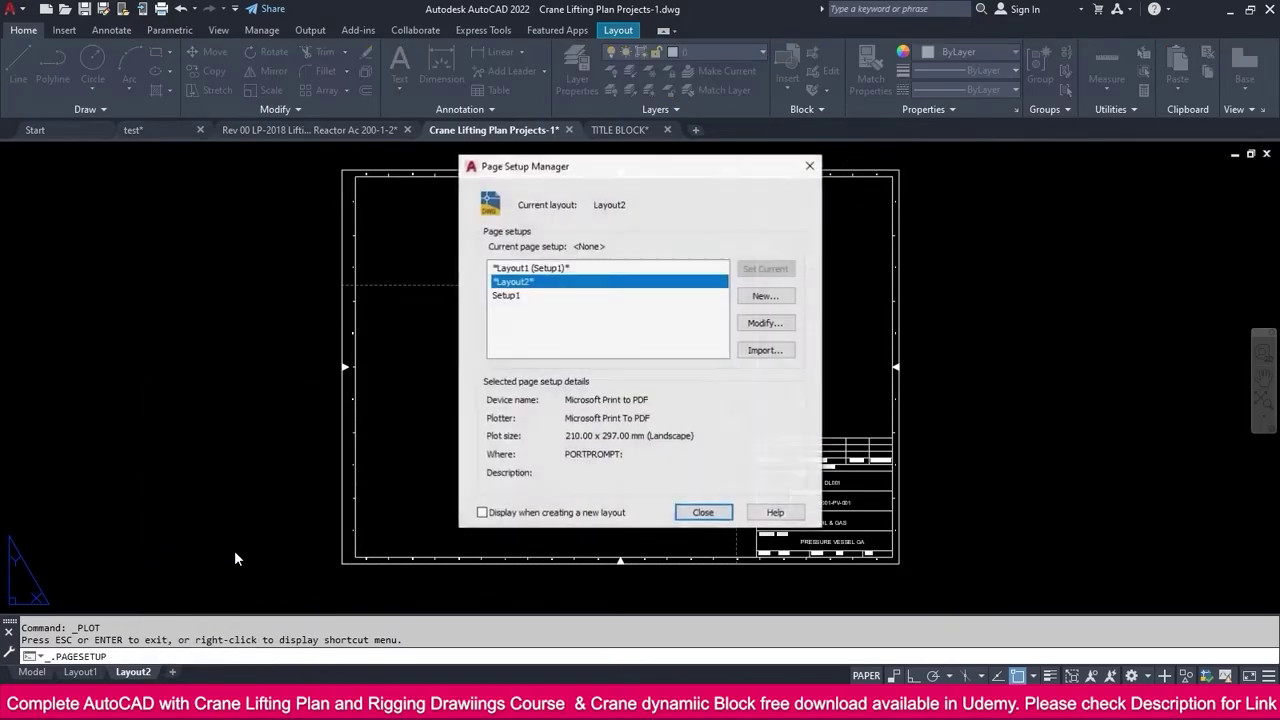
left_click(508, 296)
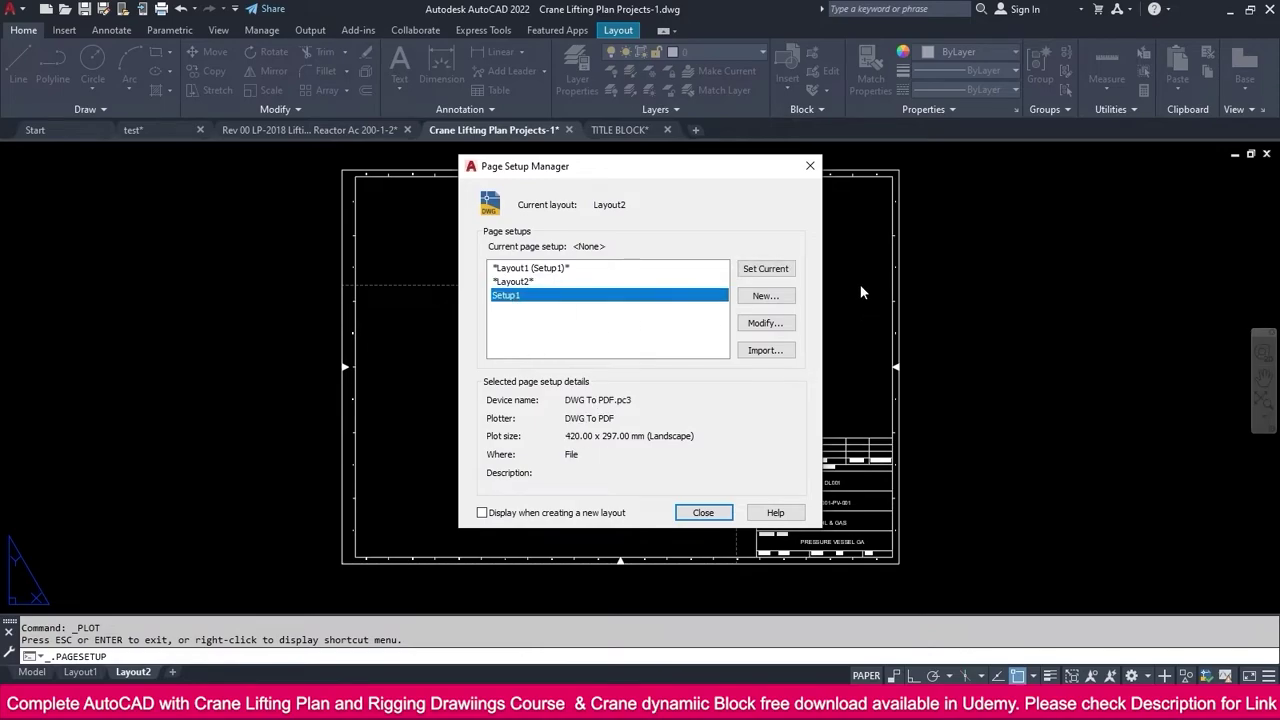
left_click(765, 269)
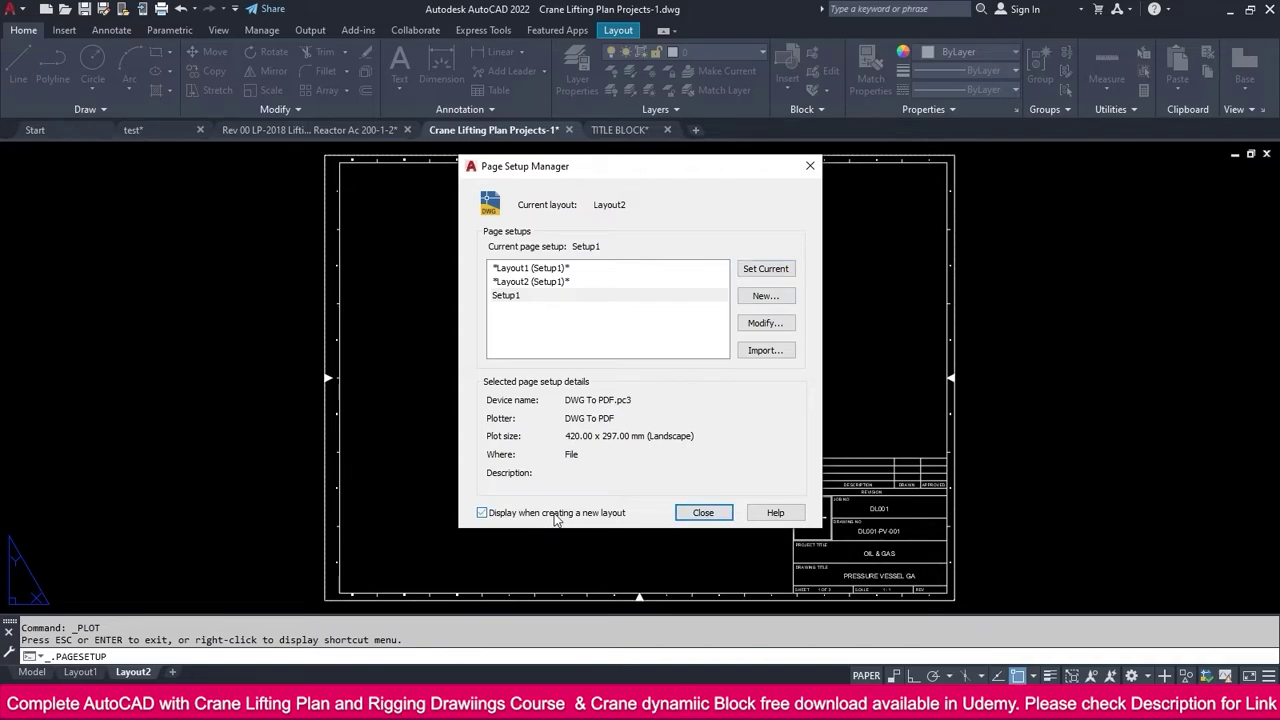
left_click(703, 513)
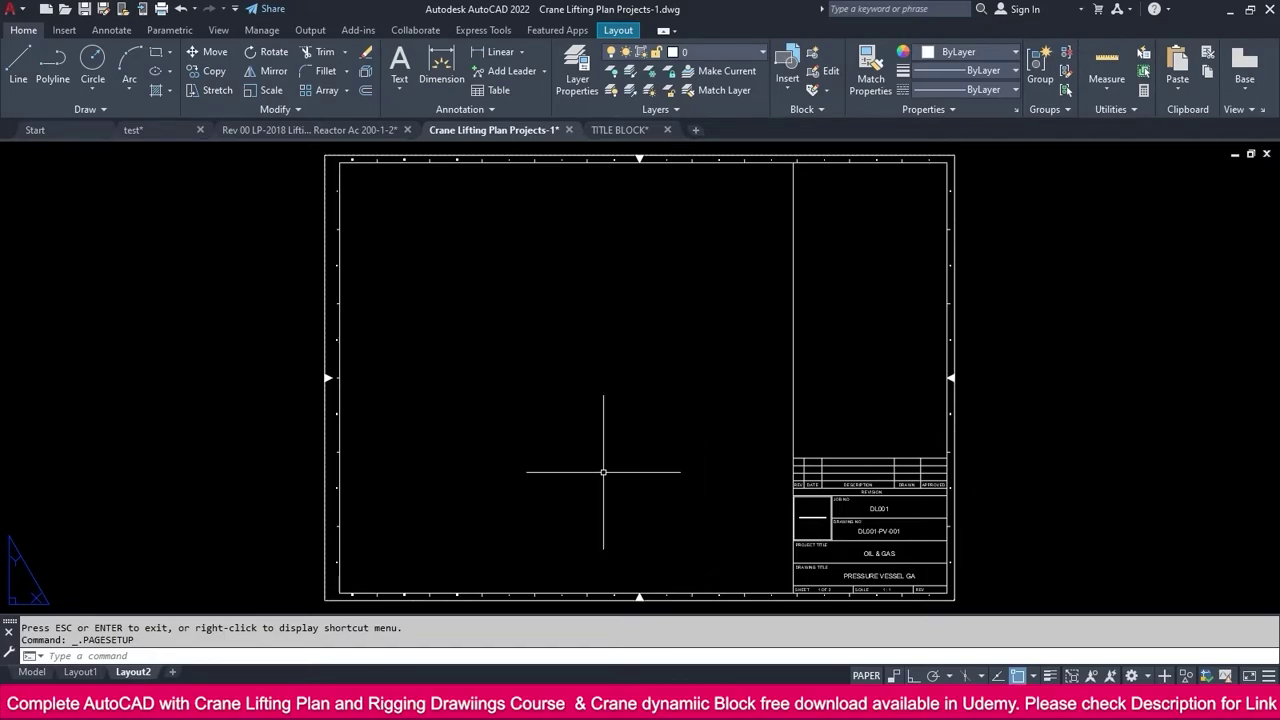
Create a rectangular viewport from the inner frame's upper-left corner to where the title column's border meets the frame's lower edge
middle_click_drag(506, 422, 489, 414)
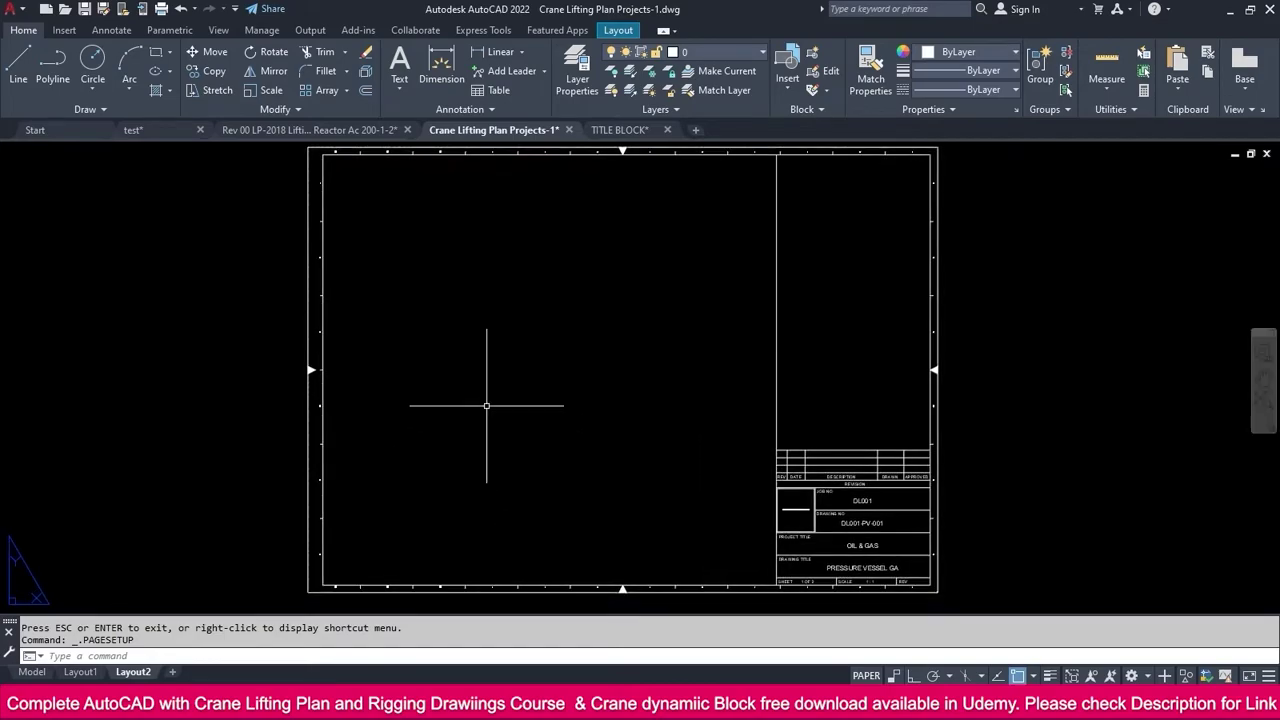
left_click(620, 31)
left_click(163, 51)
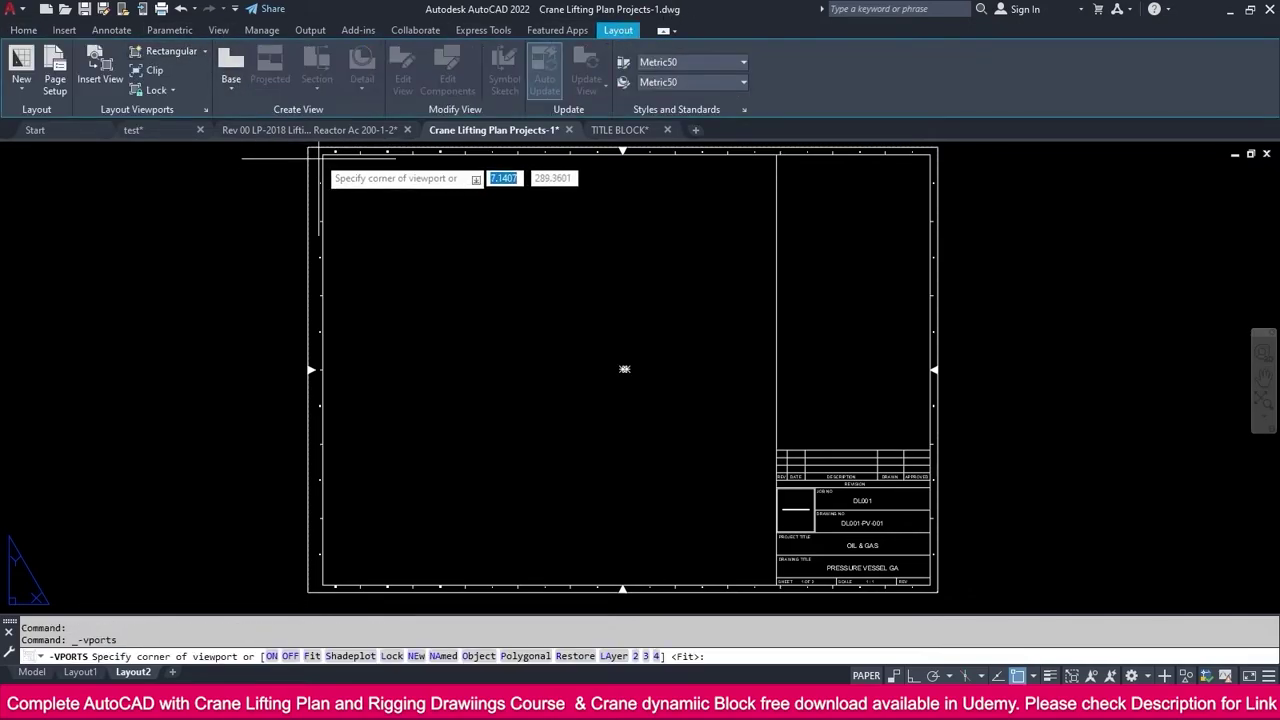
left_click(321, 156)
scroll(778, 582, "up", 2)
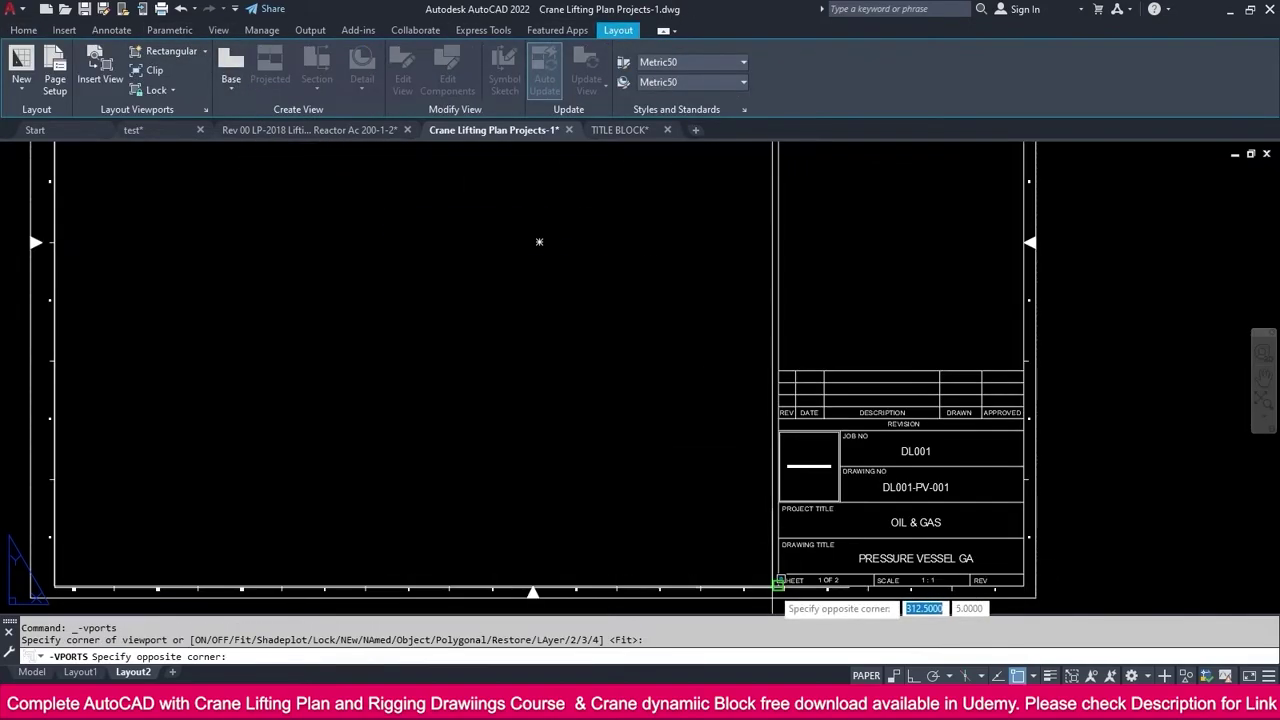
left_click(778, 582)
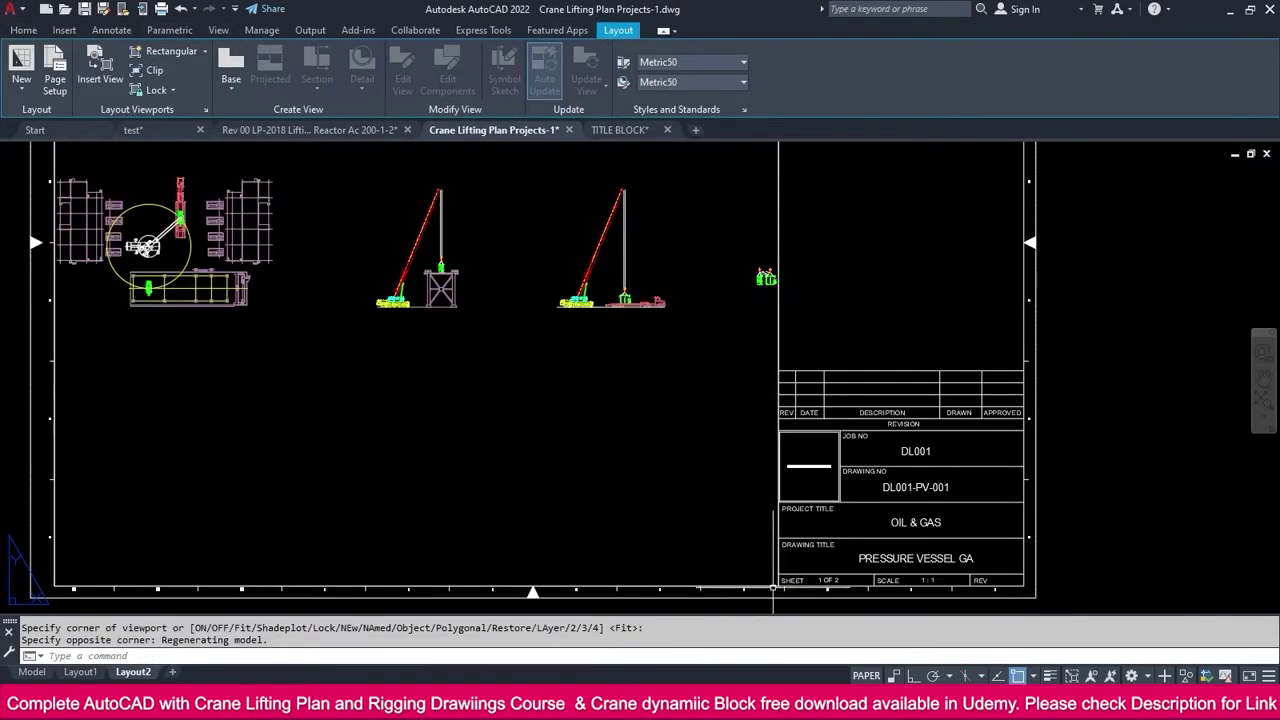
Frame the elevation of the crane lifting the load onto the steel structure inside the new viewport, and return to paper space
double_click(450, 247)
scroll(450, 247, "up", 2)
scroll(450, 247, "up", 3)
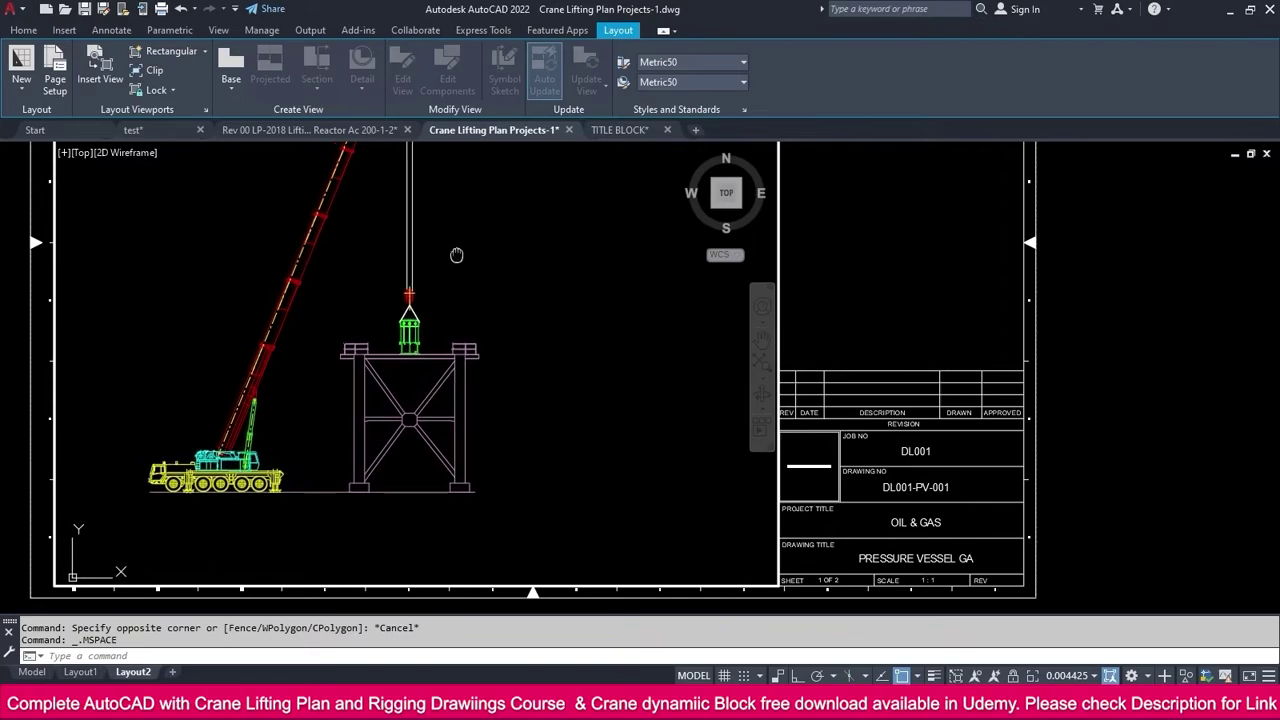
middle_click_drag(448, 251, 494, 302)
double_click(1214, 430)
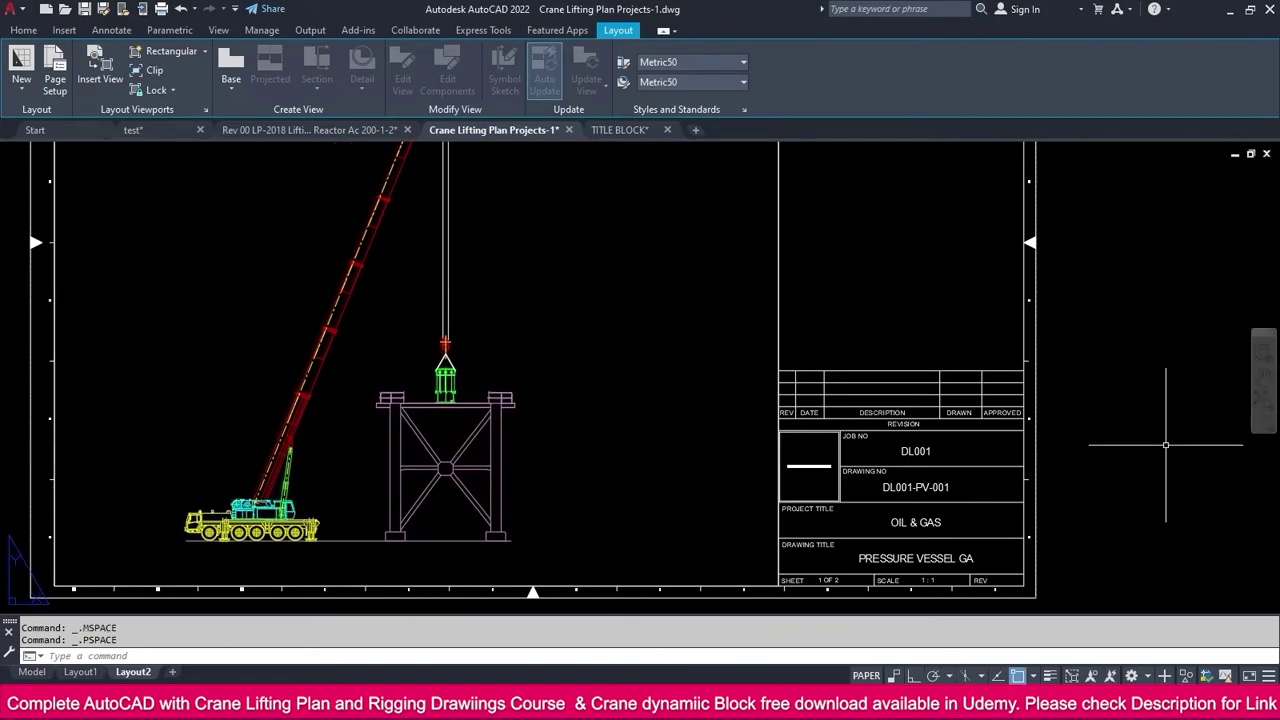
scroll(1194, 471, "down", 2)
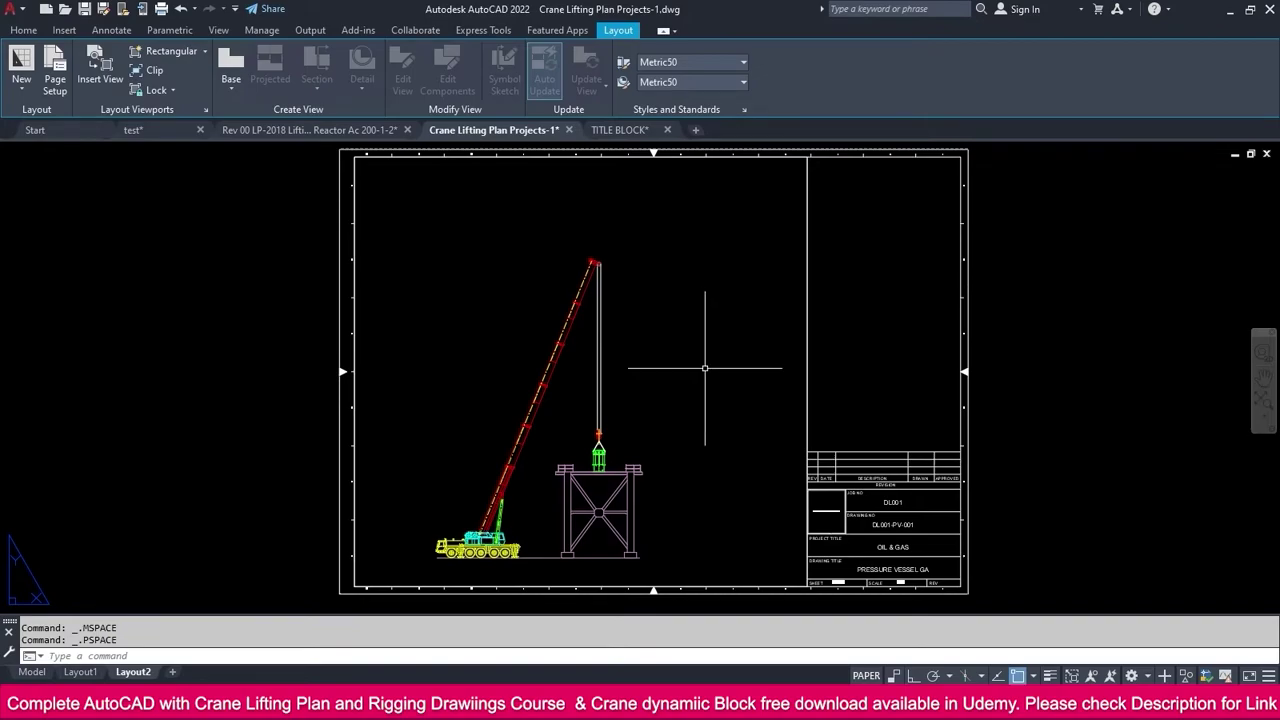
Set the crane elevation viewport's scale to 1:275 and deselect it
left_click(804, 393)
left_click(809, 389)
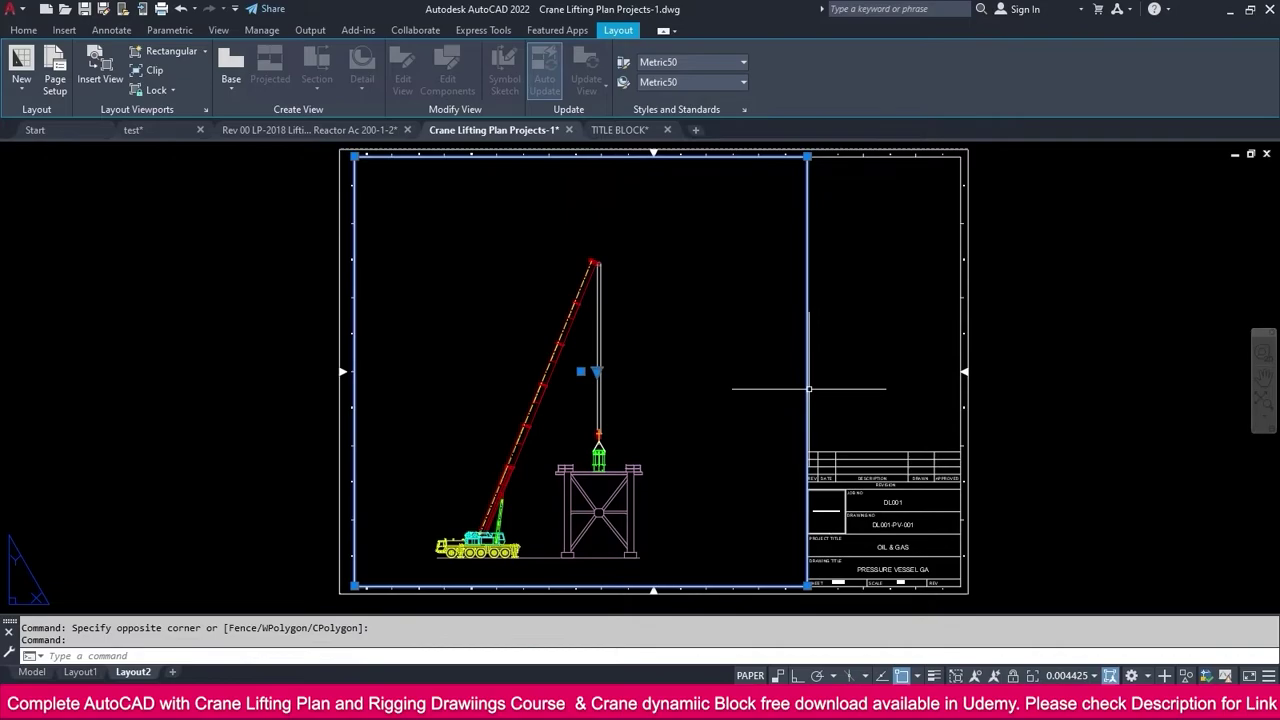
left_click(597, 371)
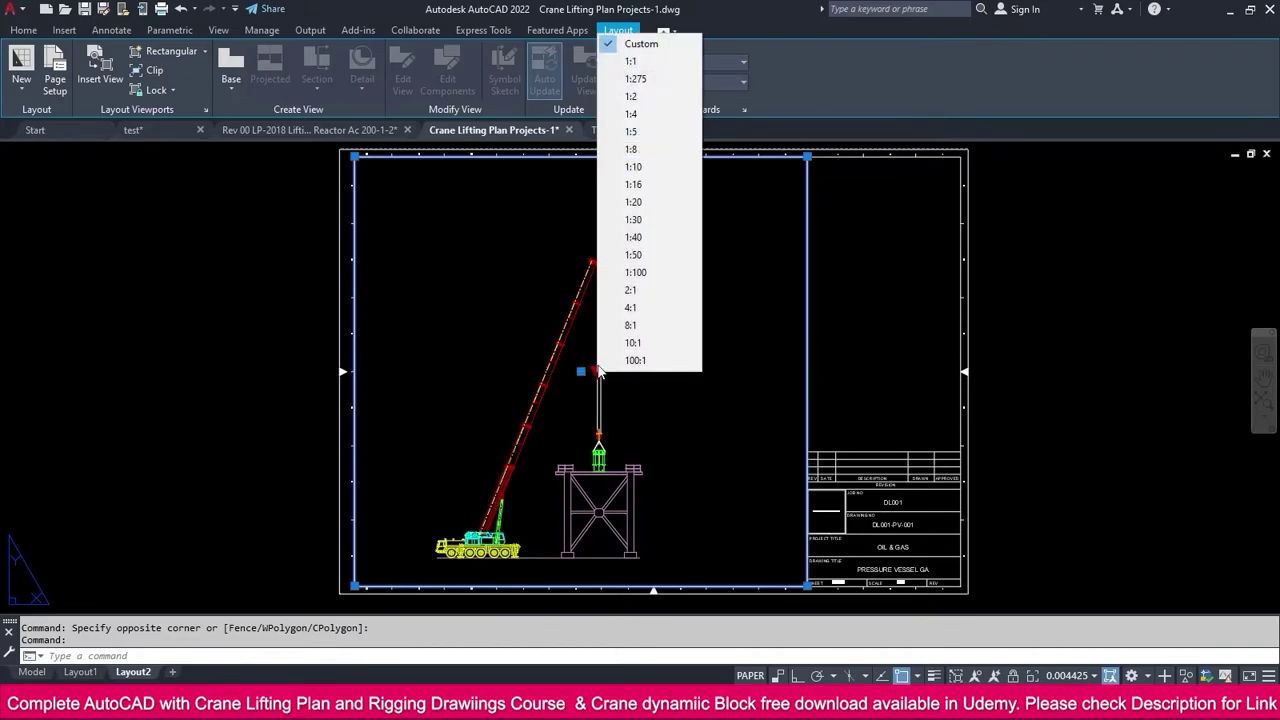
left_click(652, 80)
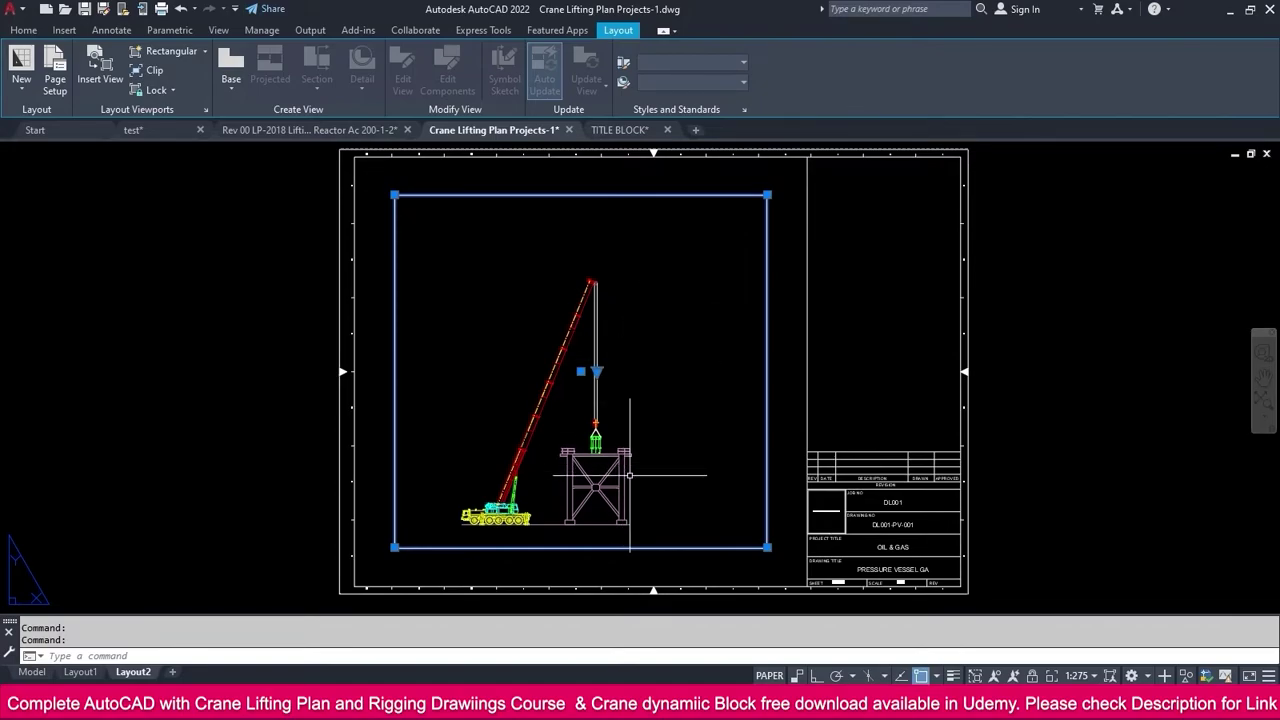
key("Escape")
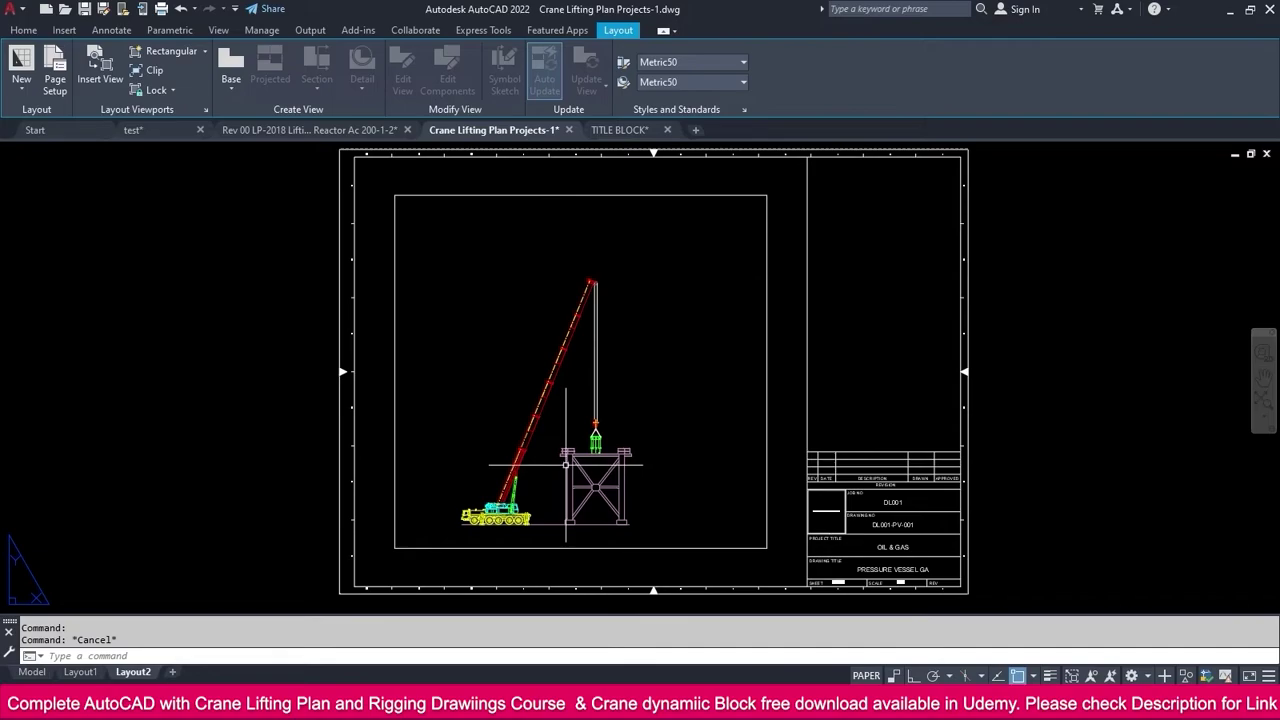
Add a custom scale named 1:175 to the drawing's scale list, with 1 paper unit equal to 175 drawing units
left_click(32, 672)
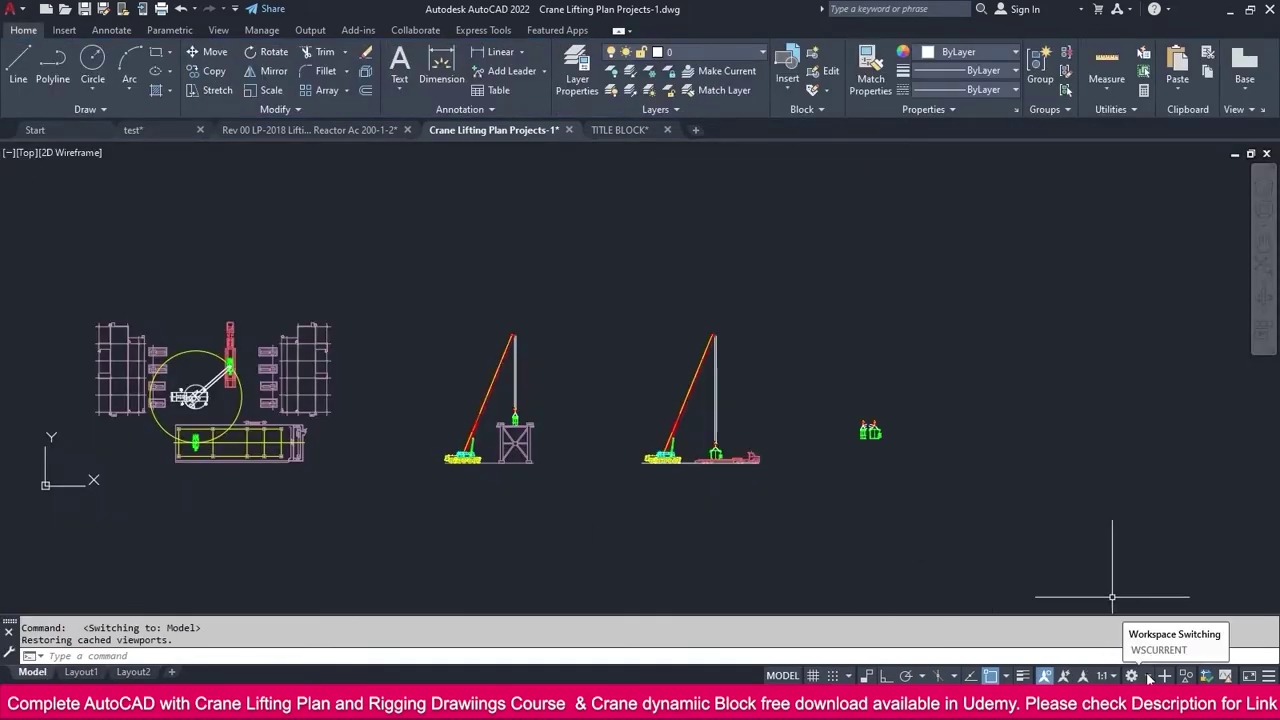
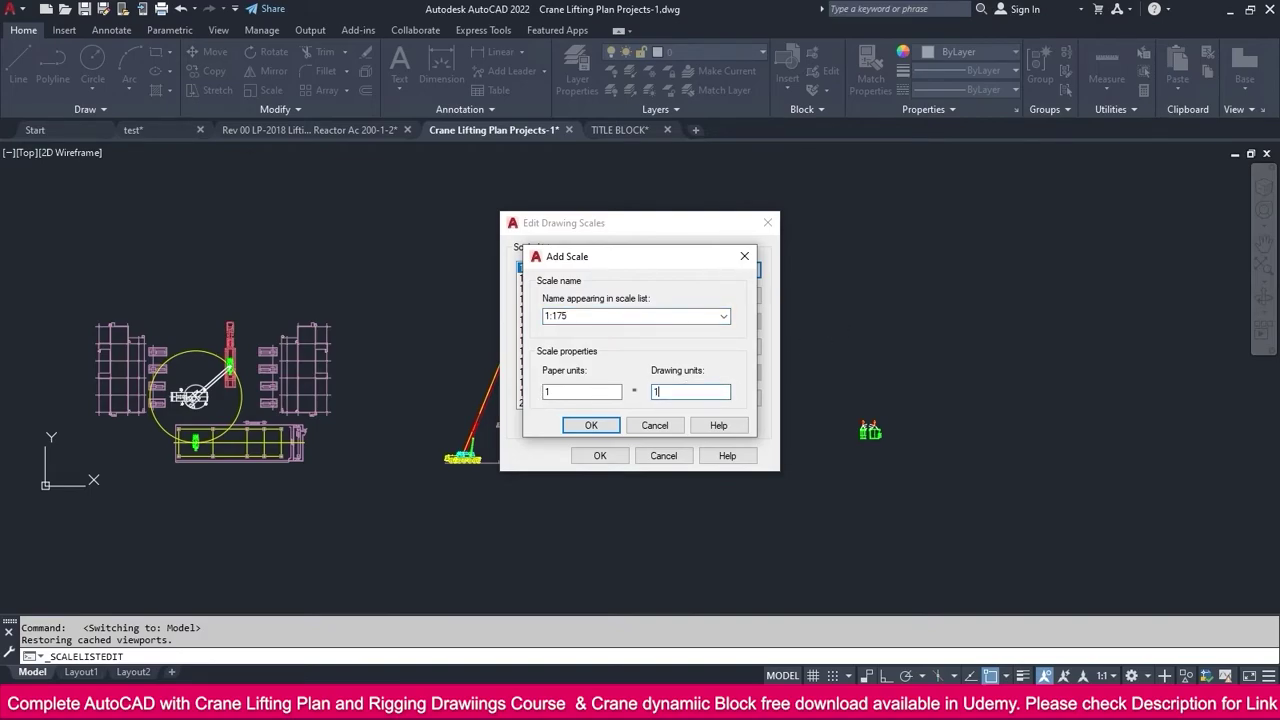
left_click(604, 427)
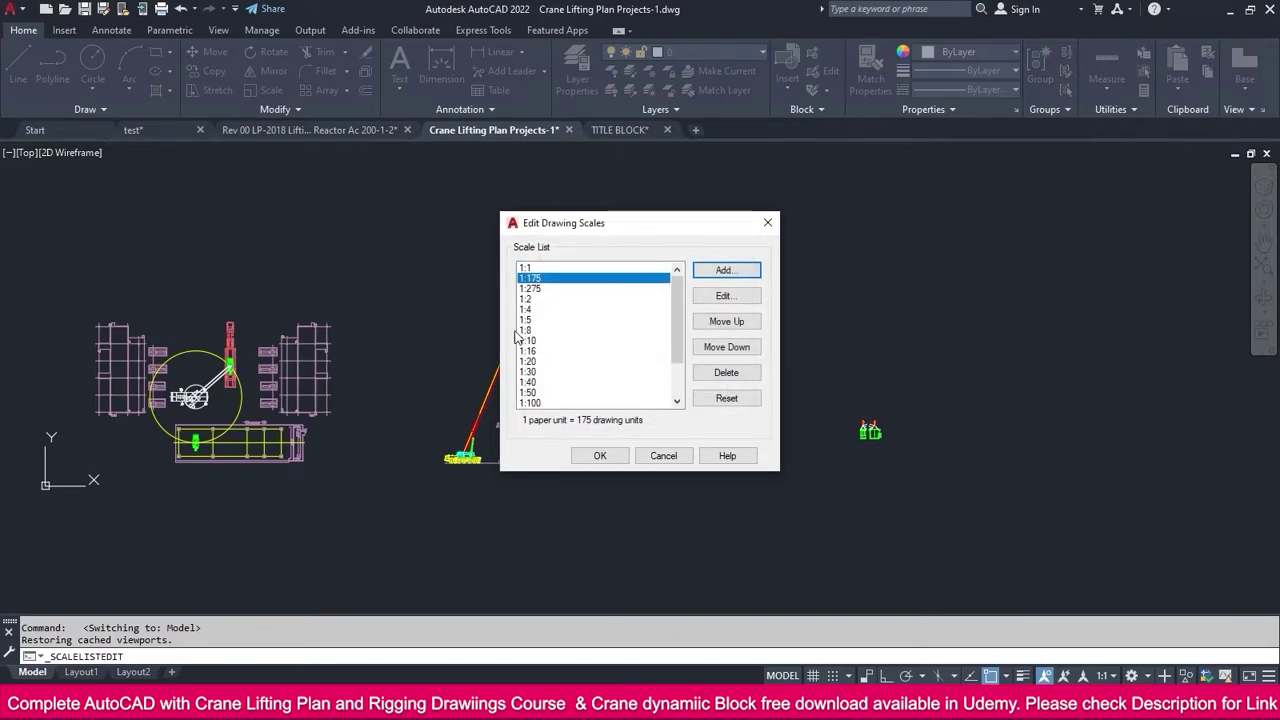
left_click(600, 456)
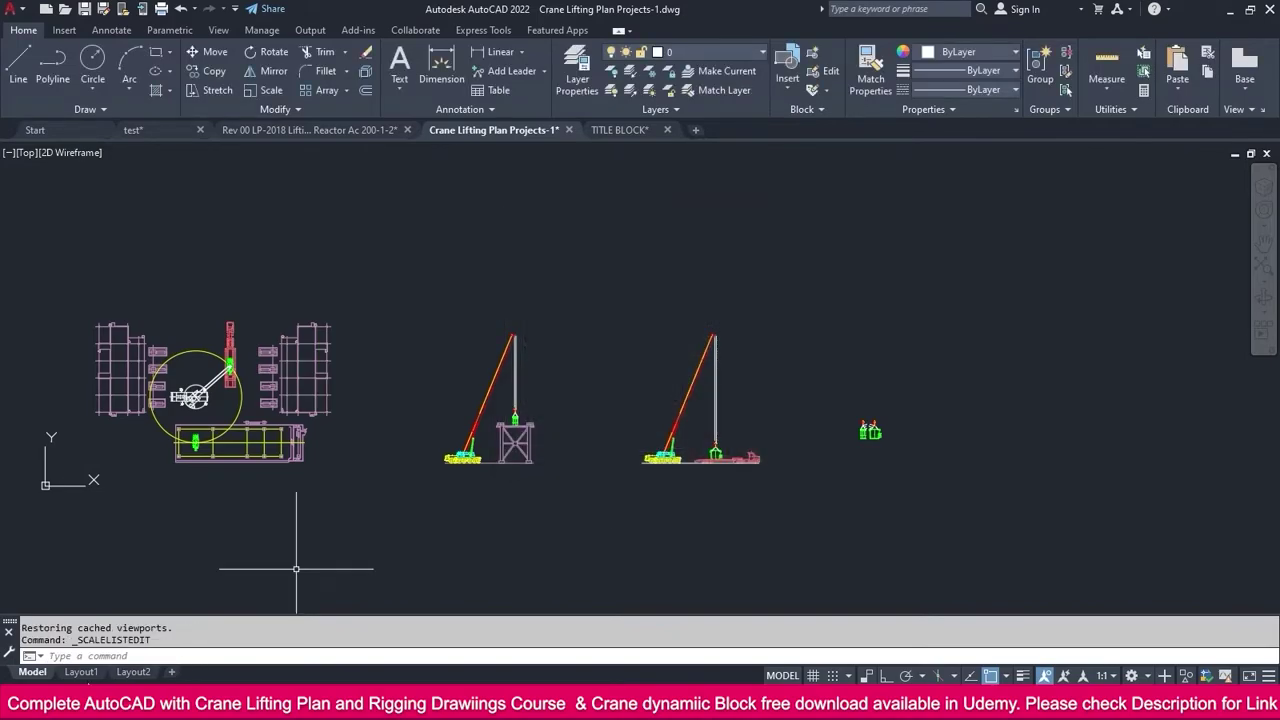
Set the Layout2 viewport's scale to 1:175 and deselect it
left_click(133, 672)
left_click(710, 530)
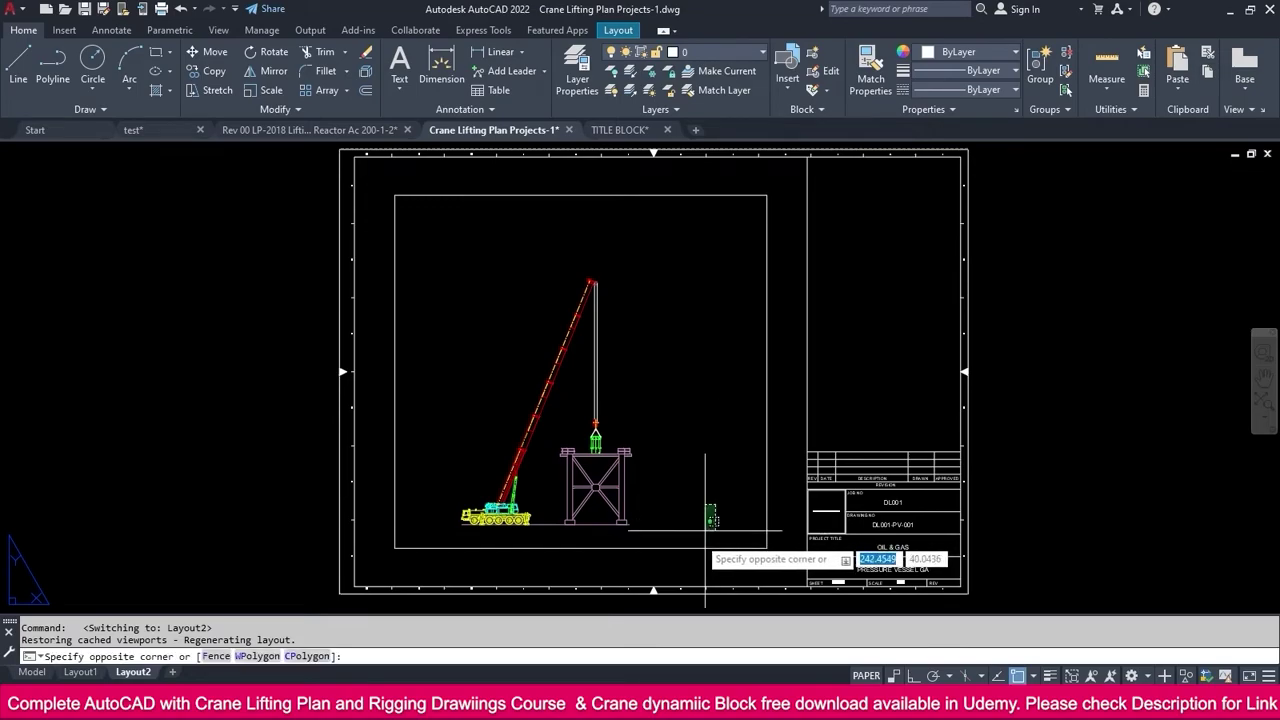
left_click(597, 371)
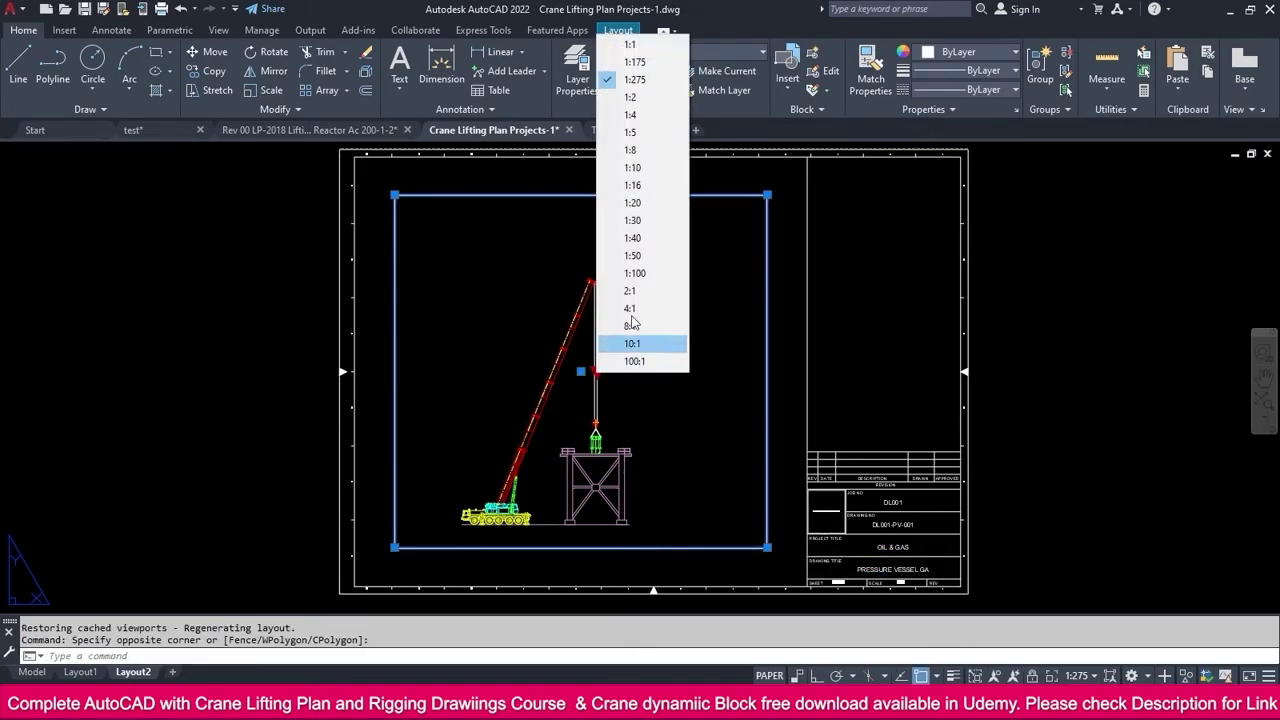
left_click(640, 62)
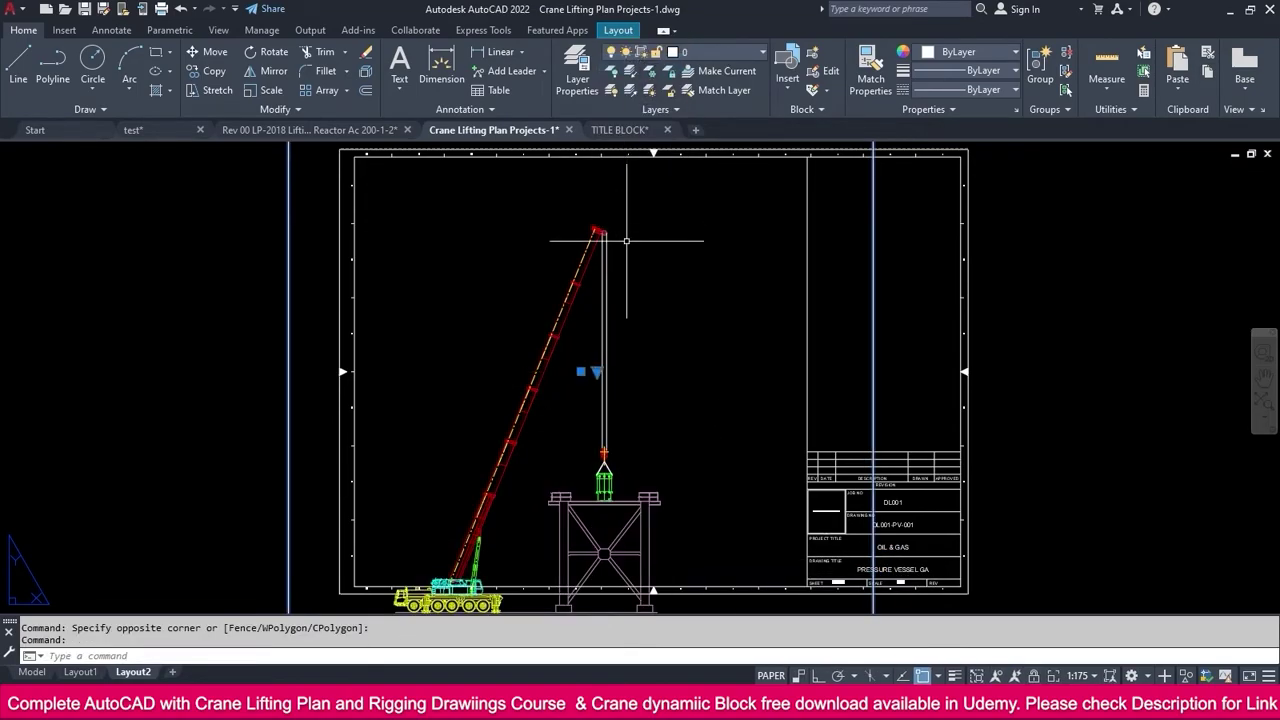
scroll(610, 316, "down", 2)
key("Escape")
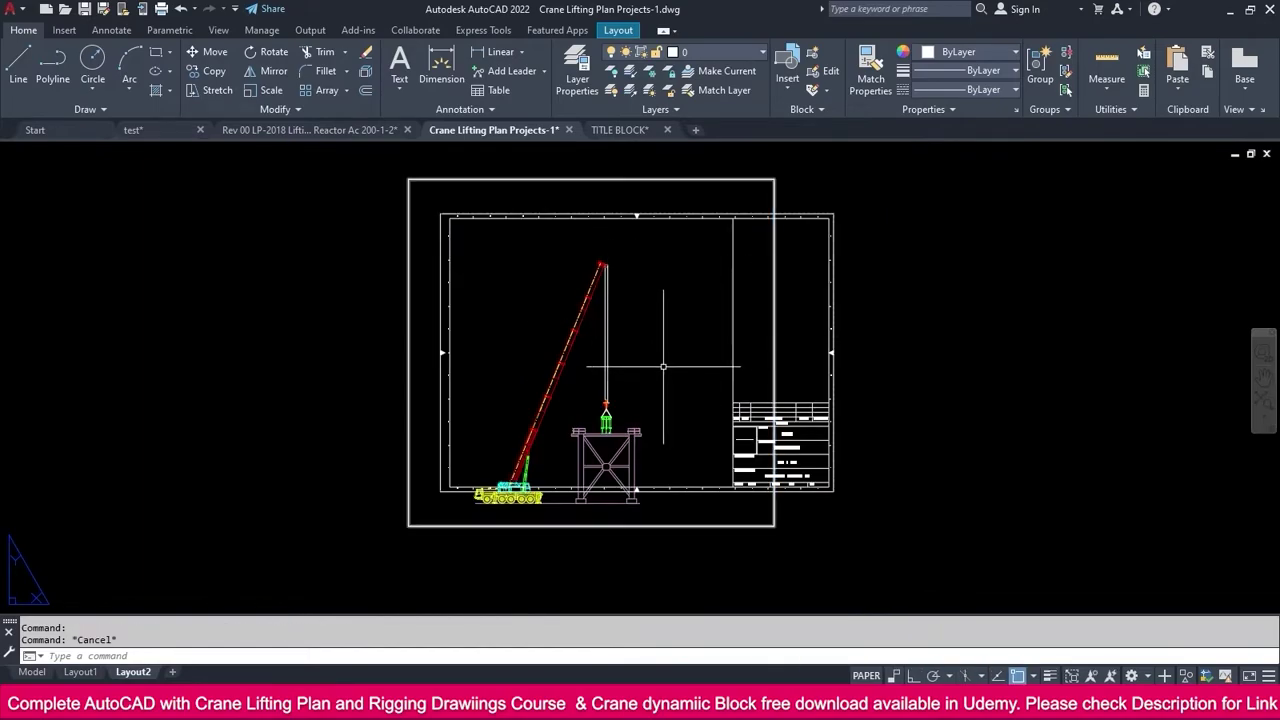
left_click(31, 672)
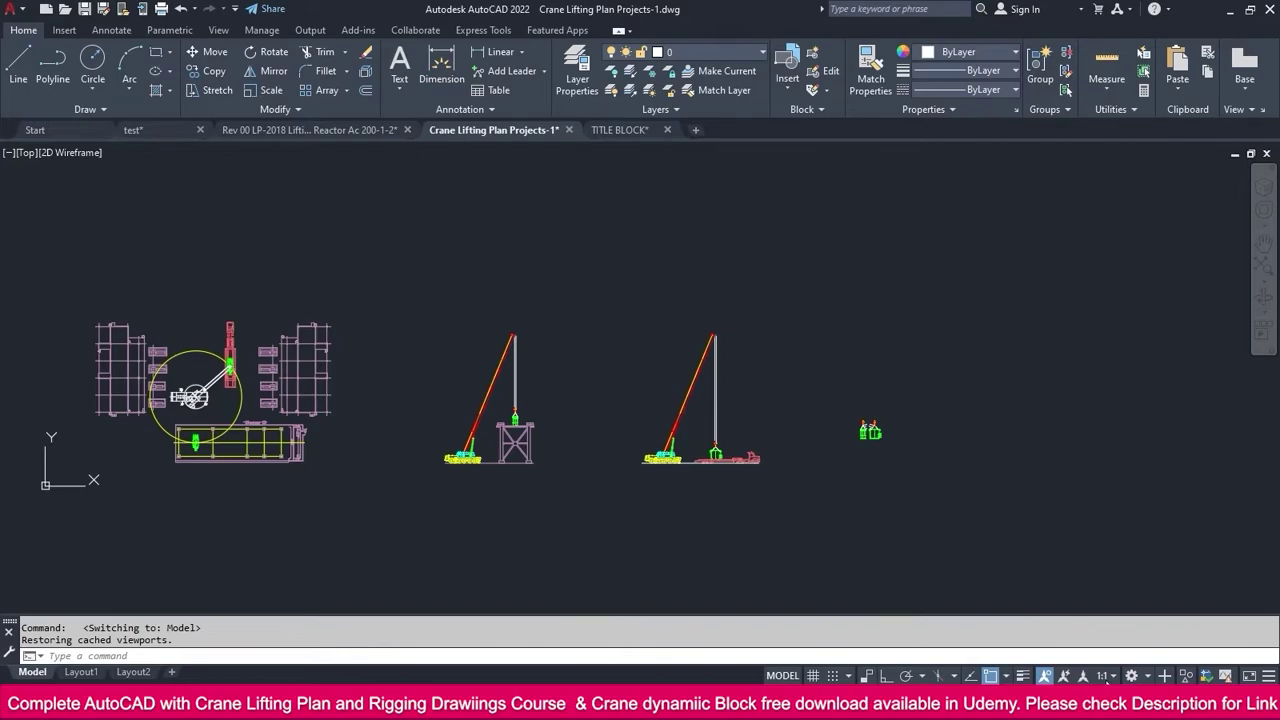
left_click(1101, 676)
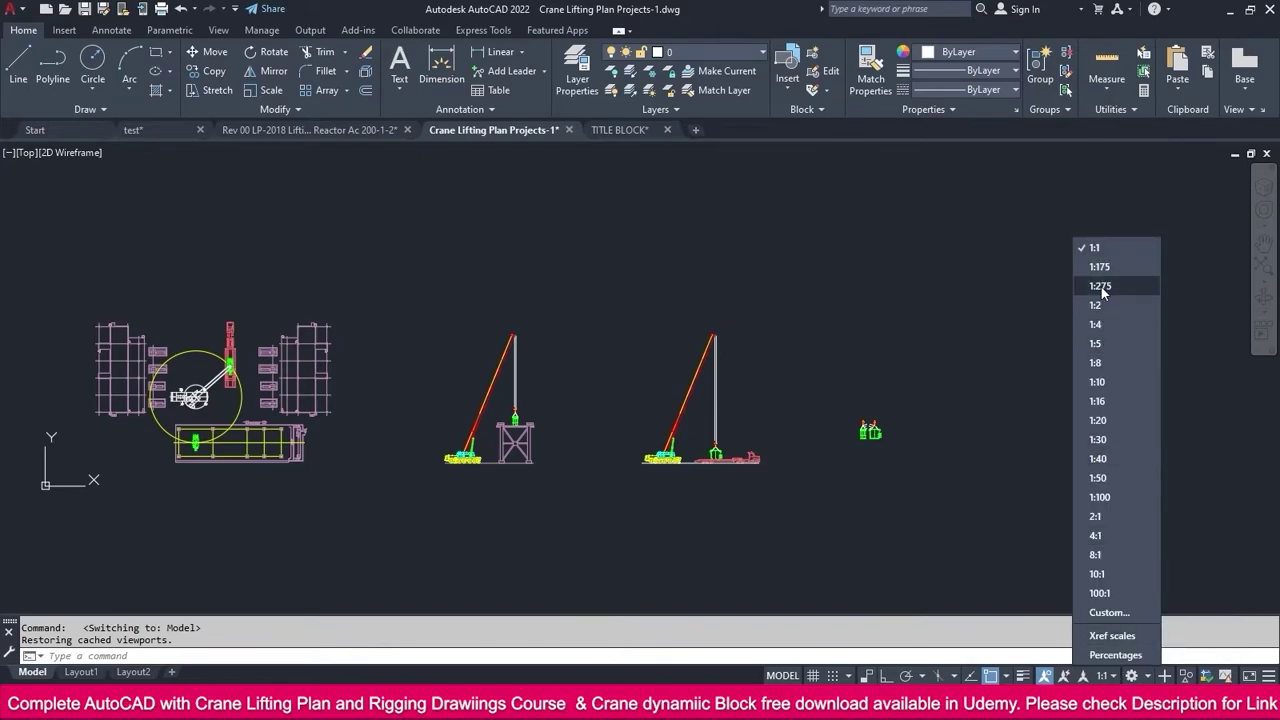
left_click(247, 611)
left_click(133, 672)
key("Escape")
Open the properties of the Layout2 crane elevation viewport and set its custom scale to 1/175
left_click(740, 518)
right_click(732, 510)
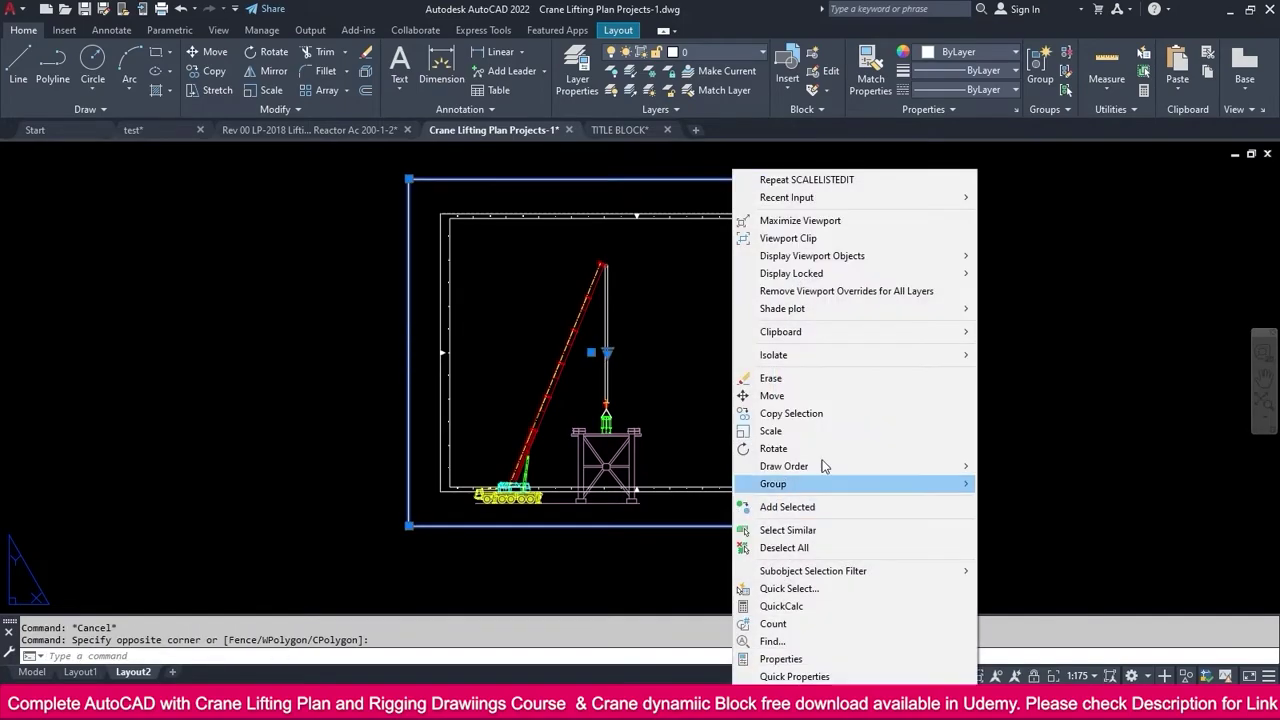
left_click(795, 664)
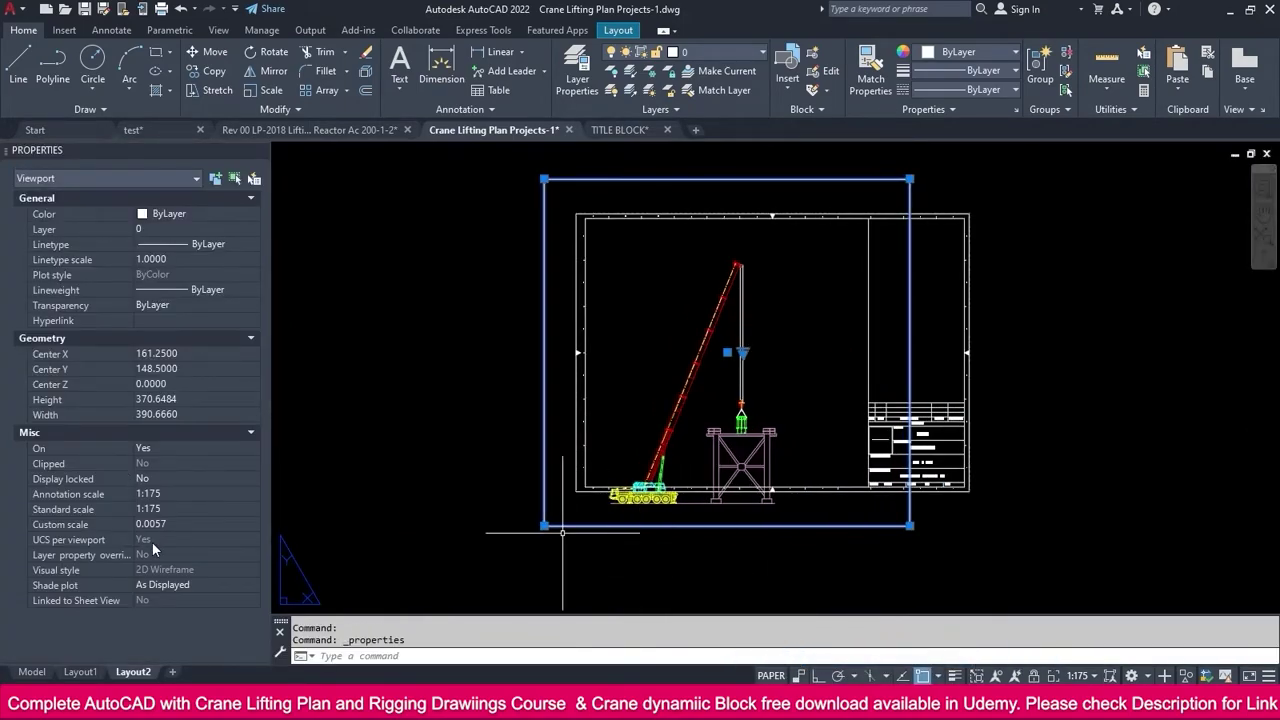
left_click(178, 523)
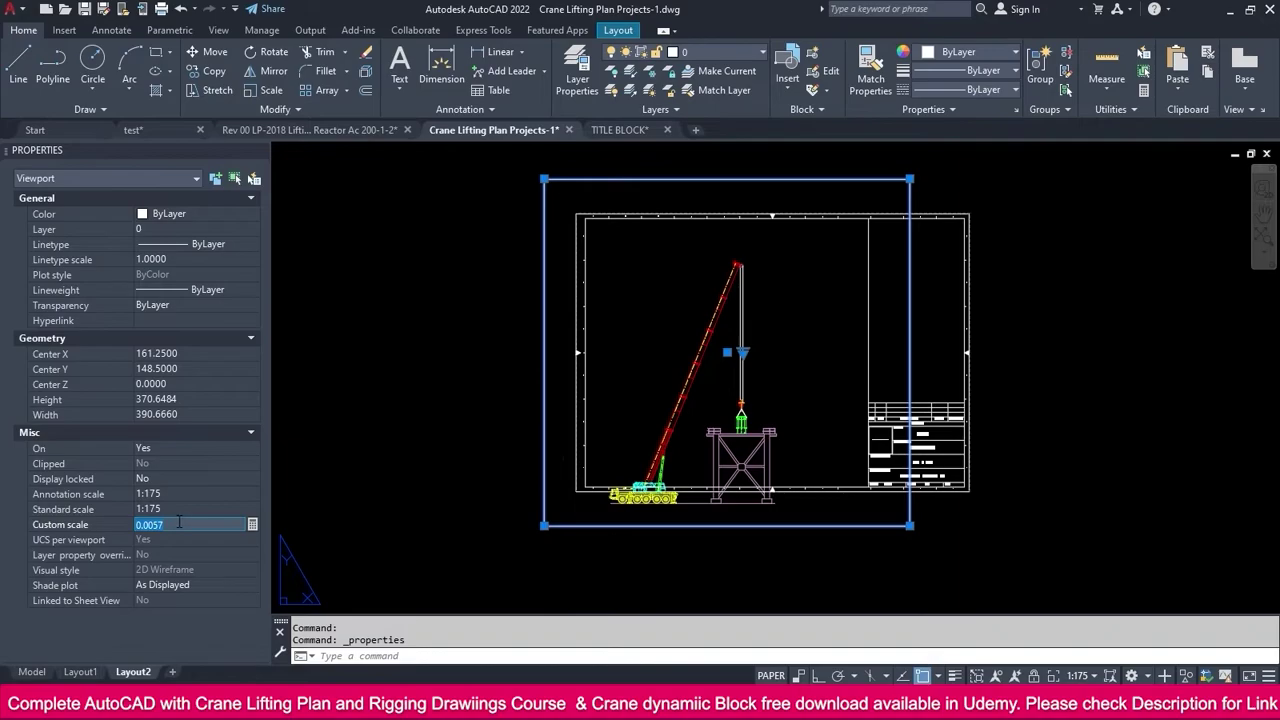
type("1/175")
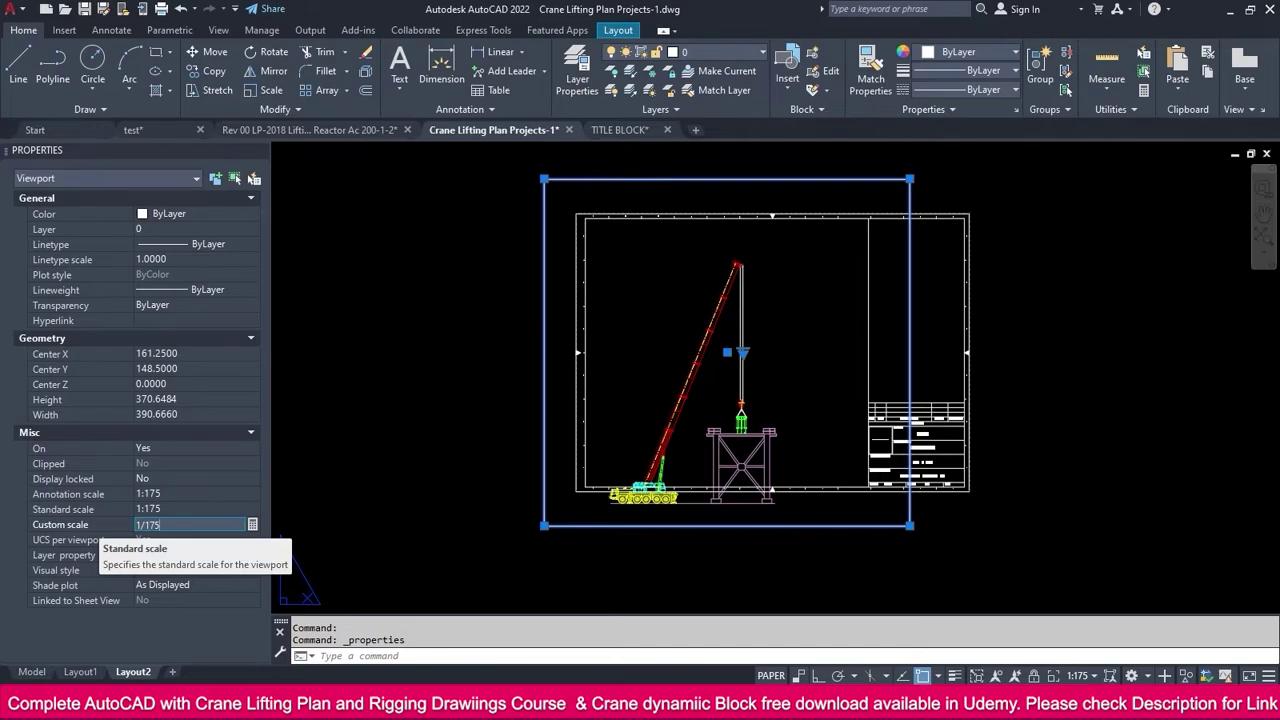
key("Return")
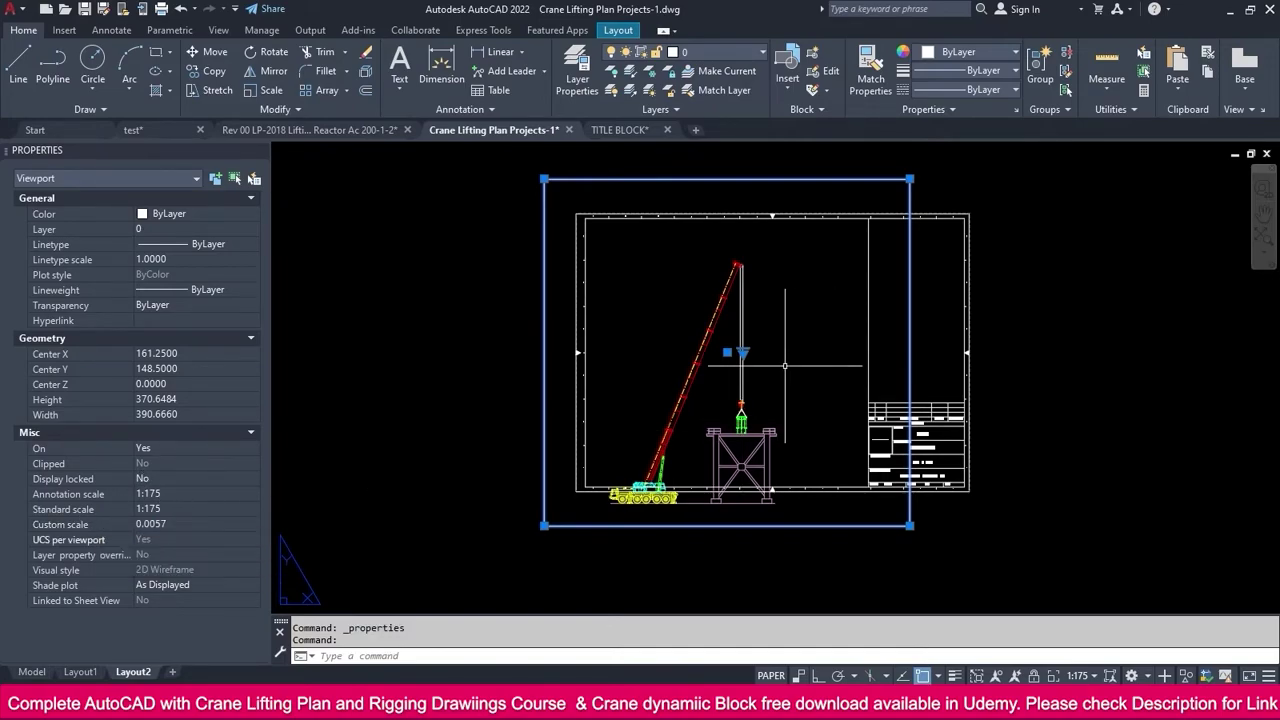
Change the crane elevation viewport's custom scale to 1/100
left_click(173, 522)
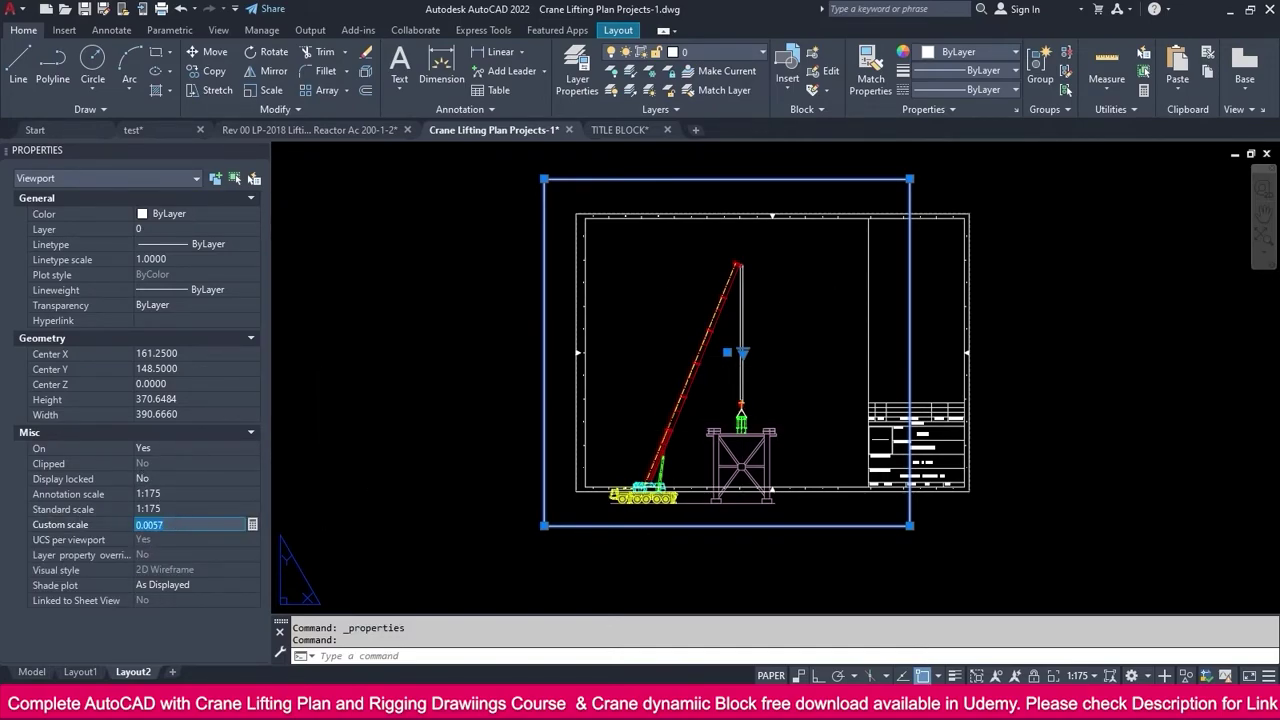
type("1/100")
key("Return")
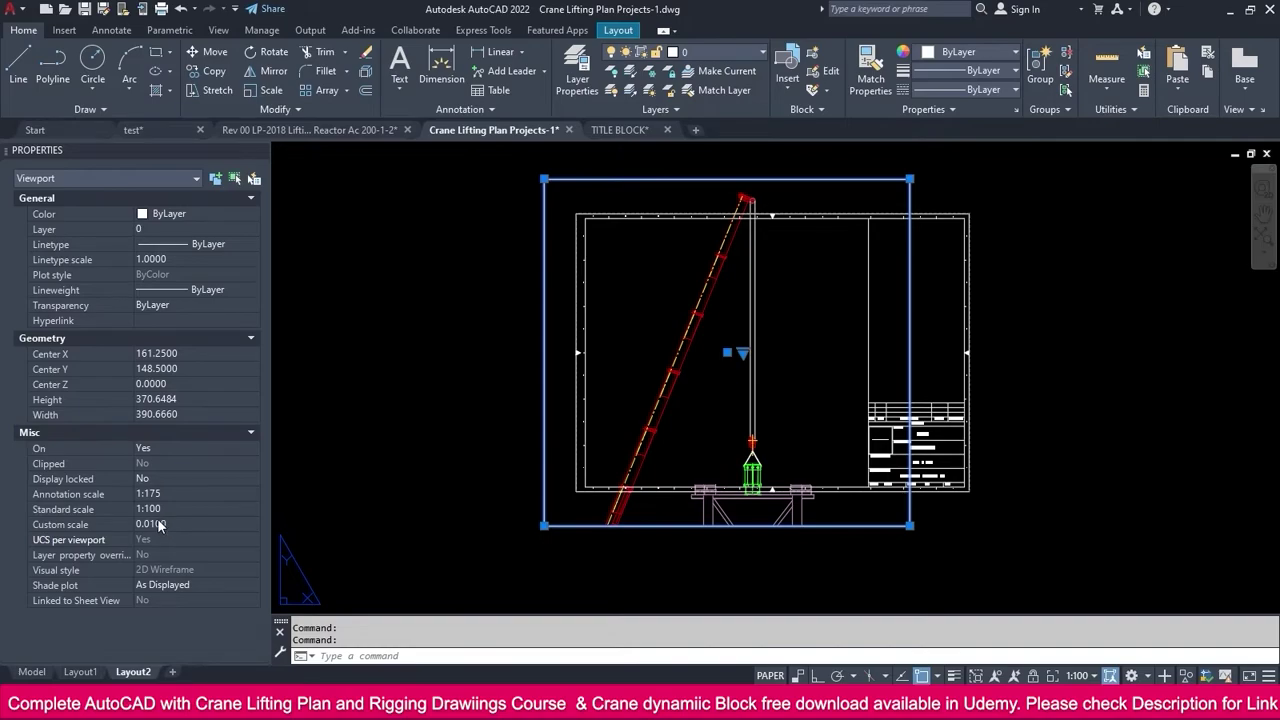
Reselect the Layout2 viewport and set its scale back to 1:175
left_click(175, 522)
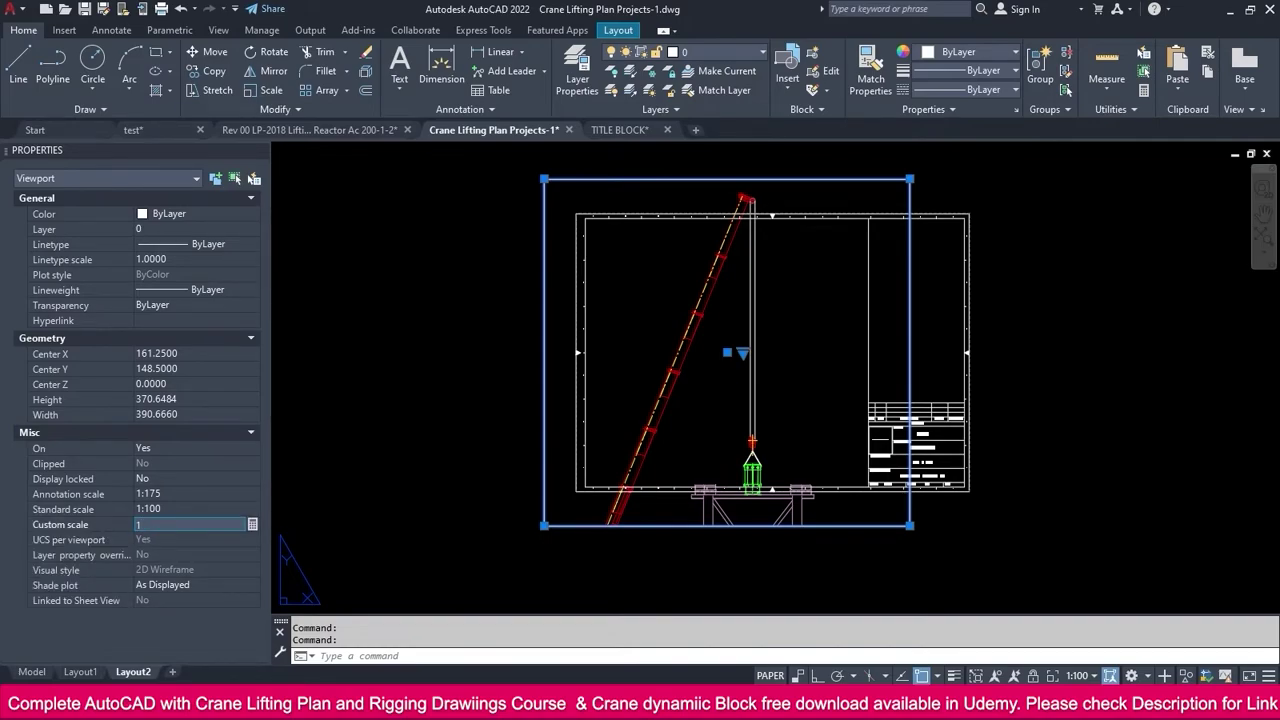
type("1/175")
key("Escape")
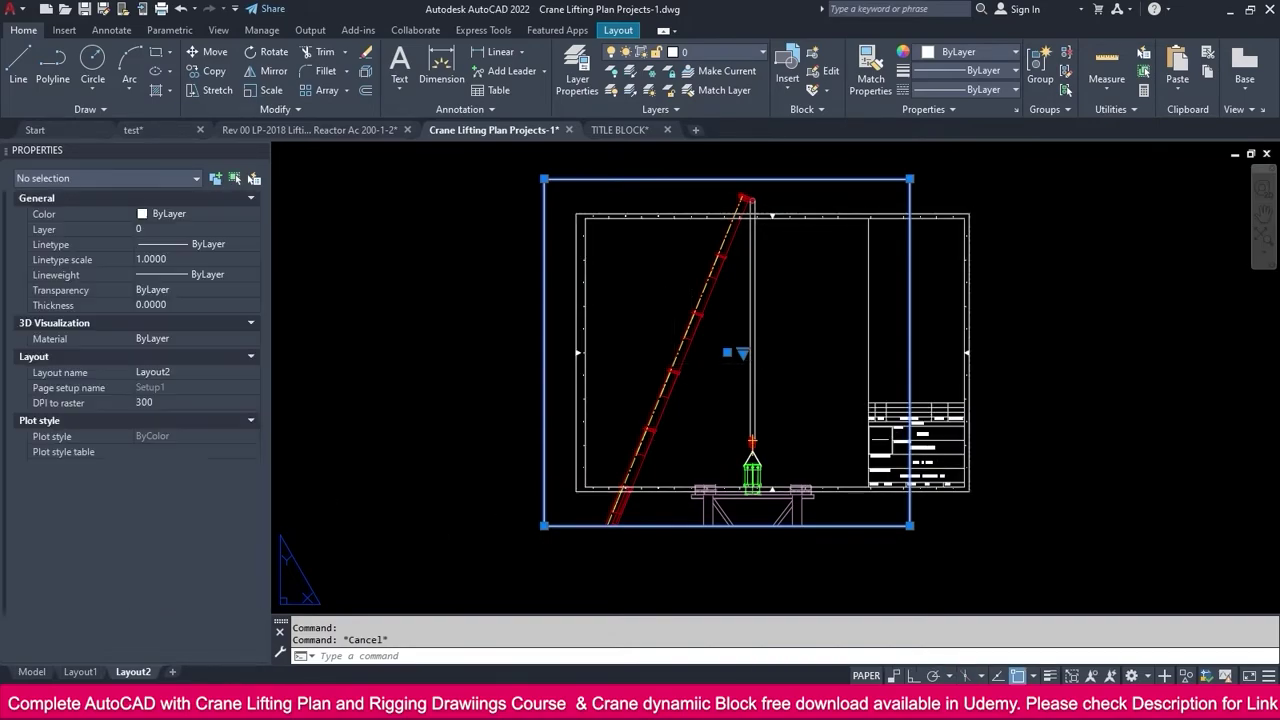
left_click(588, 378)
left_click(622, 352)
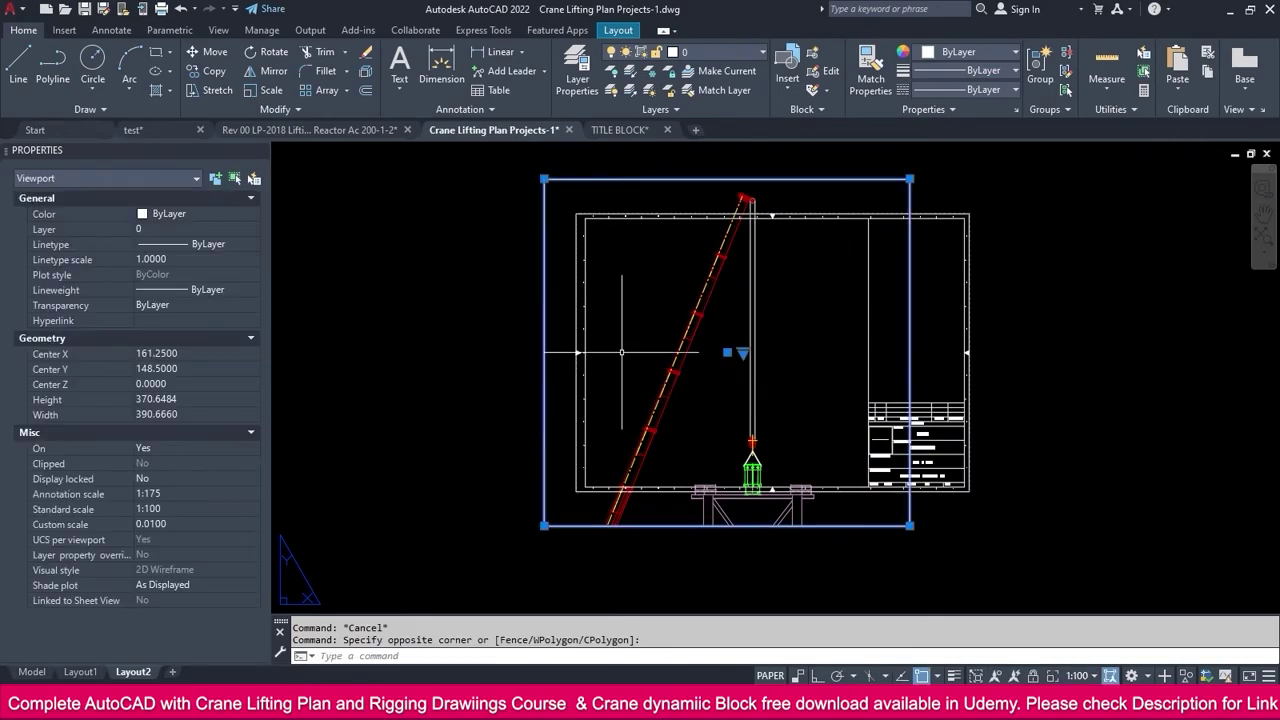
left_click(742, 353)
left_click(779, 377)
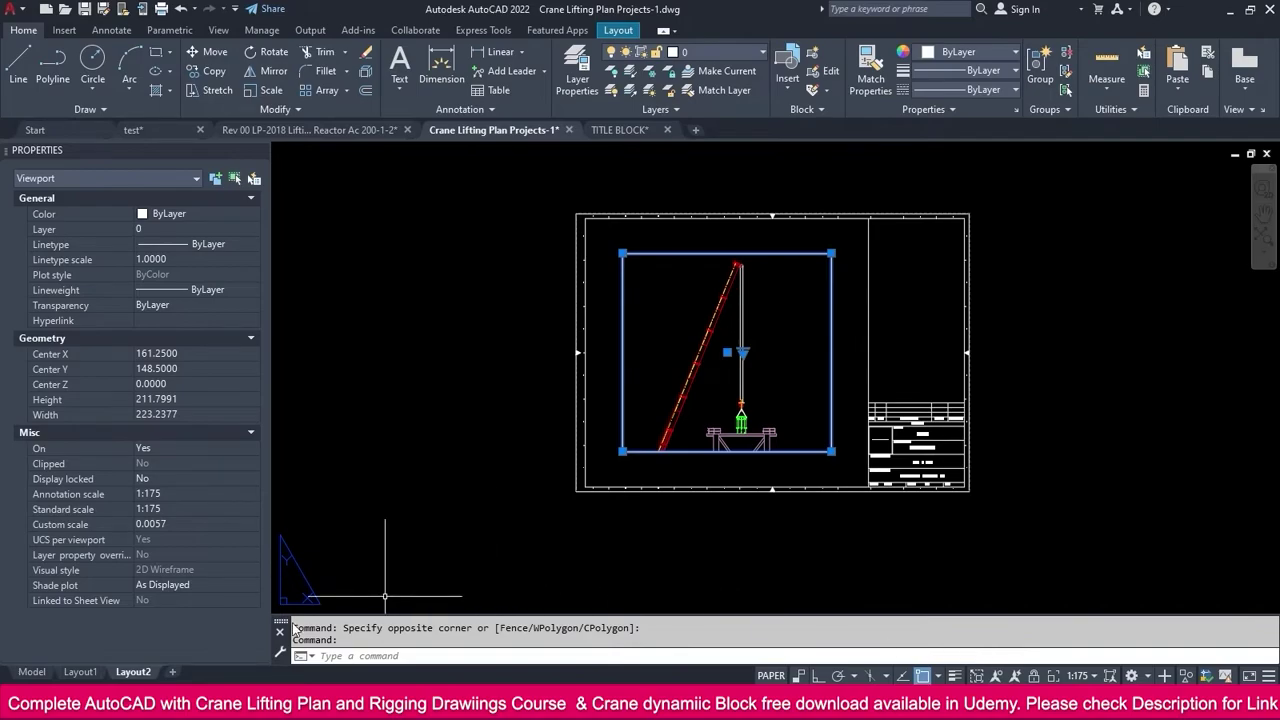
Review the viewport's list of preset scales, deselect the viewport and close its properties
left_click(742, 353)
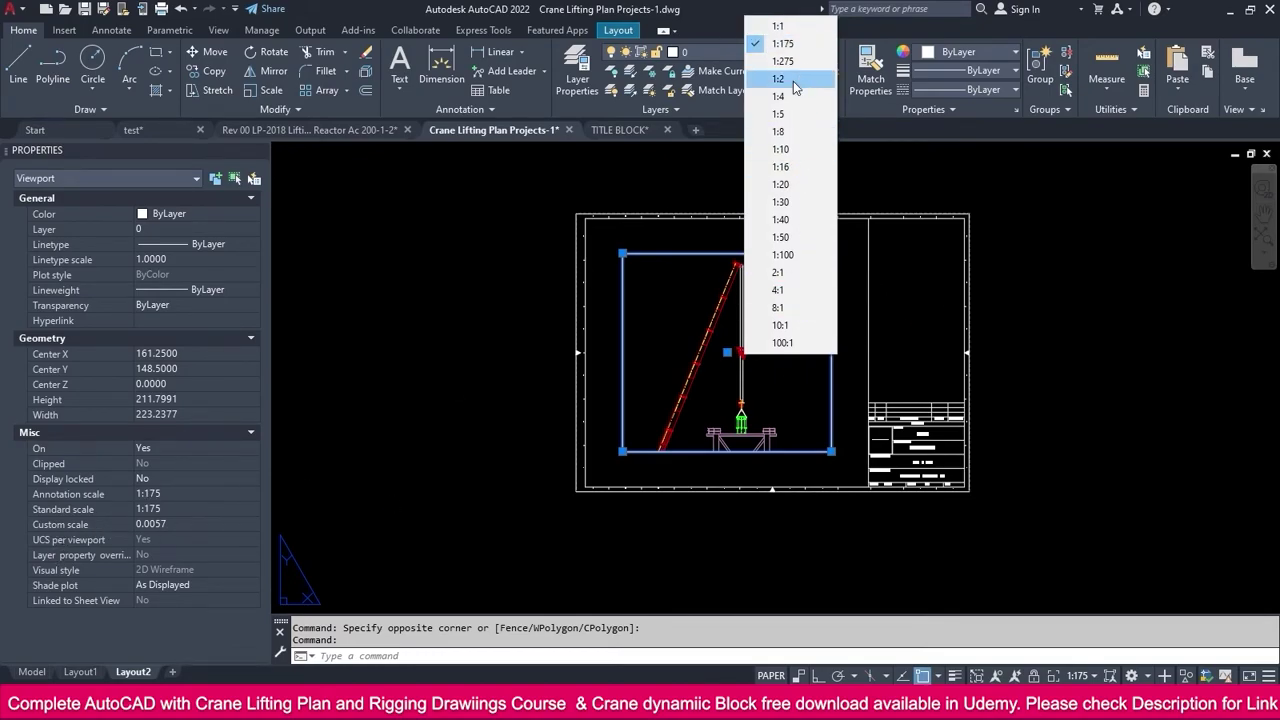
left_click(316, 211)
key("Escape")
key("Escape")
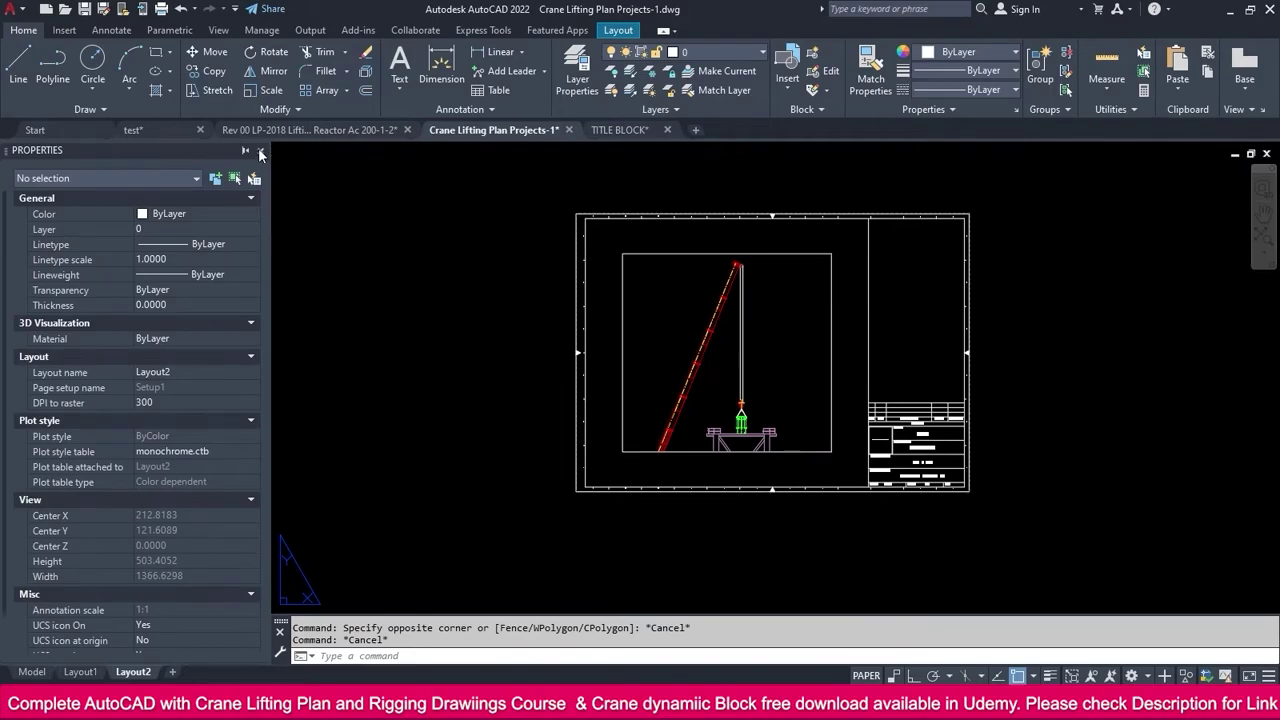
left_click(260, 151)
Stretch the Layout2 viewport's corners to fill the title block's inner drawing area, and deselect it
left_click(696, 253)
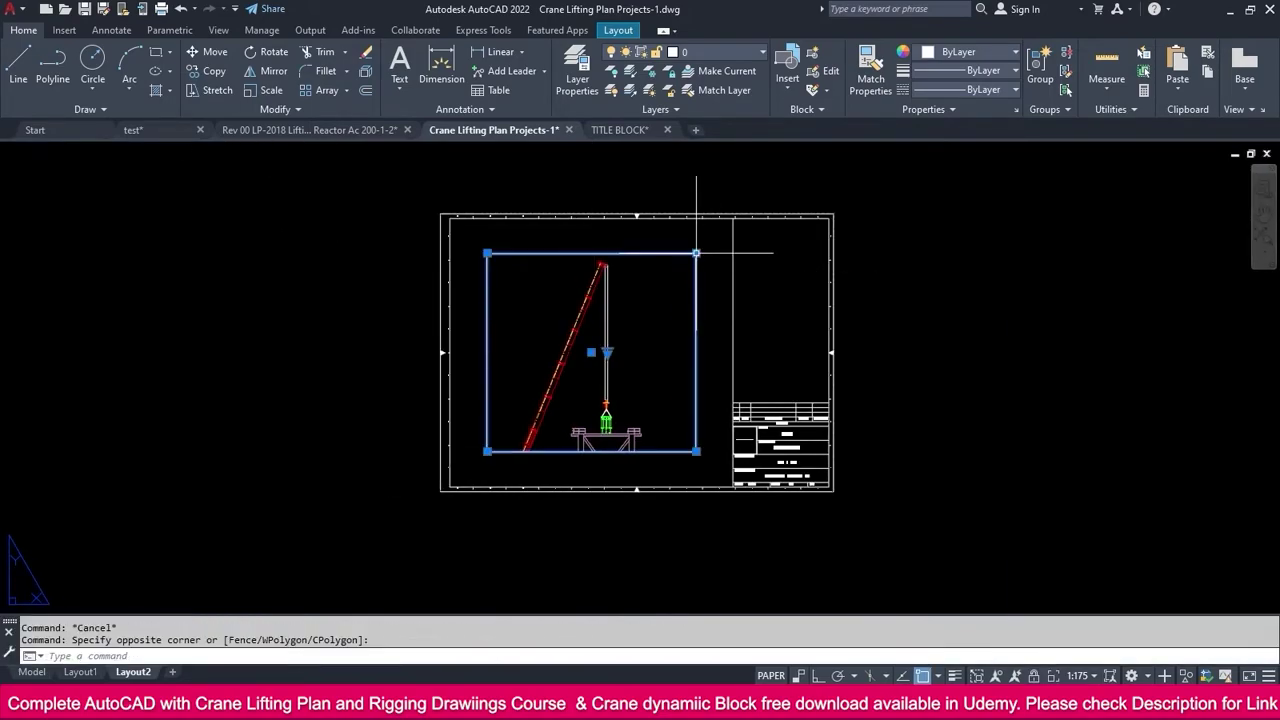
left_click(696, 253)
left_click(733, 218)
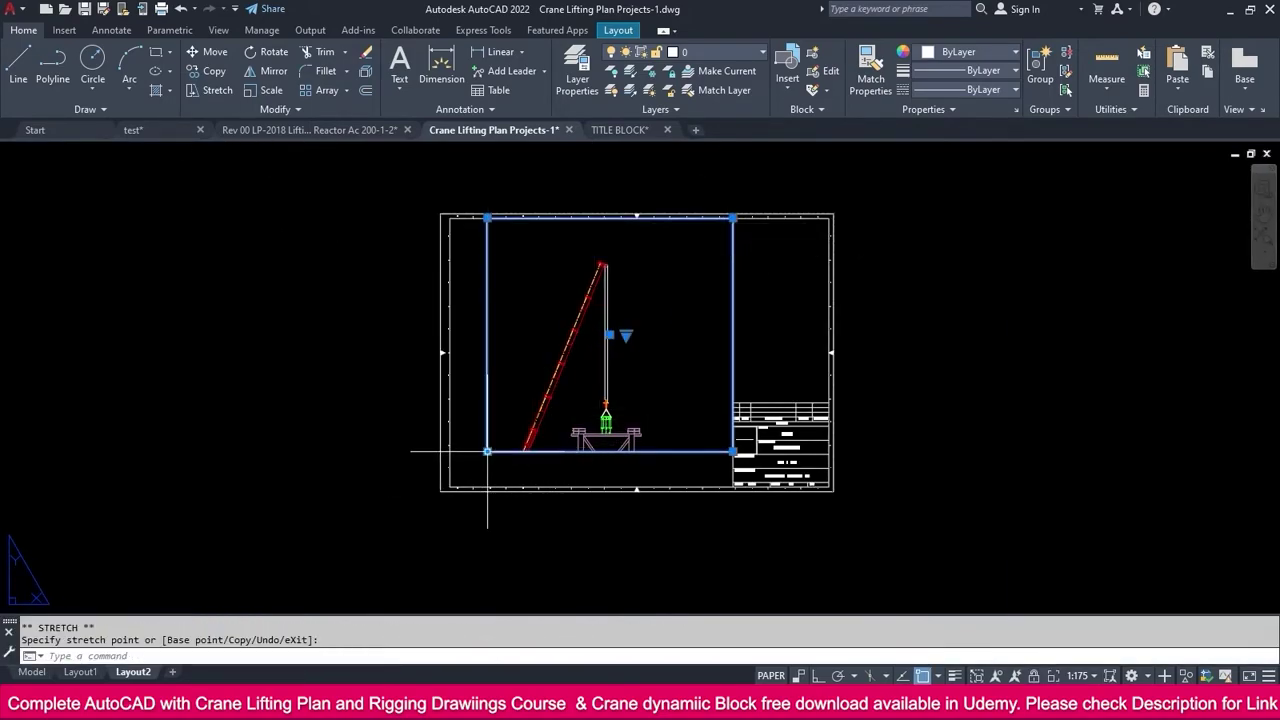
left_click(449, 487)
key("Escape")
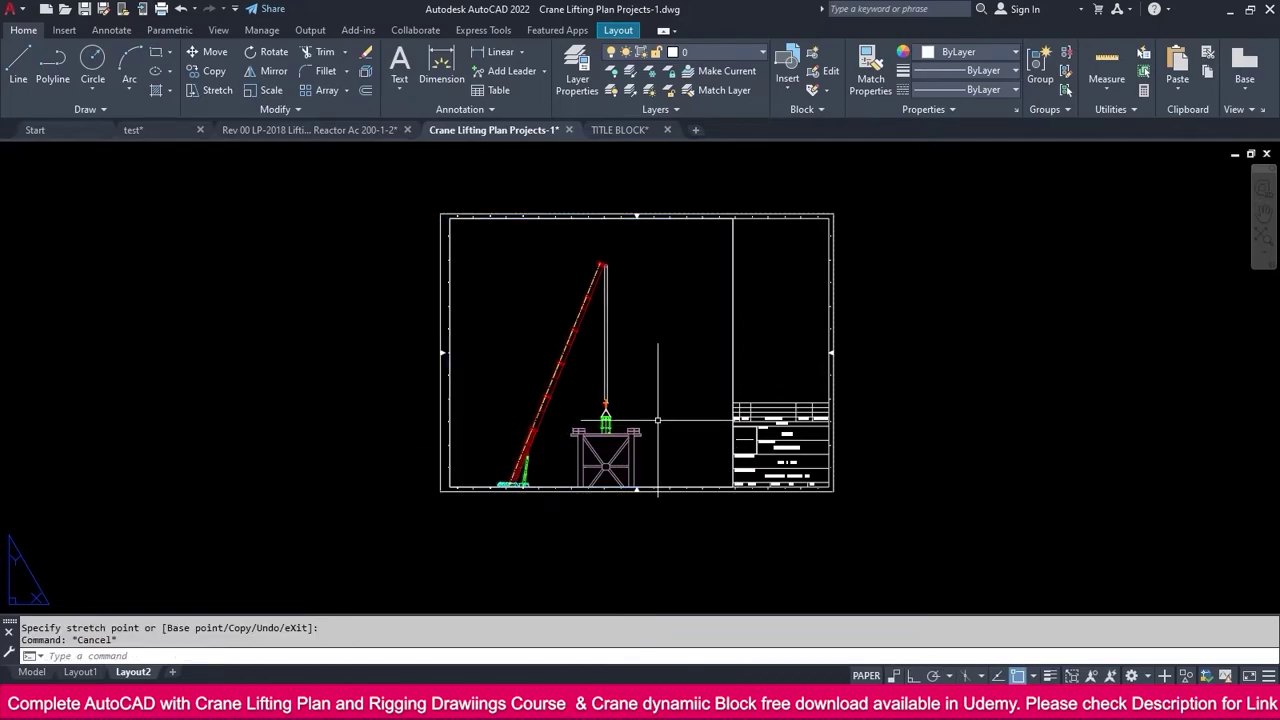
Reposition the crane and steel structure elevation fully inside the enlarged viewport, and return to paper space
double_click(657, 421)
middle_click_drag(657, 421, 663, 405)
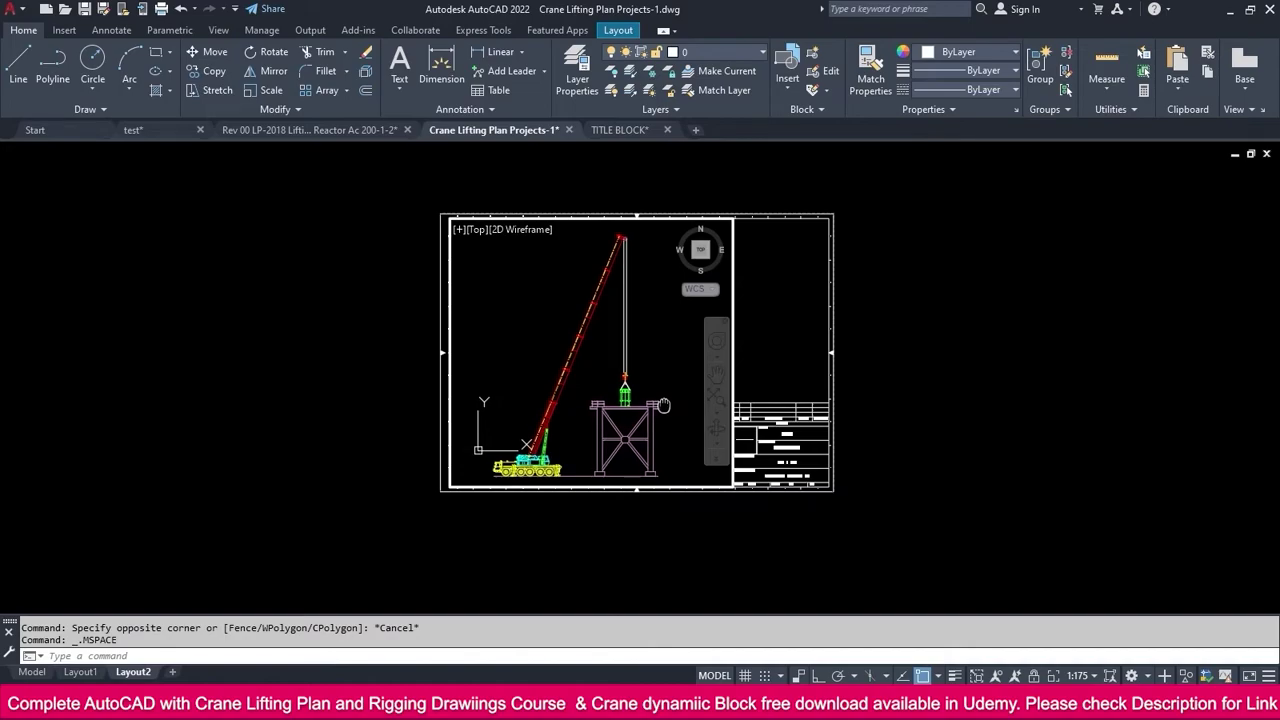
double_click(937, 376)
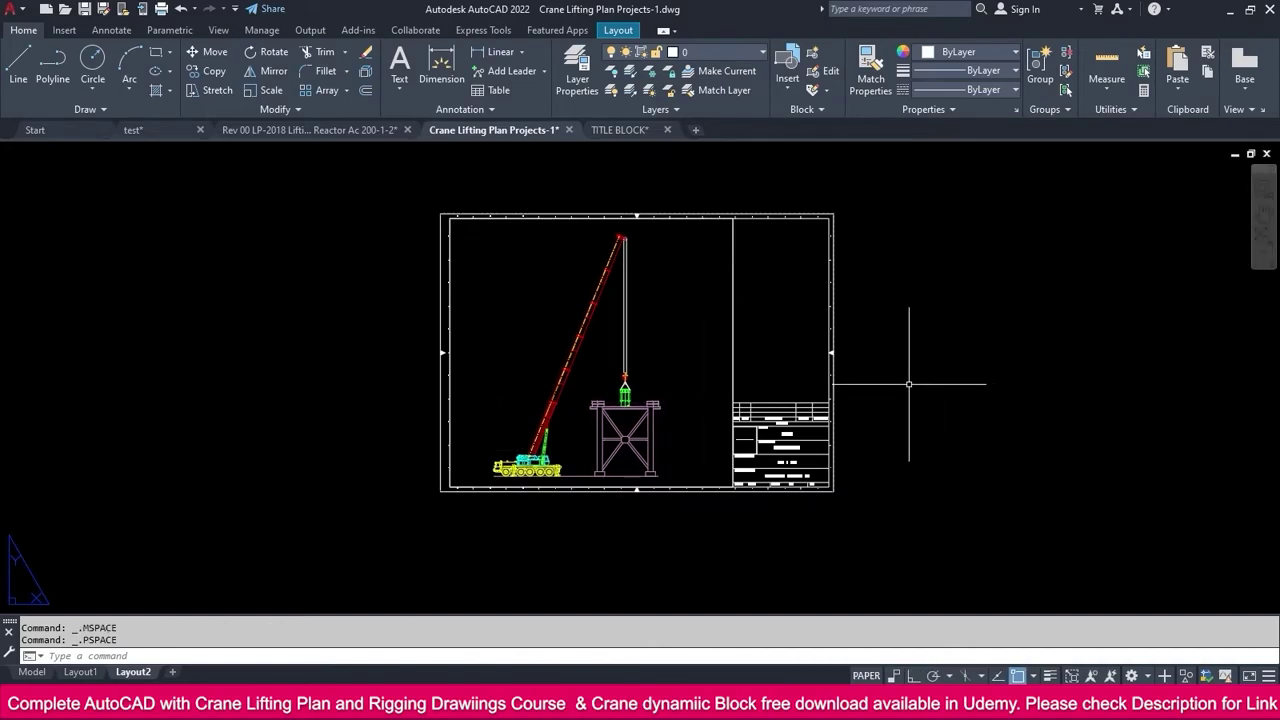
Frame the elevation of the crane lifting the load from the trailer in the Layout2 viewport, and return to paper space
double_click(650, 407)
middle_click_drag(670, 436, 516, 418)
mouse_move(620, 430)
middle_mouse_down()
mouse_move(549, 434)
mouse_move(565, 403)
mouse_move(539, 404)
middle_mouse_up()
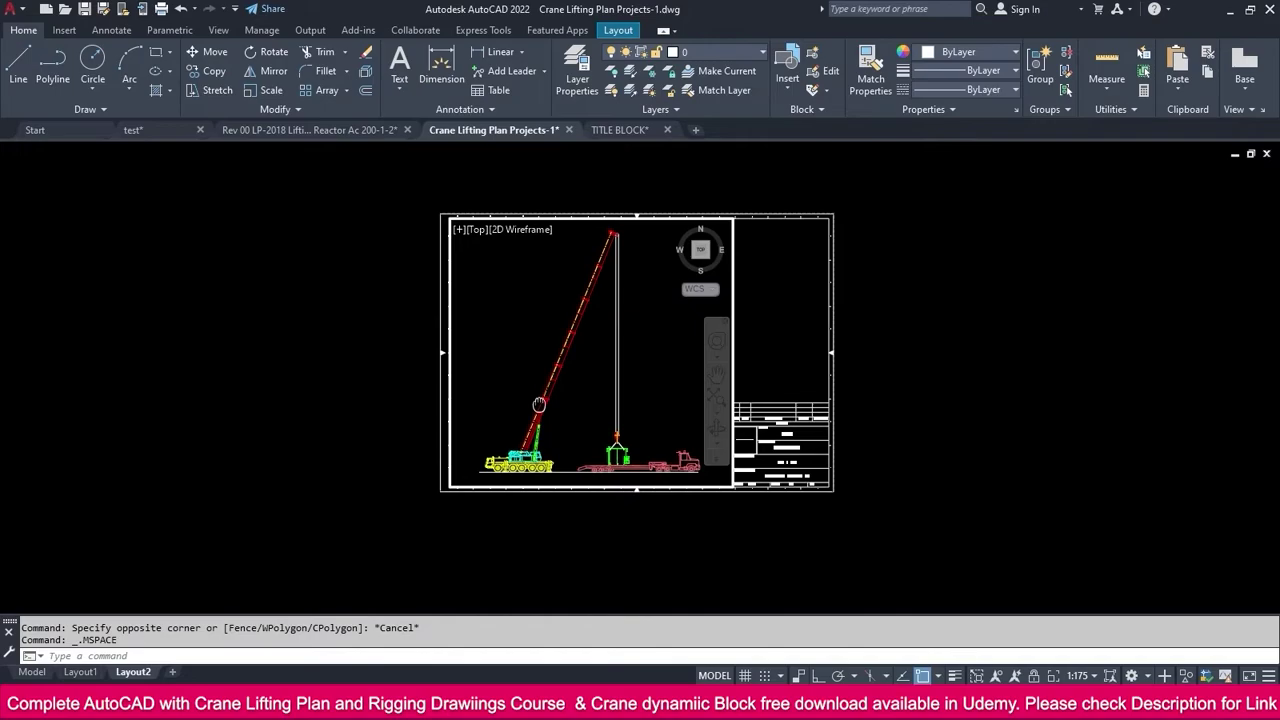
double_click(754, 573)
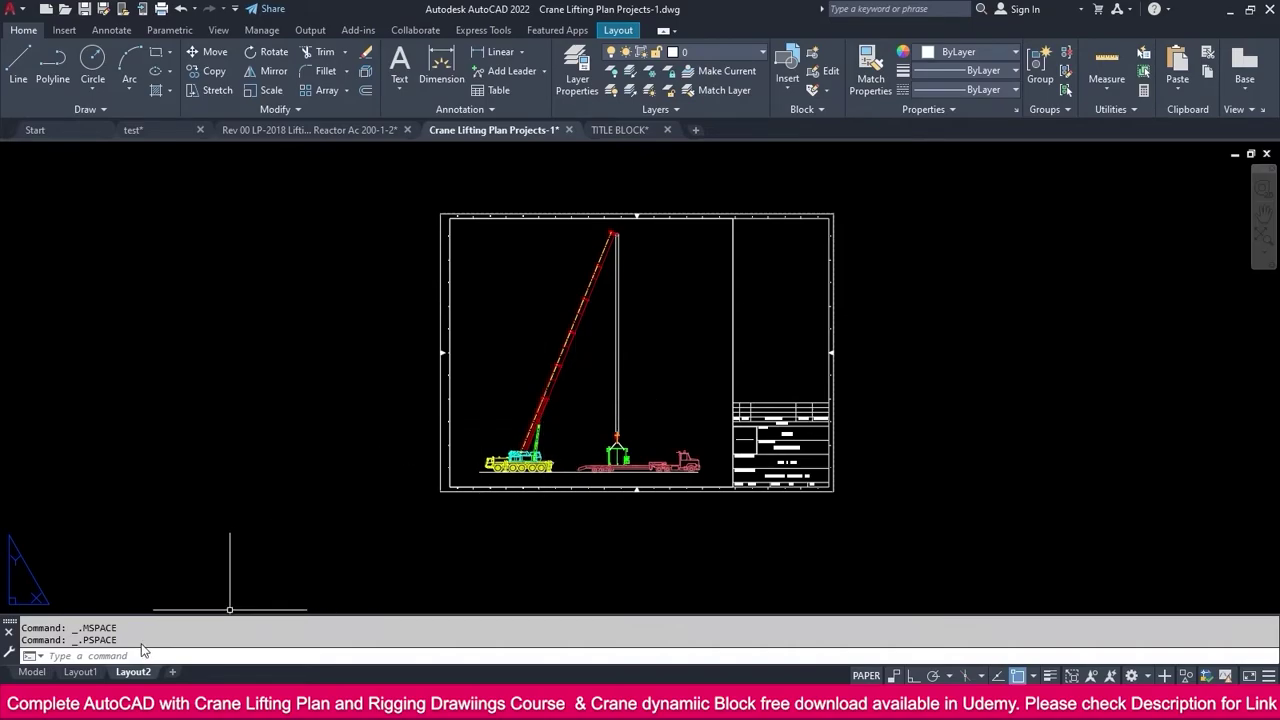
Add a third layout and make Setup1 its current page setup
left_click(172, 673)
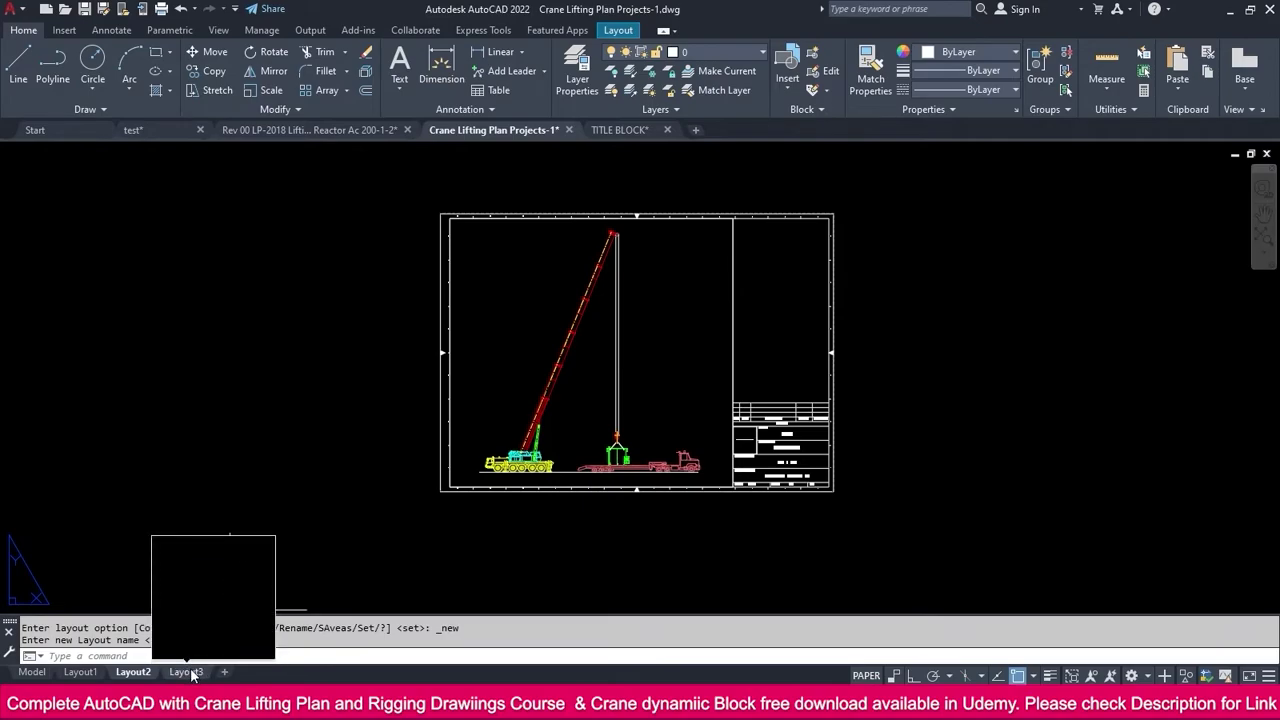
left_click(184, 672)
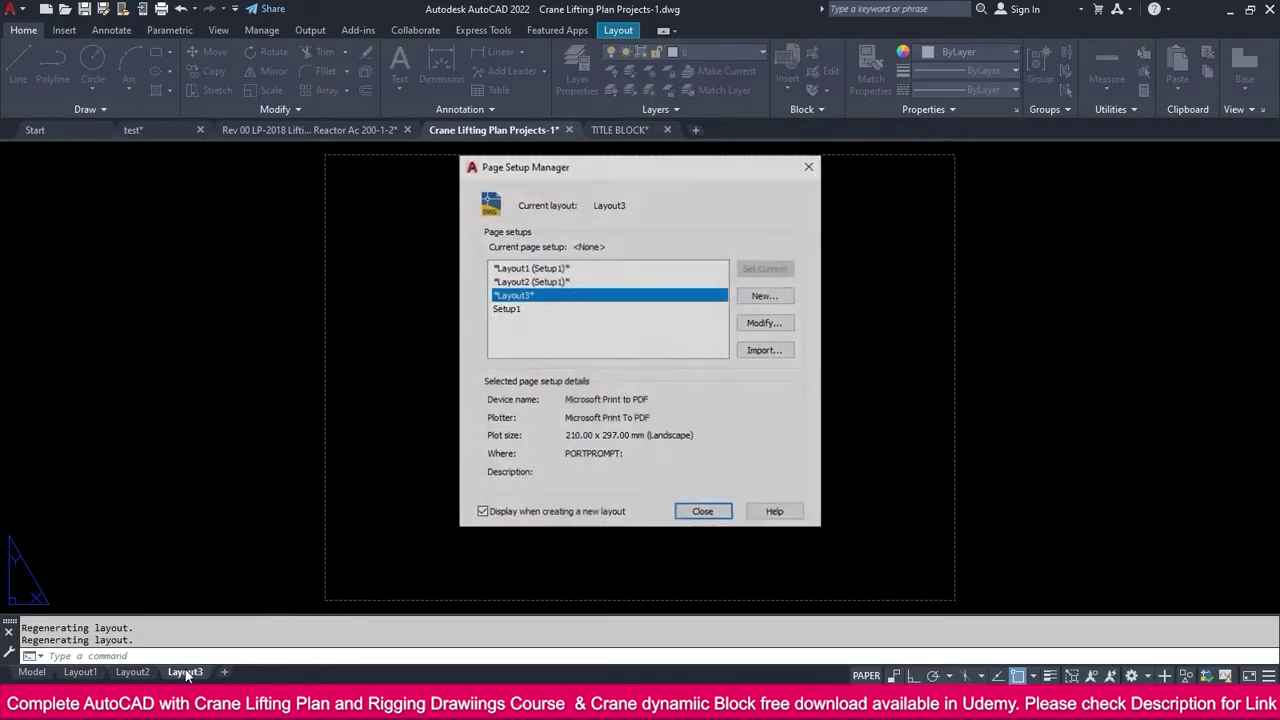
left_click(507, 309)
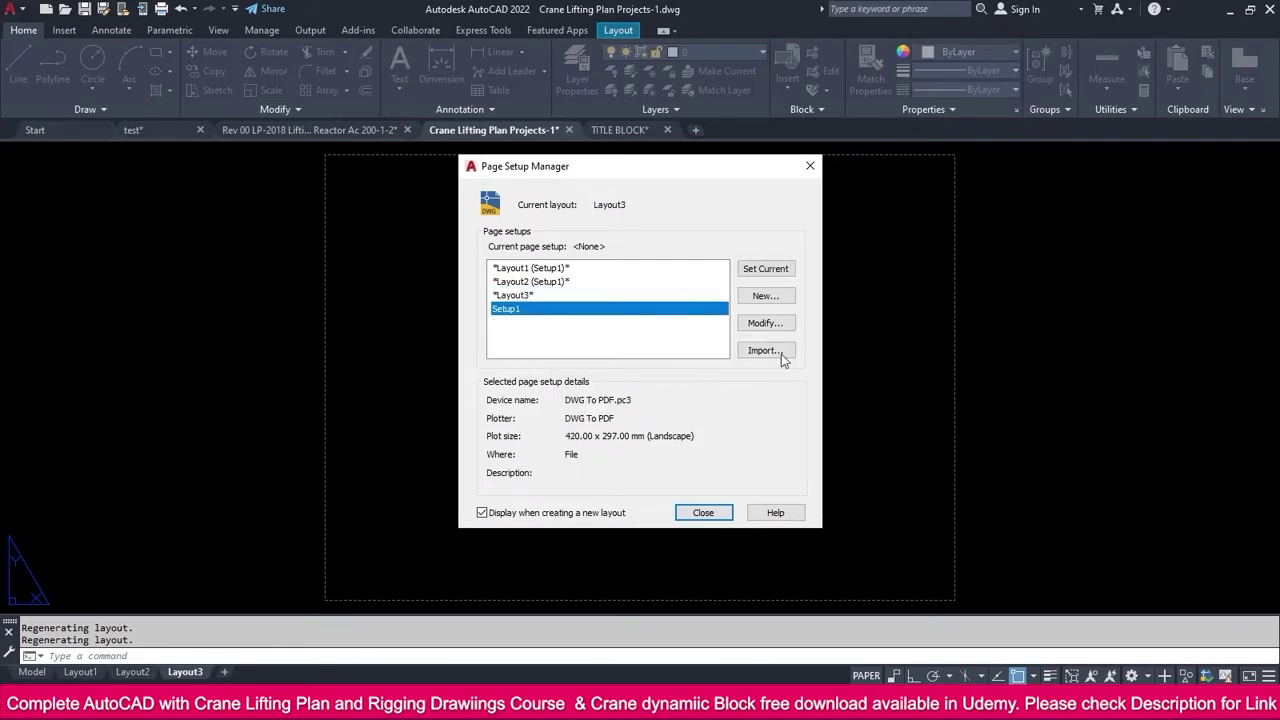
left_click(774, 273)
left_click(703, 512)
Erase the default viewport from Layout3
left_click(603, 508)
left_click(520, 565)
key("Delete")
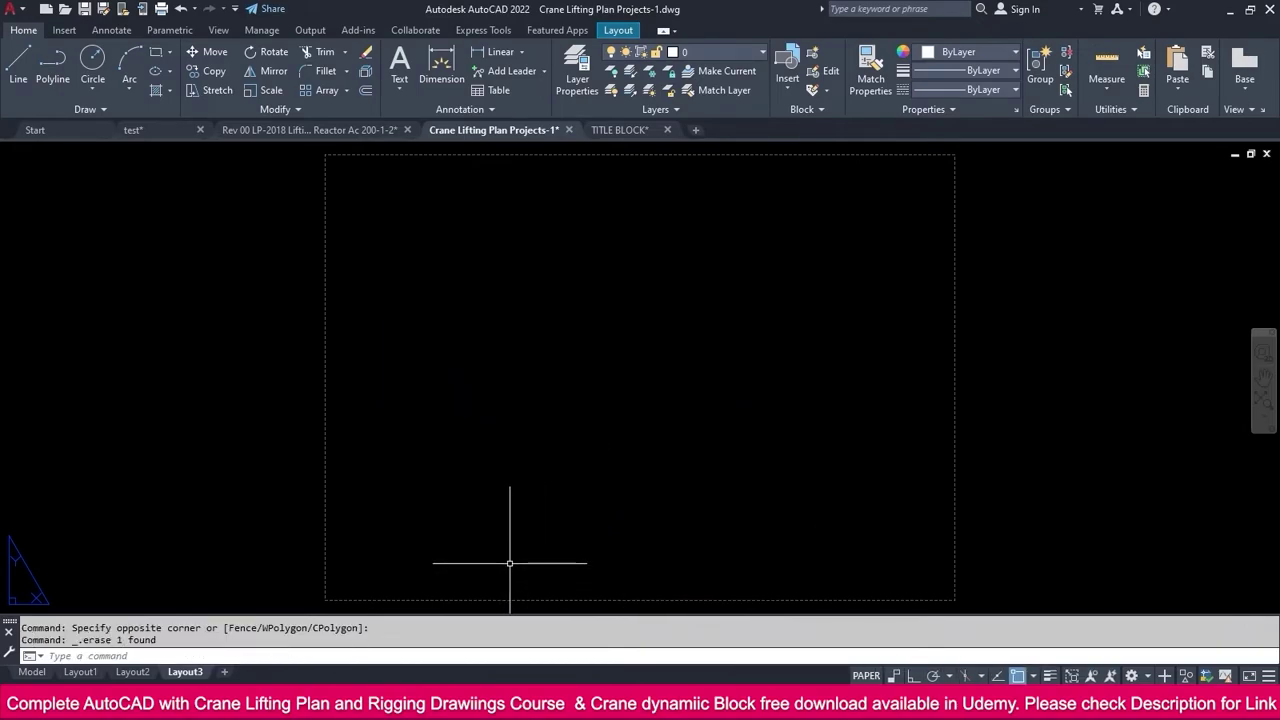
Copy the A3 title block sheet from Layout2 to the clipboard
mouse_move(479, 133)
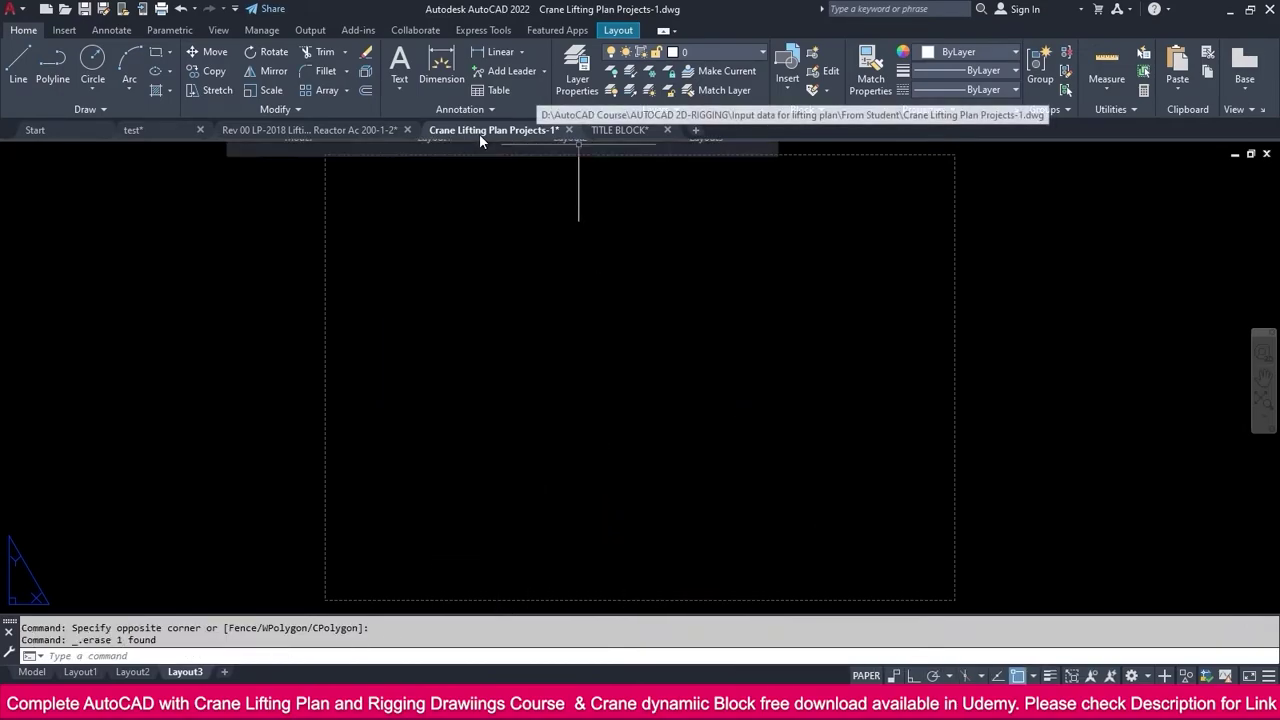
left_click(133, 672)
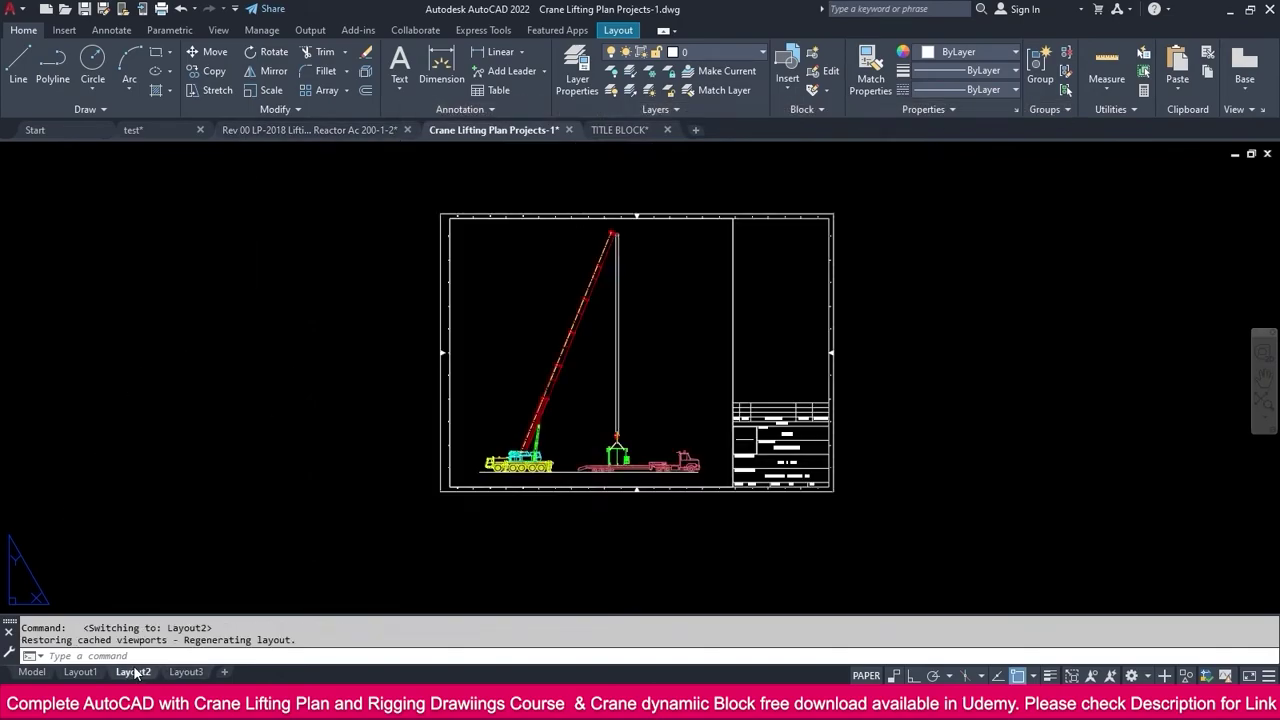
key("ctrl+shift+c")
left_click(443, 505)
left_click(438, 470)
key("Return")
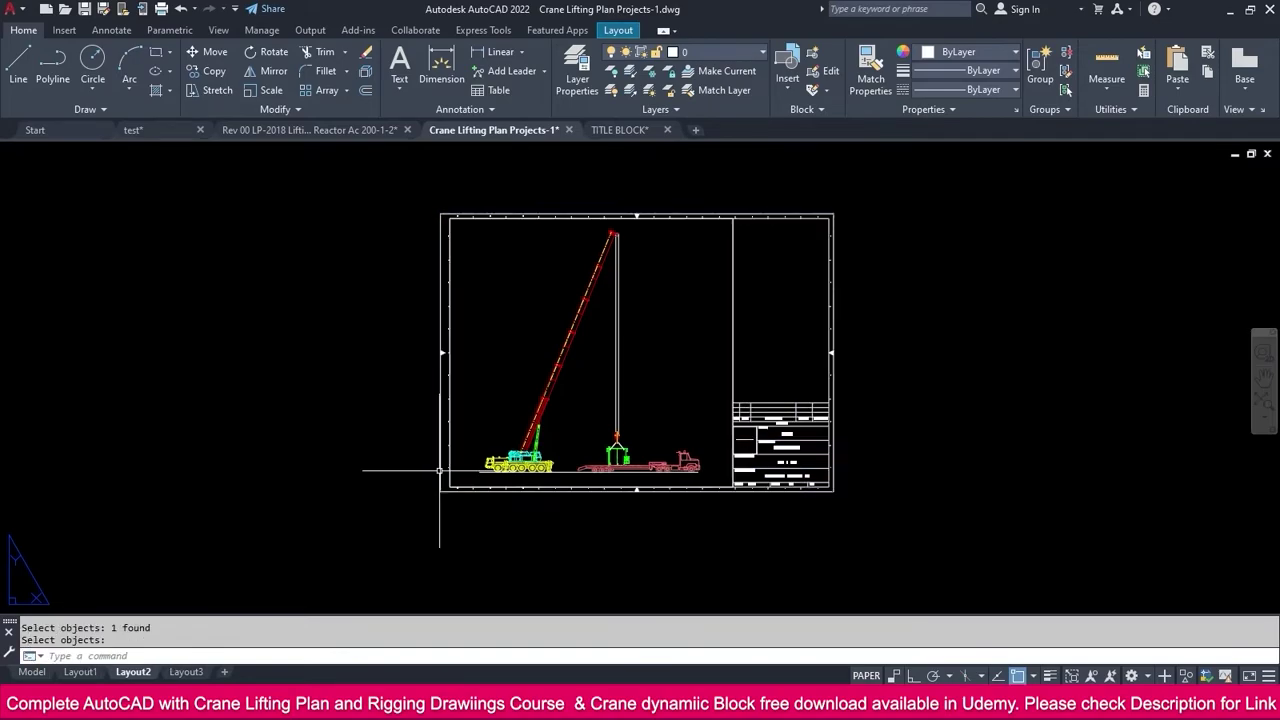
Paste the title block sheet into Layout3 at insertion point 0,0
left_click(185, 673)
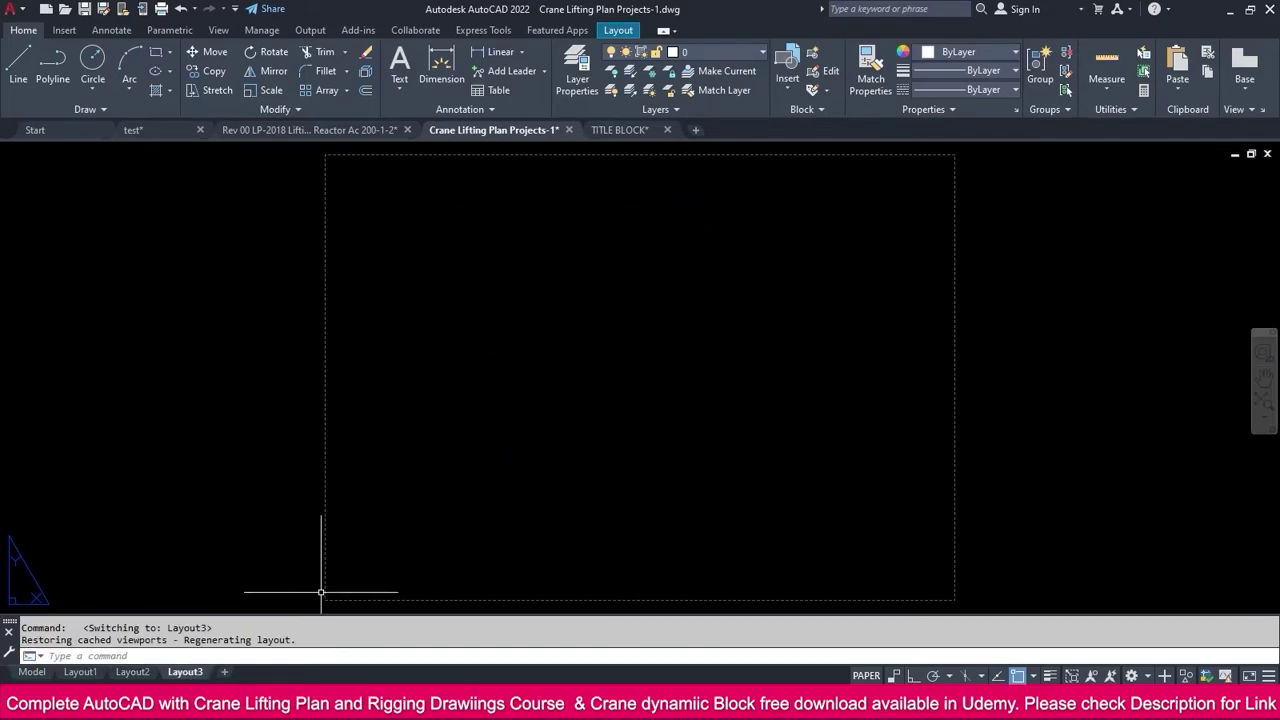
key("ctrl+v")
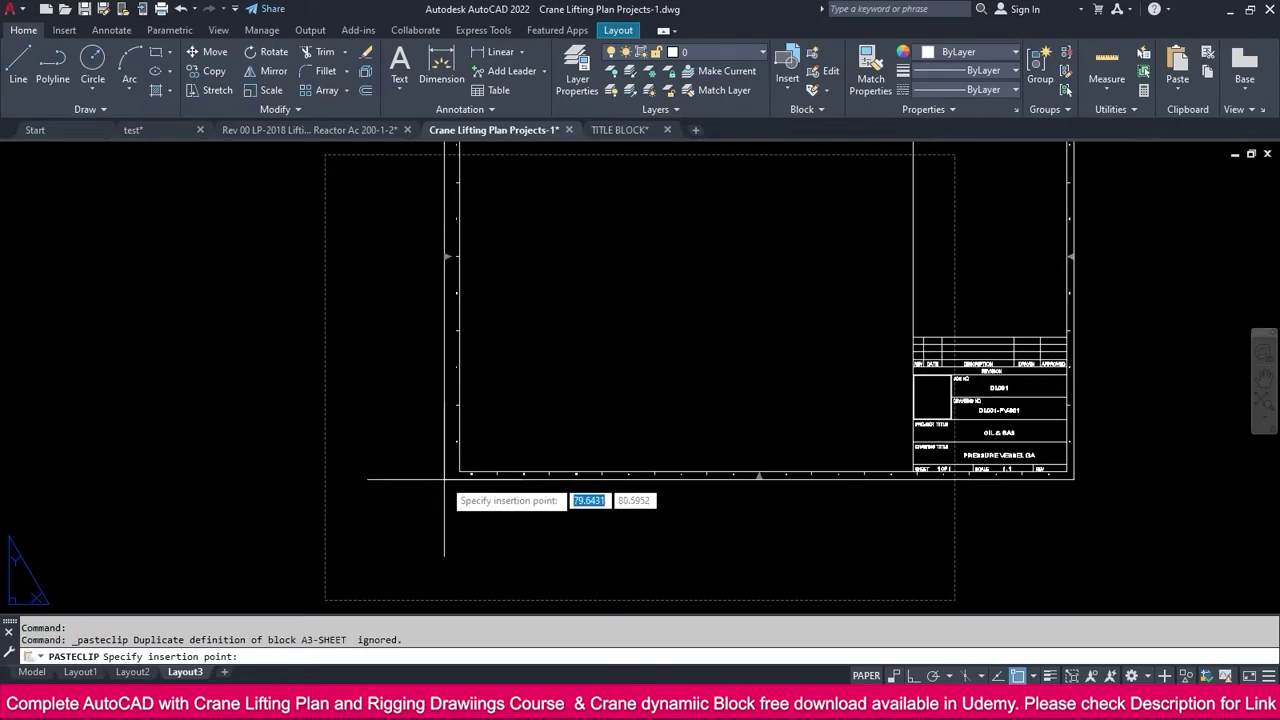
key("Tab")
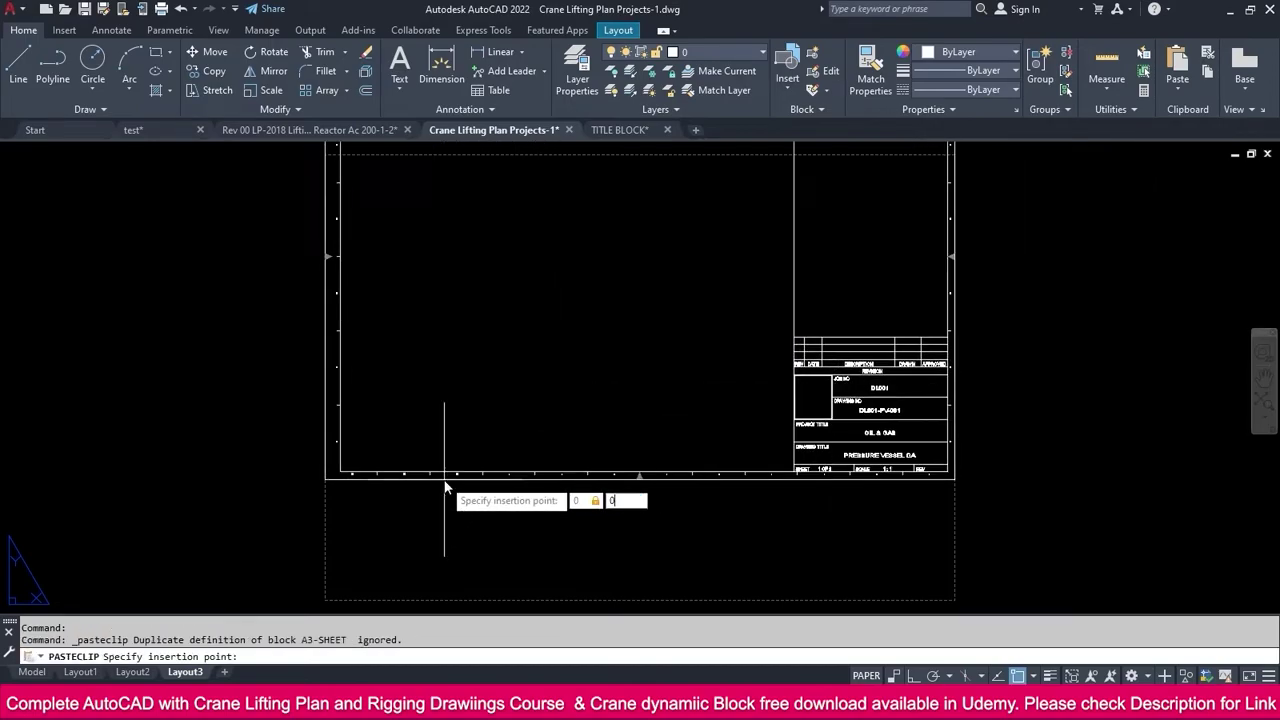
type("0")
key("Return")
Create a rectangular viewport on Layout3 that fills the drawing area inside the title block frame
scroll(491, 434, "down", 2)
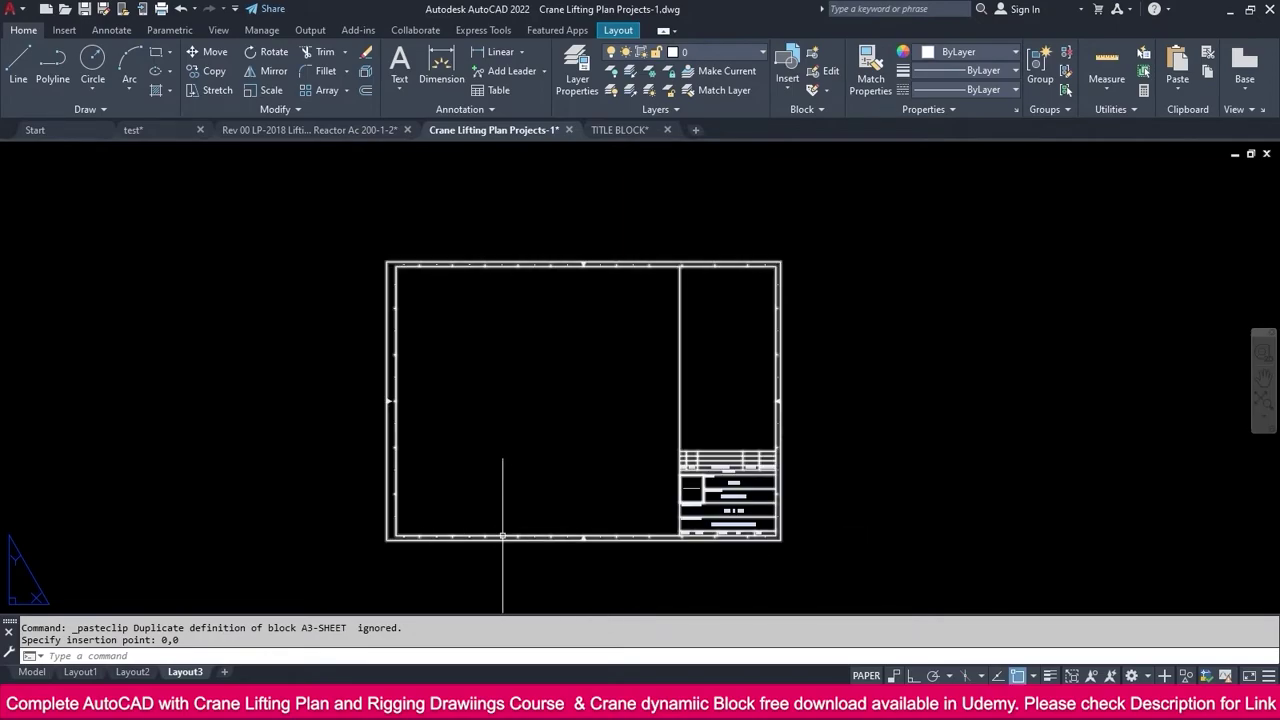
left_click(613, 34)
left_click(177, 50)
scroll(380, 262, "up", 4)
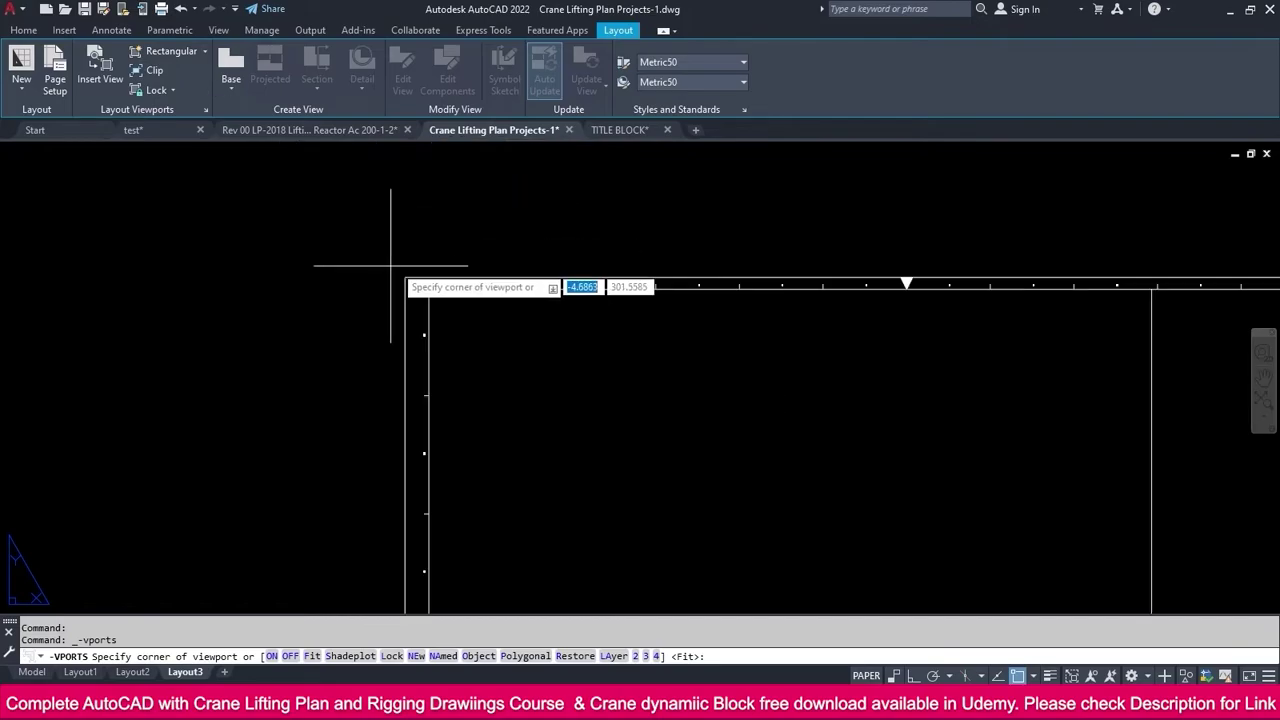
left_click(428, 287)
scroll(428, 287, "down", 4)
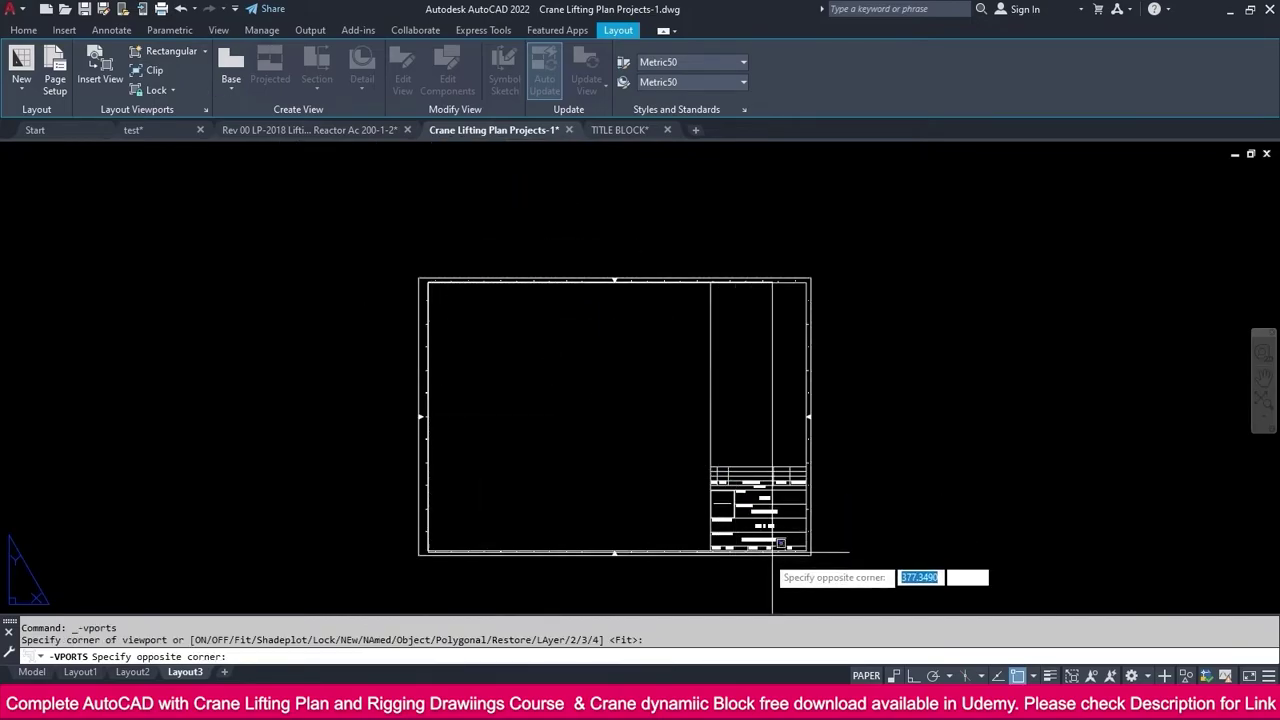
scroll(780, 544, "up", 4)
left_click(666, 531)
scroll(653, 451, "down", 2)
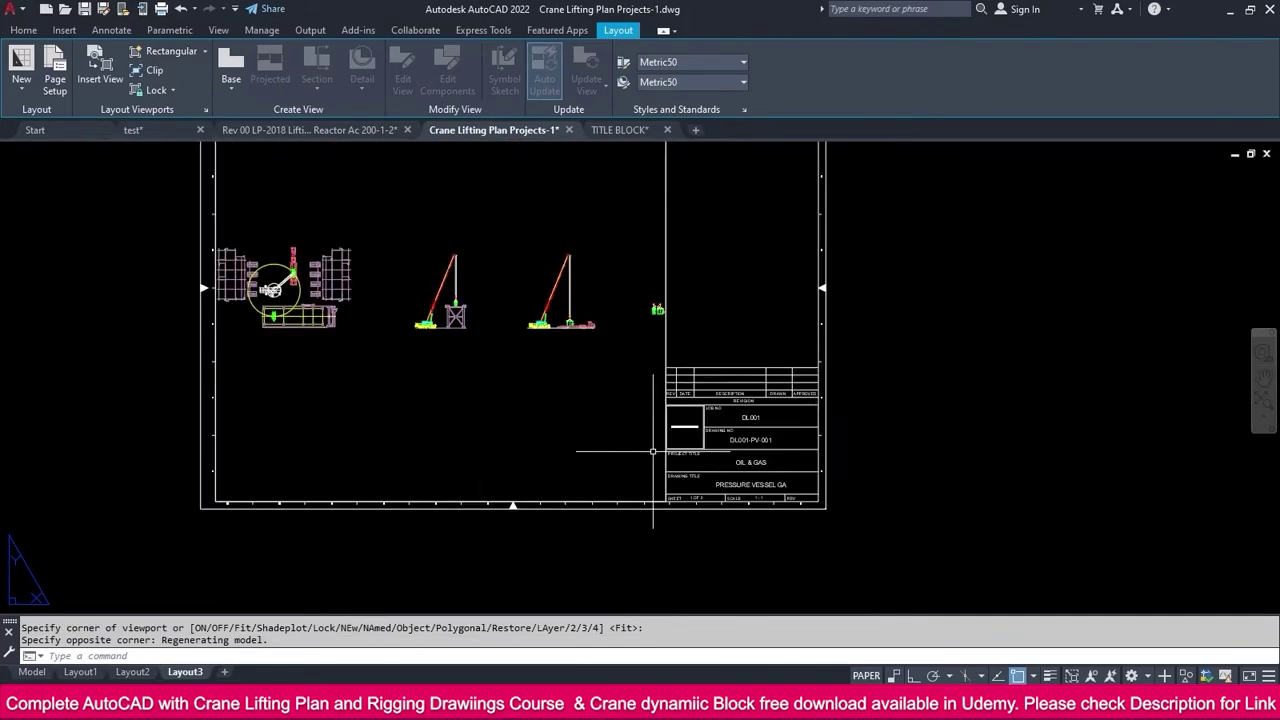
scroll(653, 451, "down", 2)
left_click(519, 356)
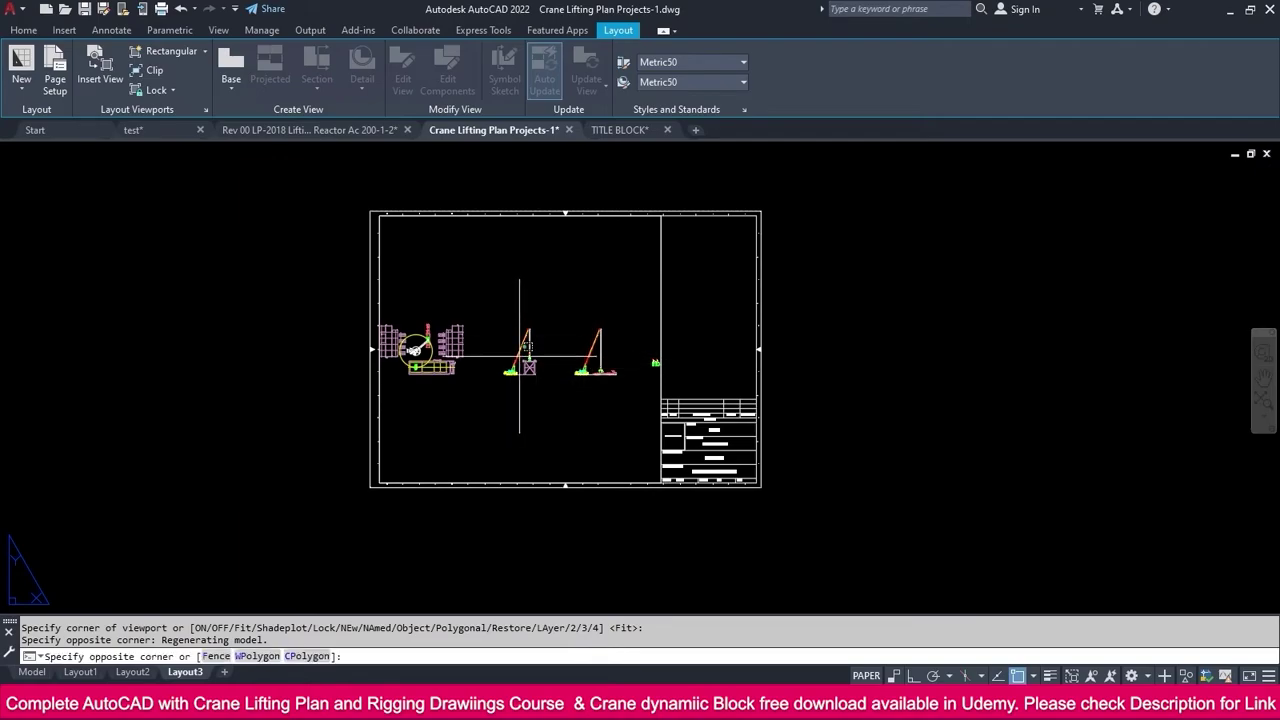
Frame the crane elevation with the steel support structure inside the Layout3 viewport and return to paper space
double_click(519, 356)
scroll(522, 354, "up", 3)
scroll(525, 354, "up", 2)
scroll(523, 352, "down", 2)
middle_click_drag(523, 352, 515, 355)
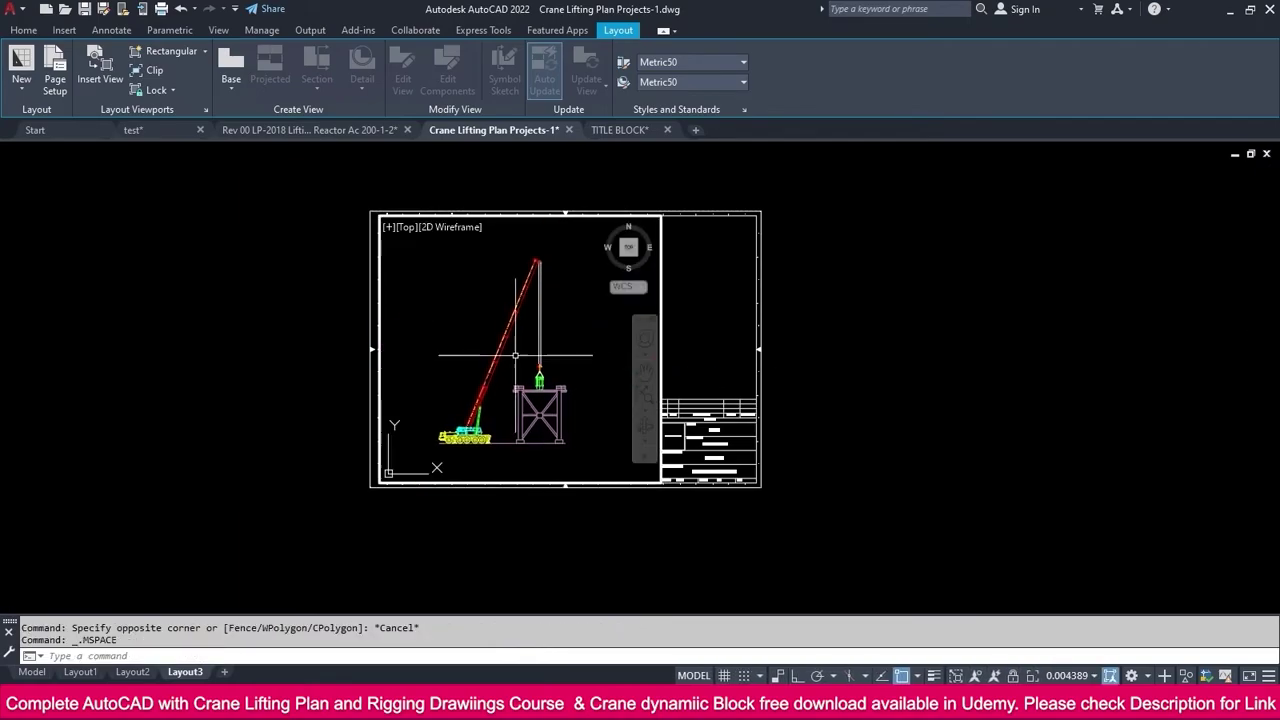
double_click(833, 333)
Set the Layout3 viewport scale to 1:175
left_click(659, 349)
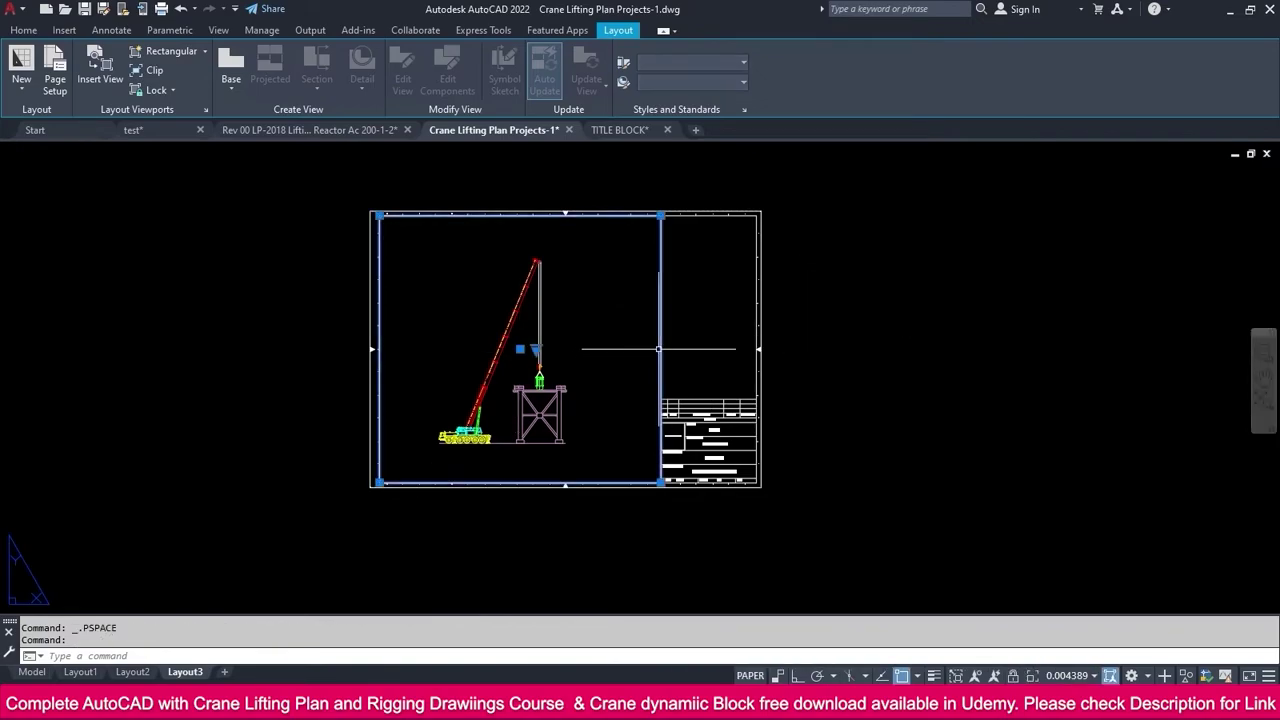
left_click(536, 349)
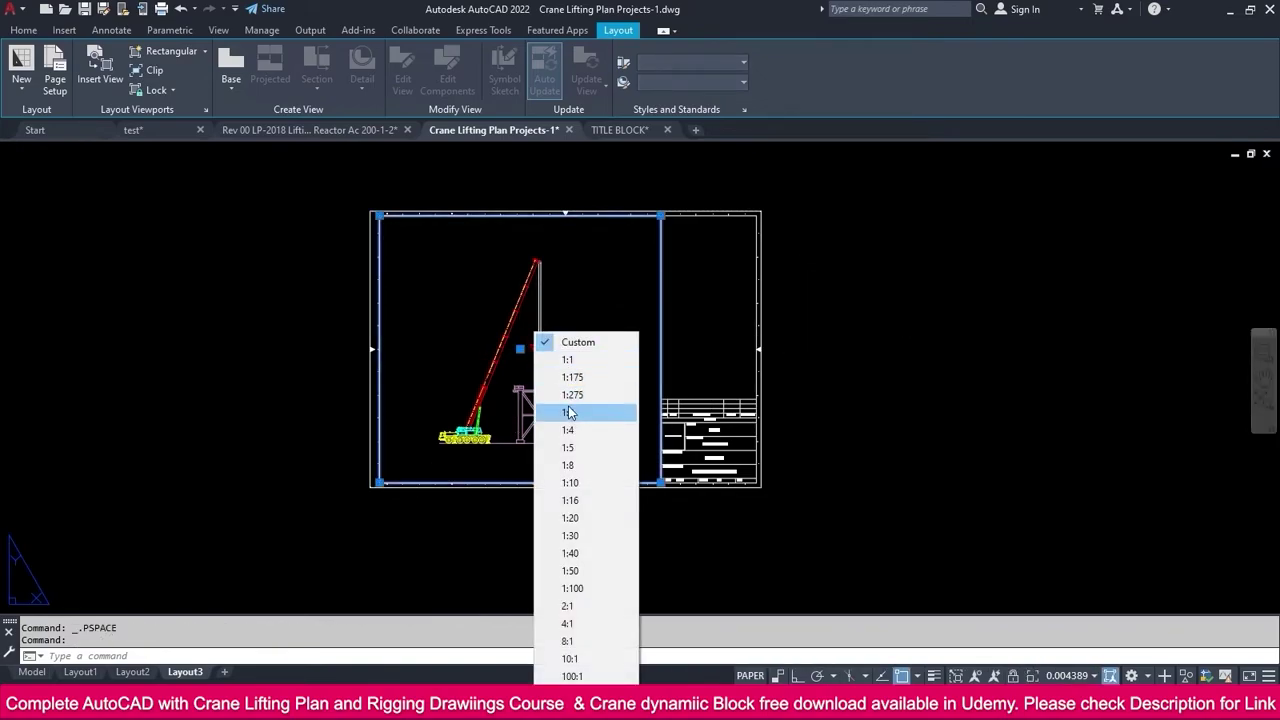
left_click(572, 377)
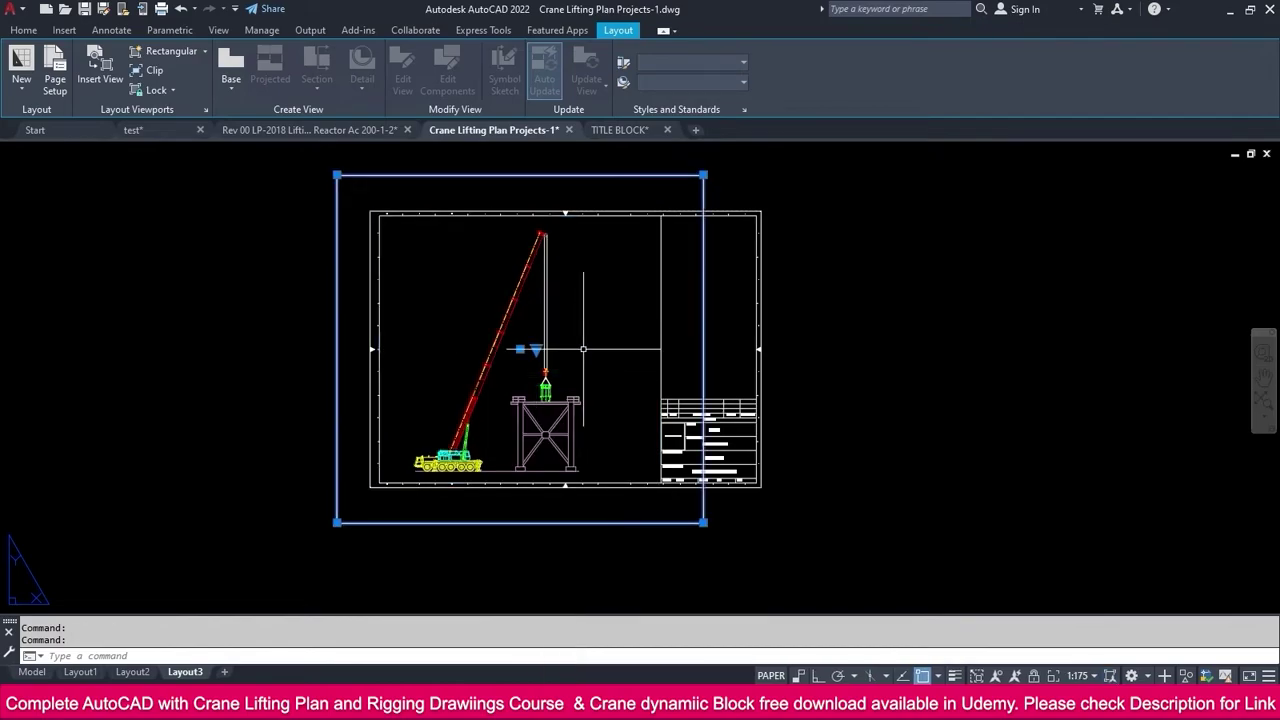
Stretch the Layout3 viewport's upper-right corner to the upper end of the title block's dividing line
left_click(703, 175)
key("Escape")
key("Escape")
left_click(700, 173)
left_click(706, 178)
left_click(703, 175)
scroll(663, 212, "up", 4)
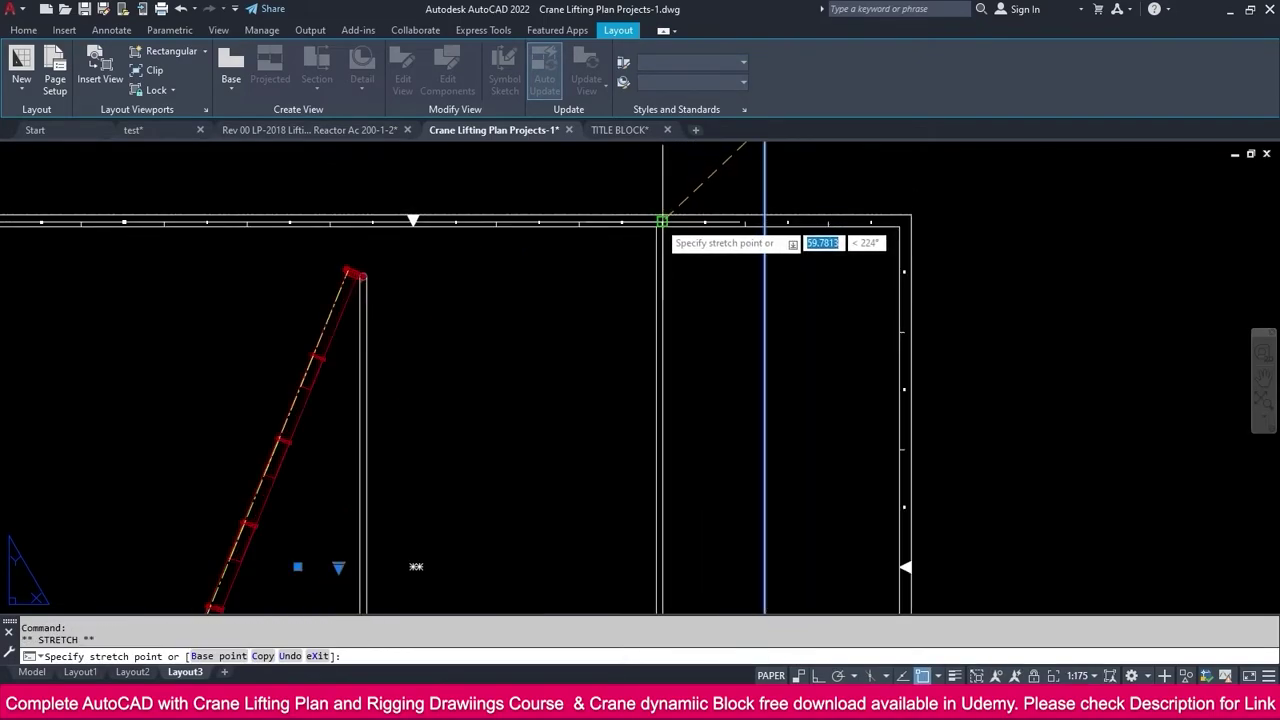
left_click(657, 220)
scroll(659, 223, "down", 2)
middle_click_drag(500, 415, 627, 215)
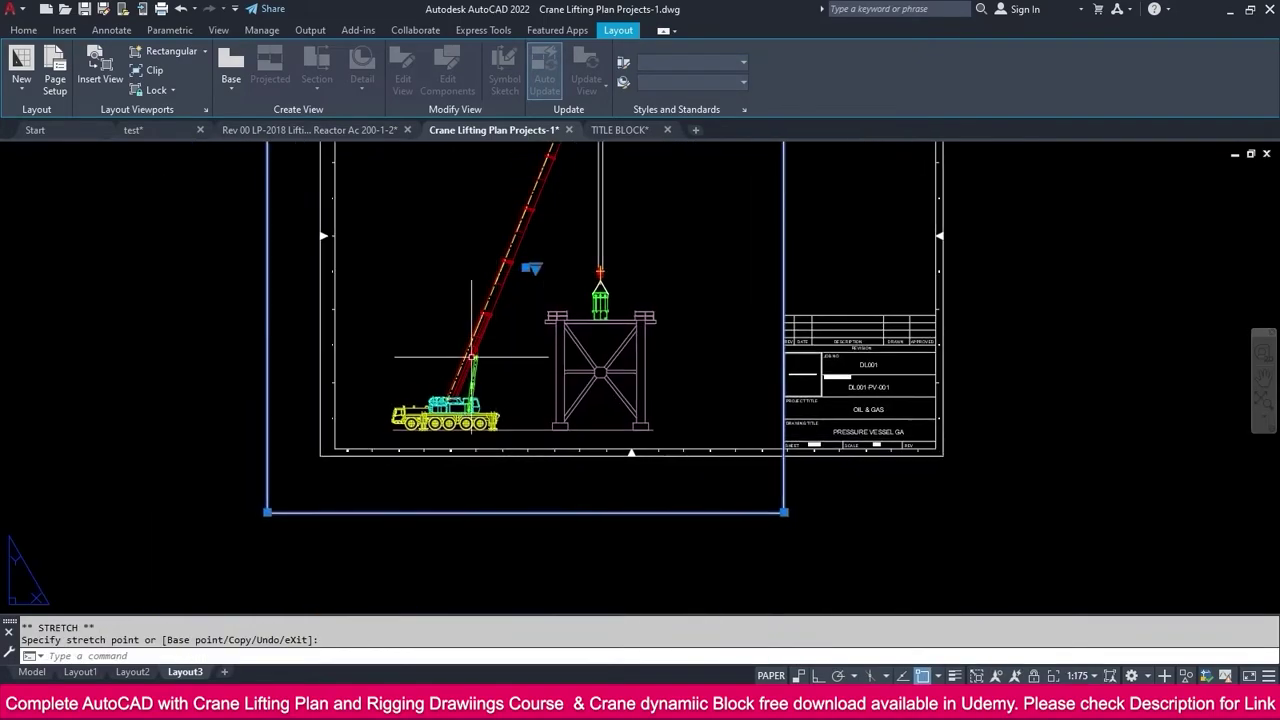
Fit the Layout3 viewport's lower-left corner to the inner frame corner and recentre the crane elevation inside it
left_click(267, 512)
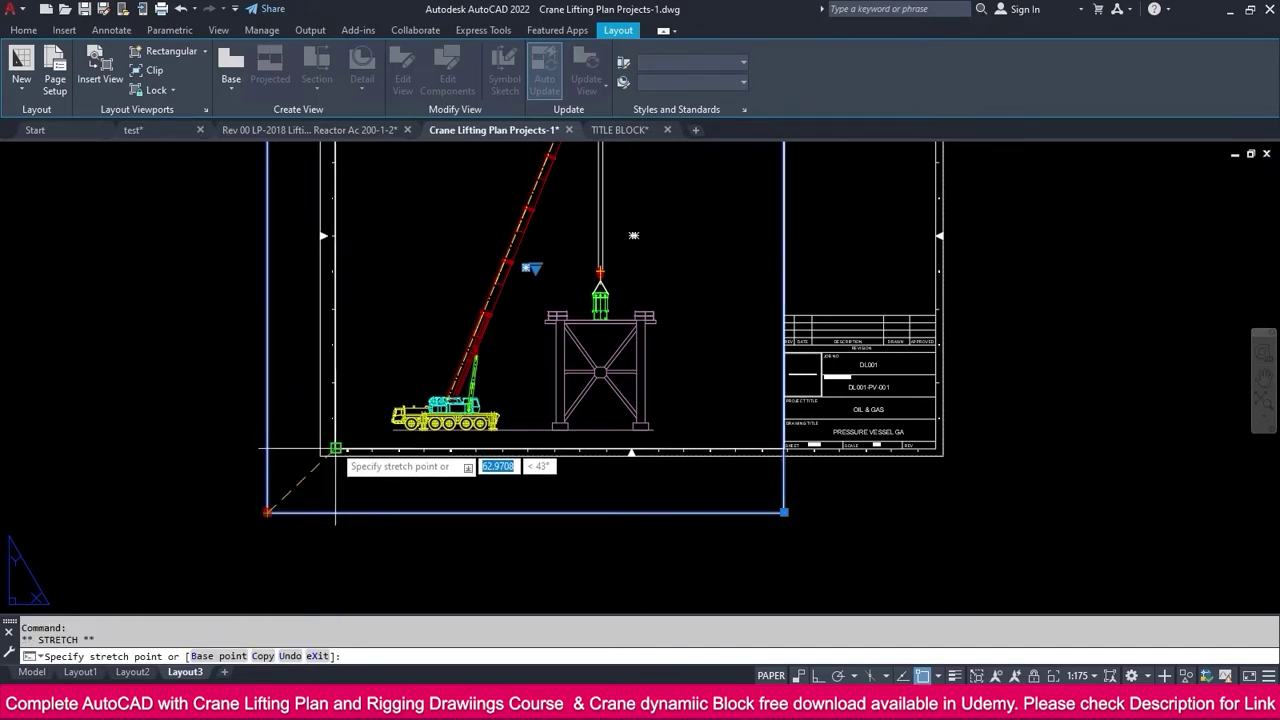
key("Escape")
scroll(460, 430, "down", 4)
scroll(528, 355, "up", 2)
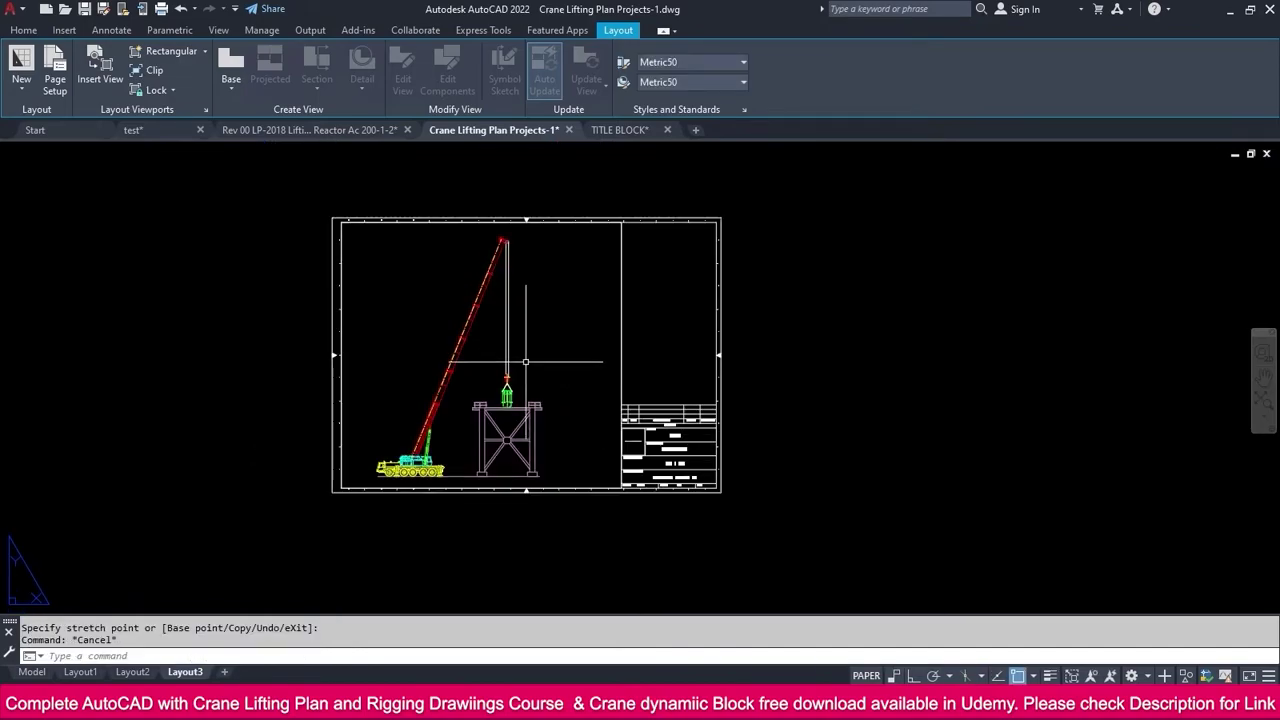
double_click(545, 366)
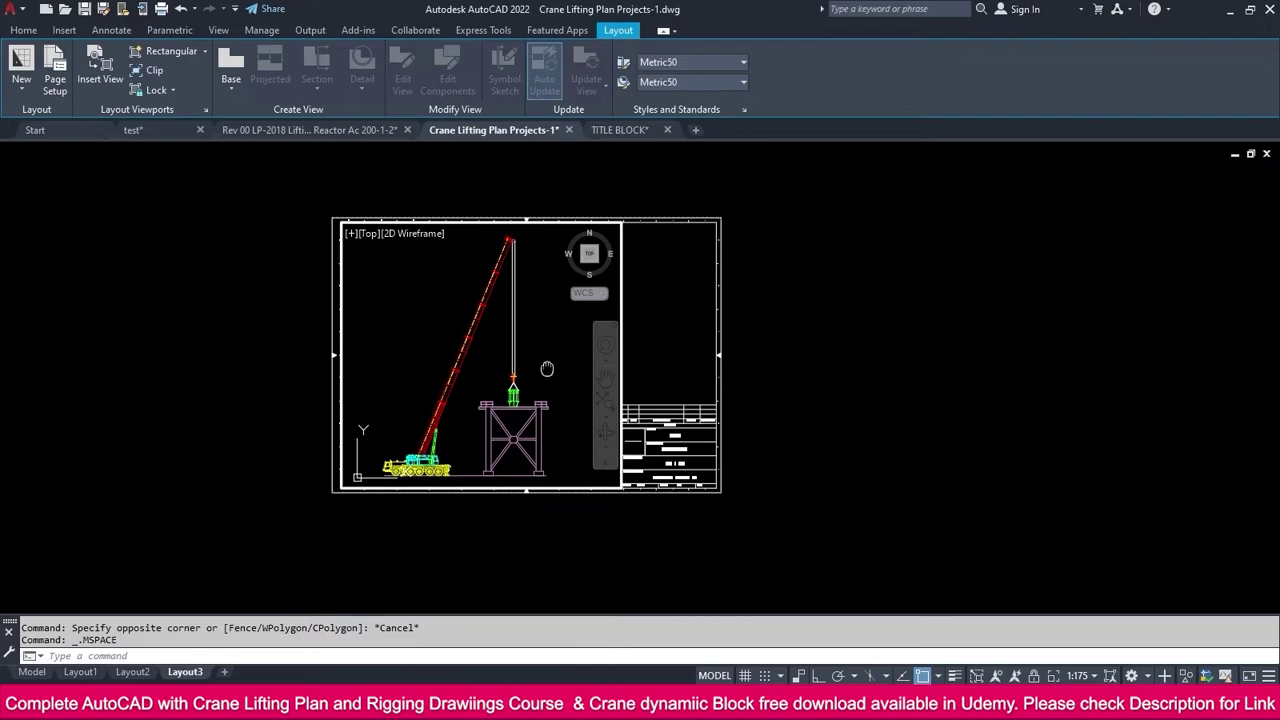
double_click(798, 394)
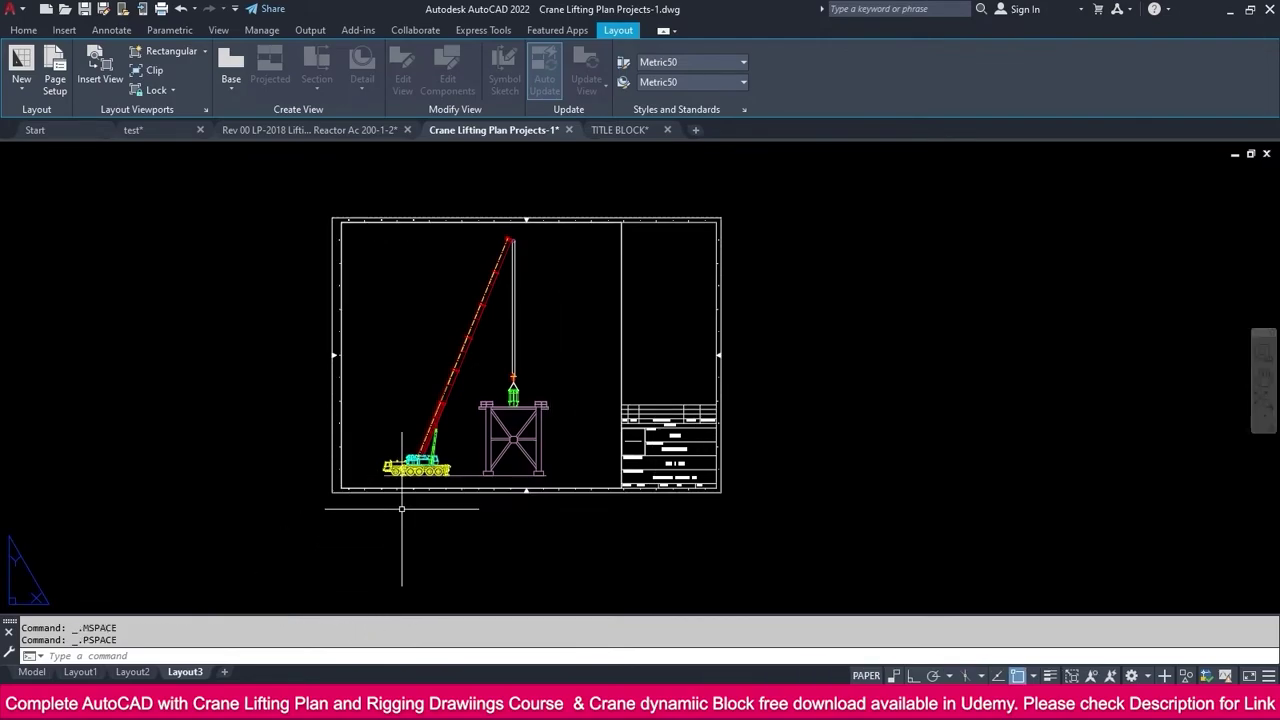
Create a new layout, Layout4, and make Setup1 its current page setup
left_click(223, 672)
left_click(245, 671)
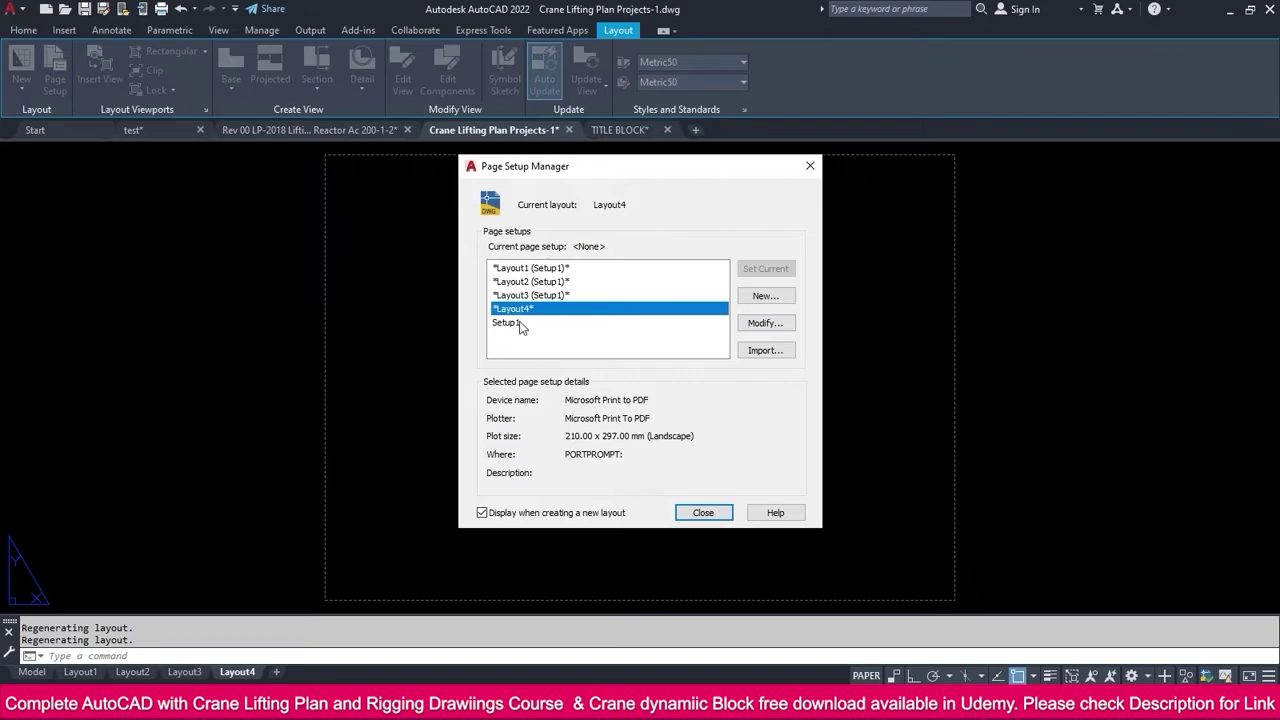
left_click(510, 323)
left_click(769, 270)
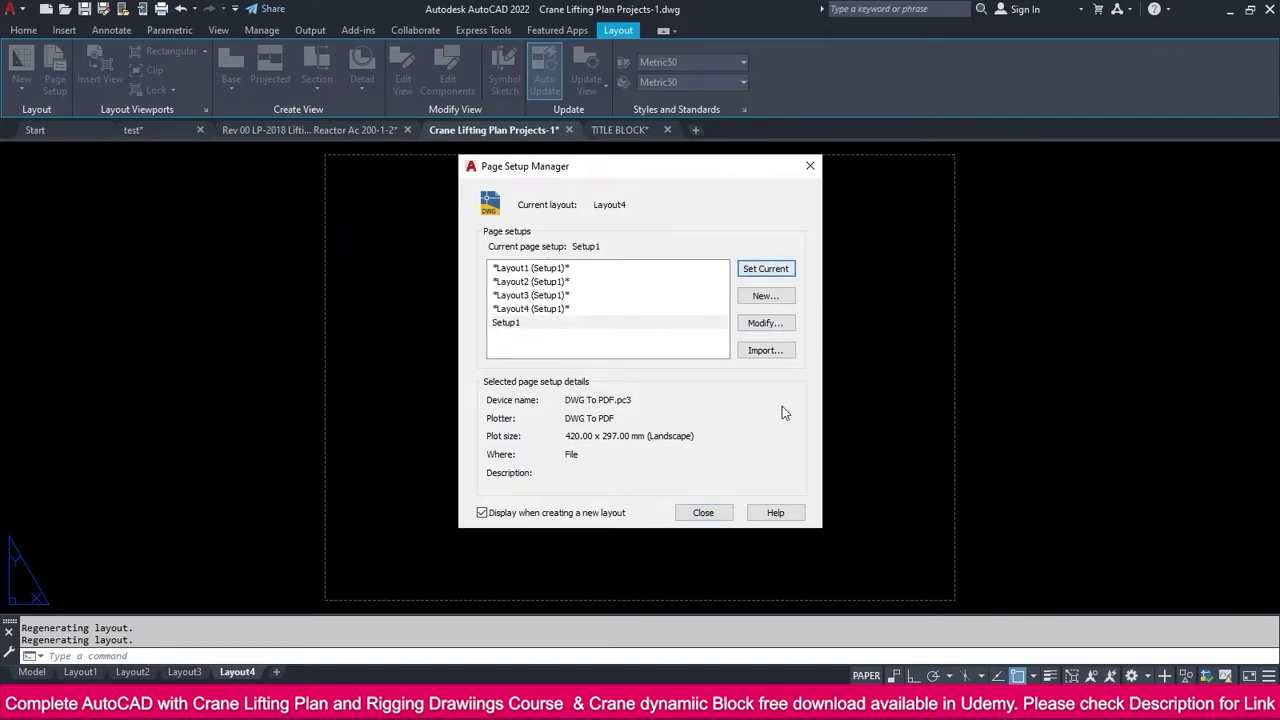
left_click(703, 513)
Erase the default viewport from Layout4
left_click(708, 505)
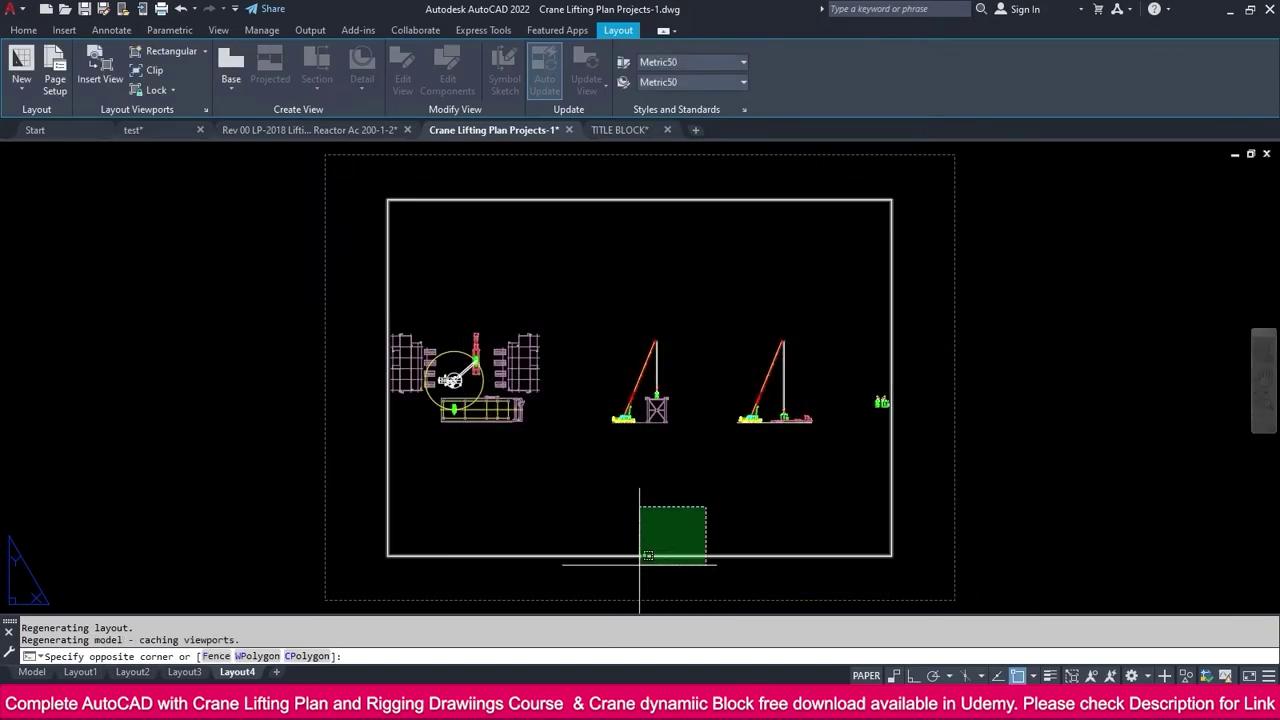
left_click(644, 561)
key("Delete")
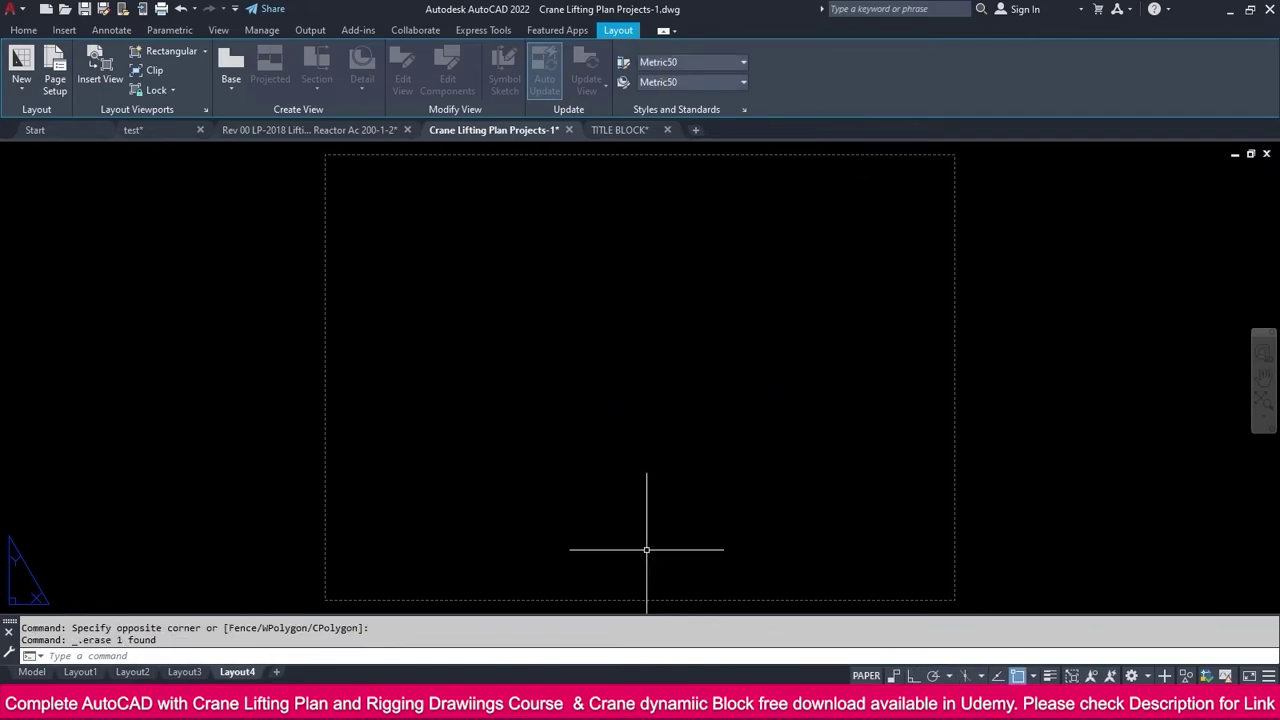
Paste the A3 title block sheet into Layout4 at insertion point 0,0
left_click(170, 51)
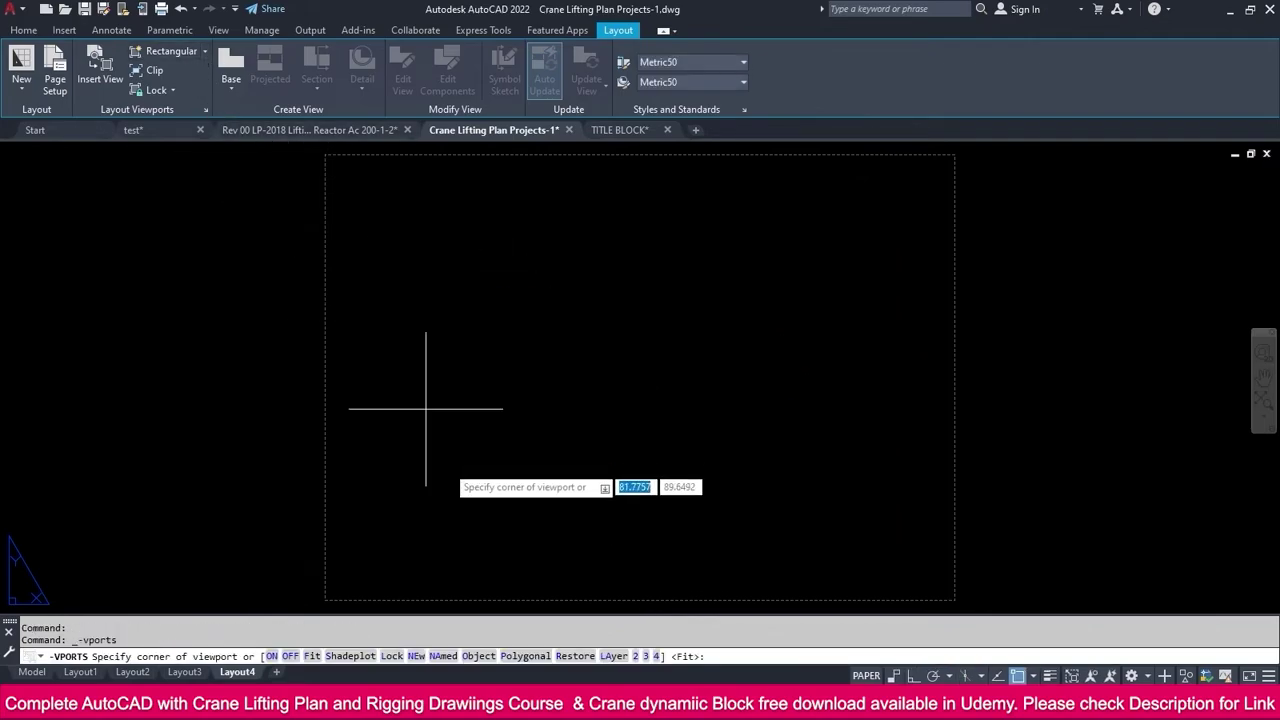
key("Escape")
scroll(468, 436, "down", 2)
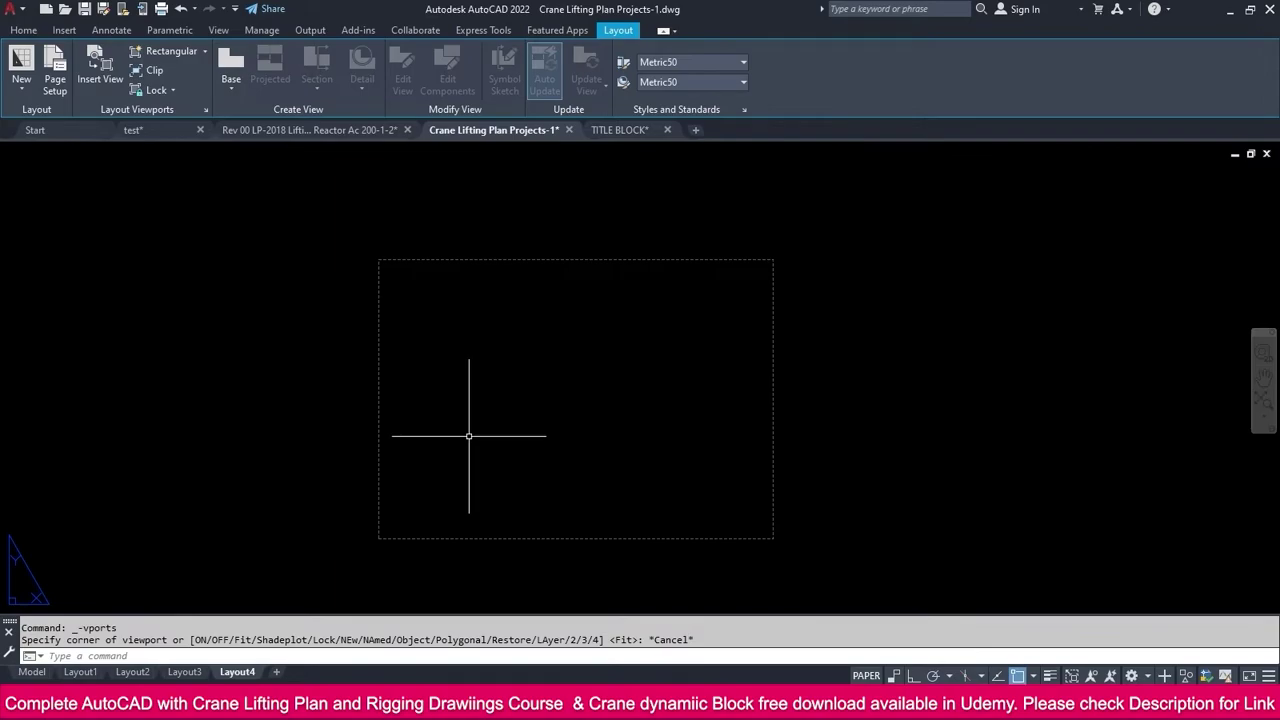
key("ctrl+v")
type("0,0")
key("Return")
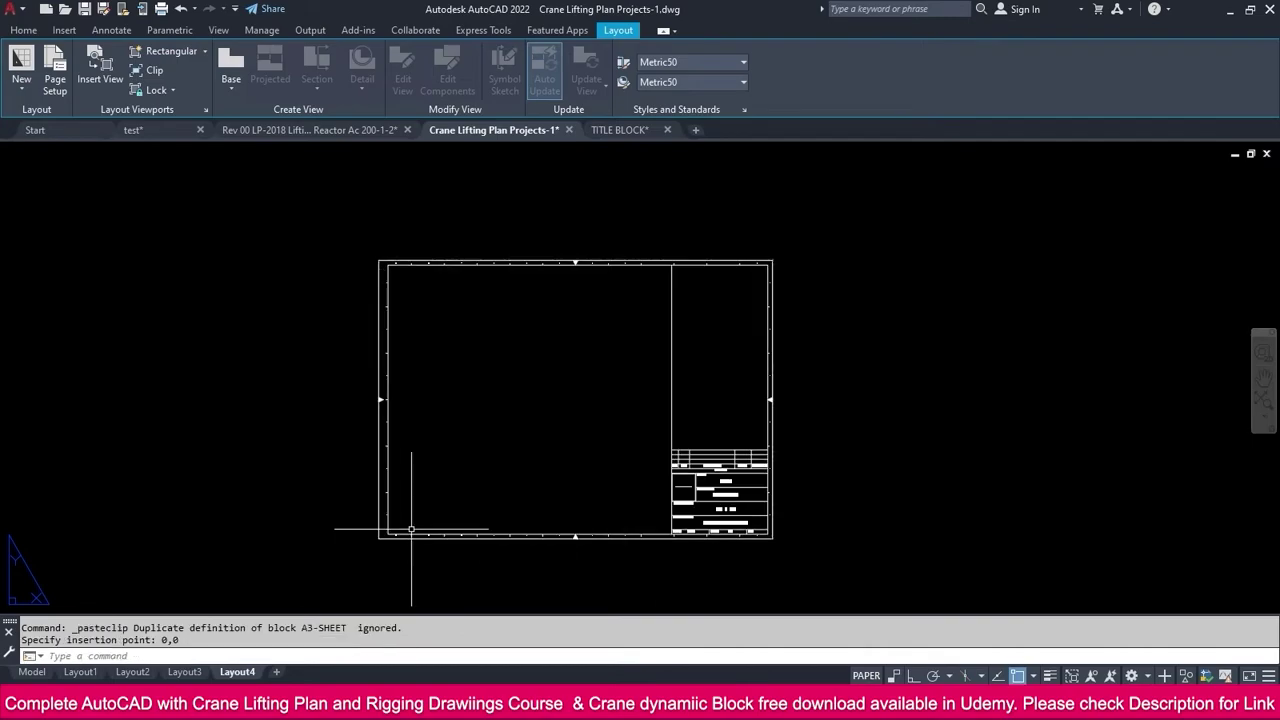
Create a rectangular viewport on Layout4 that fills the drawing area beside the title block
left_click(171, 51)
scroll(385, 265, "up", 3)
scroll(379, 269, "down", 3)
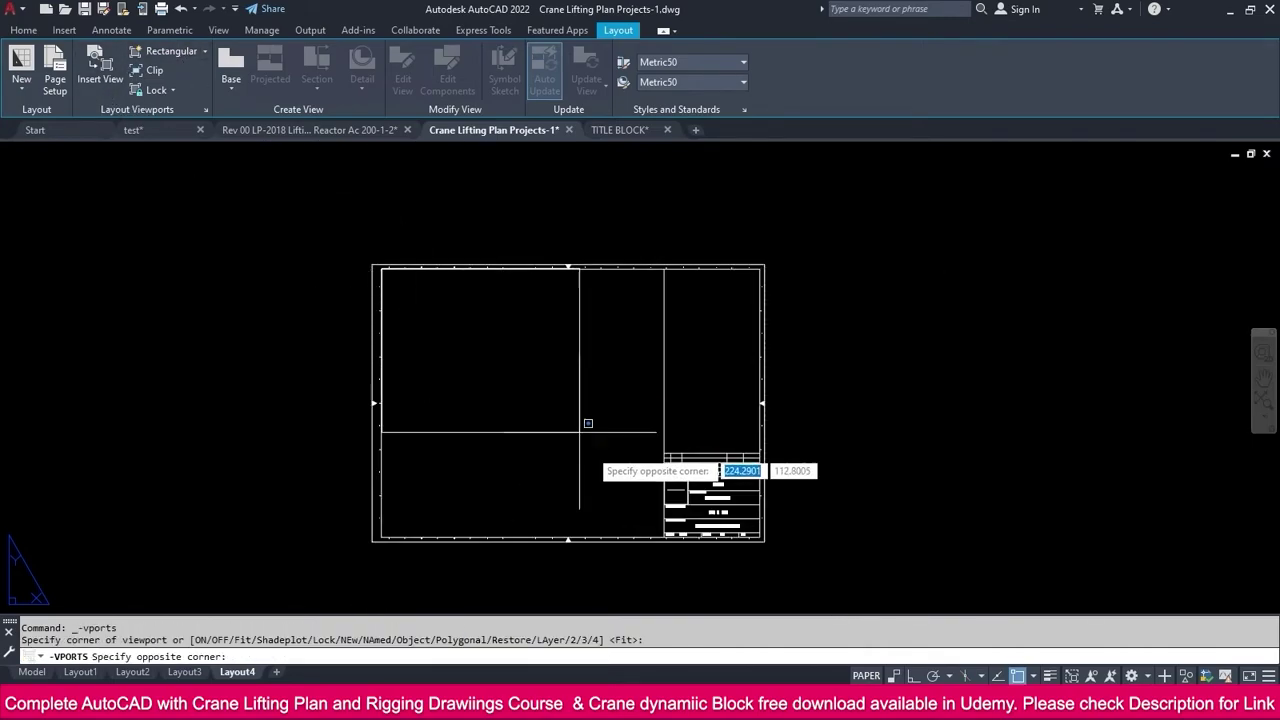
scroll(660, 548, "up", 3)
left_click(657, 544)
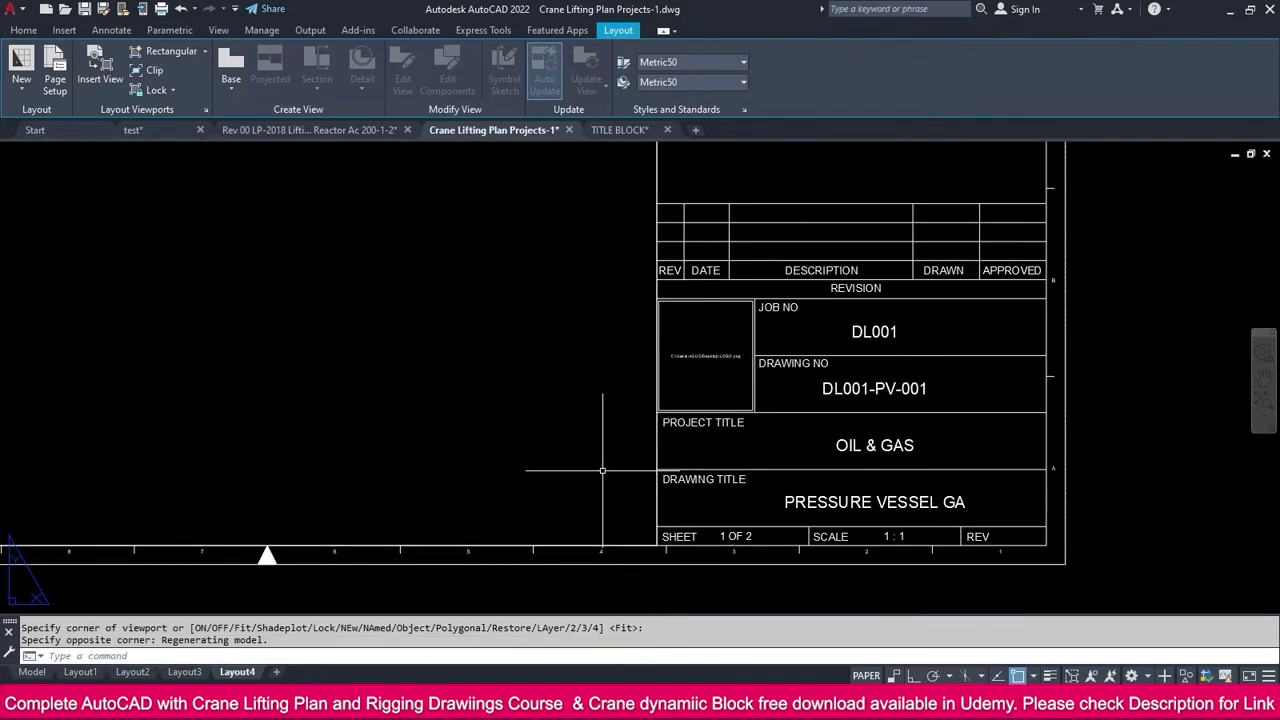
Frame the two hook block and sling rigging views inside the Layout4 viewport and return to paper space
scroll(517, 450, "down", 3)
double_click(520, 375)
scroll(500, 360, "up", 10)
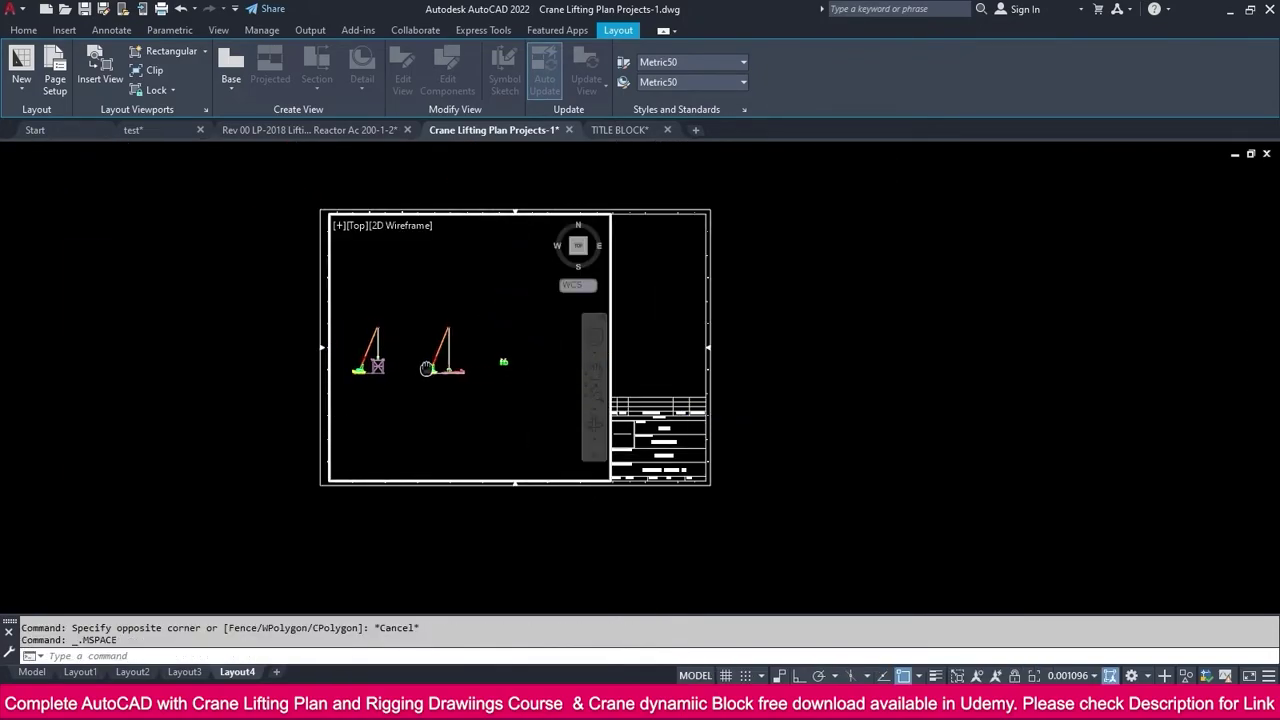
scroll(475, 360, "up", 4)
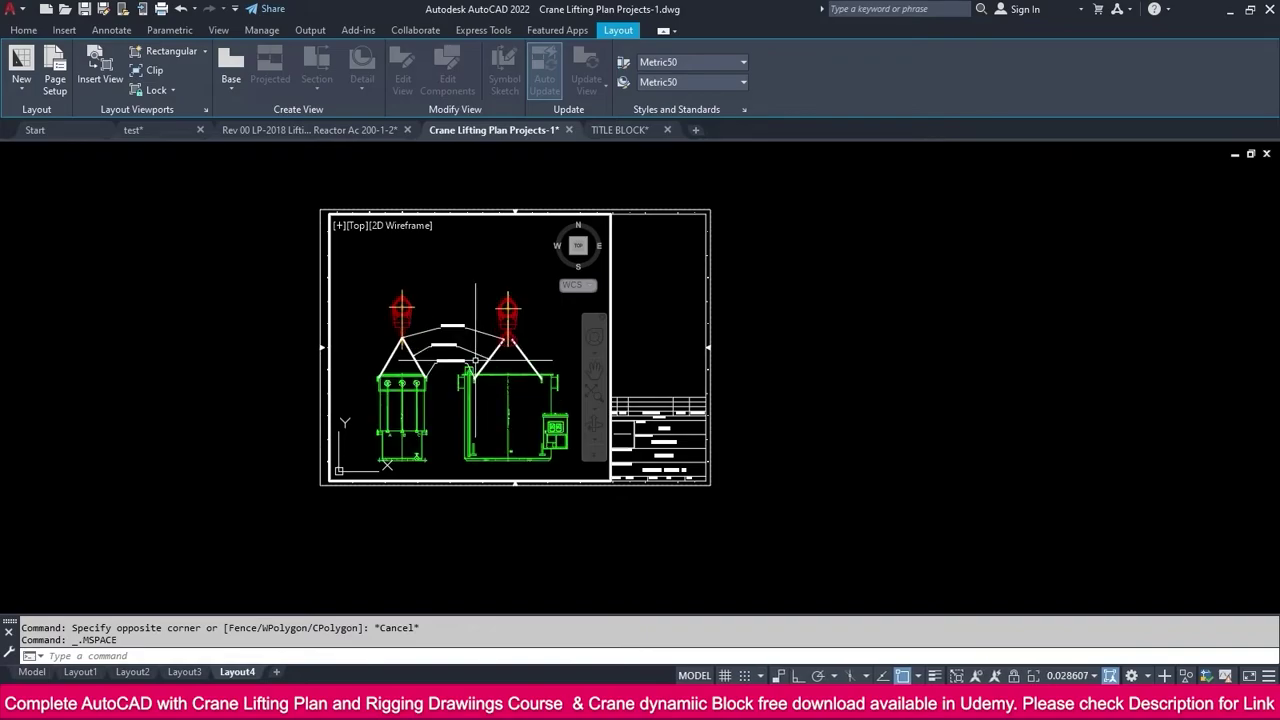
middle_click_drag(489, 336, 479, 336)
double_click(744, 323)
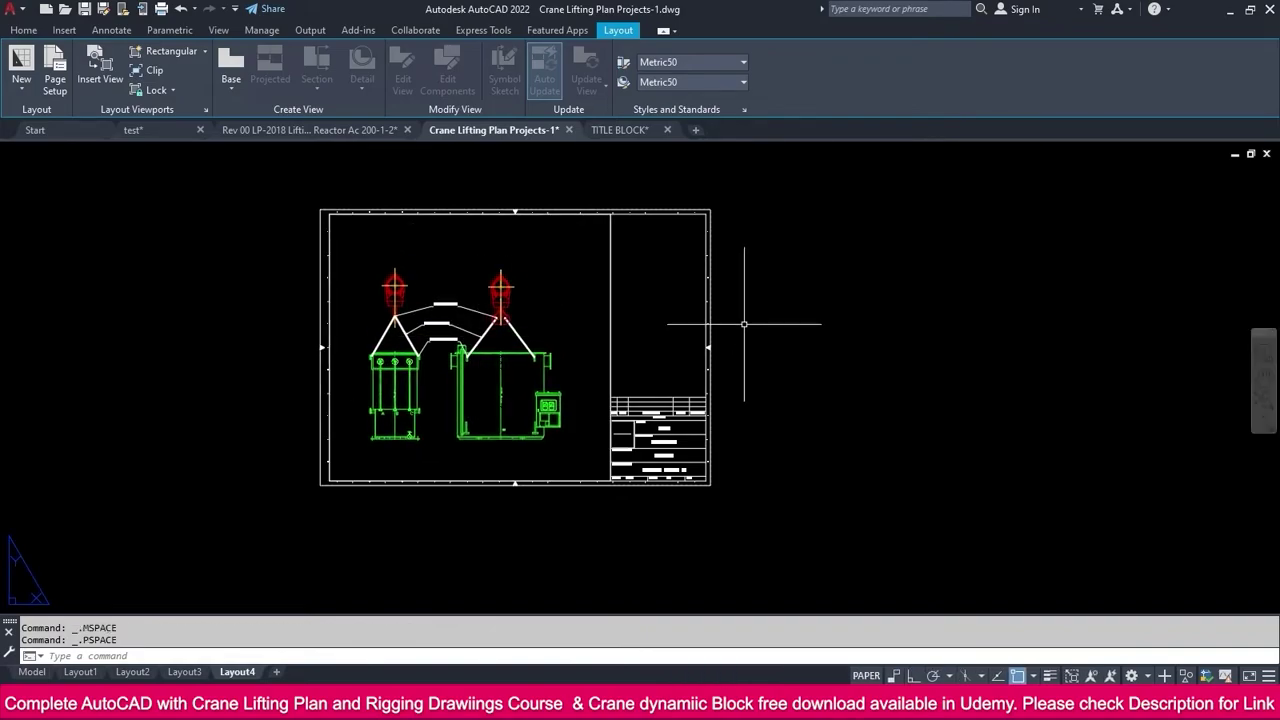
Set the Layout4 viewport scale to 1:30
left_click(612, 318)
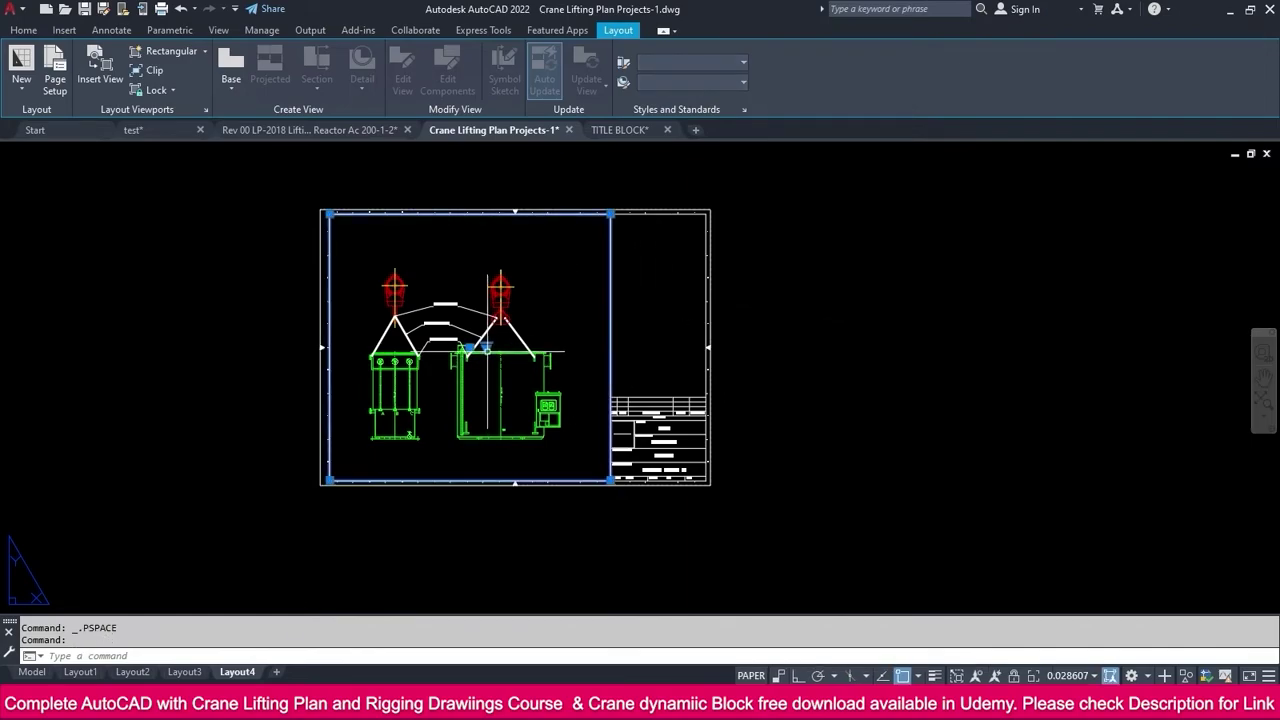
left_click(470, 348)
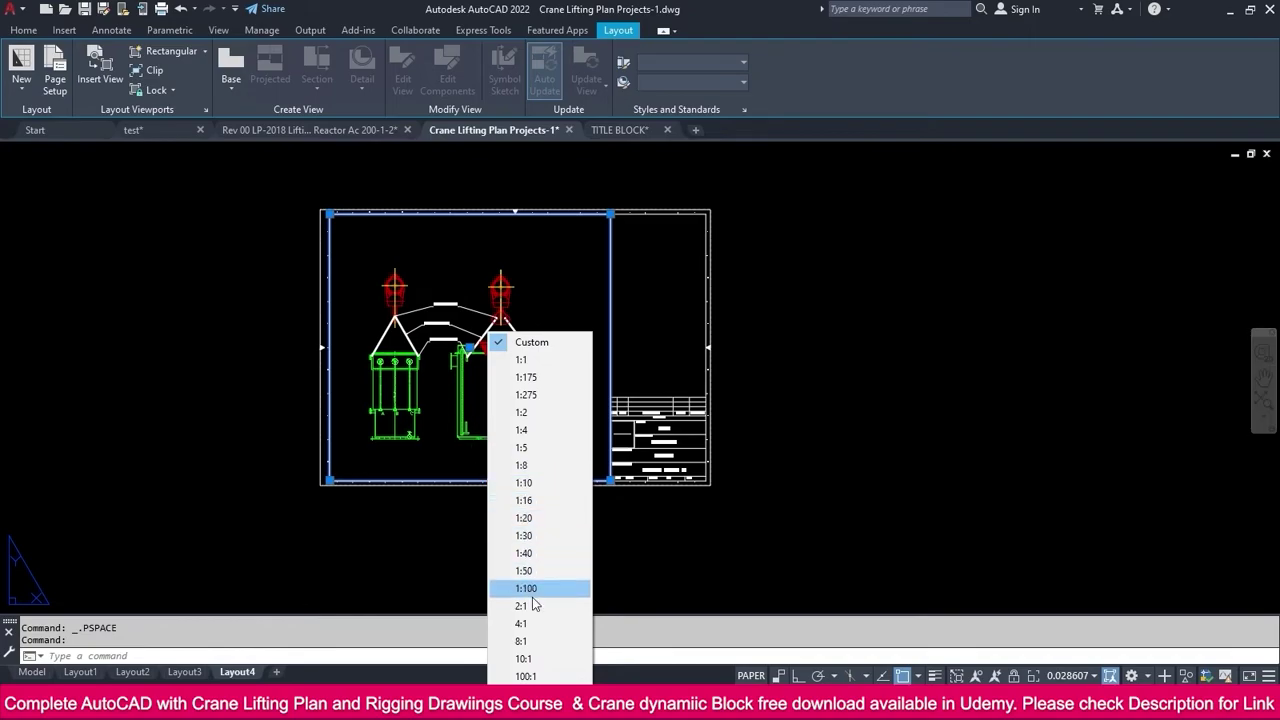
left_click(524, 536)
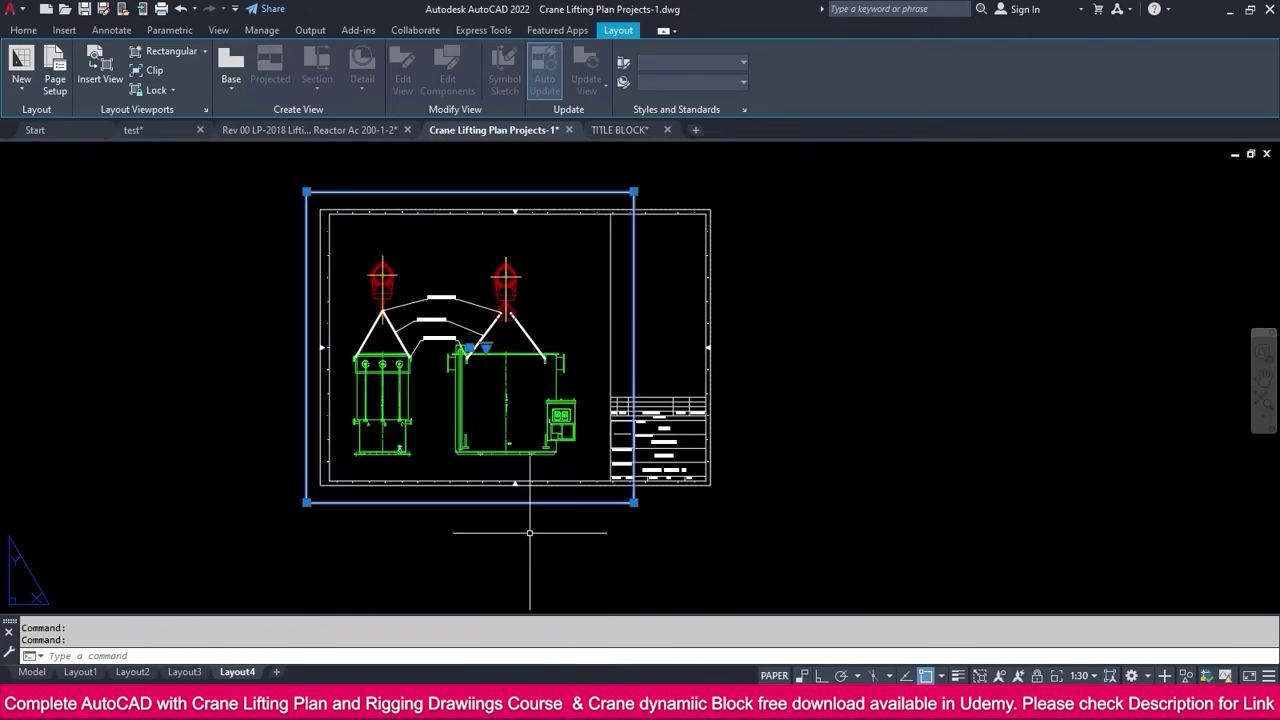
Stretch the Layout4 viewport's lower-right corner to the frame corner at the title block's lower edge
left_click(634, 502)
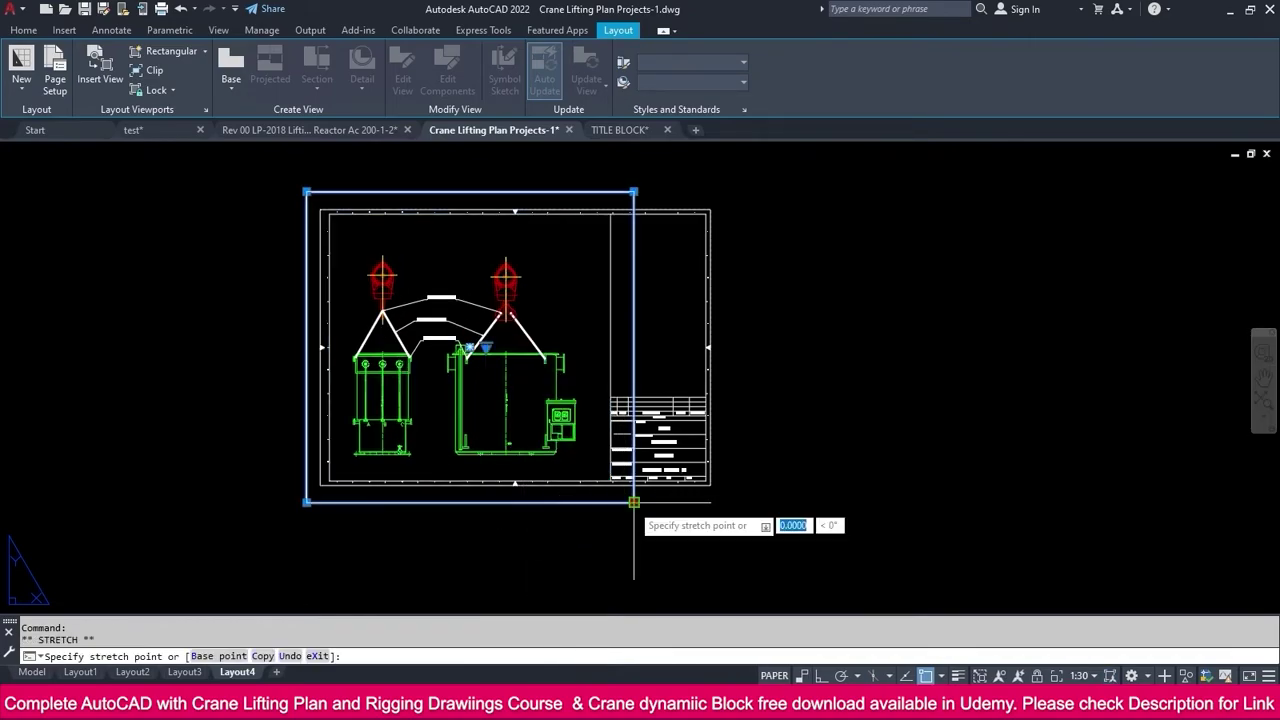
scroll(594, 474, "up", 5)
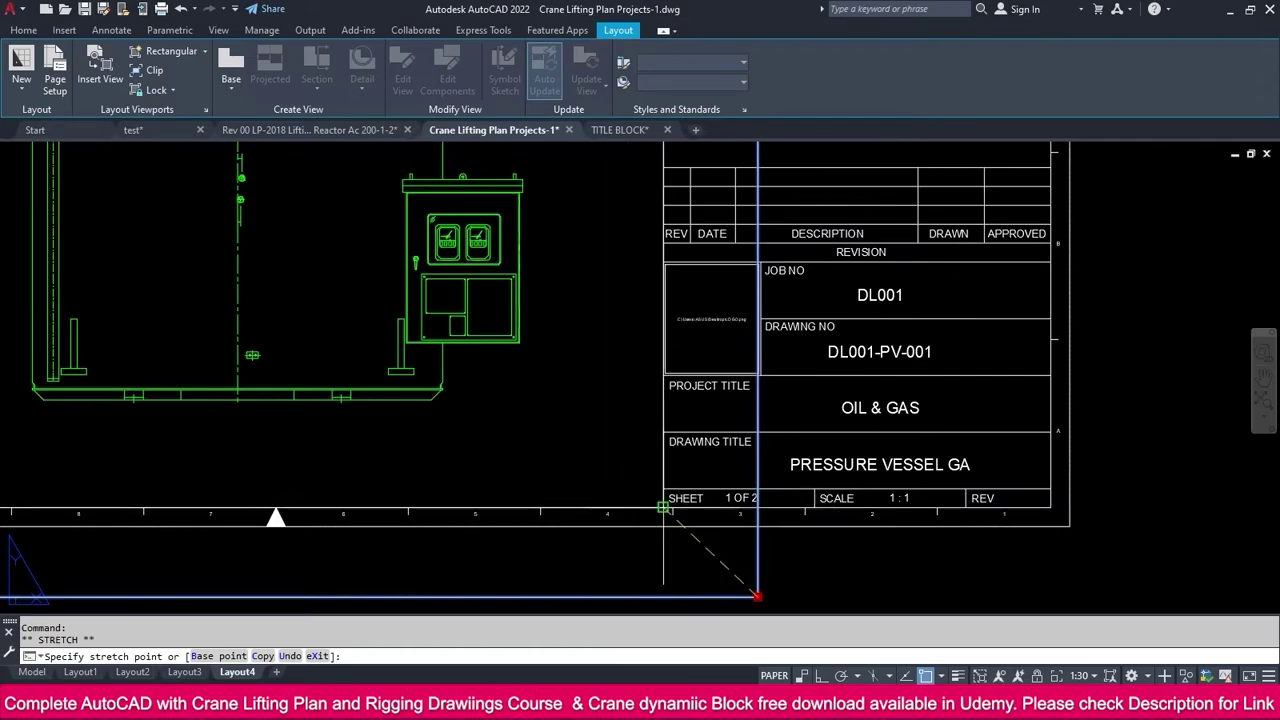
scroll(655, 494, "down", 2)
left_click(655, 494)
middle_click_drag(655, 494, 770, 684)
middle_click_drag(248, 248, 498, 448)
middle_click_drag(336, 304, 388, 434)
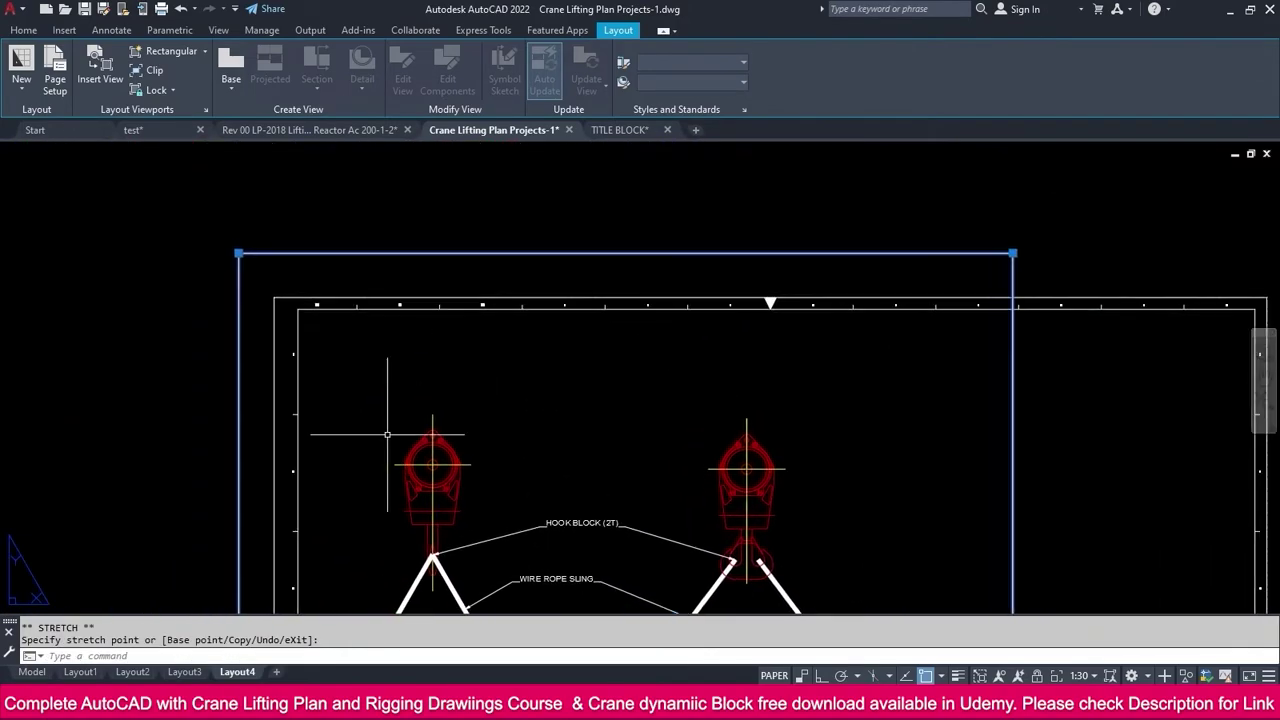
Stretch the Layout4 viewport's upper-left corner to the inner frame's upper-left corner and deselect the viewport
left_click(238, 252)
left_click(298, 310)
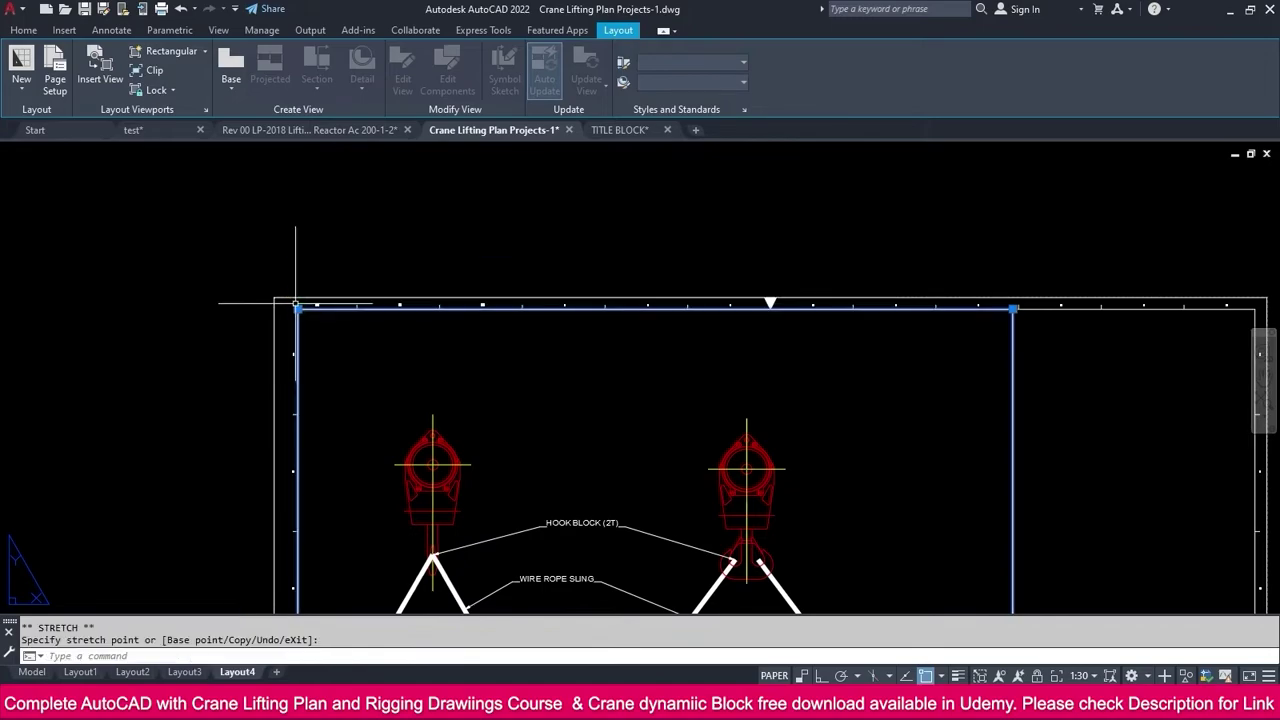
scroll(335, 262, "down", 2)
key("Escape")
scroll(335, 262, "down", 2)
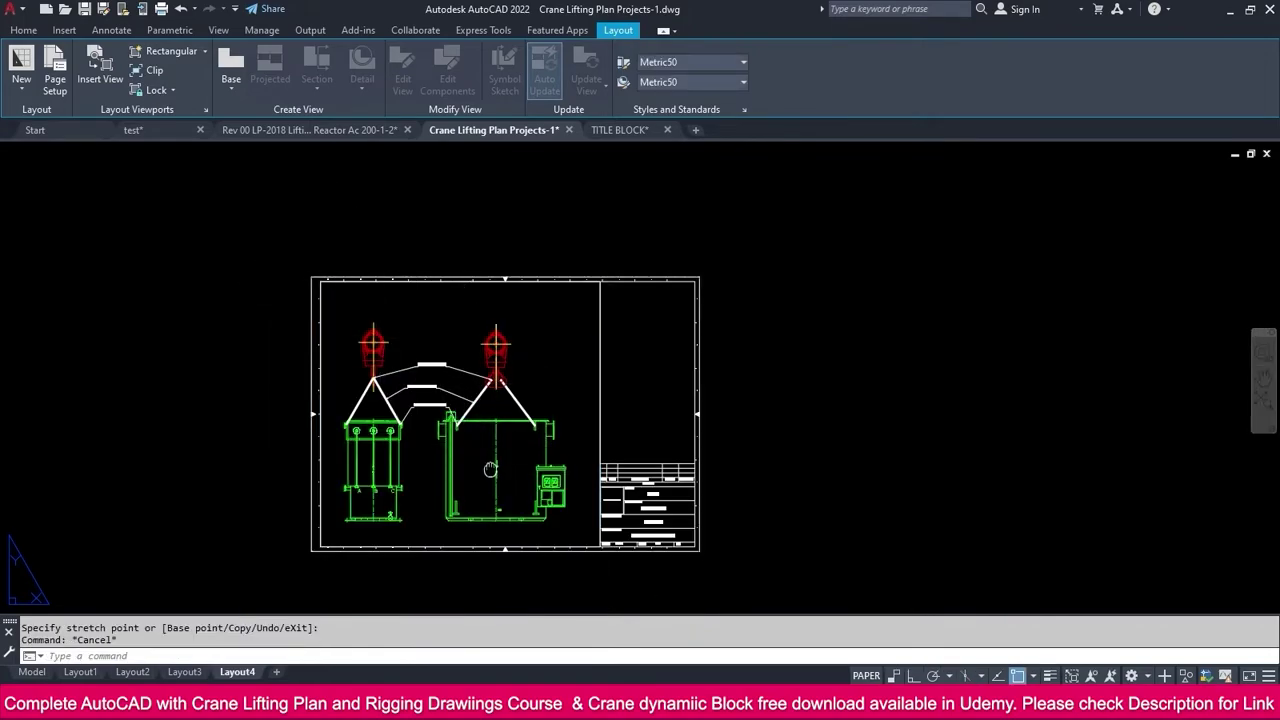
Change the drawing number in the Layout1 title block to DL001-LIFT-001
left_click(76, 672)
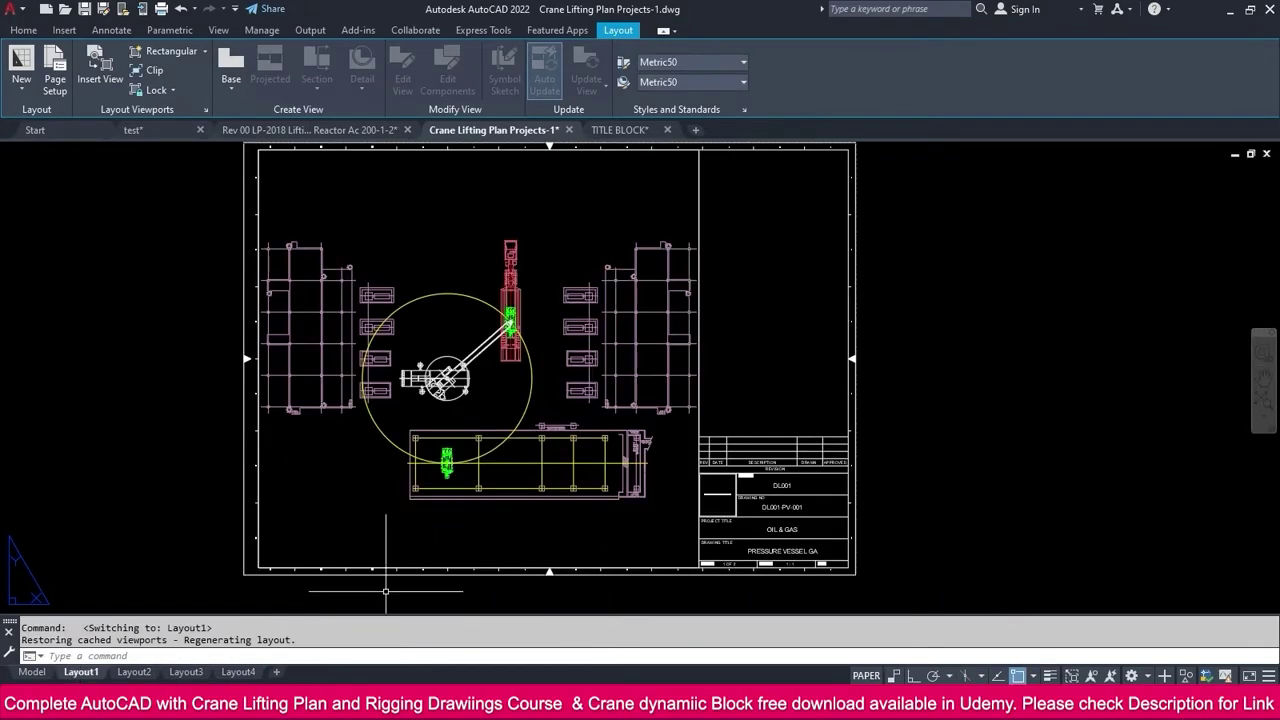
scroll(657, 527, "up", 4)
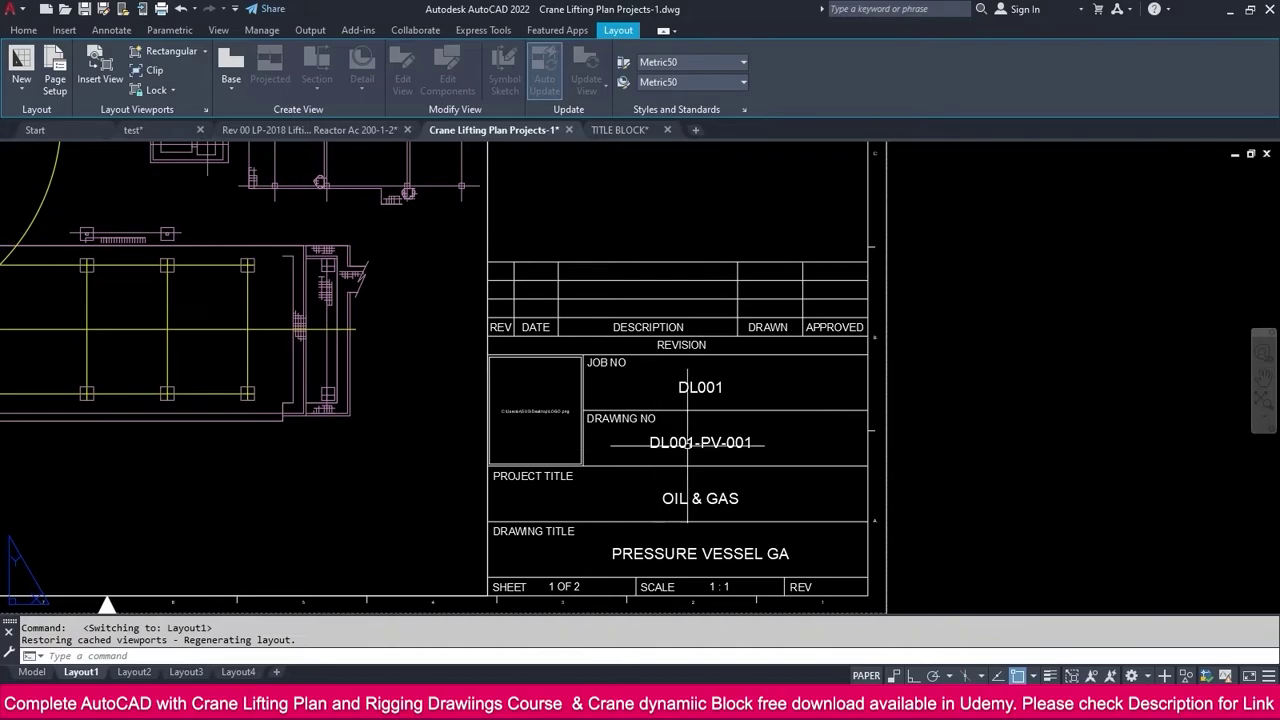
double_click(718, 446)
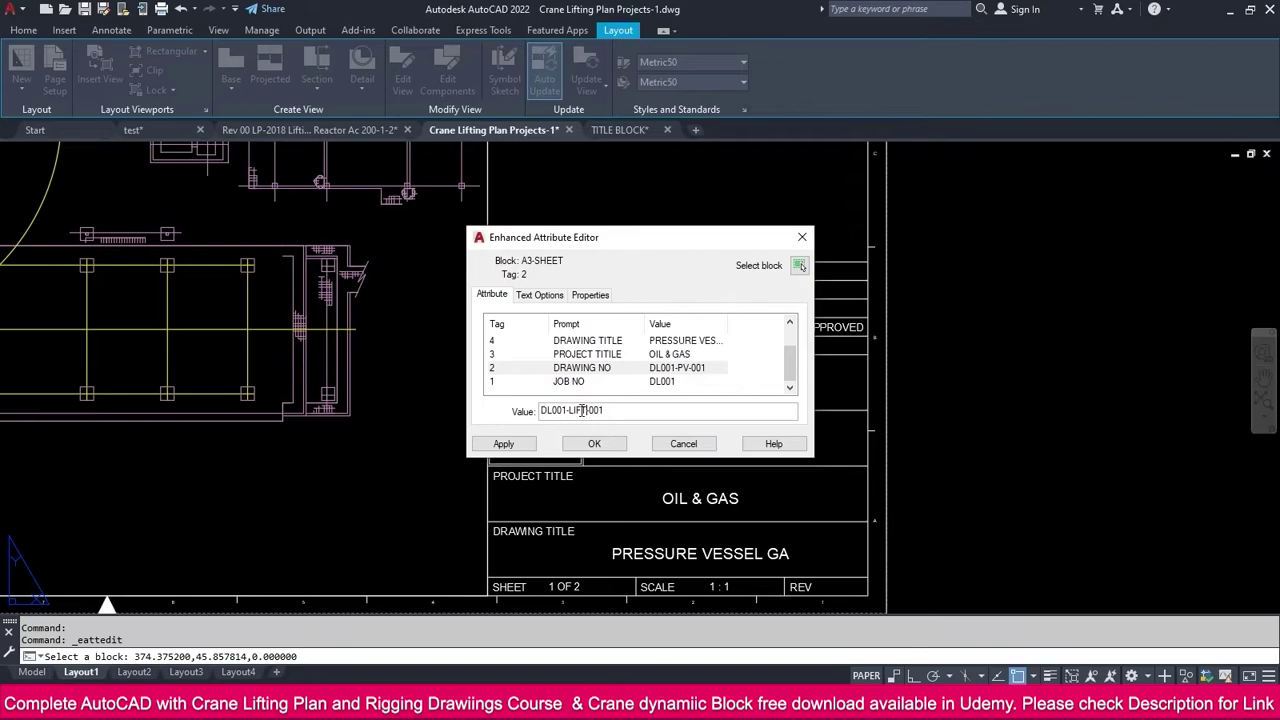
left_click(599, 449)
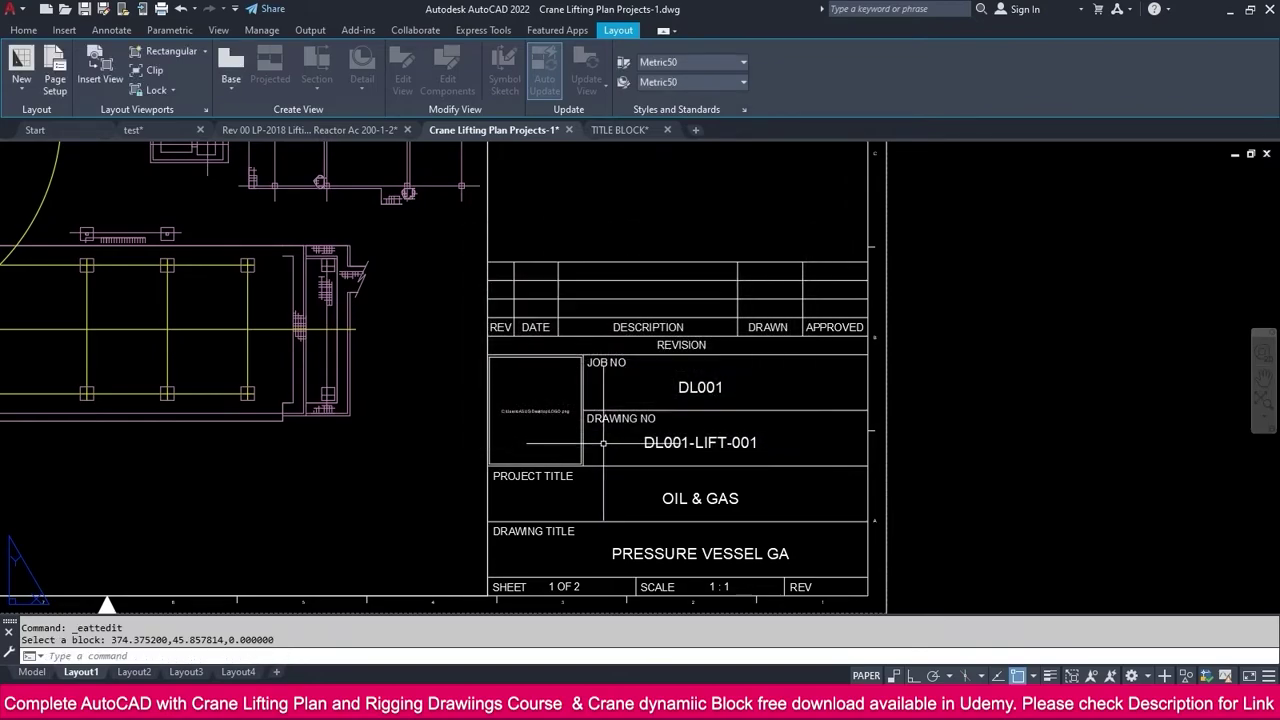
middle_click_drag(688, 512, 687, 481)
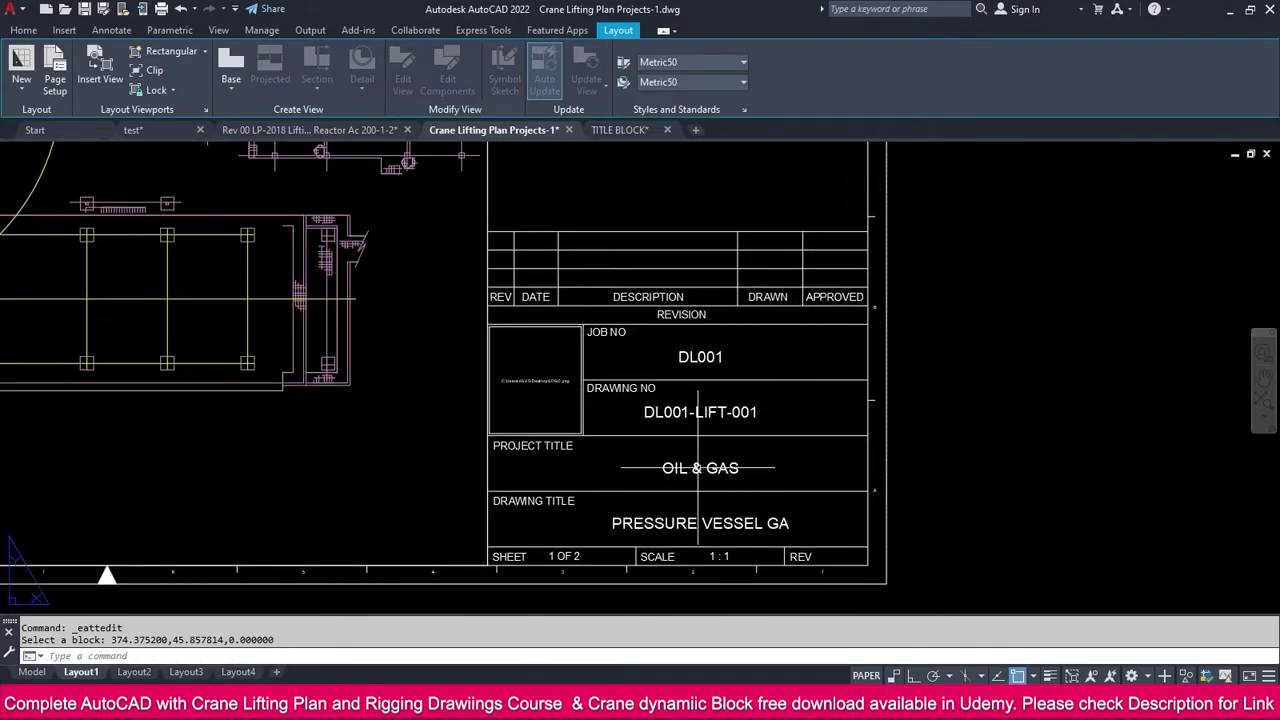
Change the project title in the Layout1 title block to CRANE LIFTING PROJECT
left_click(689, 470)
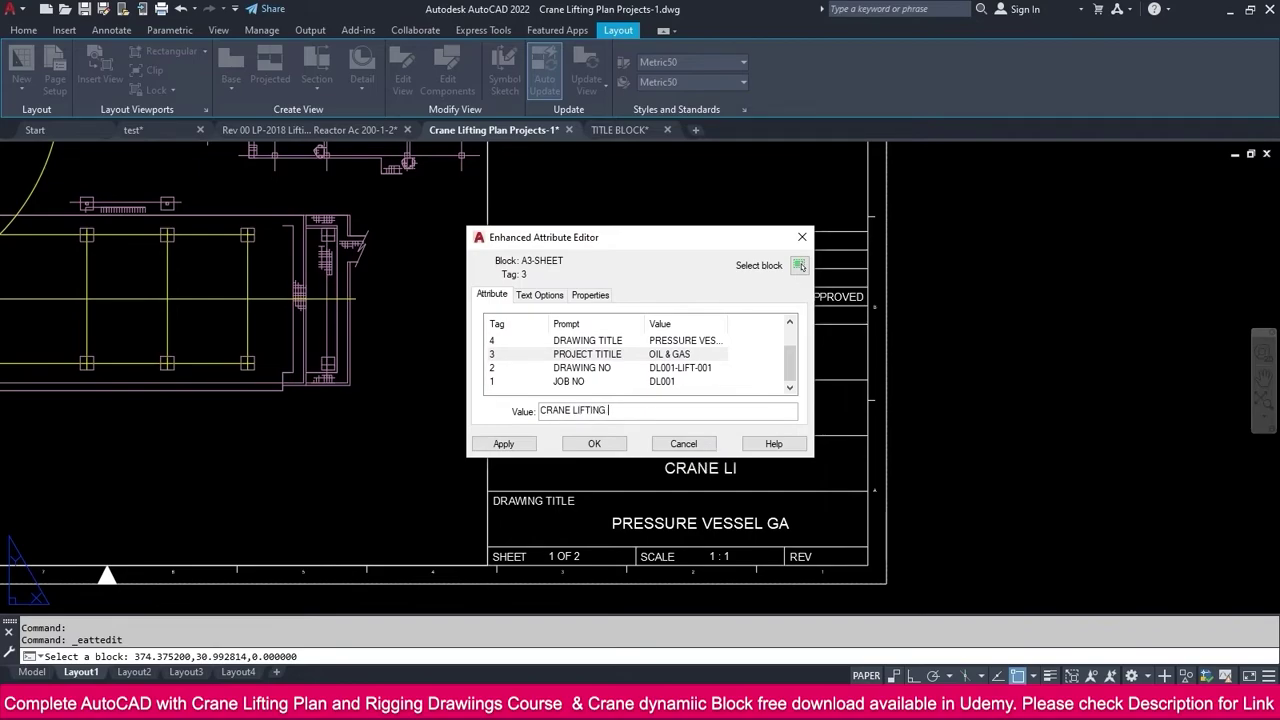
type("PROJECT")
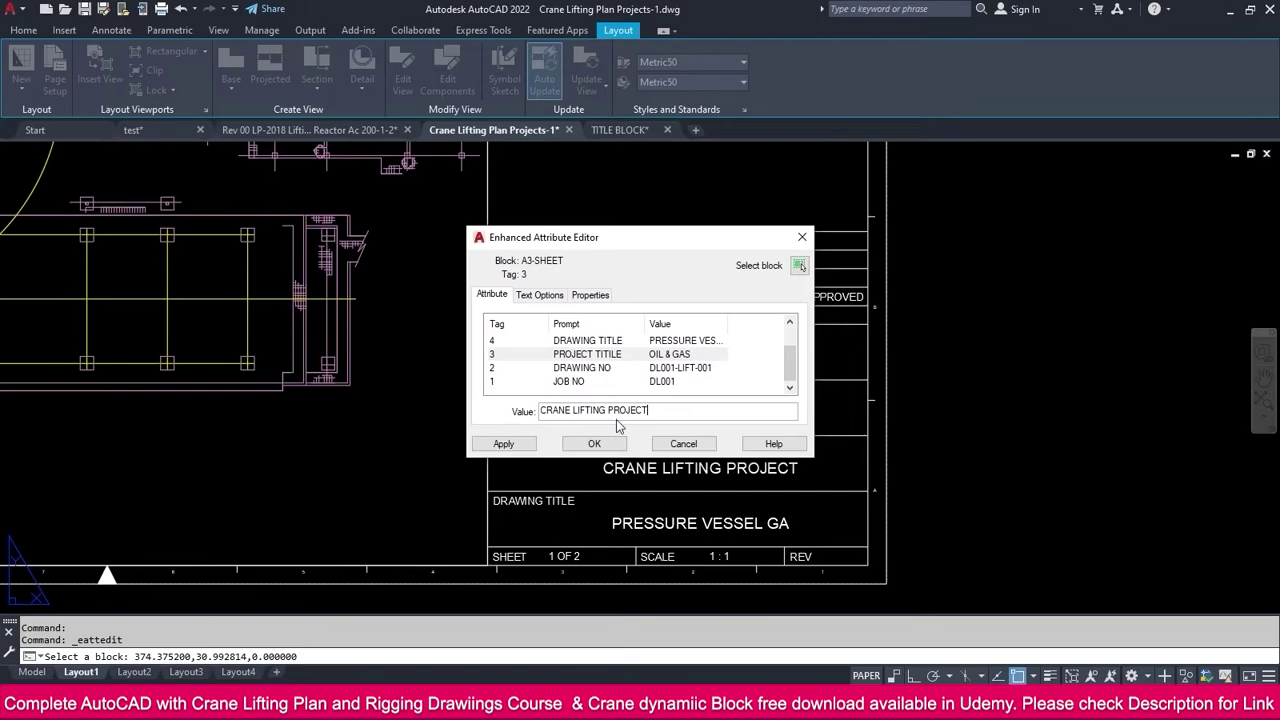
left_click(503, 444)
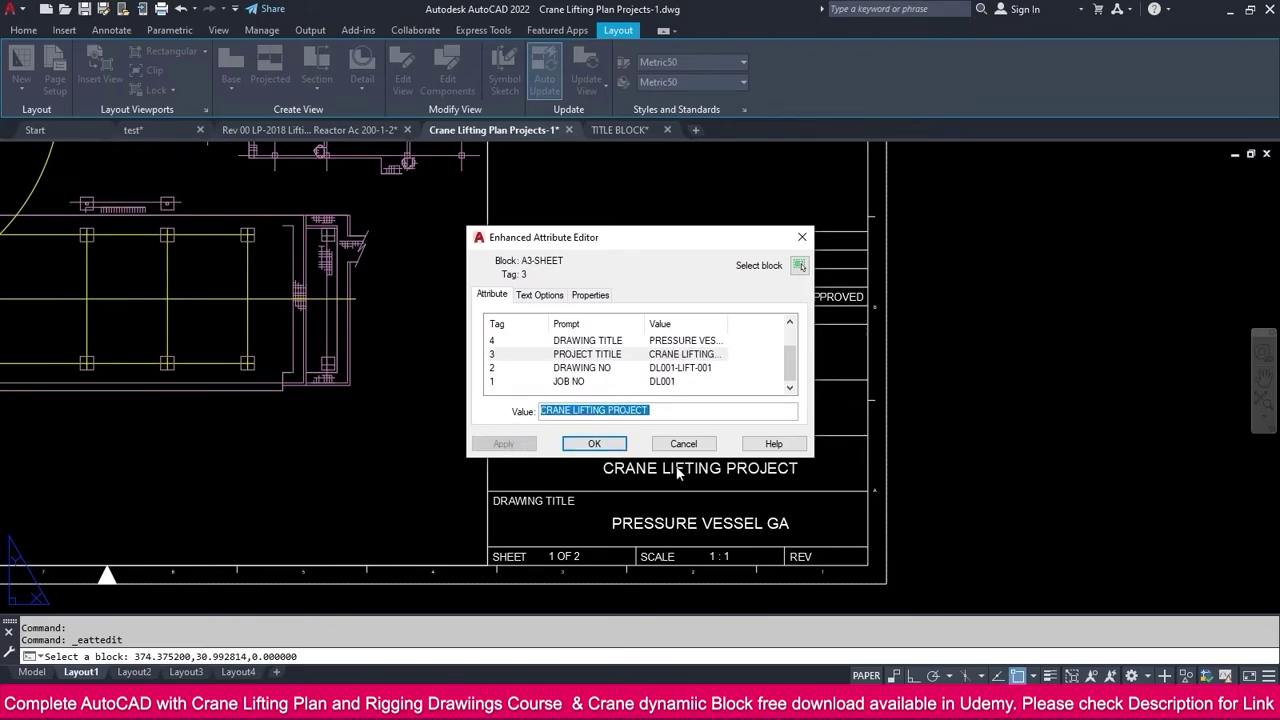
left_click(593, 444)
Change the drawing title in the Layout1 title block to CRANE LIFTING PLAN VIEW
middle_click_drag(641, 513, 643, 485)
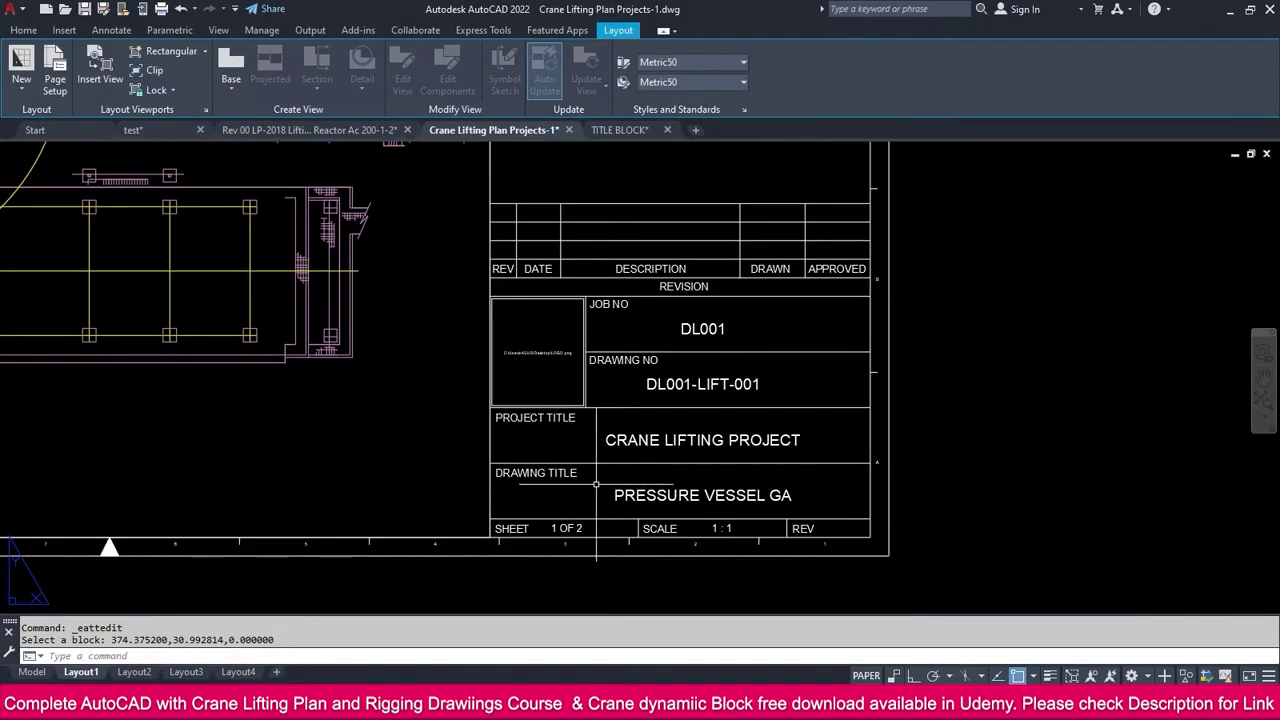
scroll(662, 490, "down", 1)
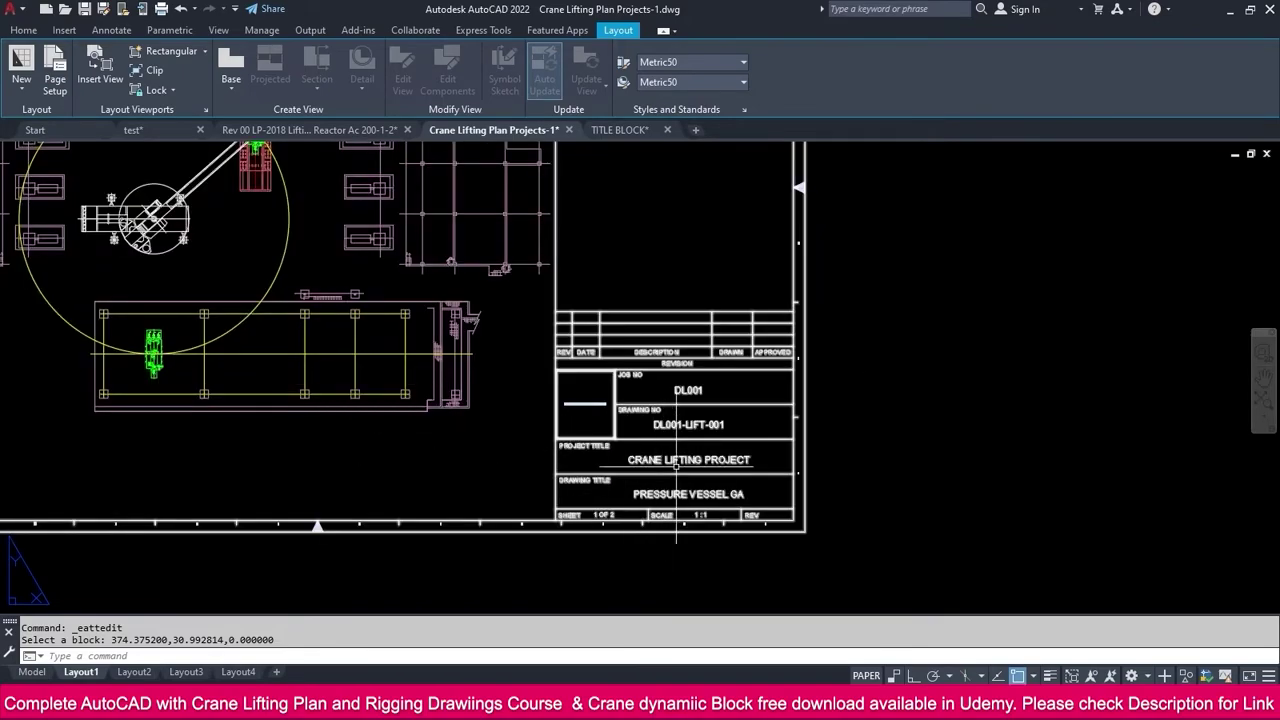
scroll(676, 466, "up", 1)
left_click(735, 510)
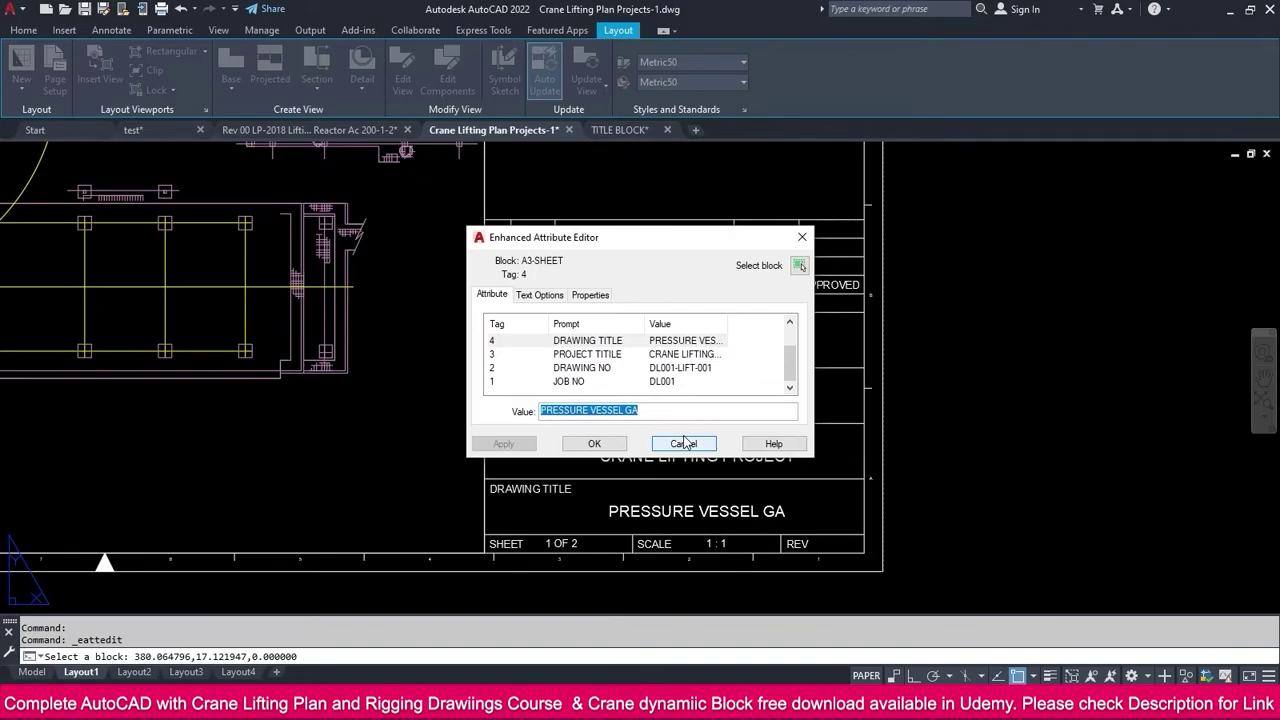
type("CRANE LIFTING P")
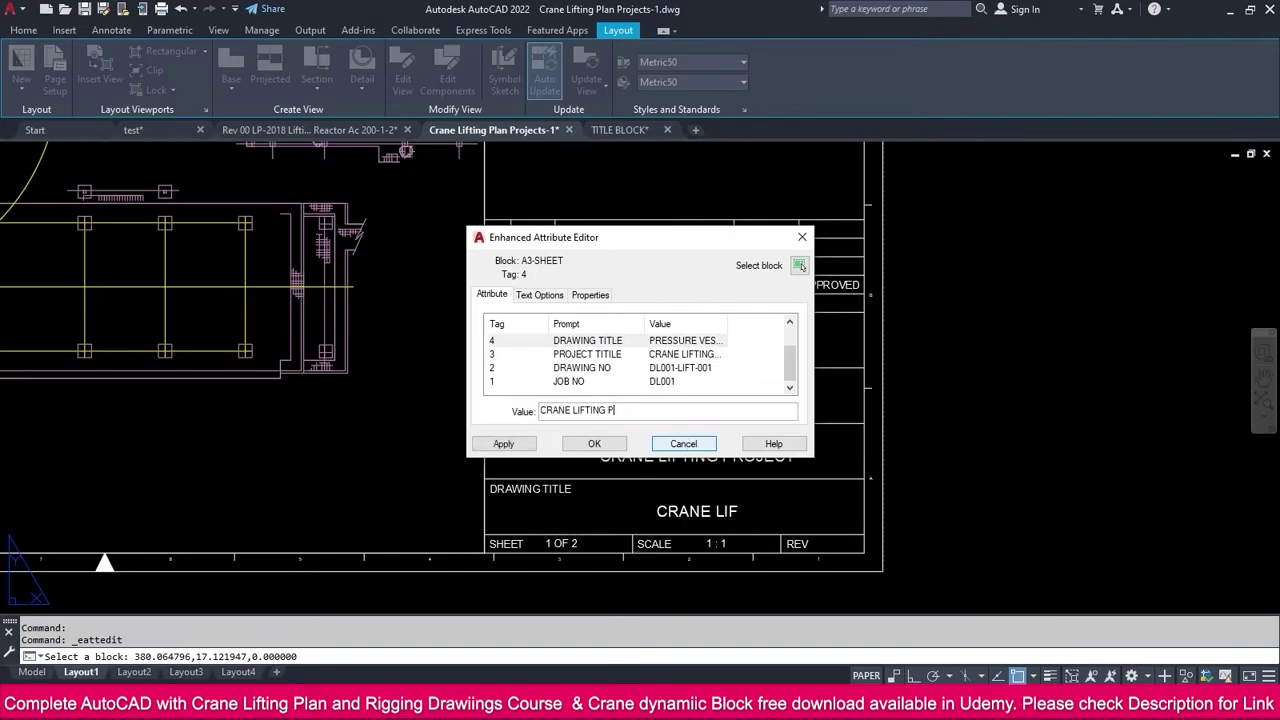
type("LAN VIEW")
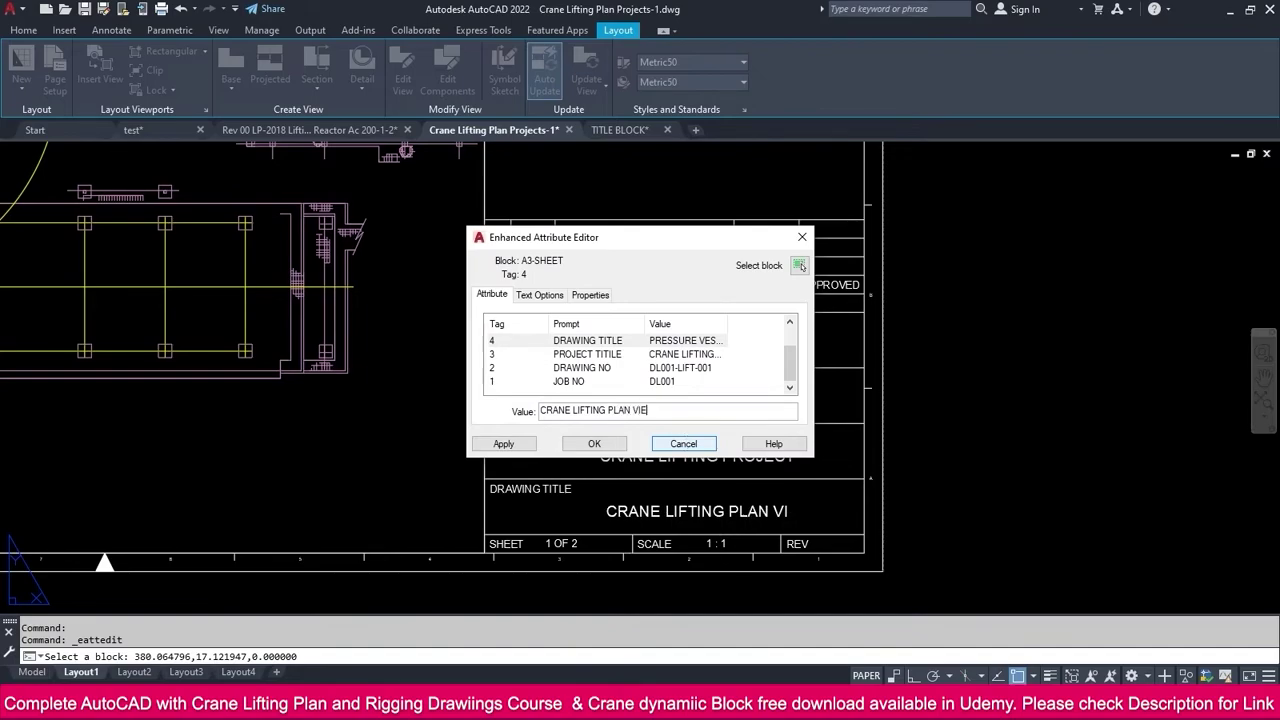
left_click(590, 445)
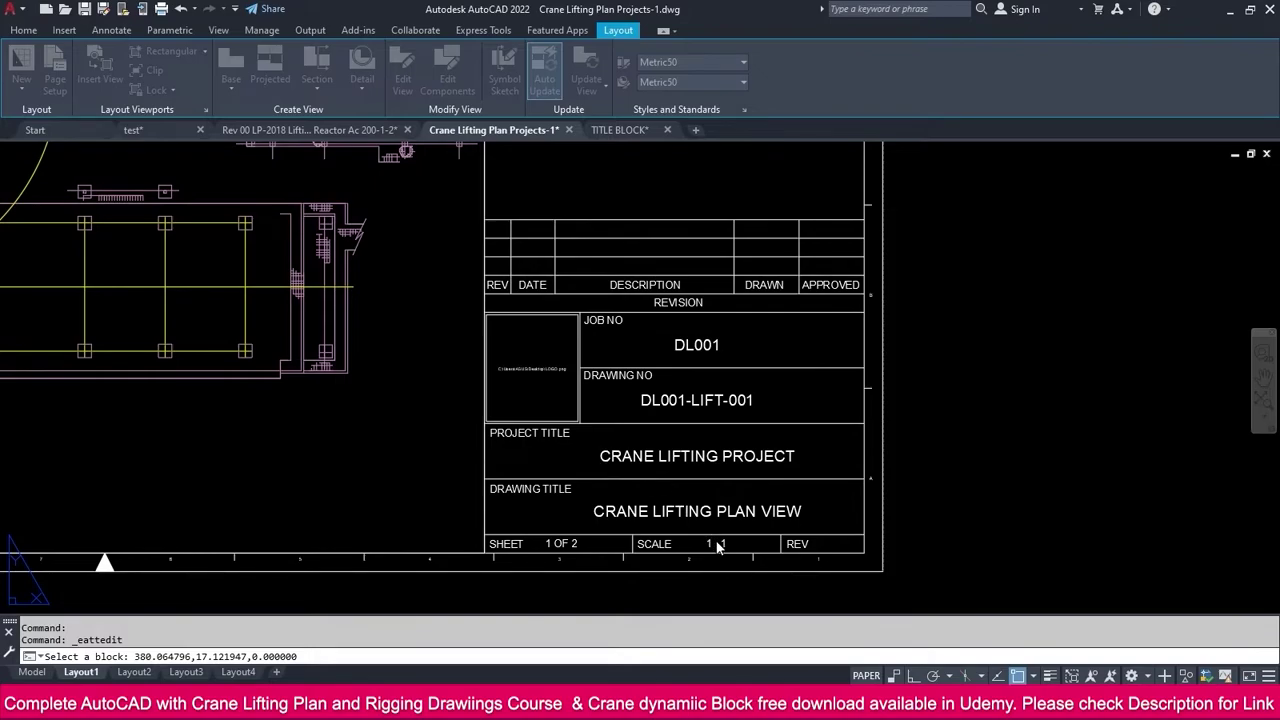
Set the scale to 1 : 275 and the sheet number to 1 OF 4 in the Layout1 title block
key("Escape")
scroll(717, 545, "up", 2)
left_click(727, 546)
key("Escape")
double_click(727, 545)
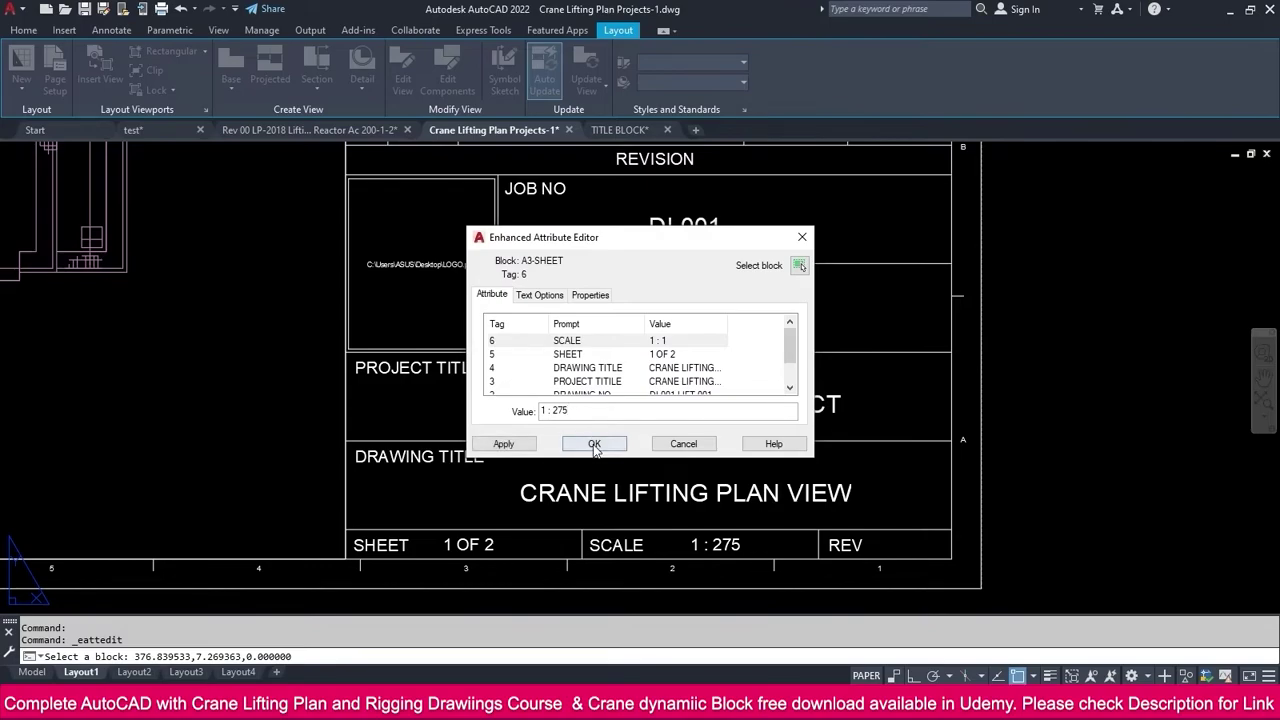
left_click(594, 444)
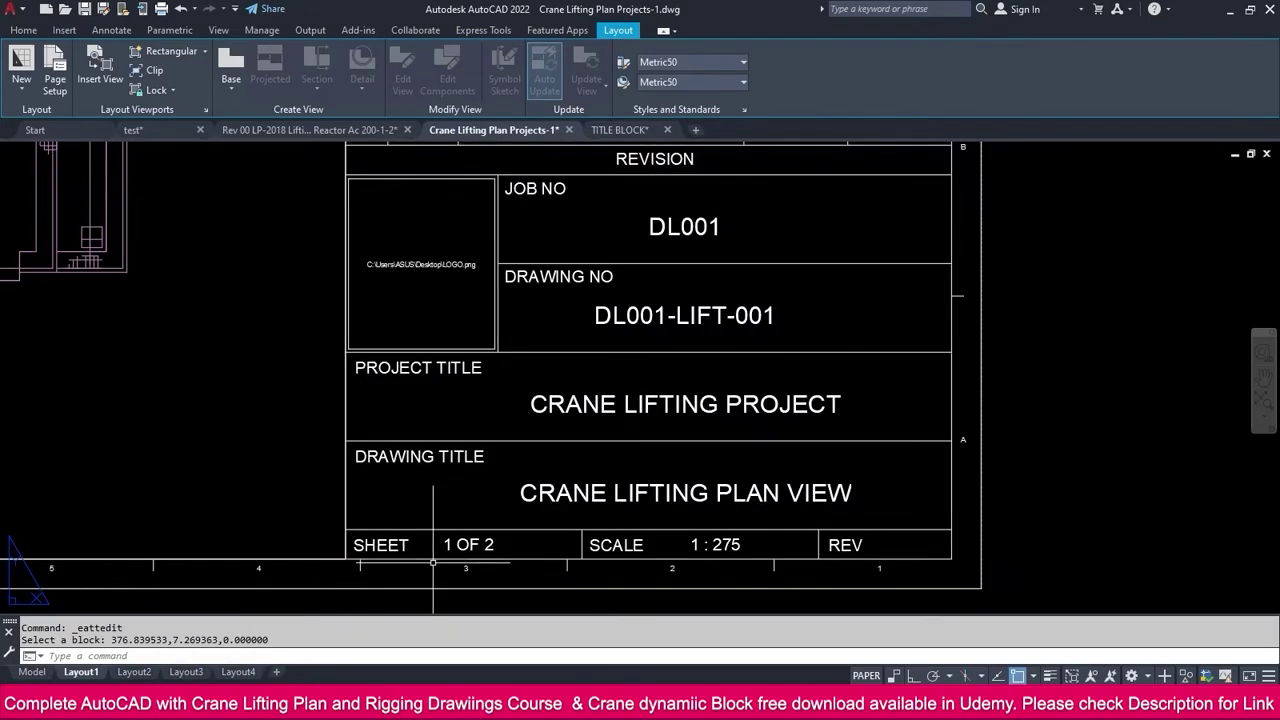
left_click(468, 546)
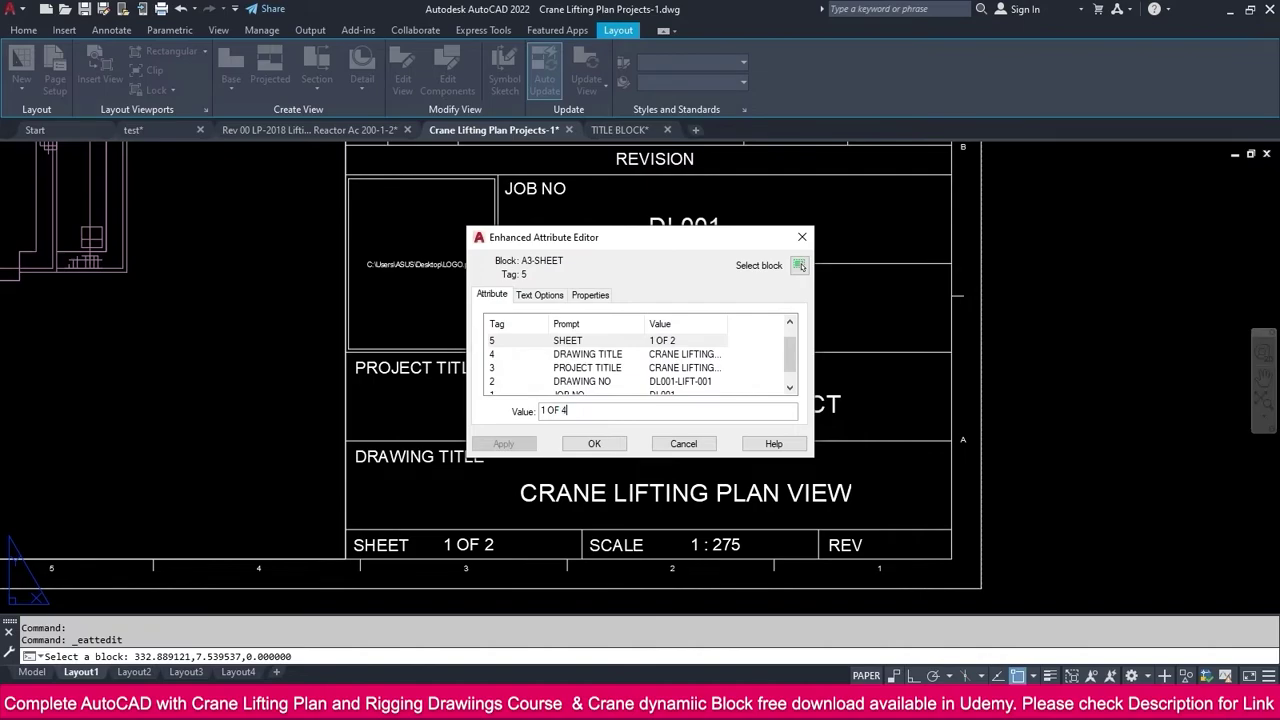
left_click(594, 444)
Change the drawing number in the Layout2 title block to DL001-LIFT-002
scroll(856, 563, "down", 4)
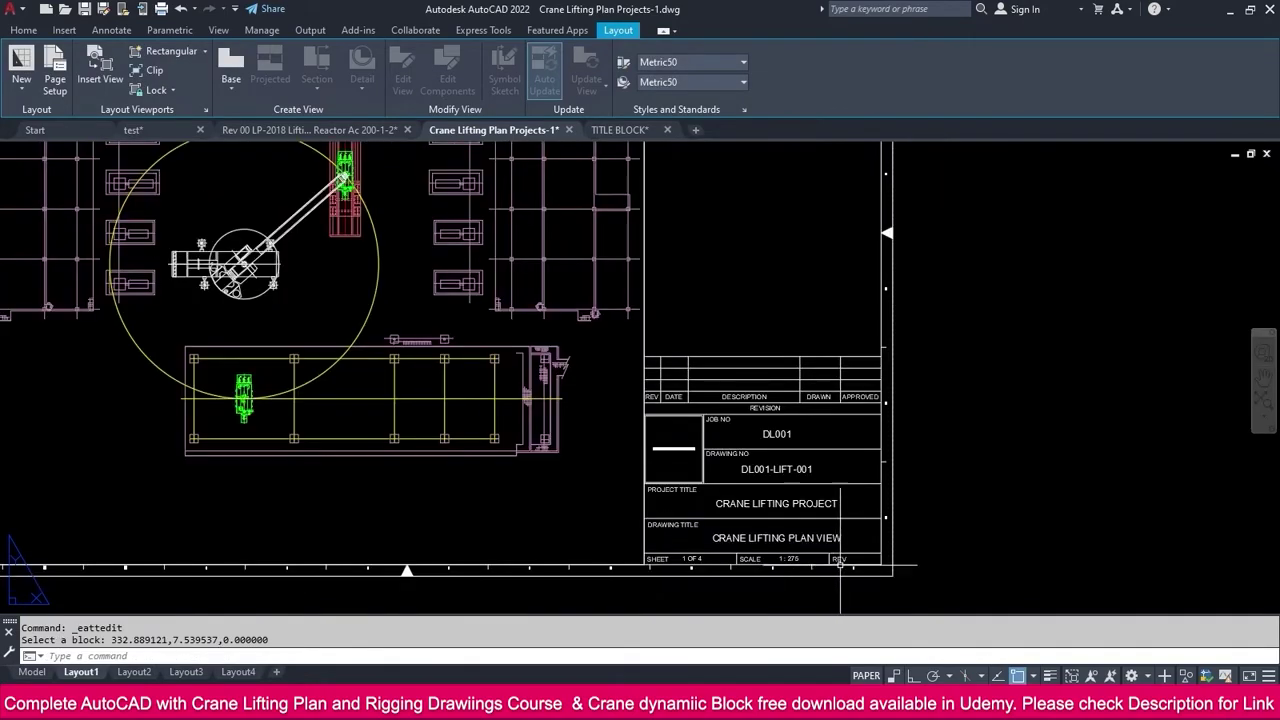
scroll(850, 560, "up", 2)
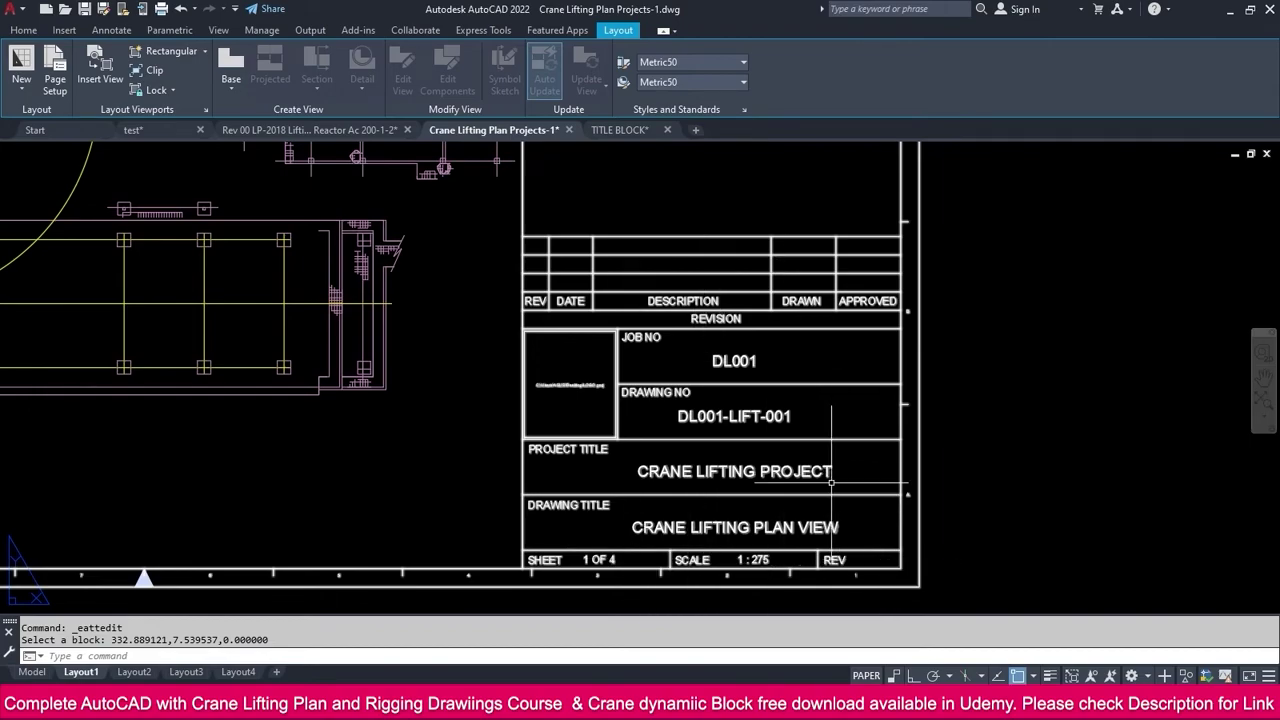
scroll(826, 468, "down", 2)
middle_click_drag(645, 540, 720, 545)
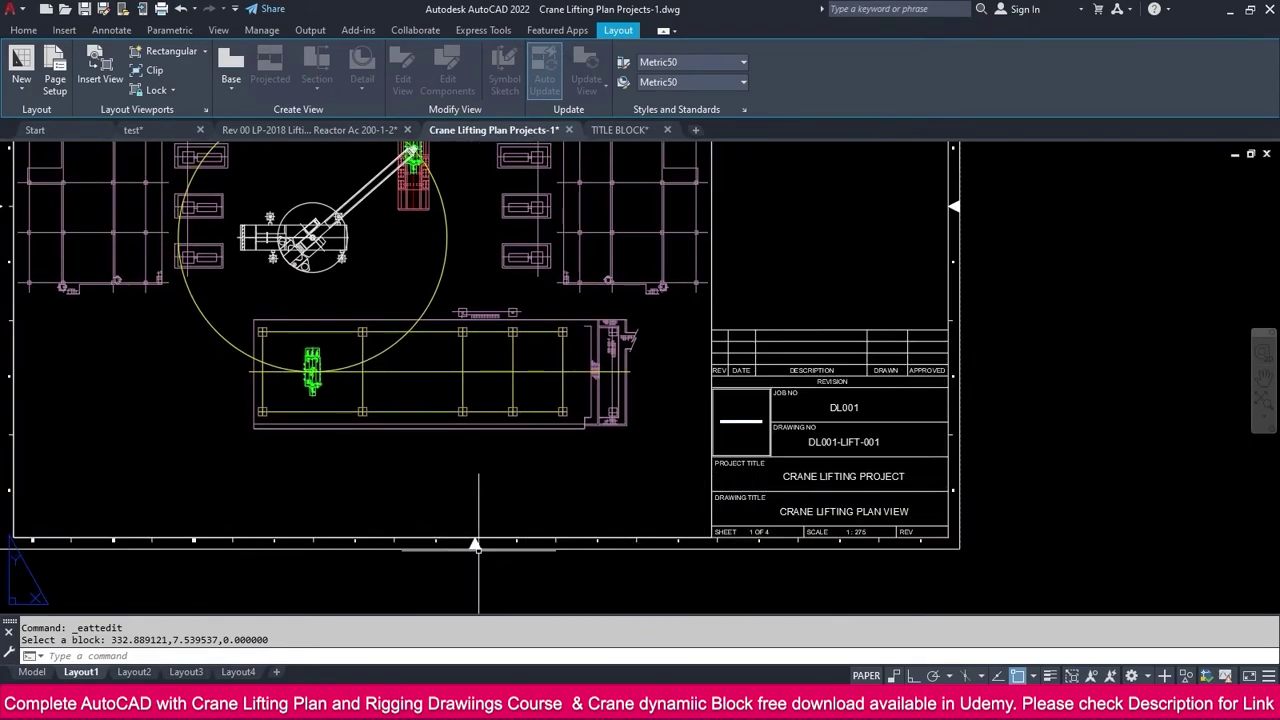
left_click(147, 675)
scroll(800, 450, "up", 4)
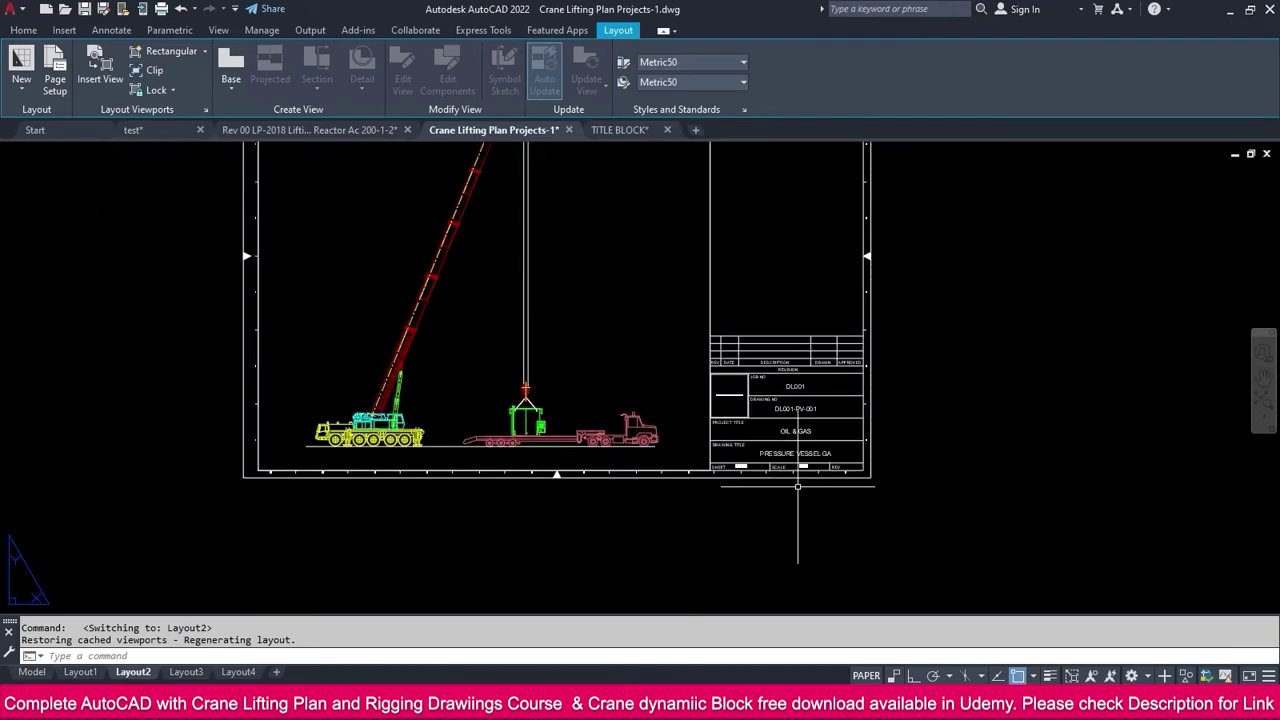
scroll(810, 418, "up", 2)
double_click(780, 393)
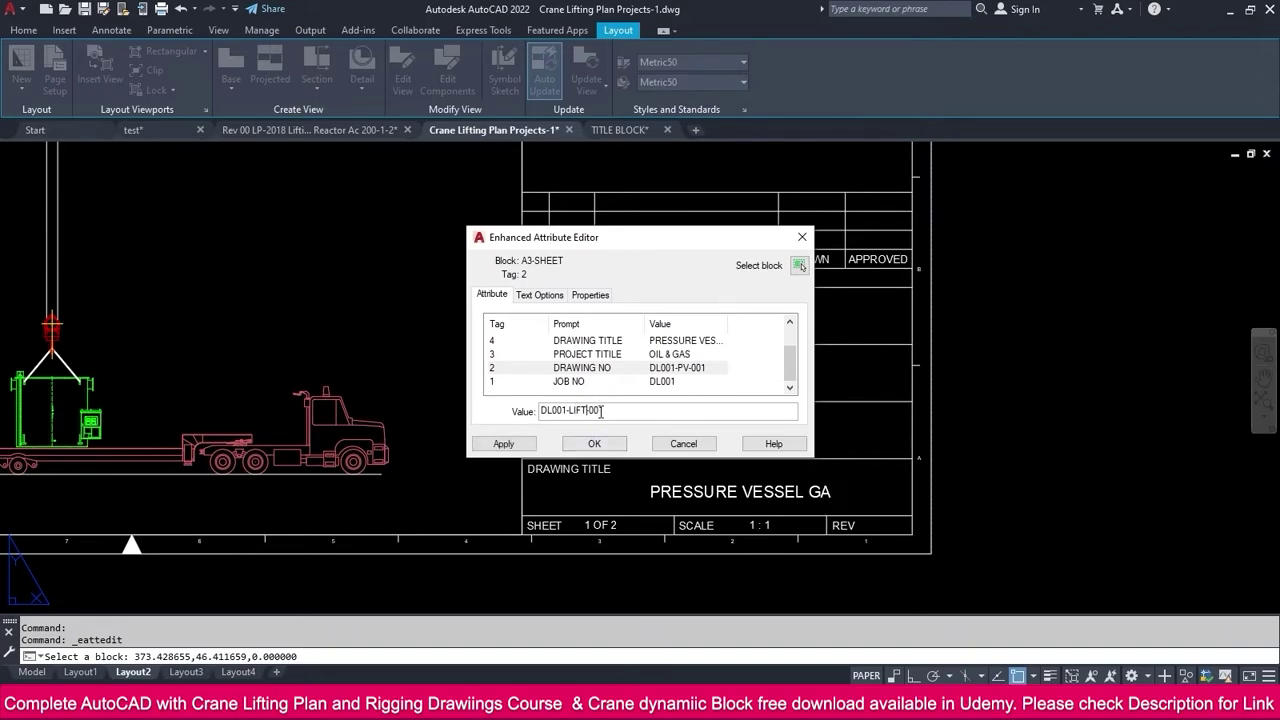
left_click(617, 450)
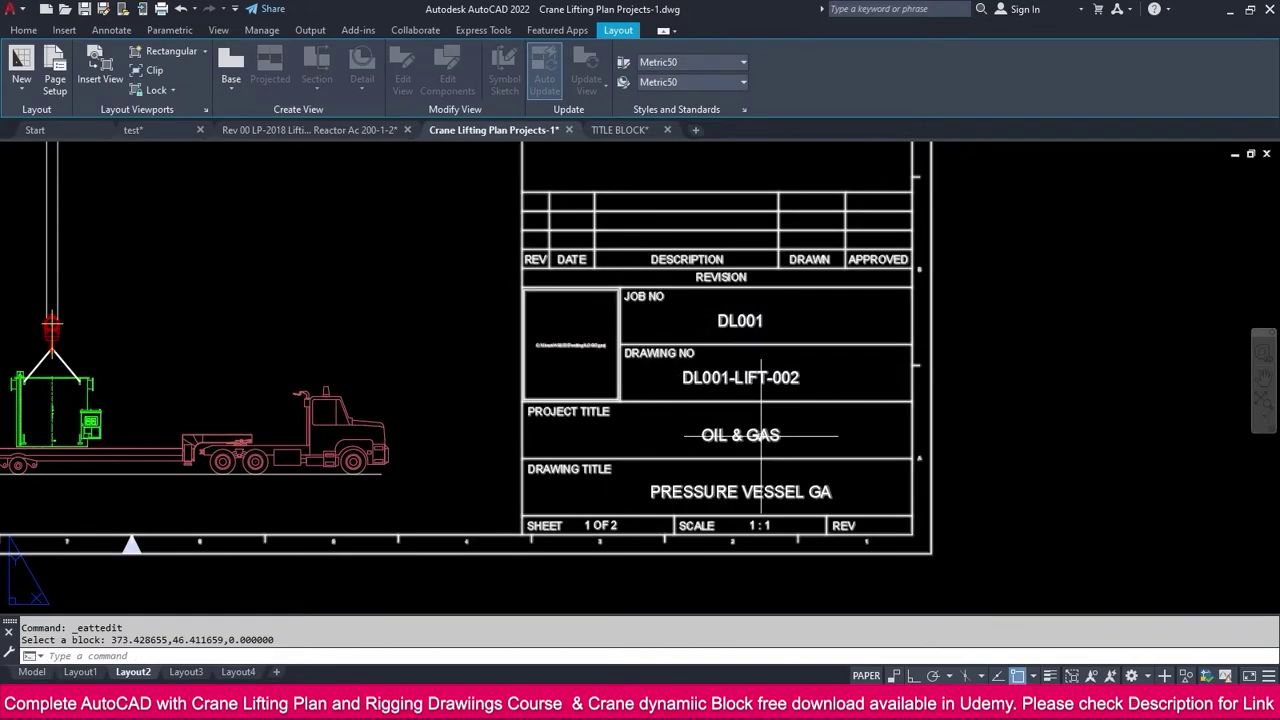
Copy the project title CRANE LIFTING PROJECT from the Layout1 title block into the Layout2 title block
left_click(72, 676)
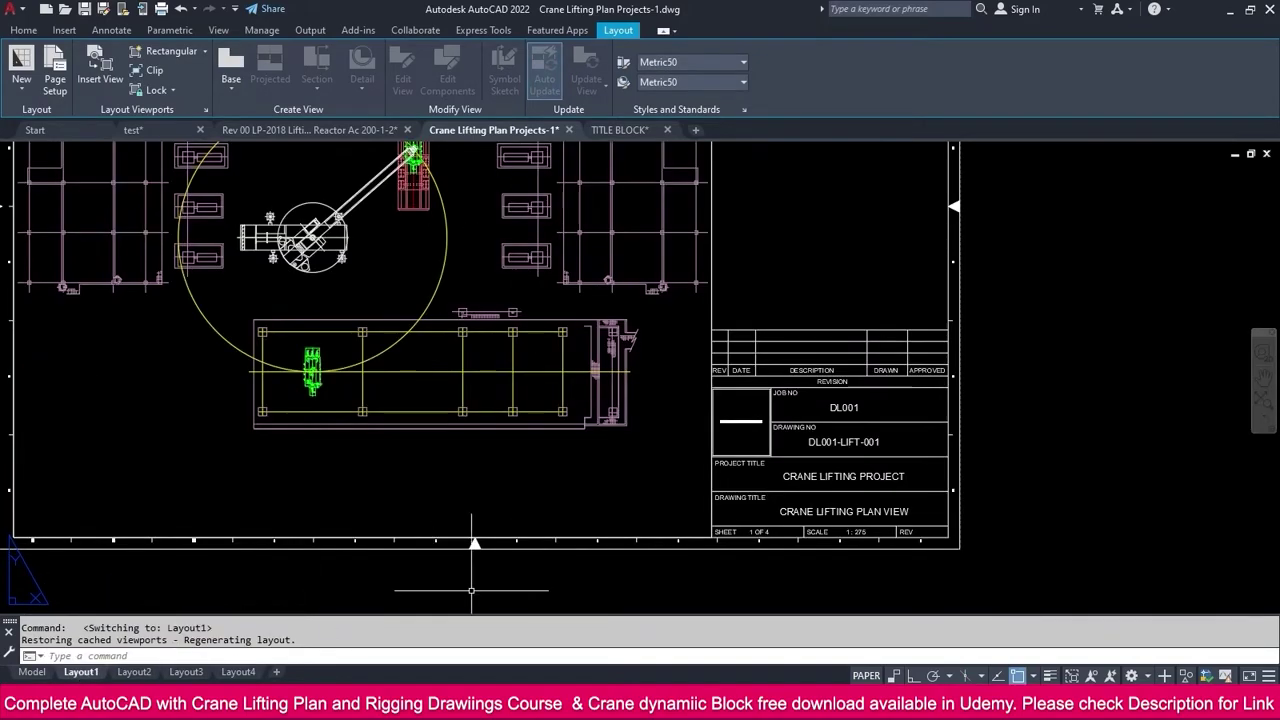
double_click(888, 484)
key("ctrl+c")
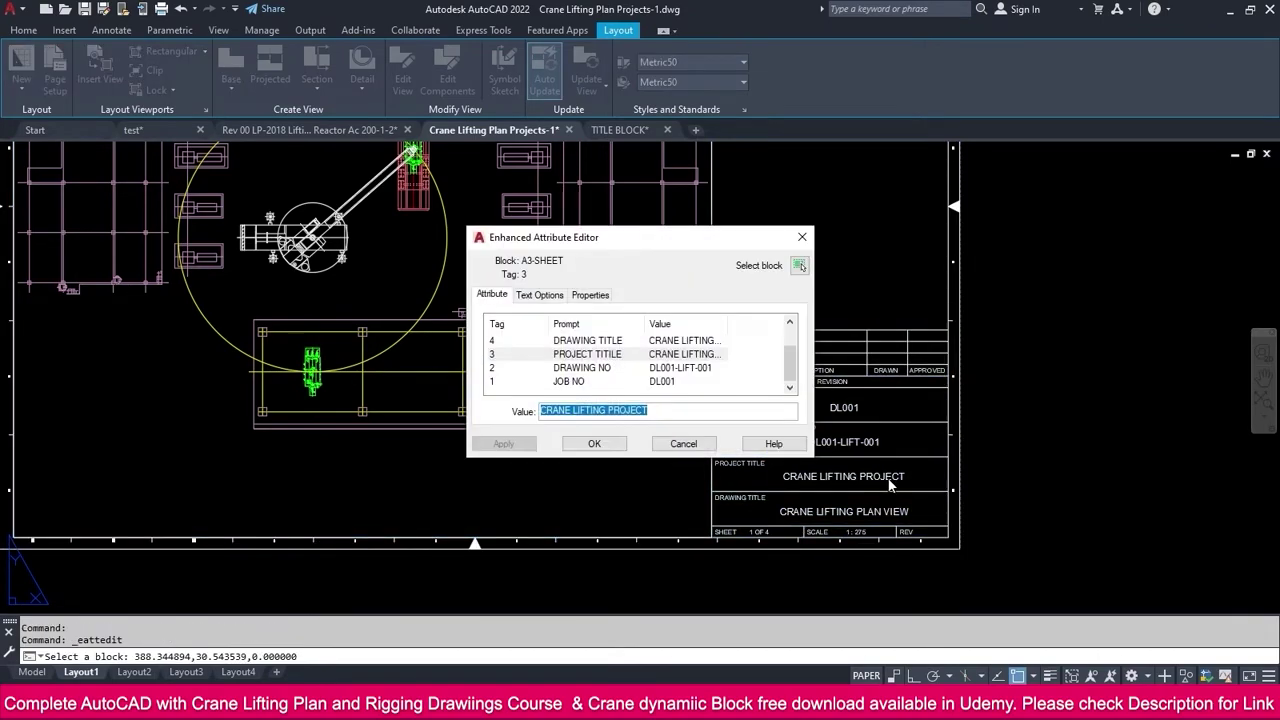
key("Escape")
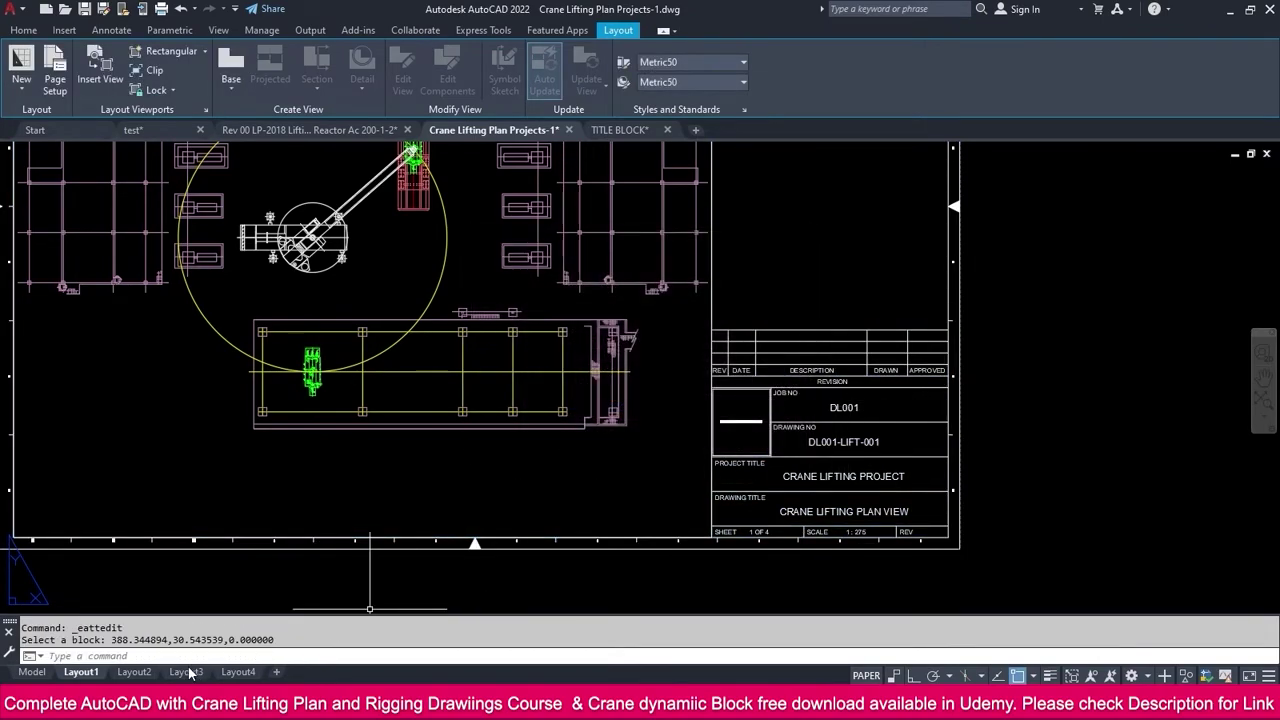
left_click(140, 674)
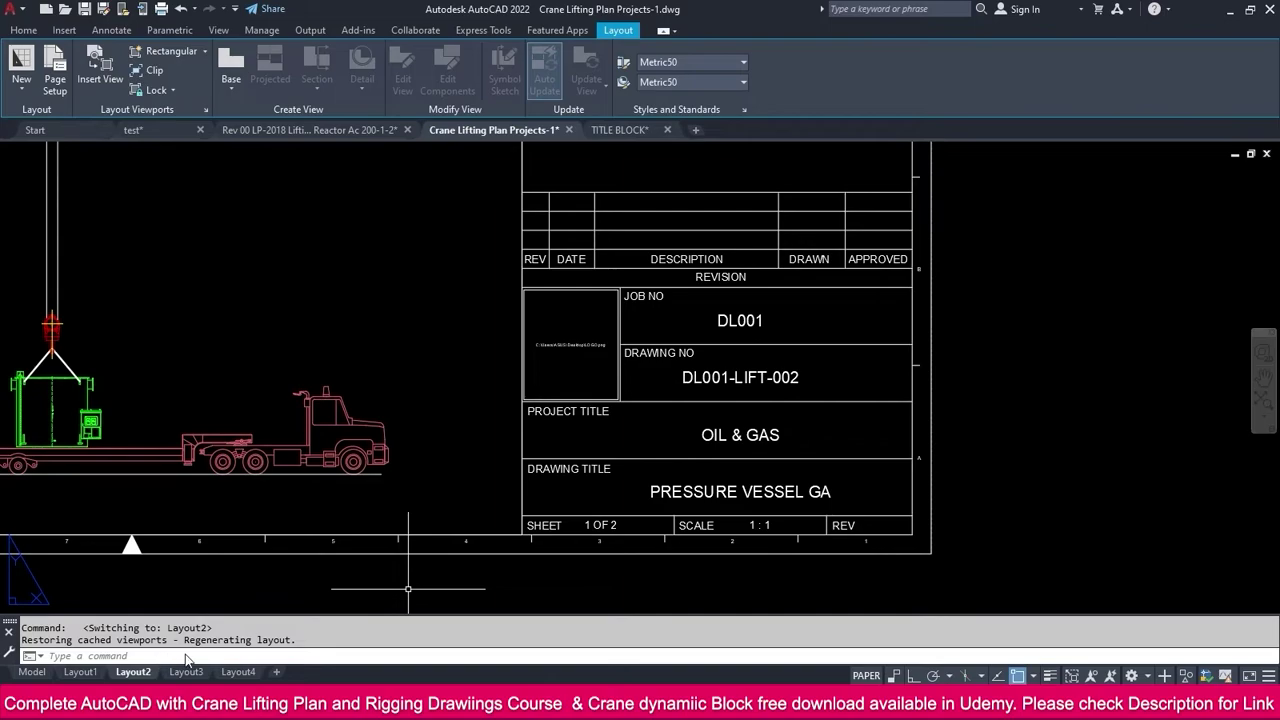
double_click(750, 436)
key("ctrl+v")
left_click(583, 447)
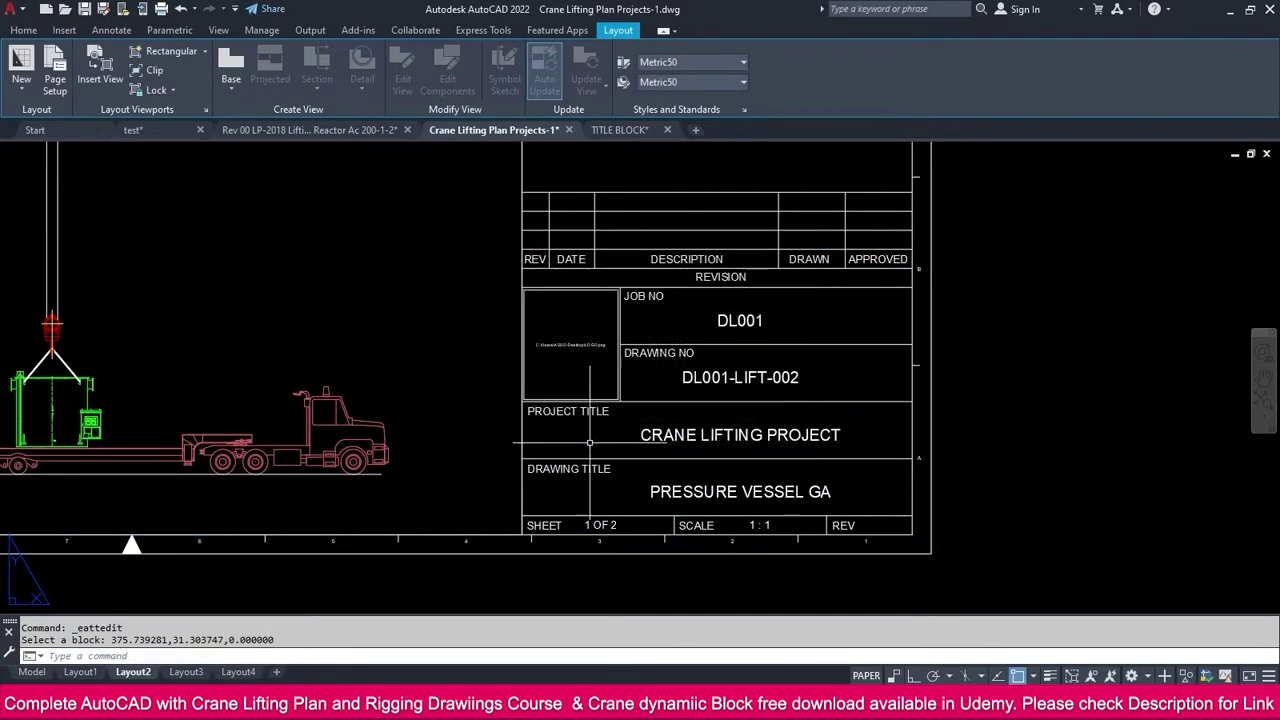
Paste CRANE LIFTING PROJECT as the project title in the Layout3 title block
left_click(184, 672)
scroll(680, 470, "up", 4)
double_click(617, 490)
key("ctrl+v")
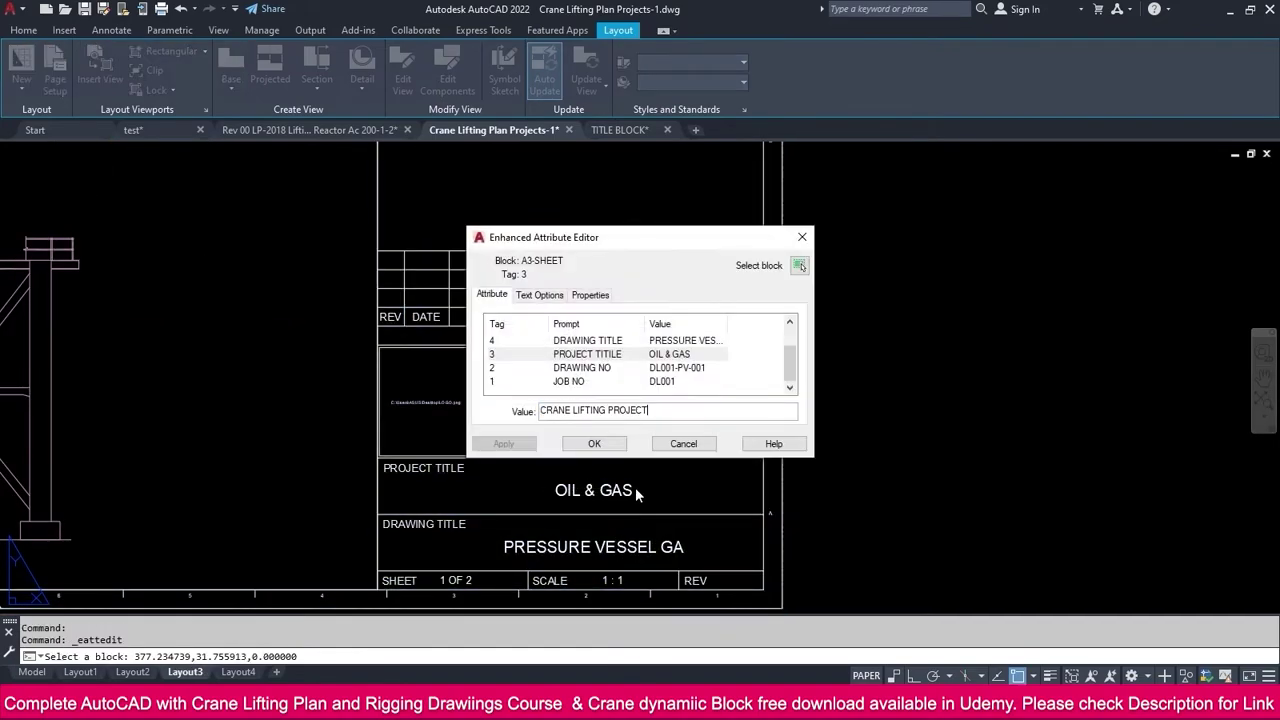
left_click(586, 443)
Paste CRANE LIFTING PROJECT as the project title in the Layout4 title block
left_click(238, 672)
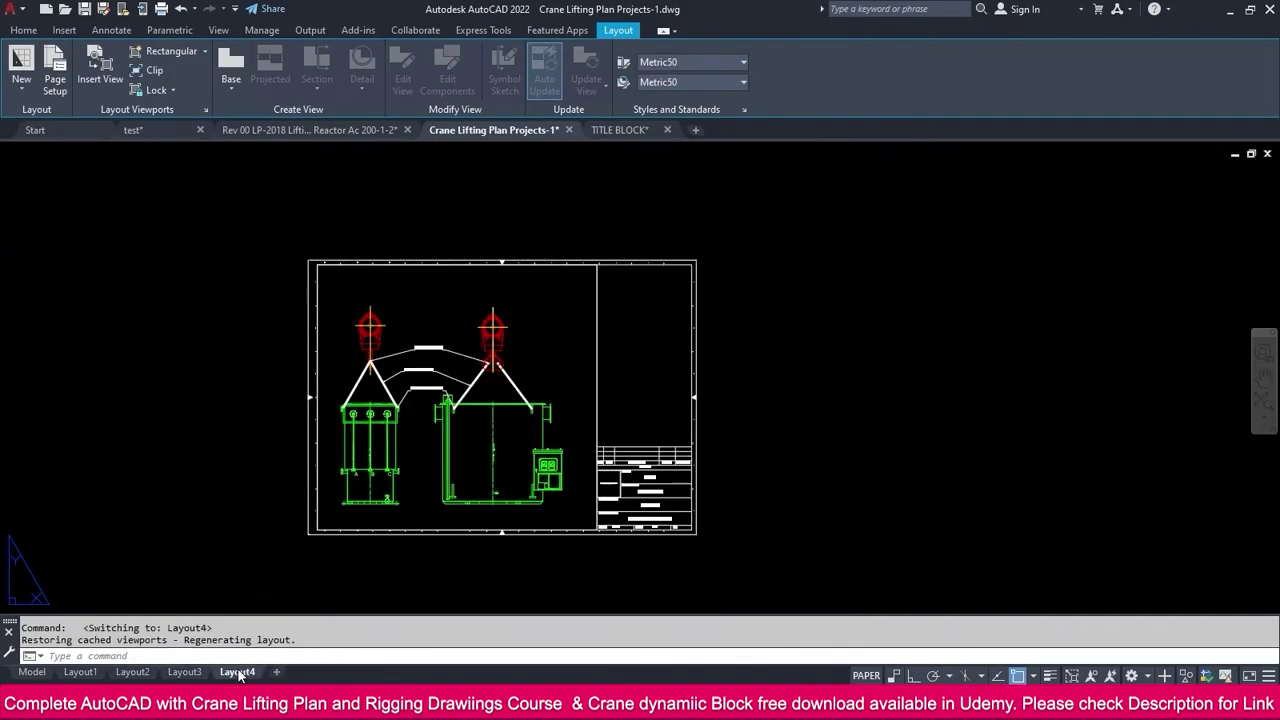
scroll(650, 523, "up", 2)
scroll(649, 525, "up", 2)
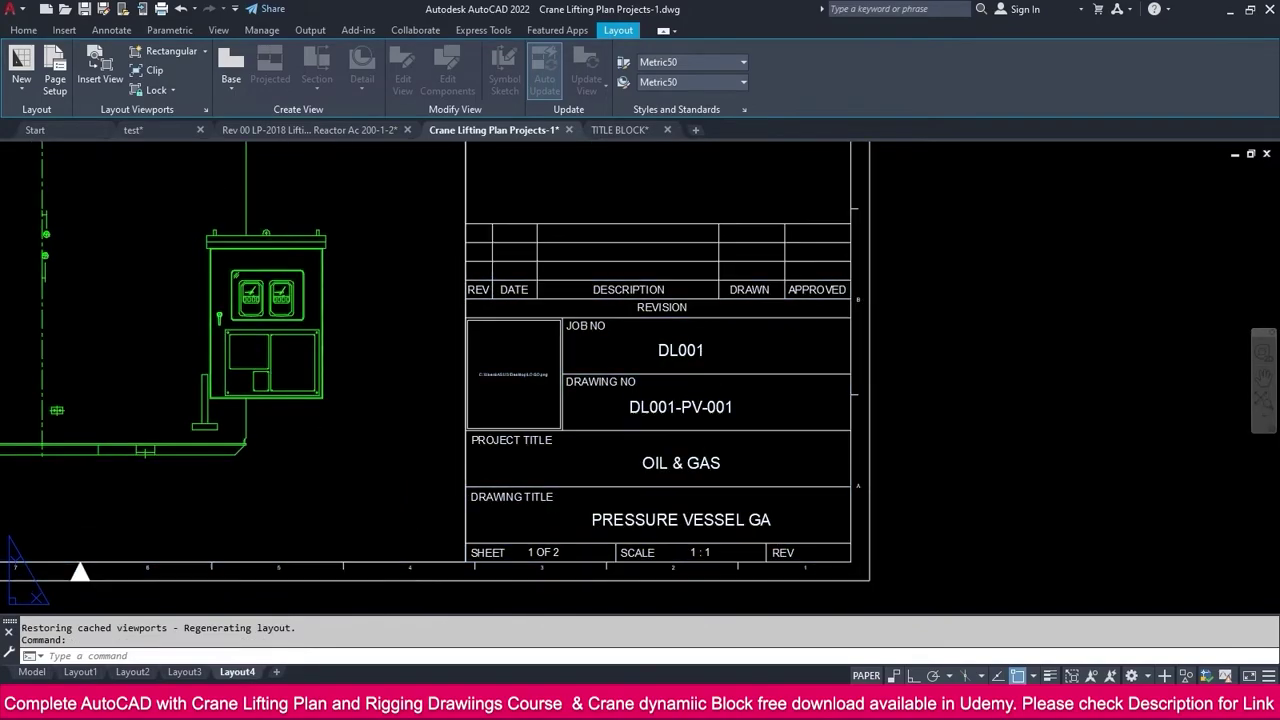
double_click(603, 461)
key("ctrl+v")
left_click(592, 444)
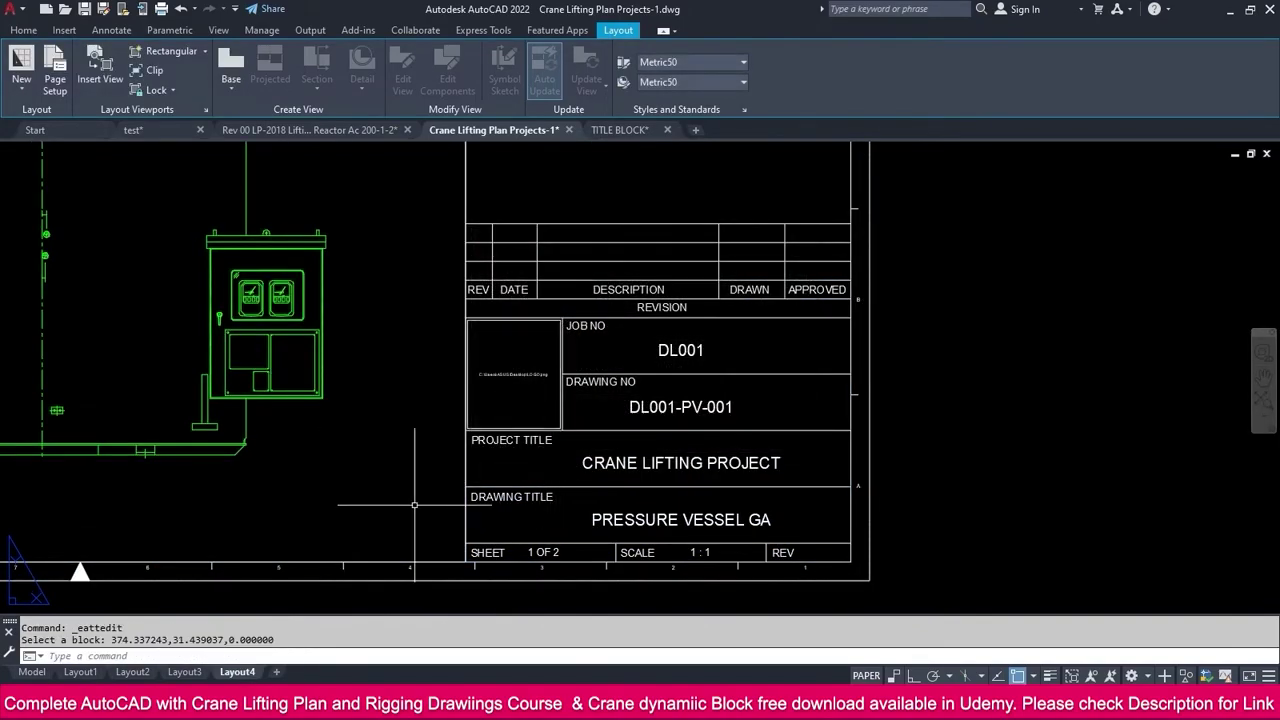
left_click(123, 673)
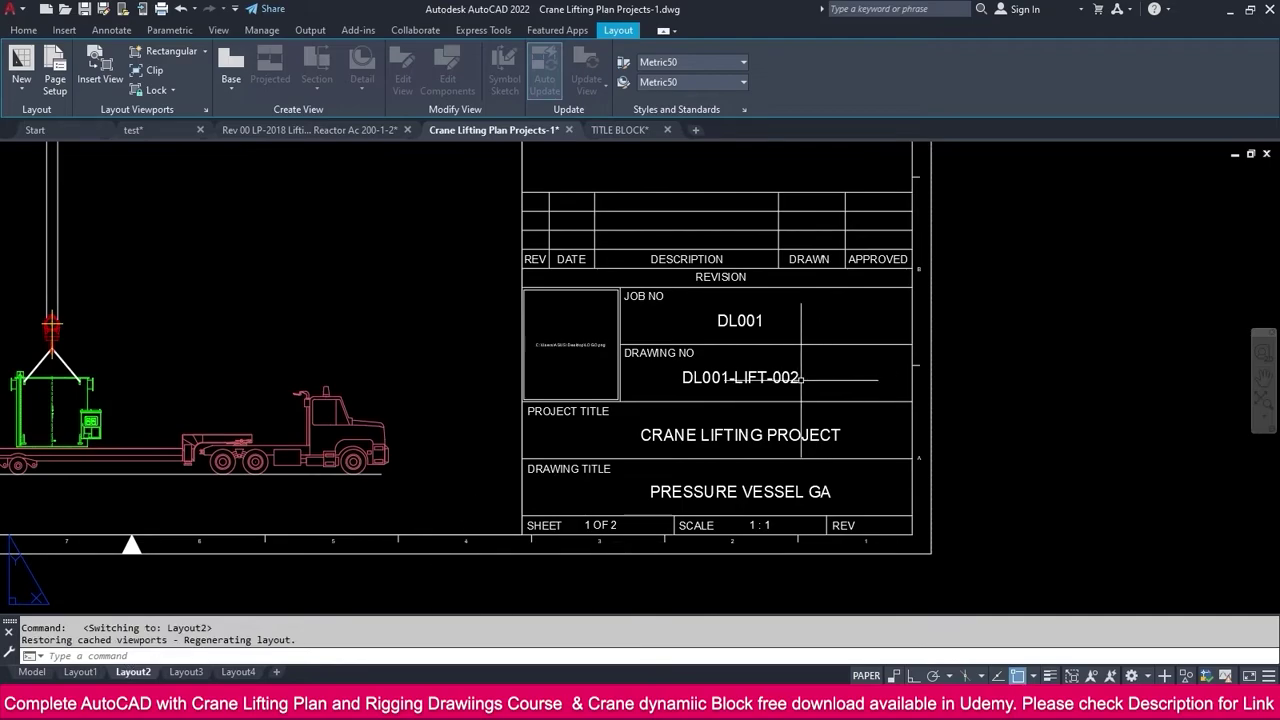
left_click(82, 672)
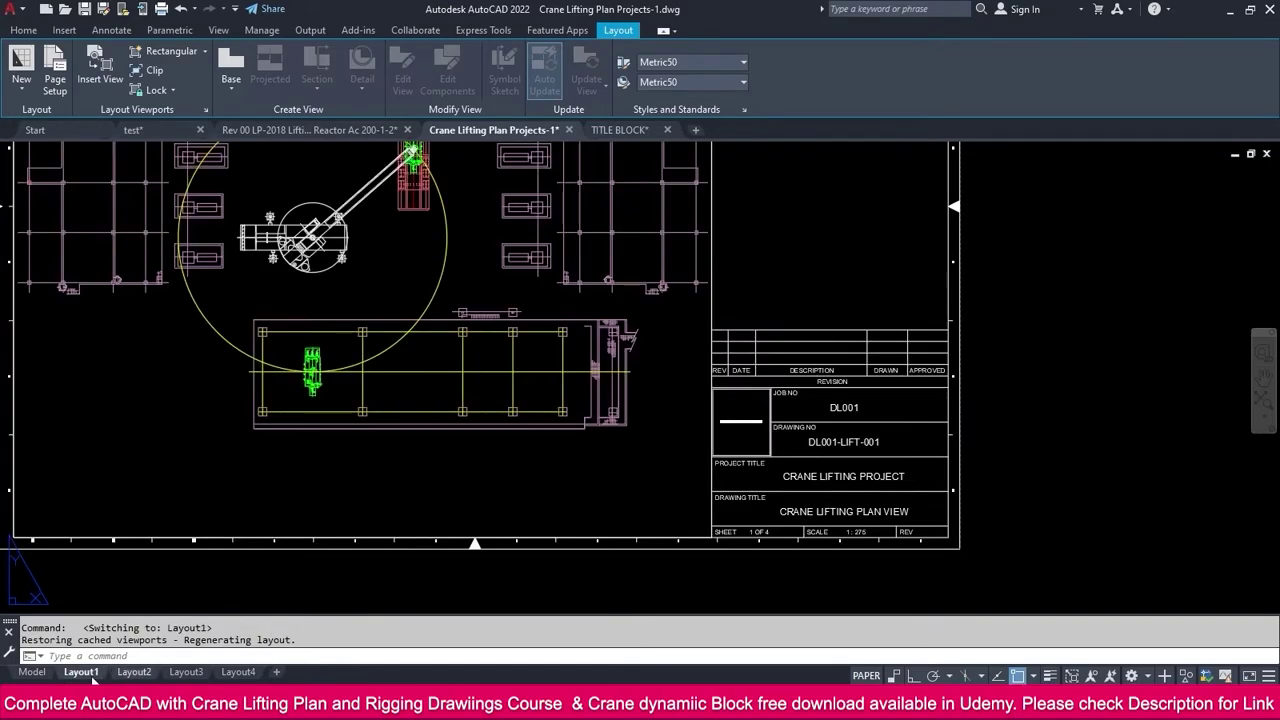
scroll(873, 453, "up", 2)
double_click(870, 448)
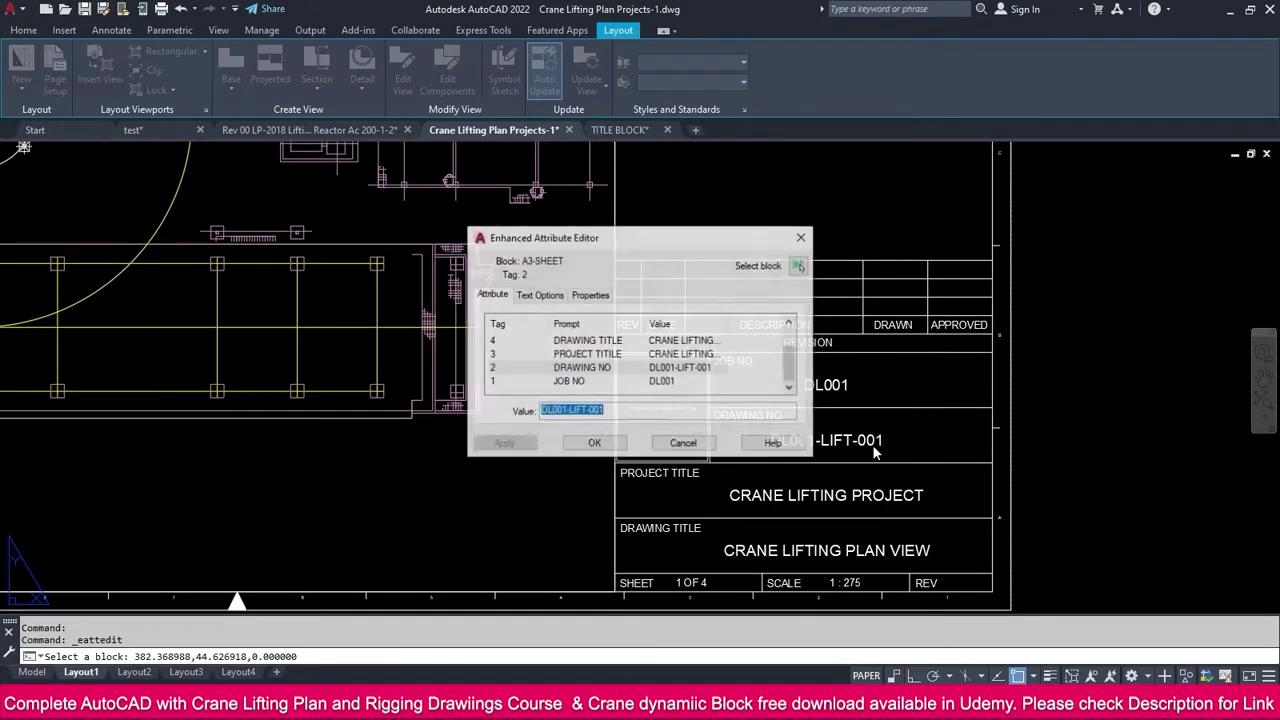
key("Escape")
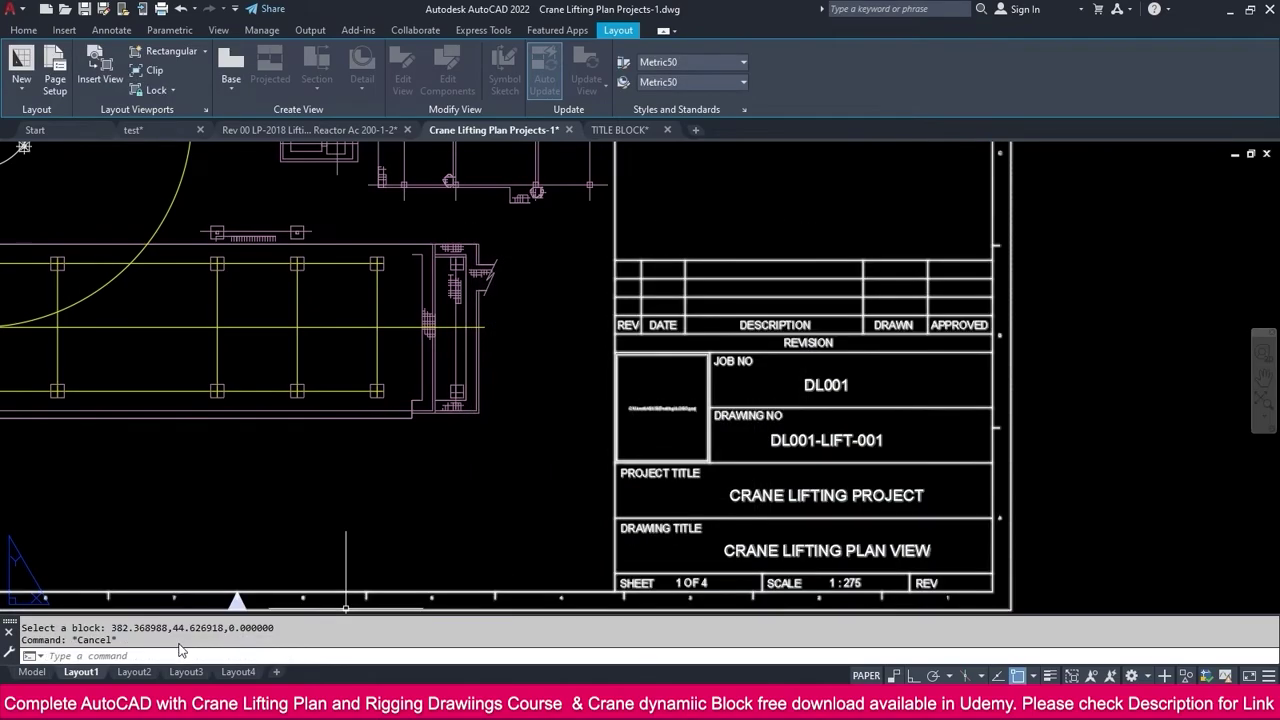
Try to change the drawing number in the Layout2 title block to DL001-LIFT-001
left_click(133, 672)
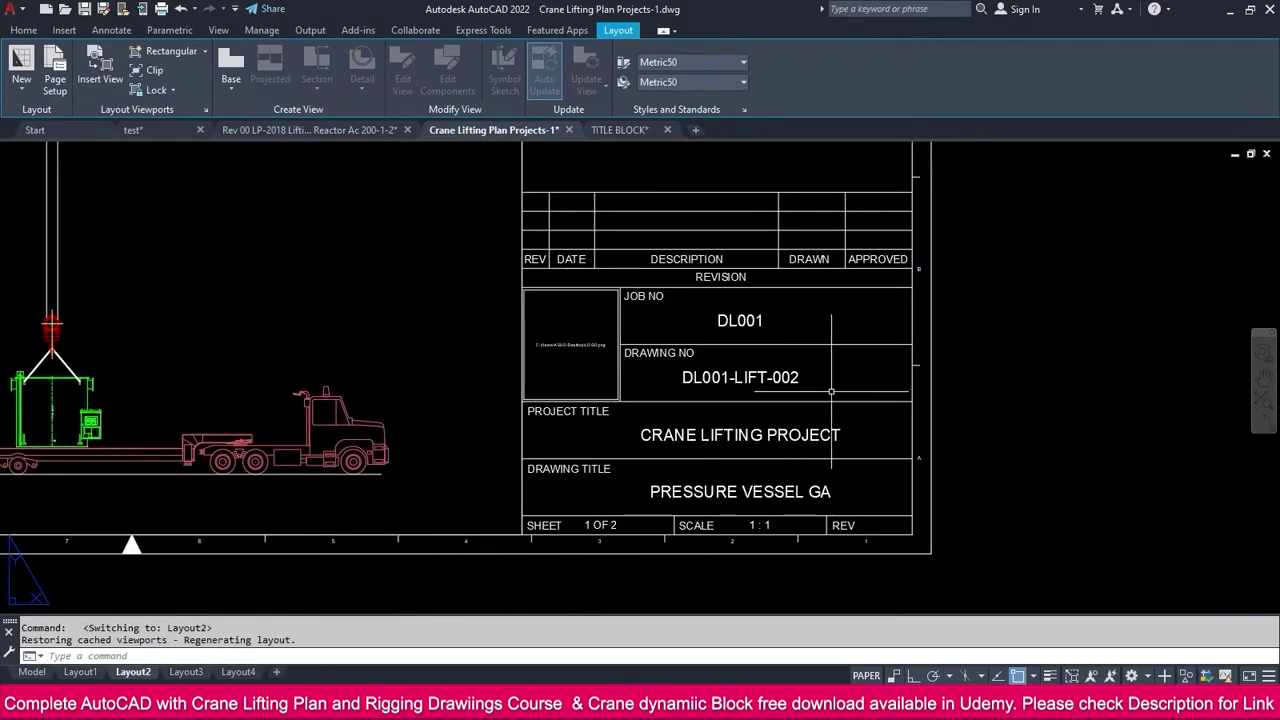
double_click(794, 380)
key("End")
key("BackSpace")
type("1")
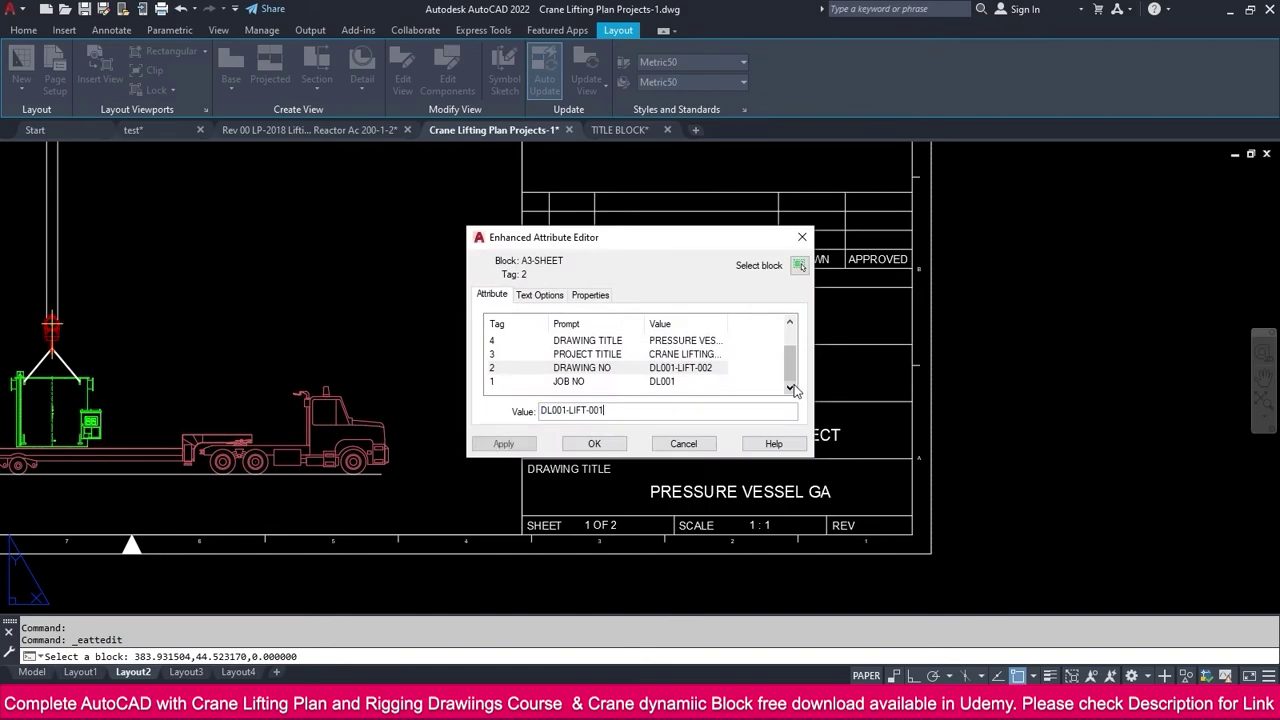
left_click(610, 443)
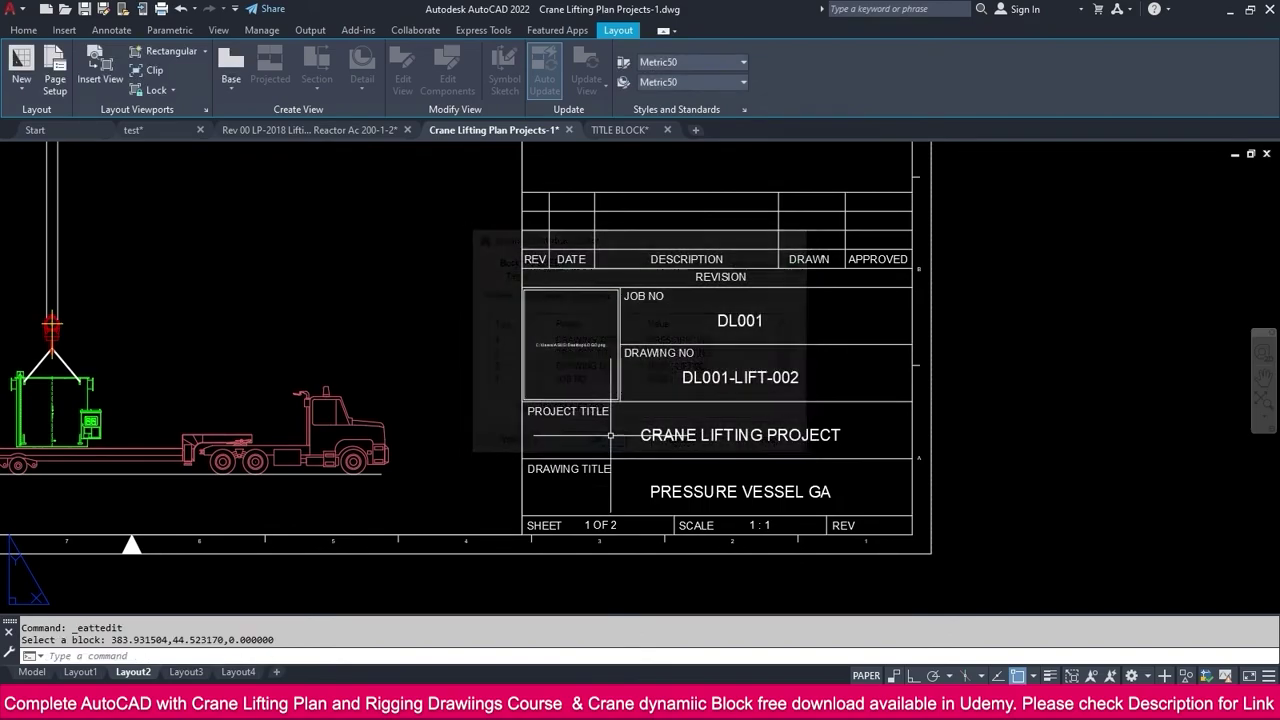
Set the drawing number in the Layout3 title block to DL001-LIFT-003
left_click(185, 672)
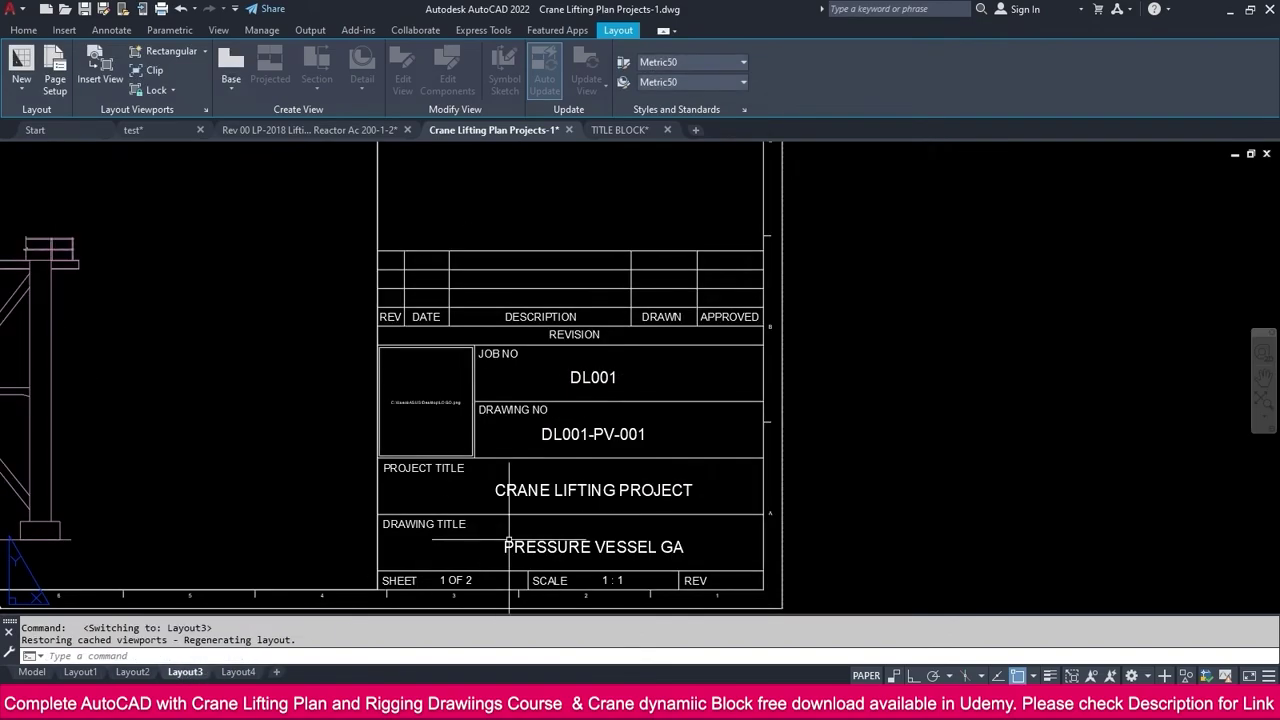
double_click(627, 440)
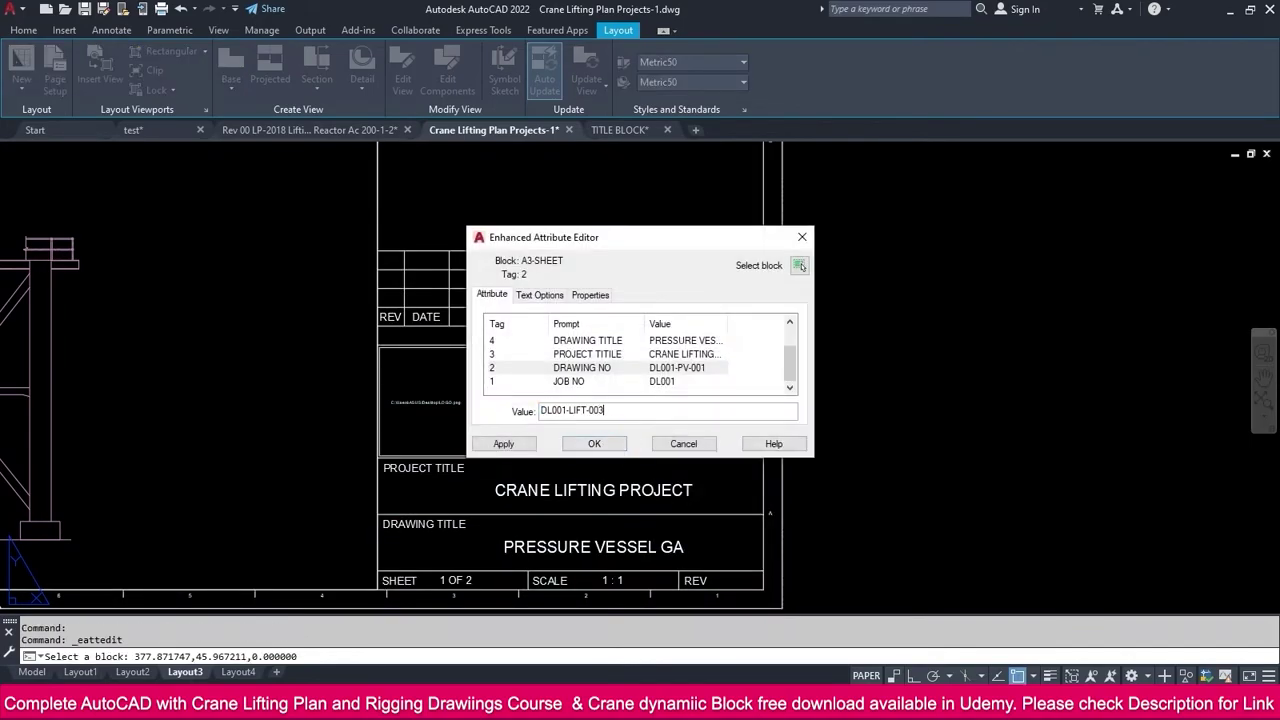
type("DL001-LIFT-003")
left_click(595, 444)
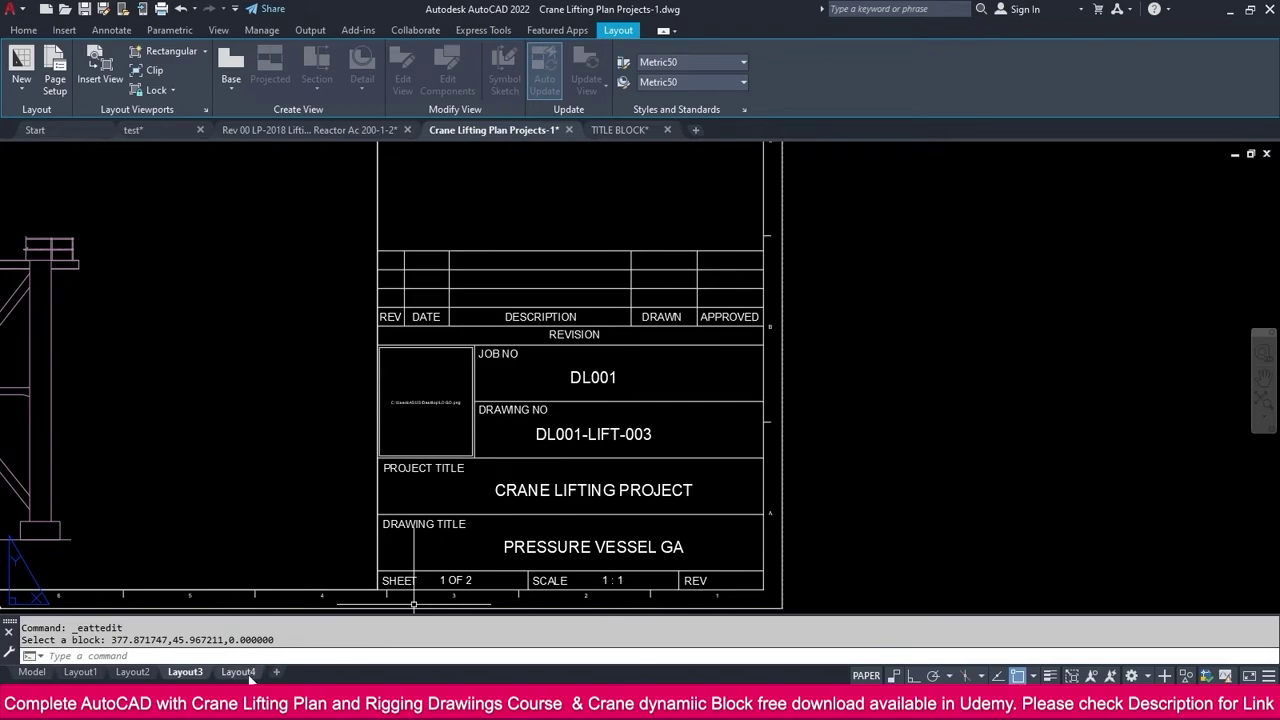
Set the drawing number in the Layout4 title block to DL001-LIFT-004
left_click(240, 672)
double_click(706, 408)
type("DL001-LIFT-001")
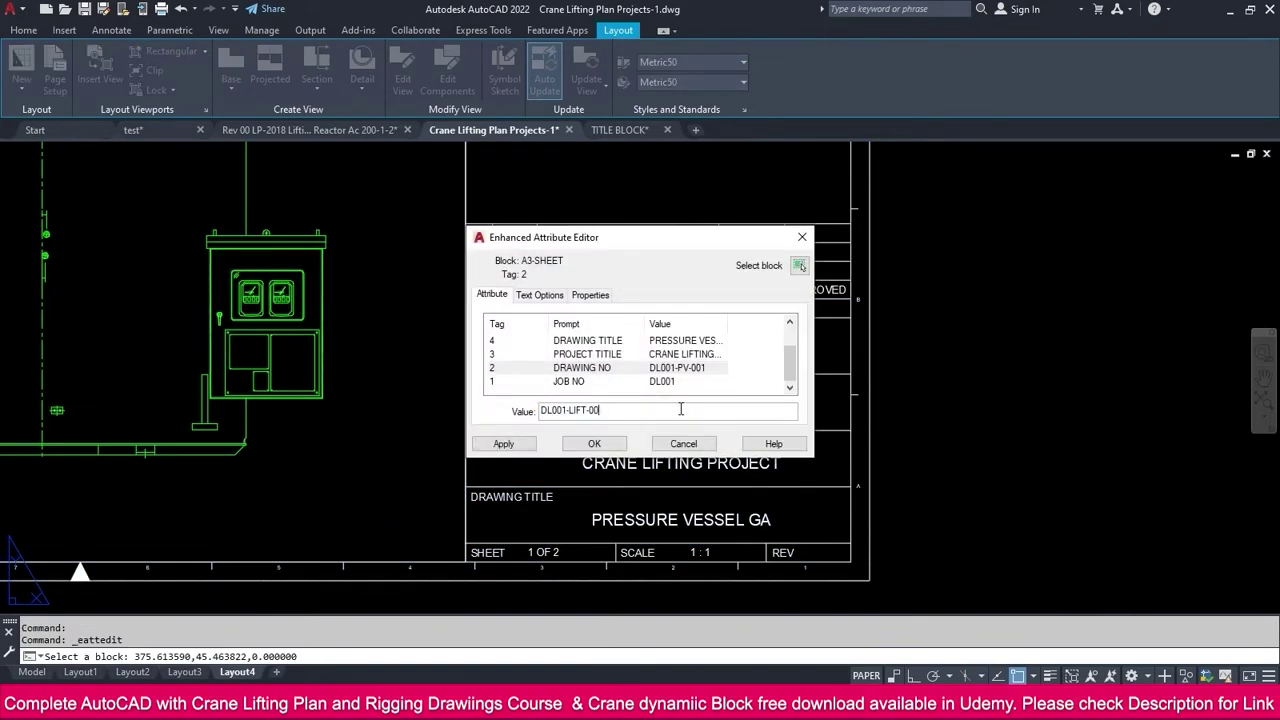
left_click(614, 446)
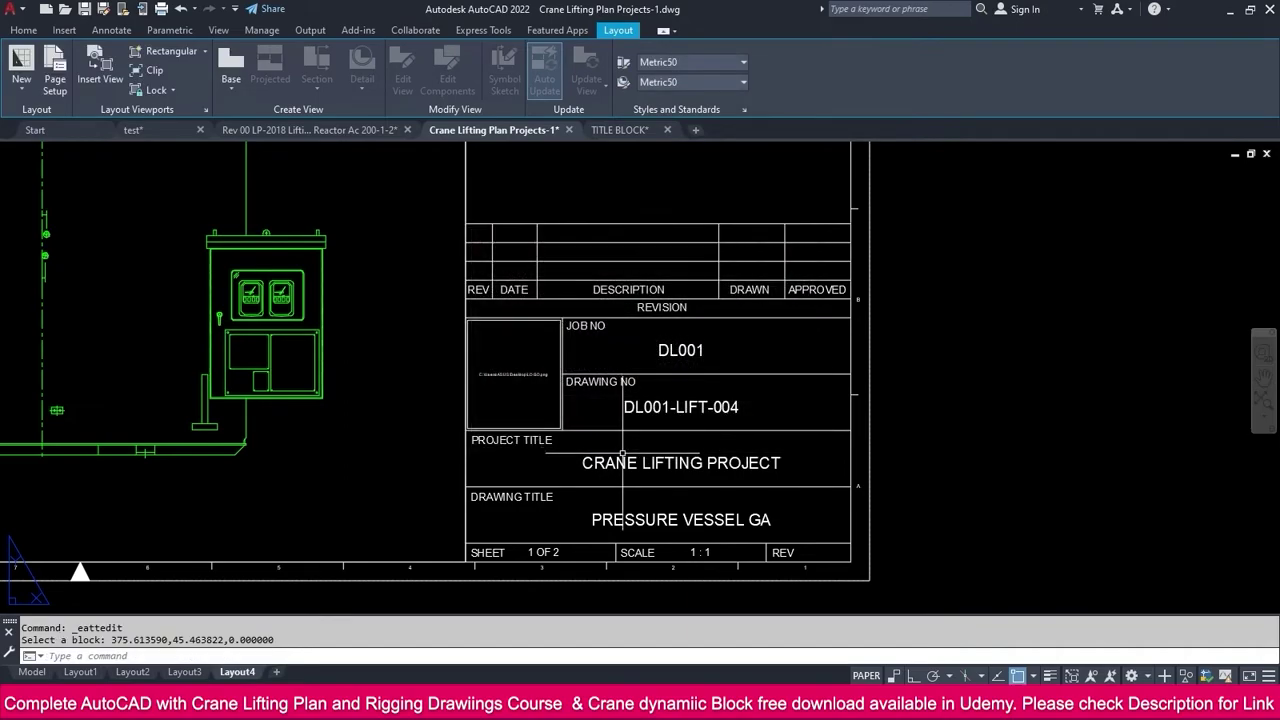
Set the drawing title in the Layout2 title block to CRANE LIFTING PLAN EL VIEW and copy that text
left_click(131, 672)
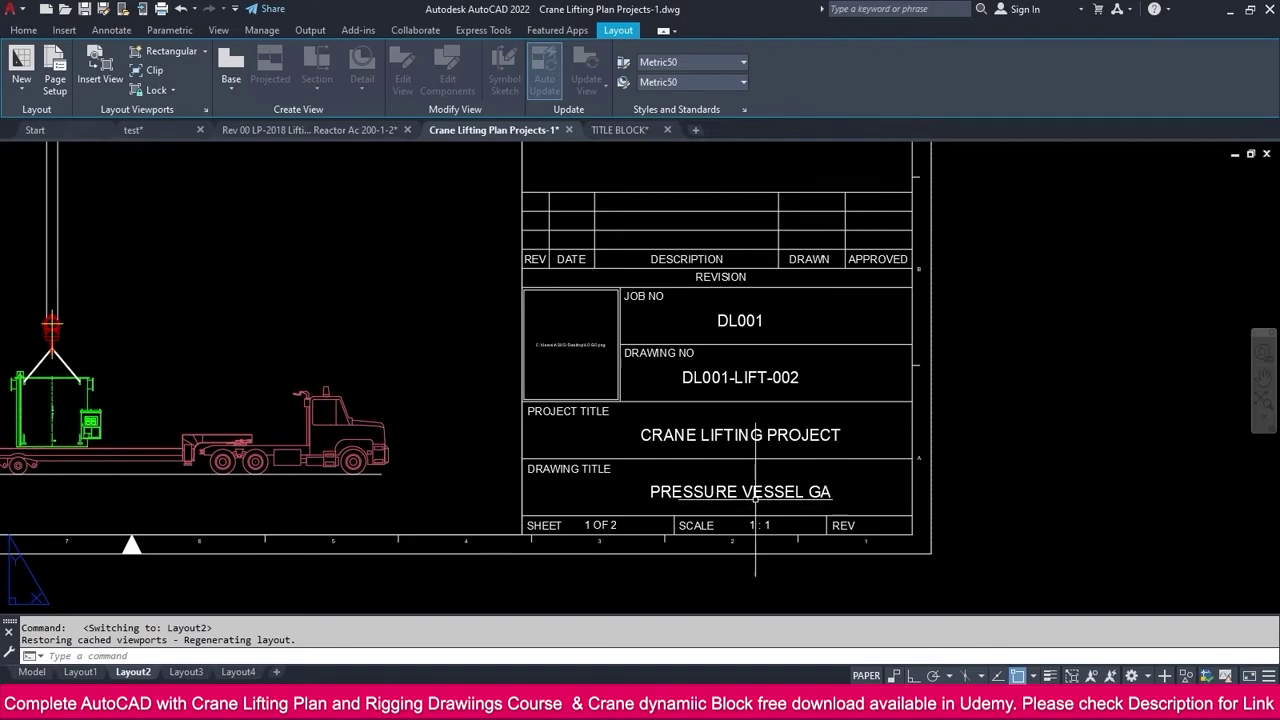
scroll(755, 508, "down", 2)
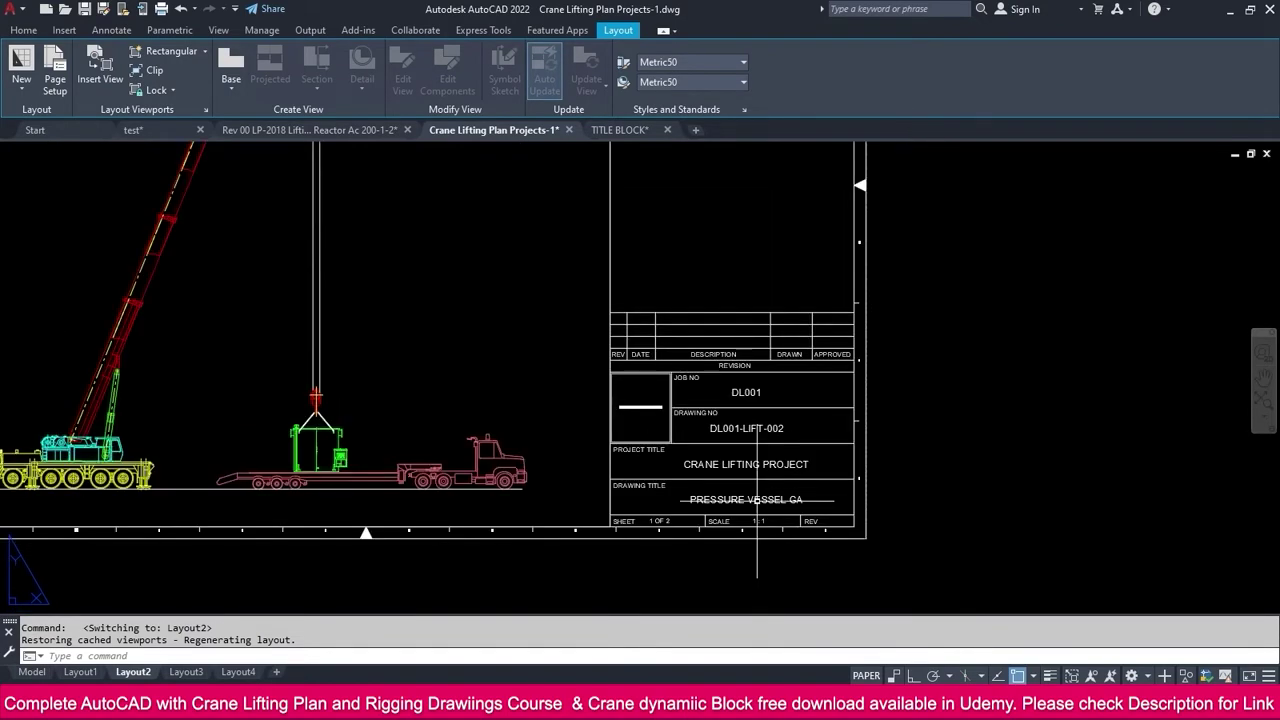
double_click(757, 499)
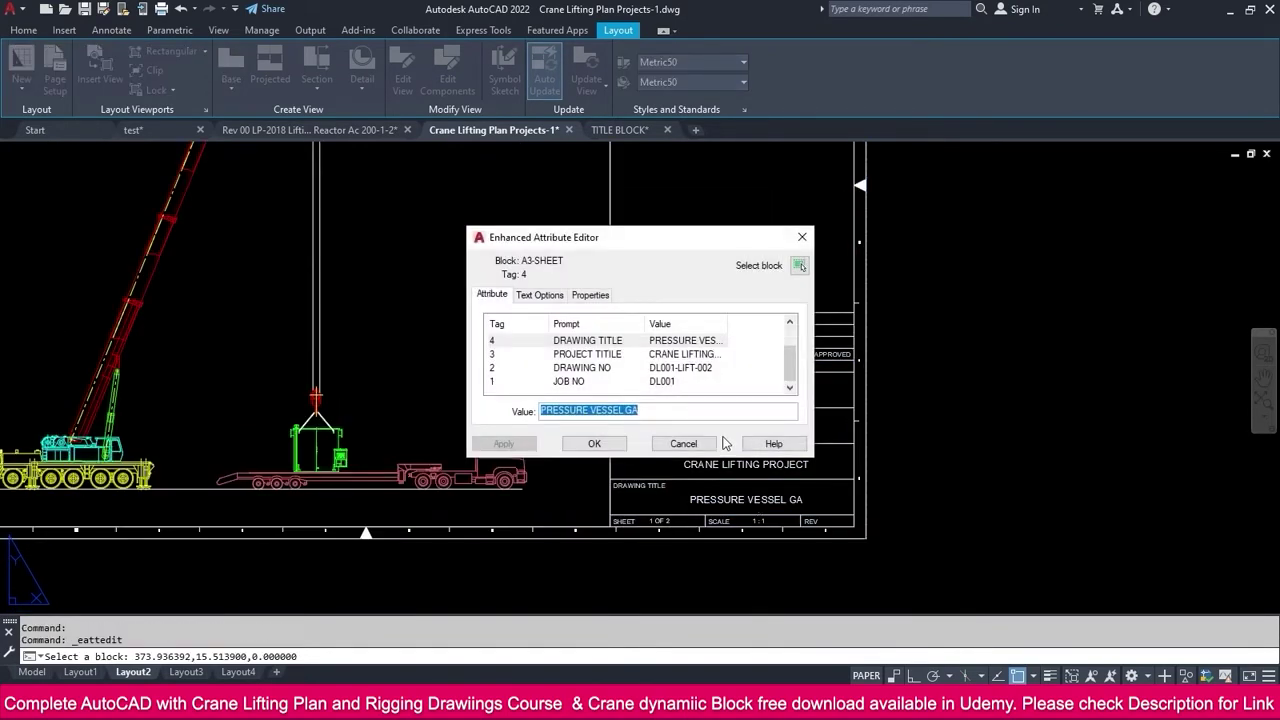
type("LIFTING PLAN ELEVA")
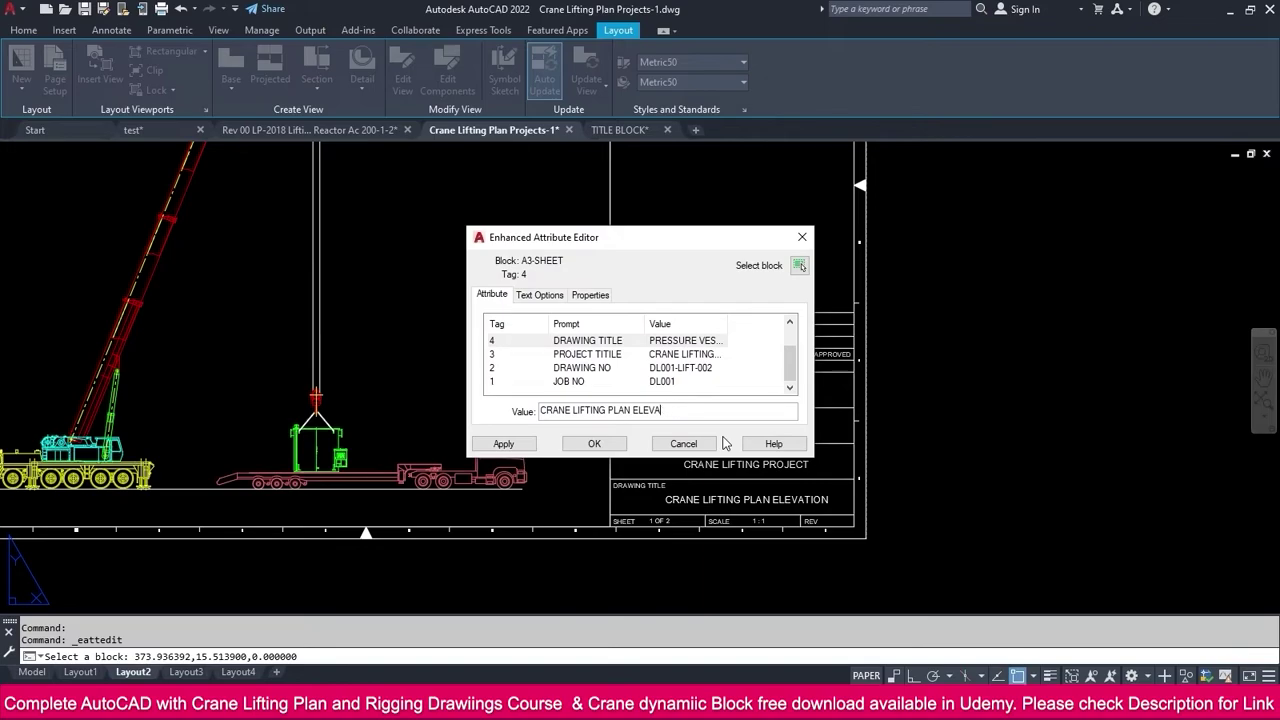
key("BackSpace")
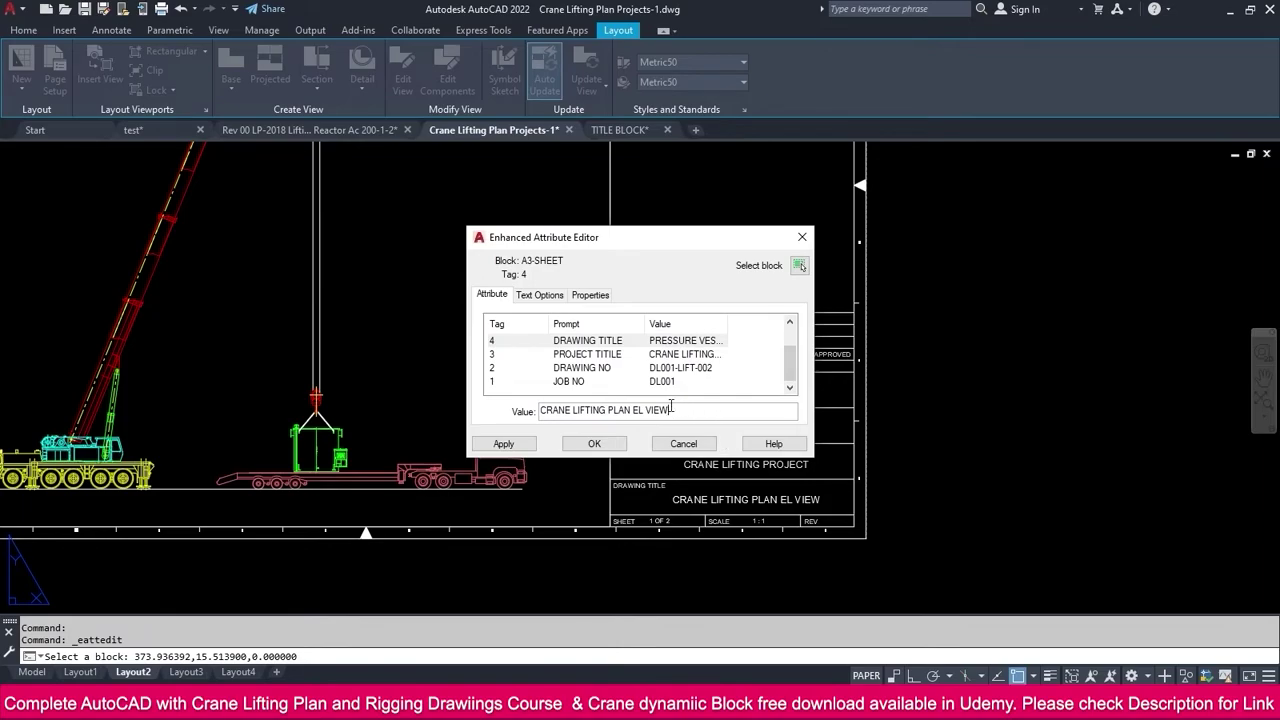
left_click_drag(671, 410, 540, 410)
key("ctrl+c")
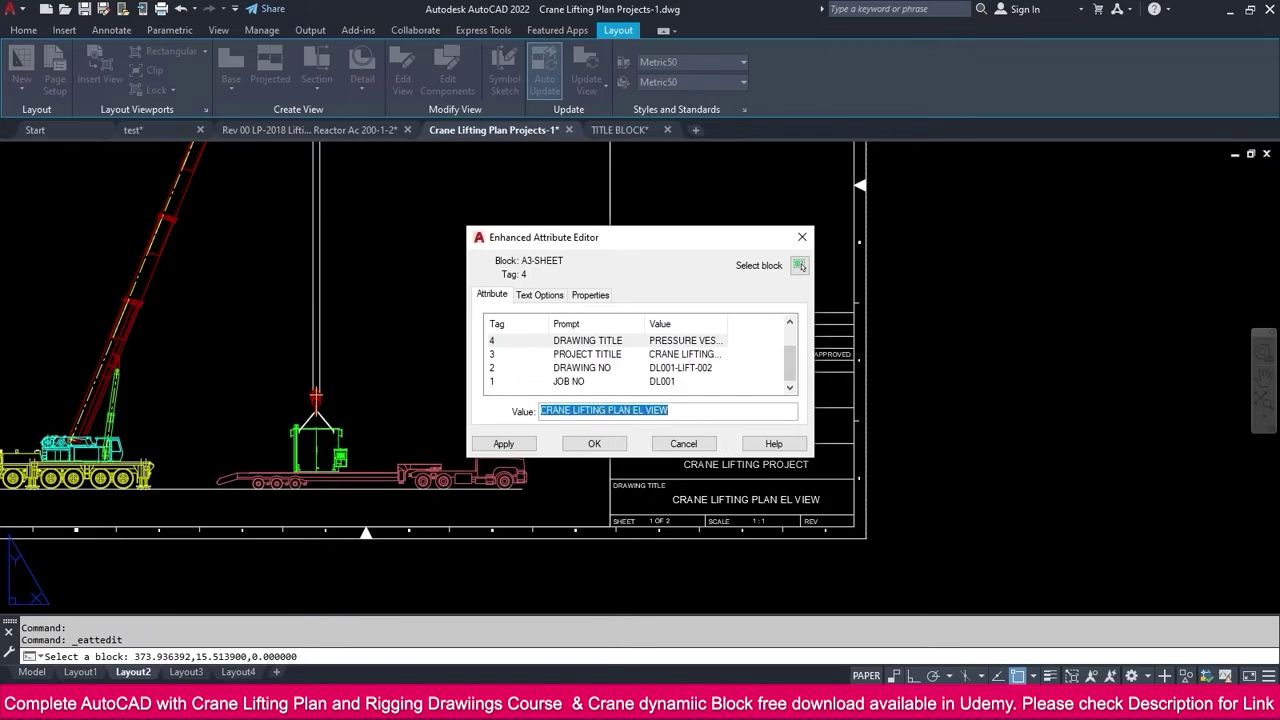
left_click(596, 444)
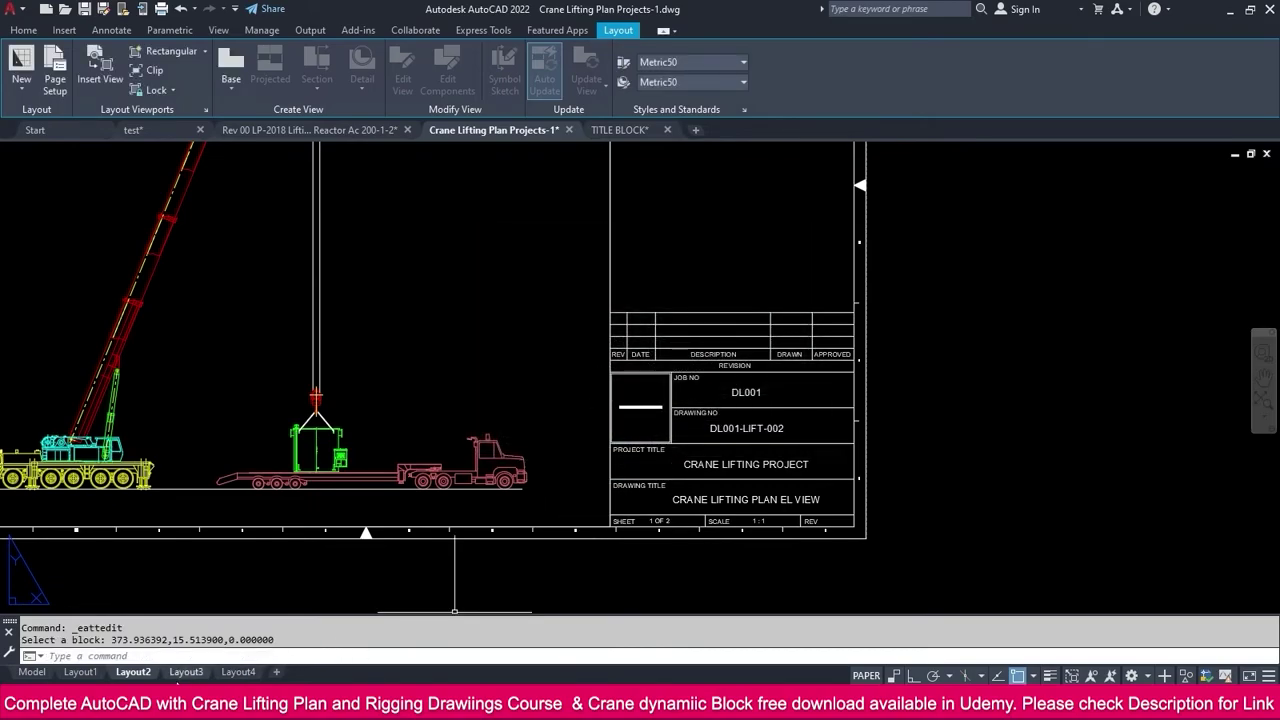
Paste CRANE LIFTING PLAN EL VIEW as the drawing title in the Layout3 title block
left_click(185, 672)
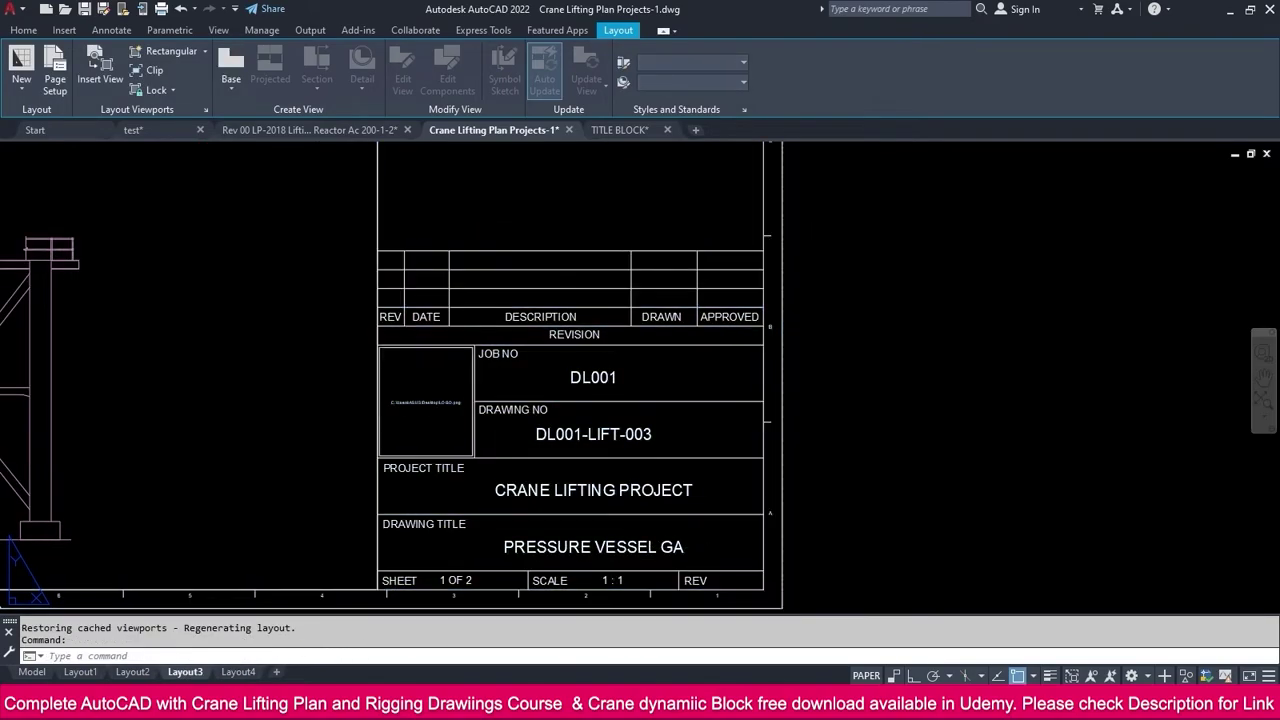
double_click(593, 547)
key("ctrl+v")
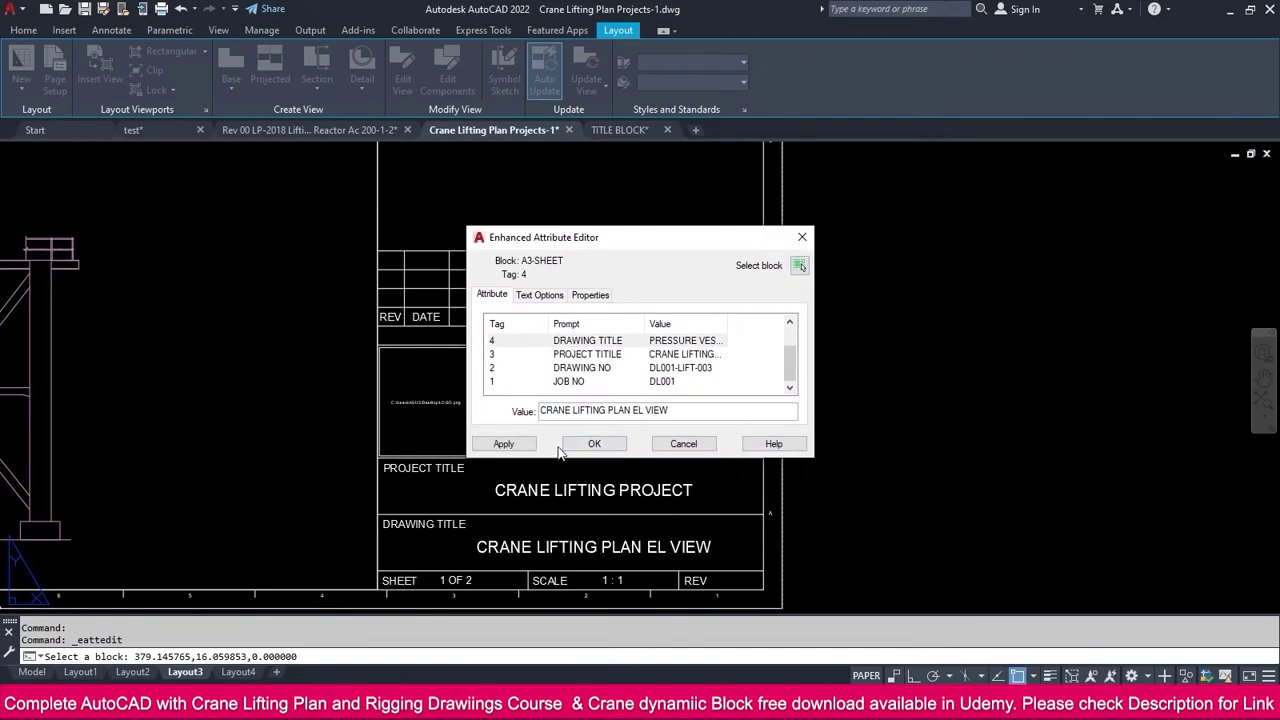
left_click(594, 444)
scroll(620, 440, "down", 3)
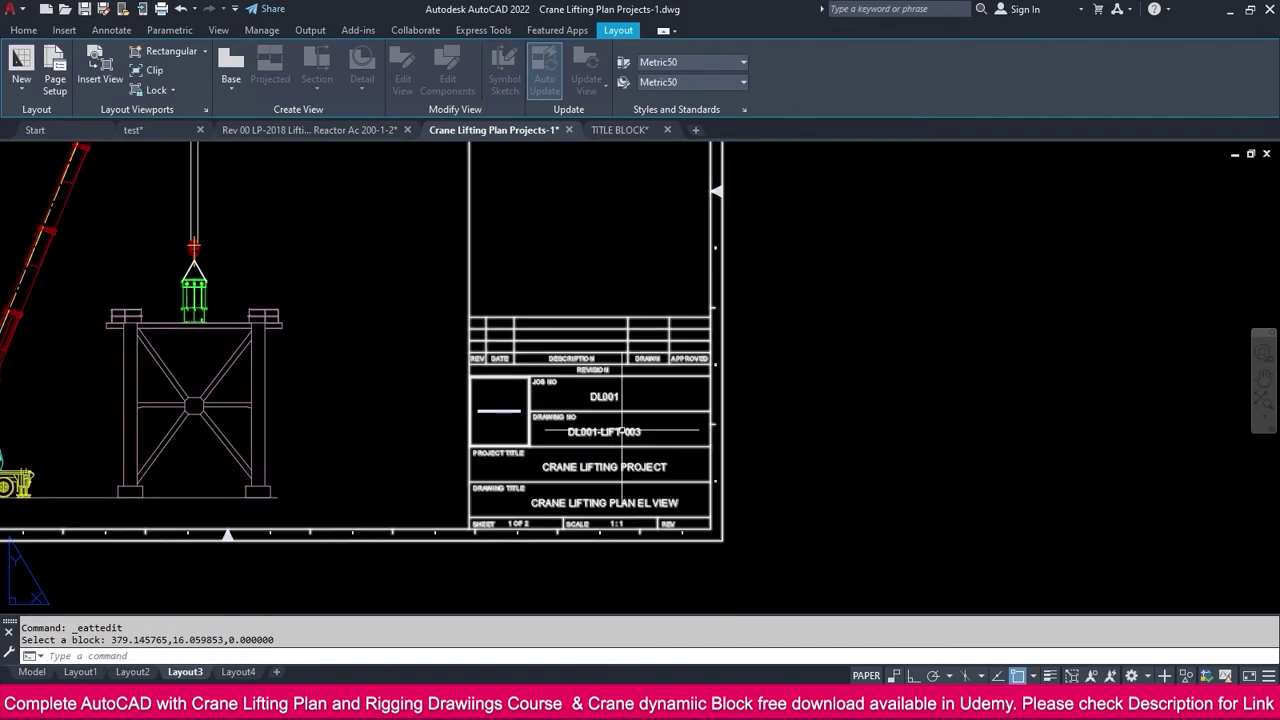
scroll(344, 535, "down", 2)
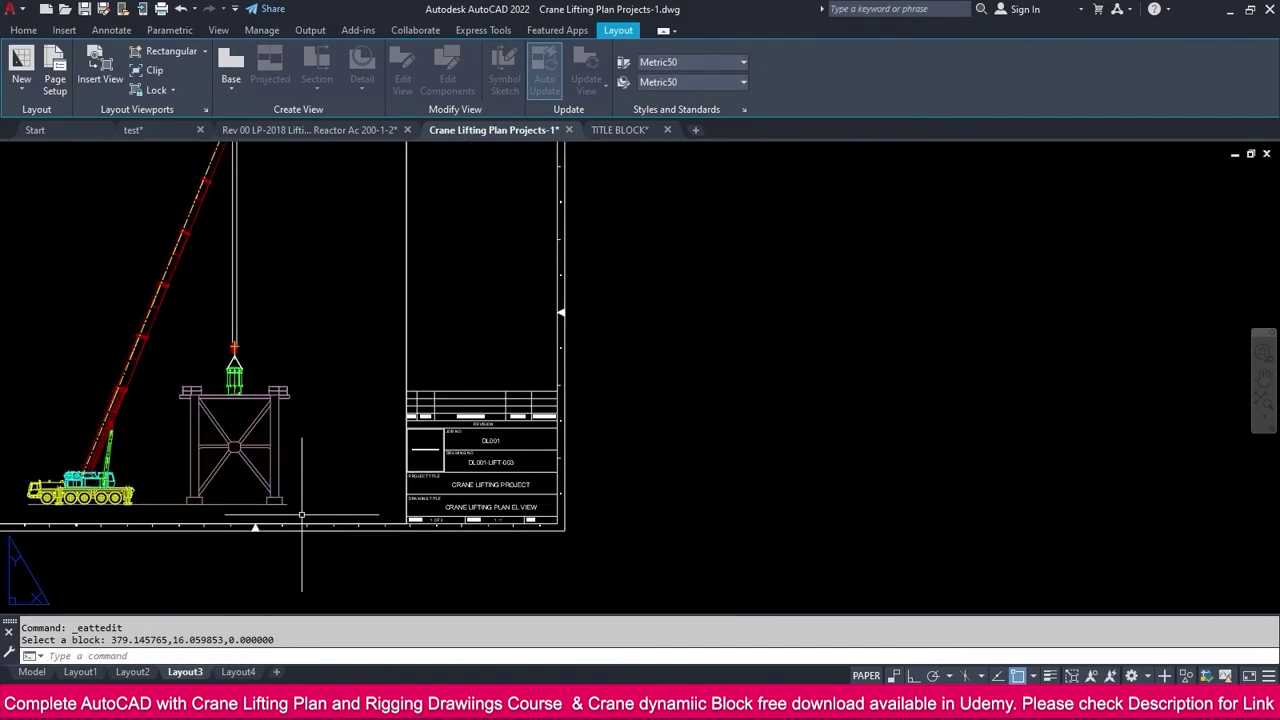
Paste the copied drawing title into the Layout4 title block and reword it to CRANE LIFTING RIGGING PLAN
left_click(238, 672)
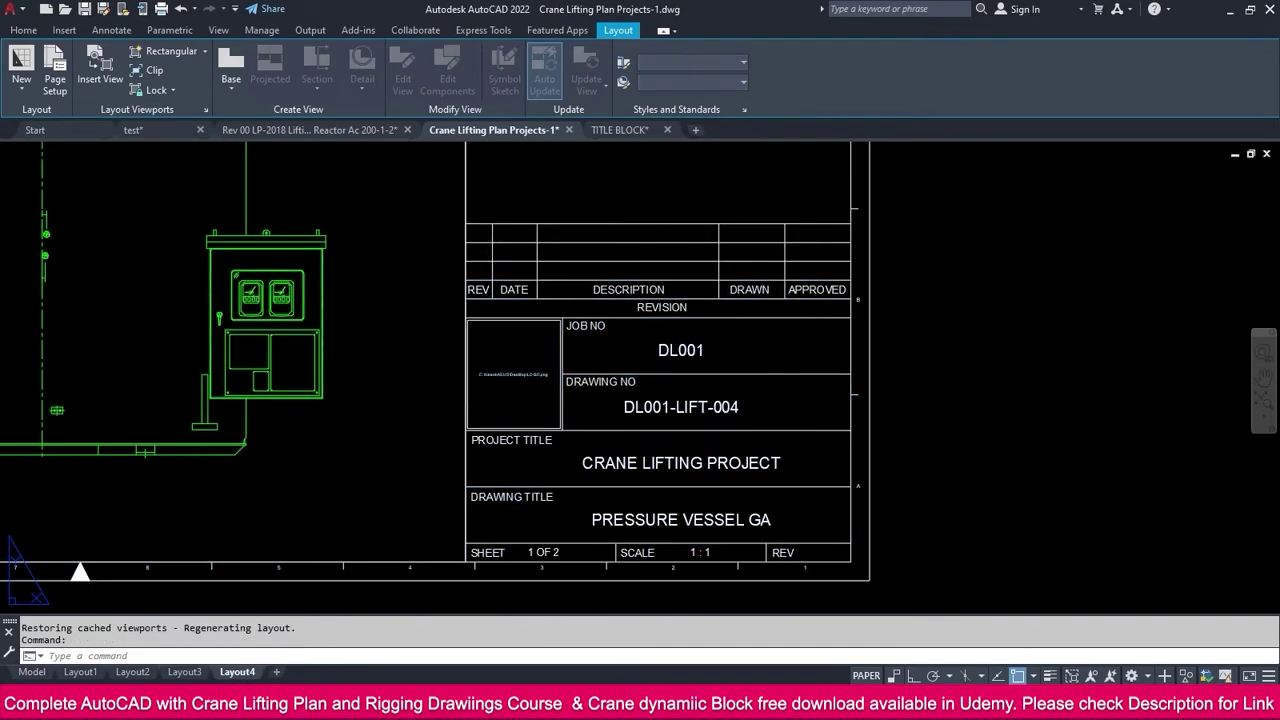
double_click(693, 470)
key("ctrl+v")
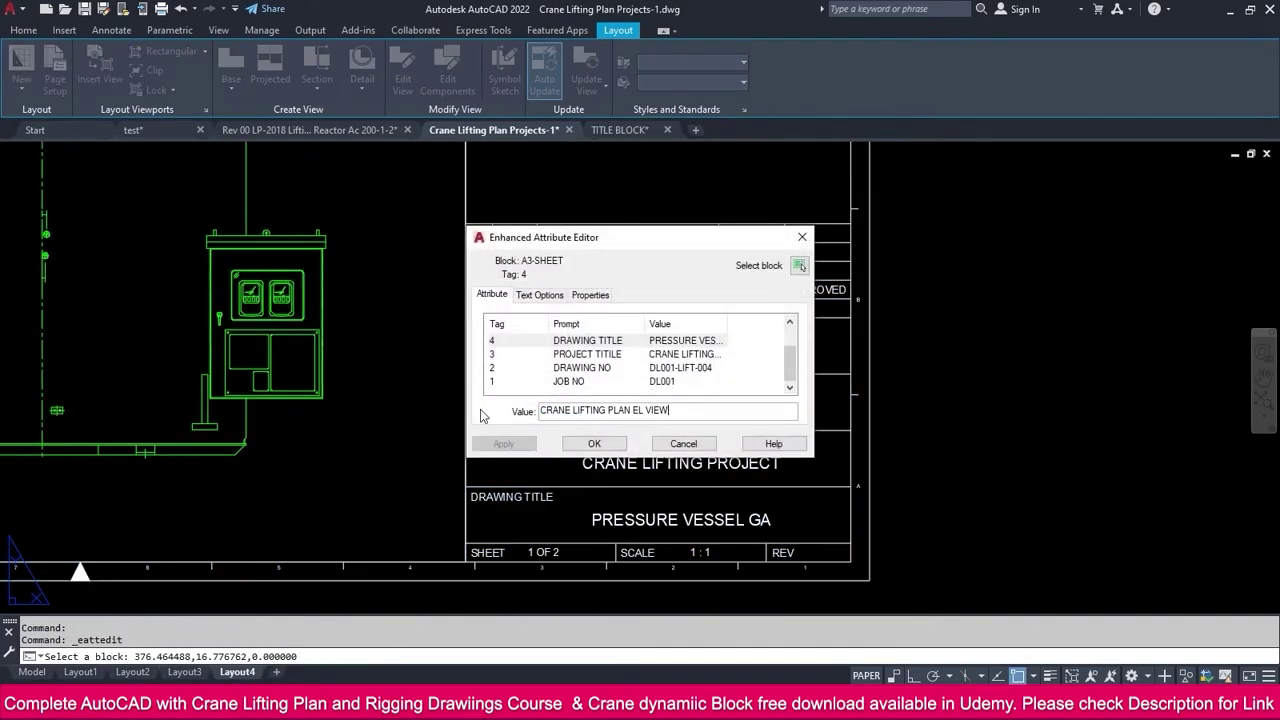
left_click_drag(609, 409, 717, 410)
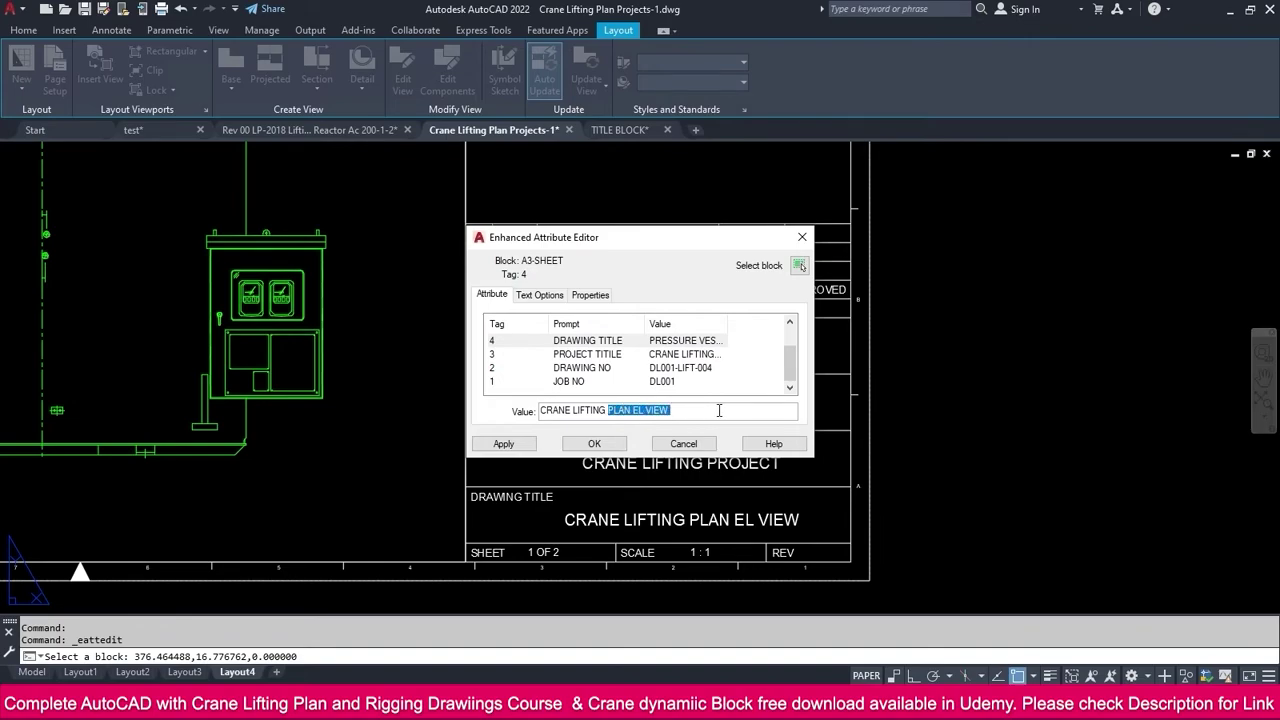
type("RIGGING")
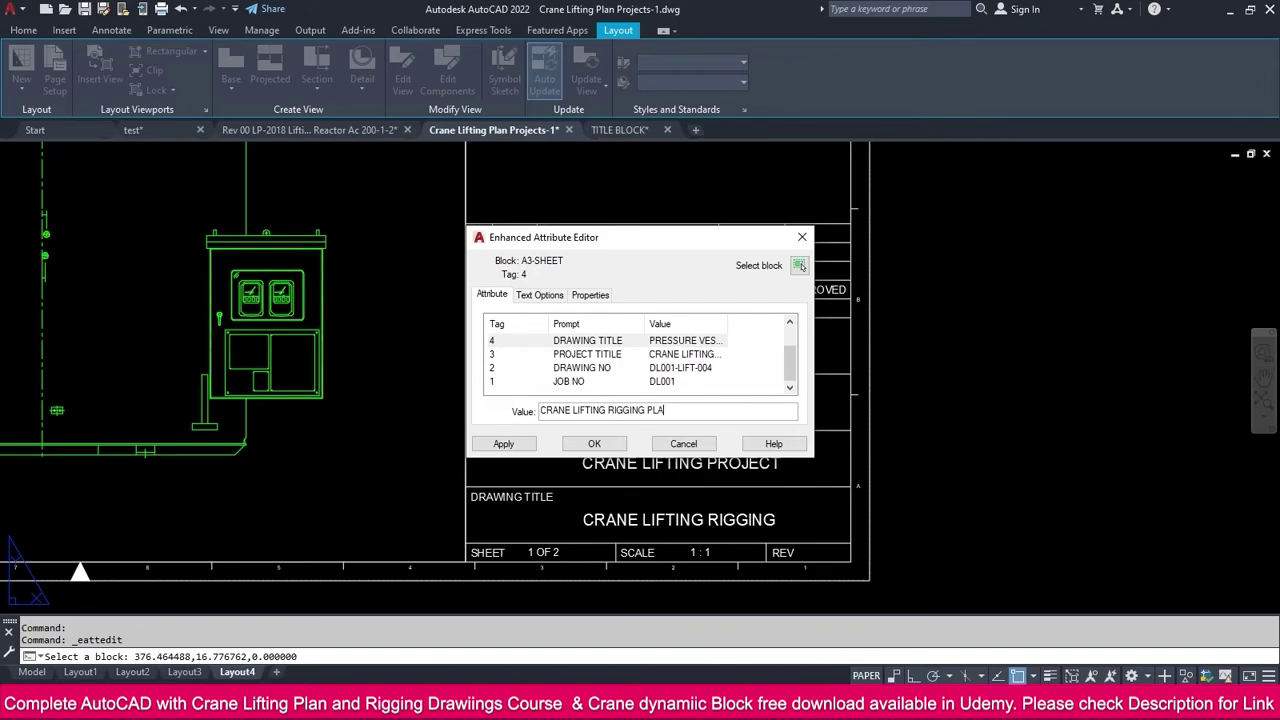
left_click(594, 444)
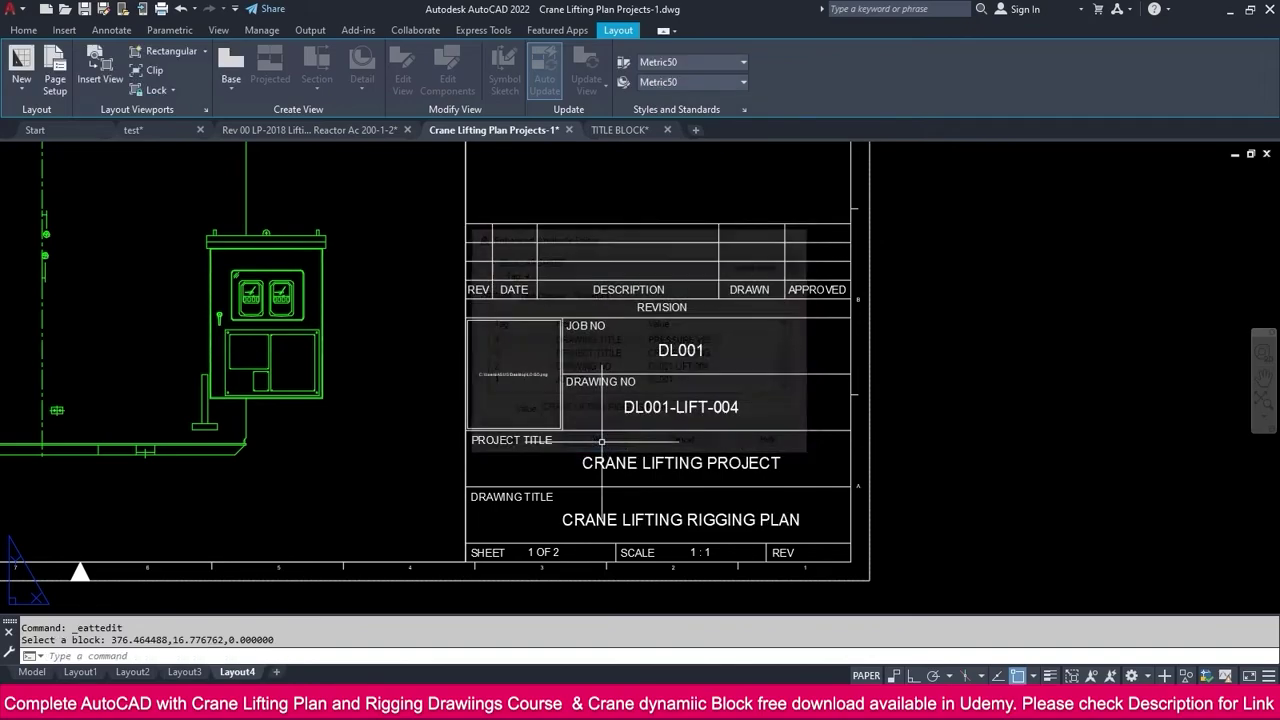
Set the sheet number in the Layout2 title block to 2 OF 4
left_click(132, 672)
scroll(750, 538, "up", 4)
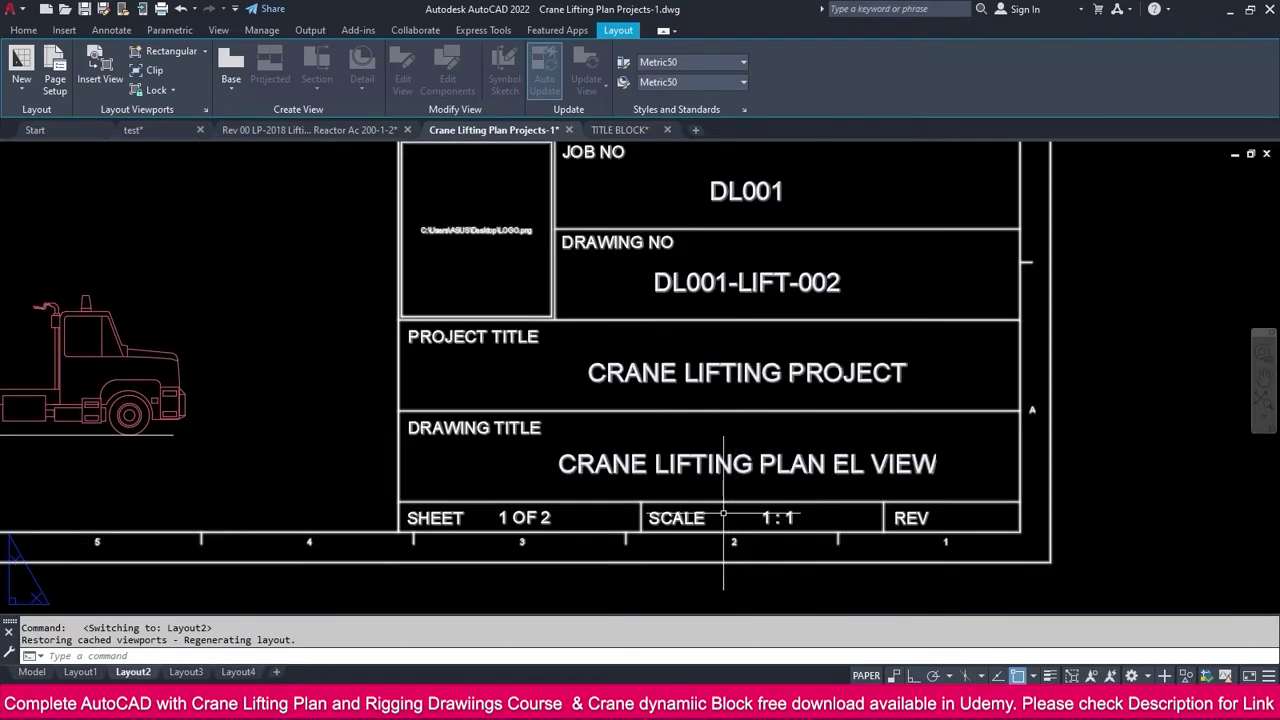
double_click(572, 490)
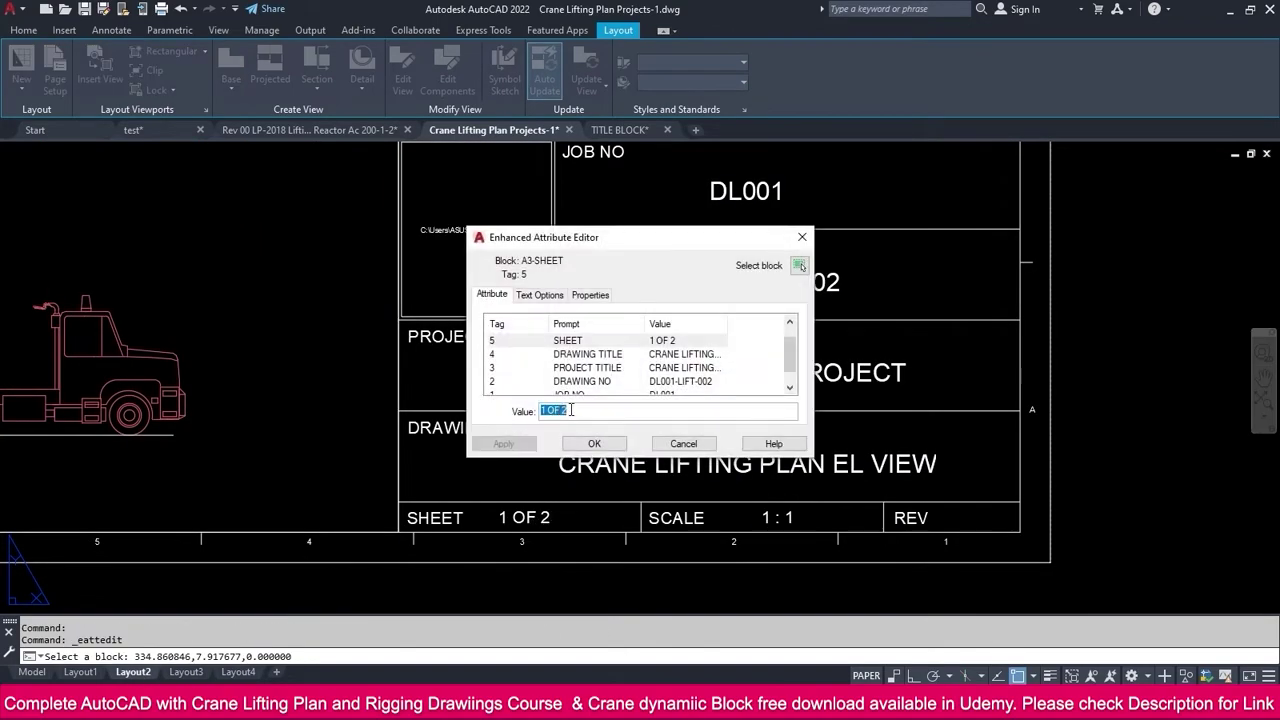
type("4")
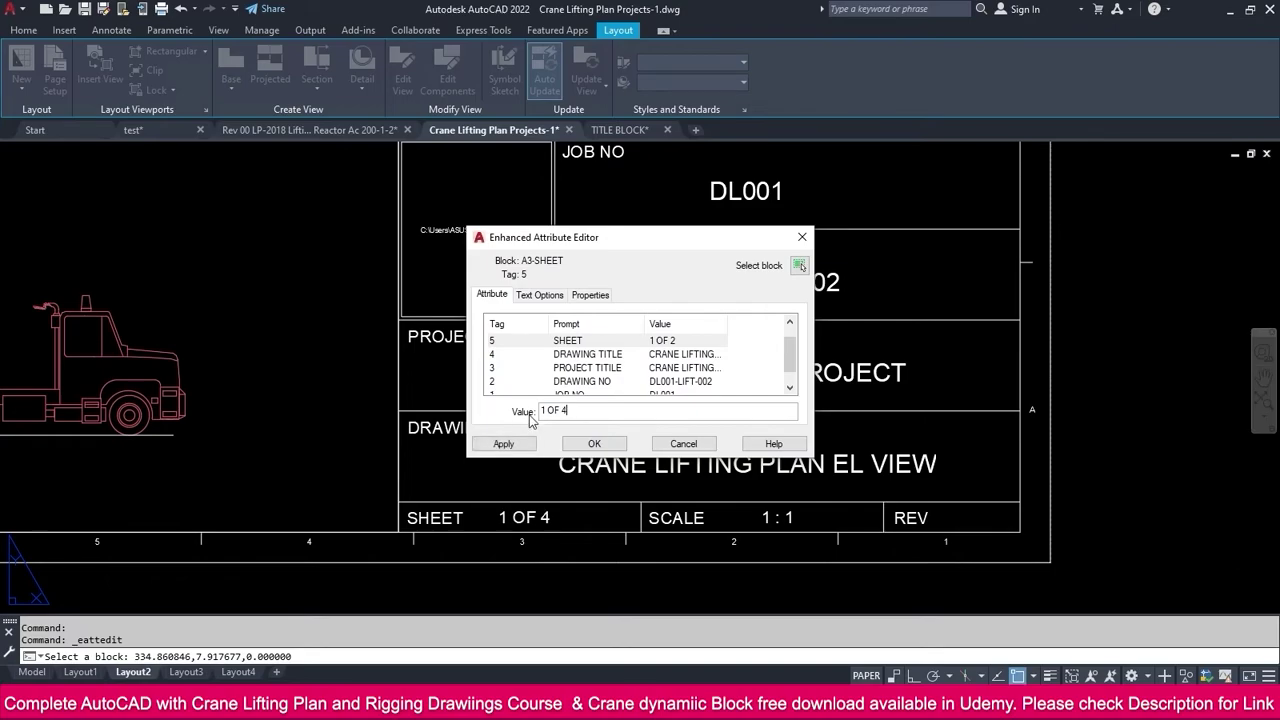
type("2")
left_click(594, 443)
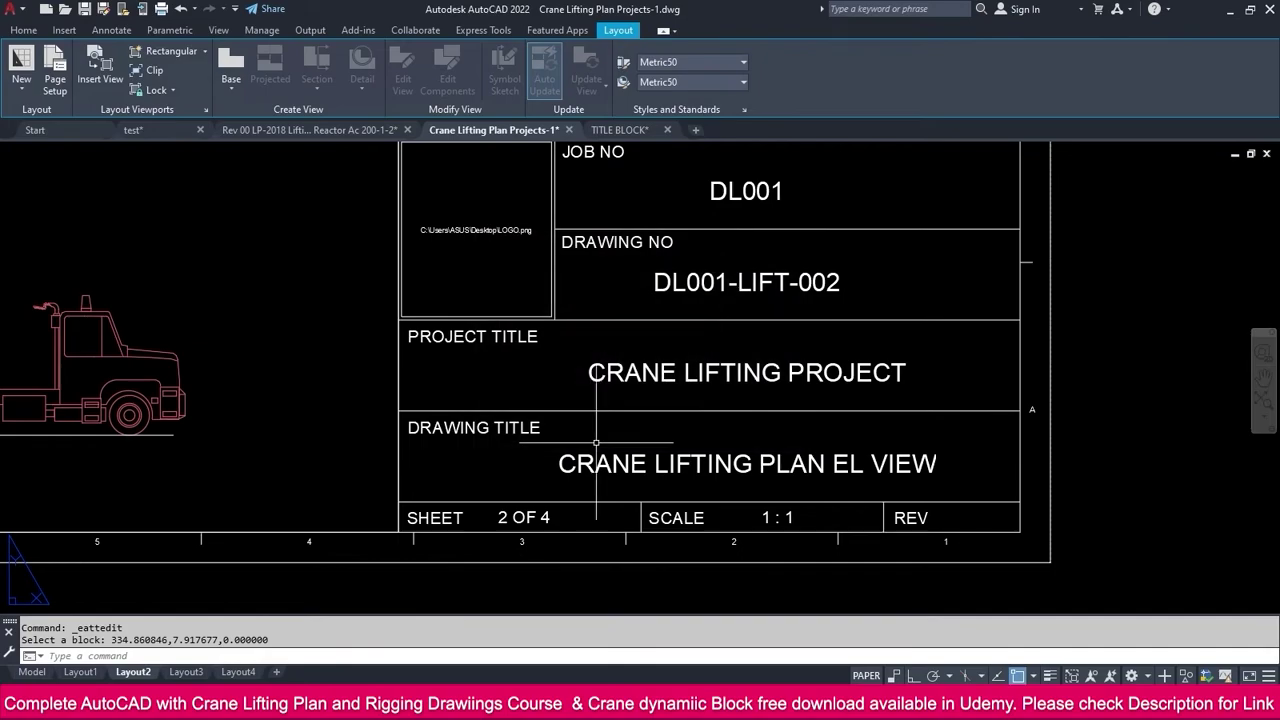
Set the scale in the Layout2 title block to 1 : 175
double_click(778, 519)
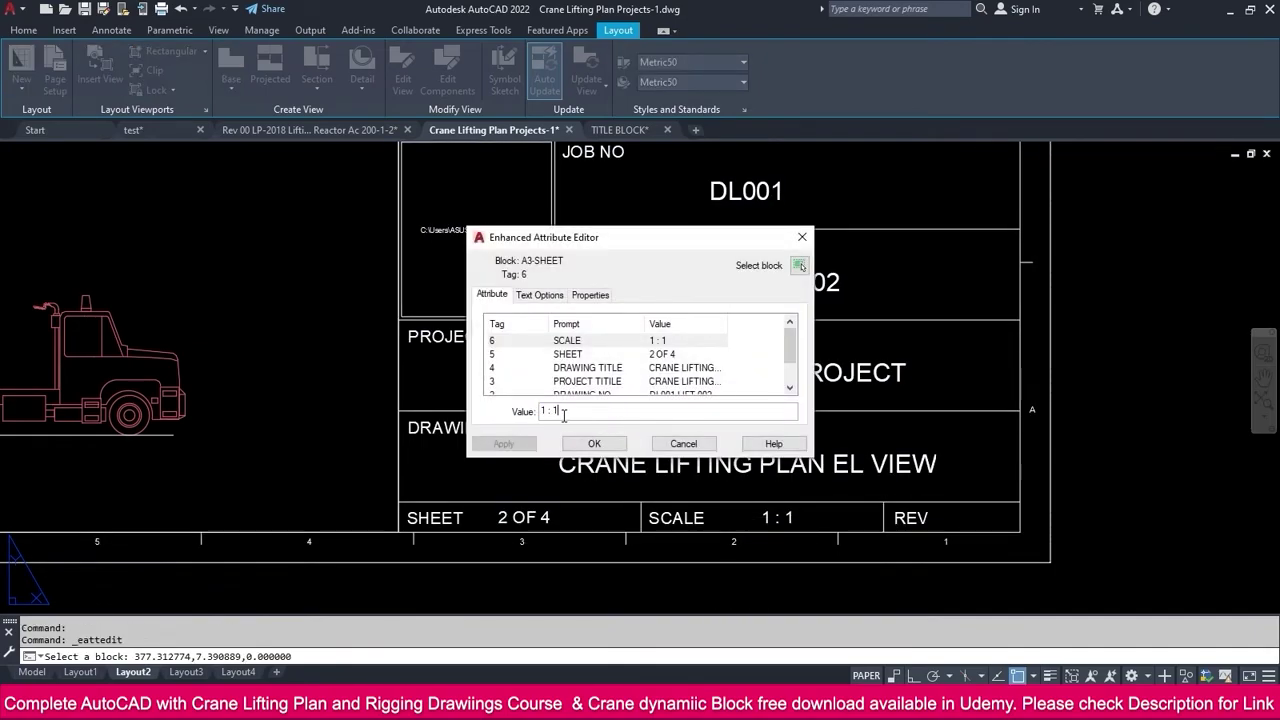
key("Return")
left_click(594, 443)
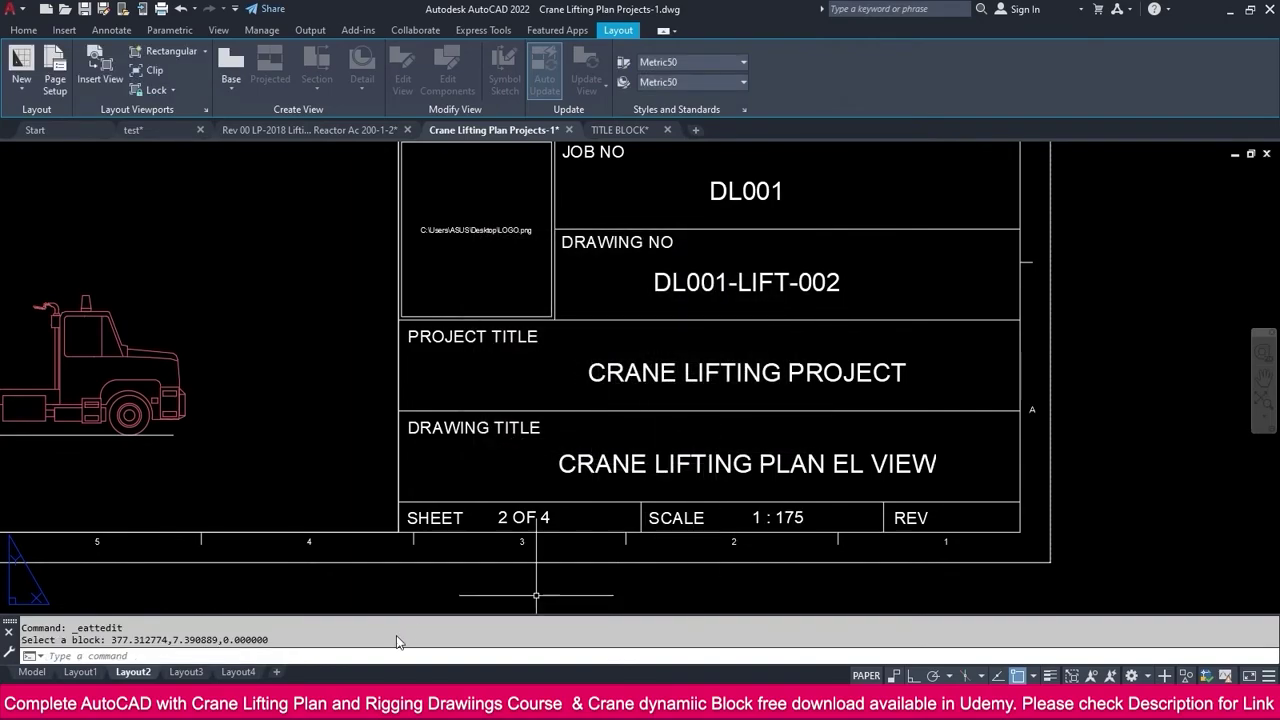
Set the sheet number in the Layout3 title block to 3 OF 4
left_click(186, 672)
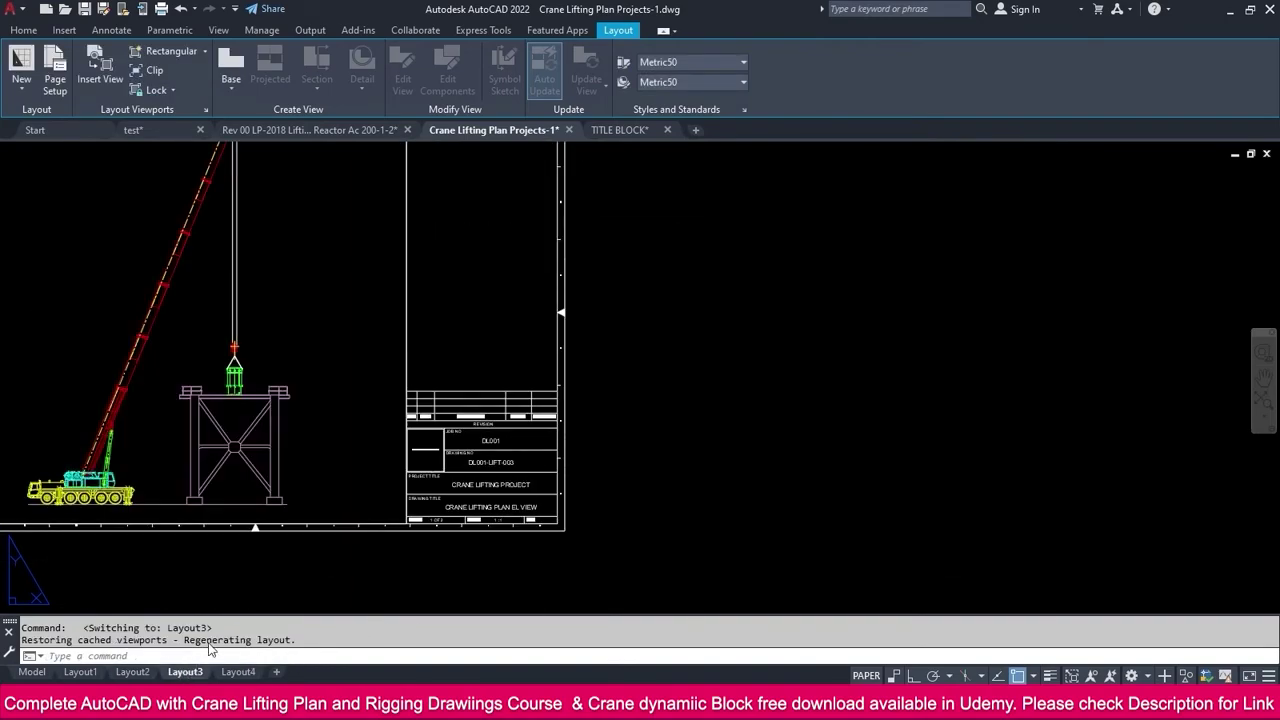
scroll(485, 527, "up", 5)
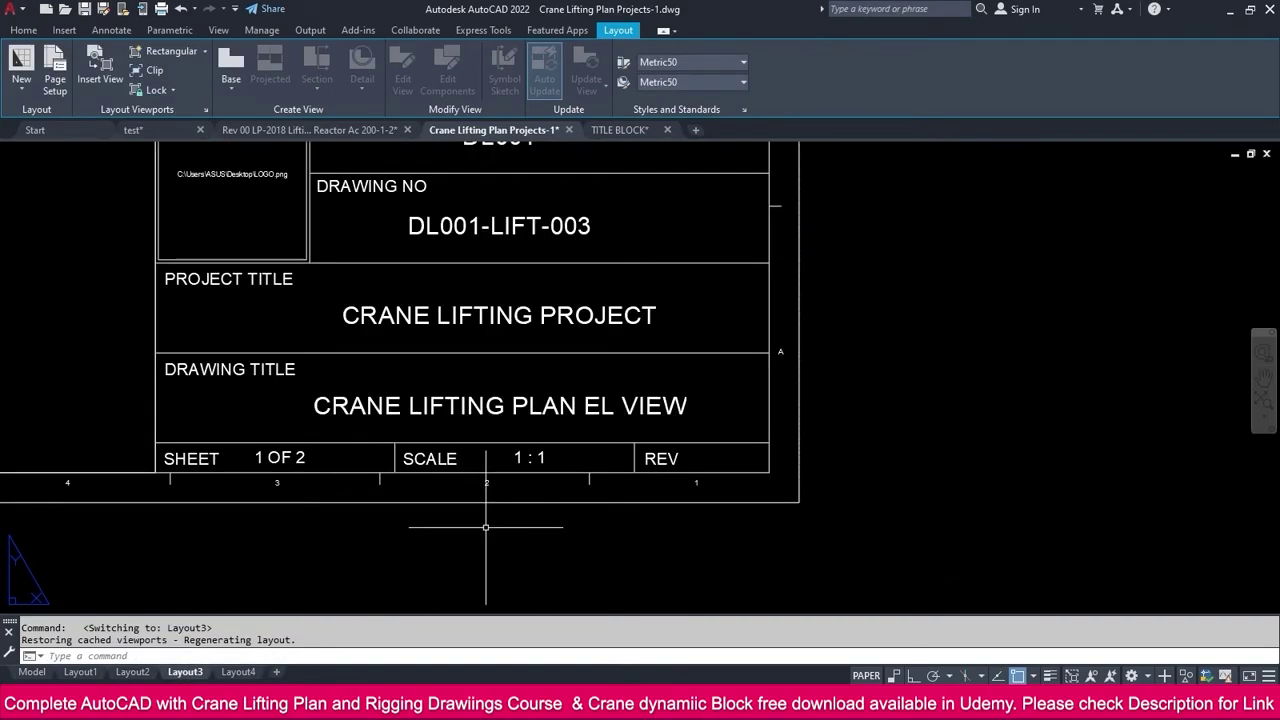
double_click(281, 458)
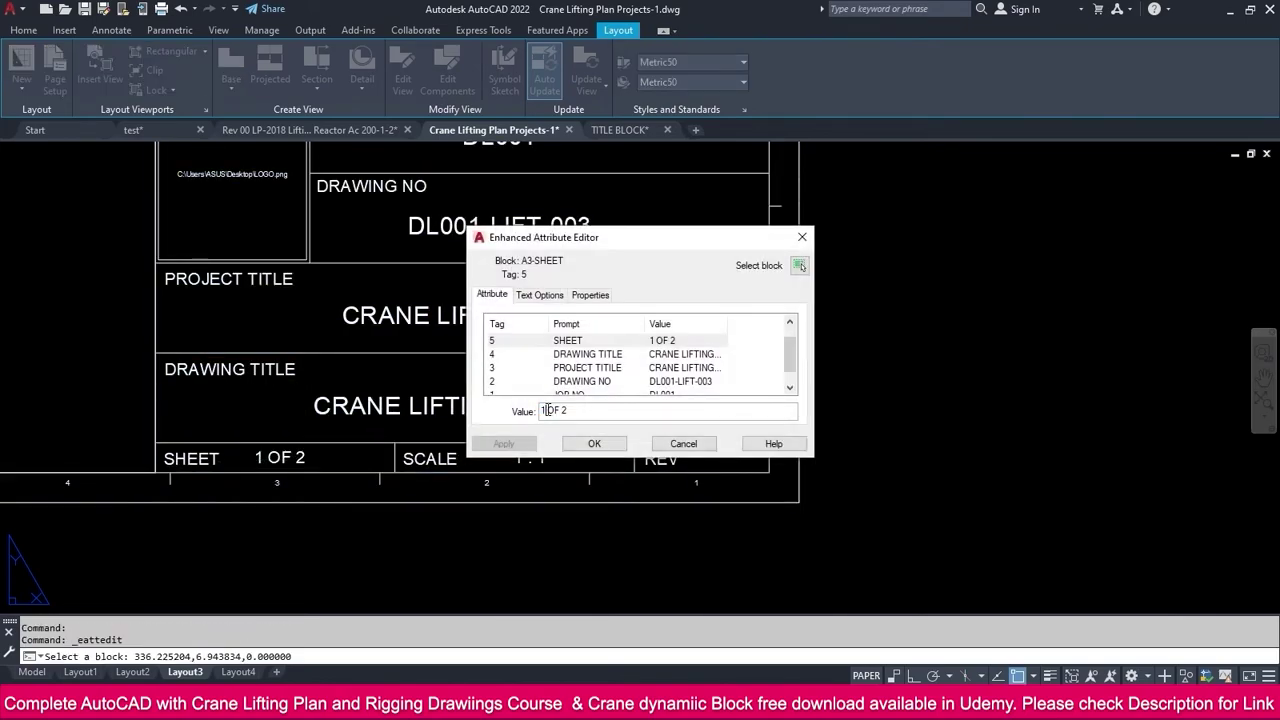
type("3")
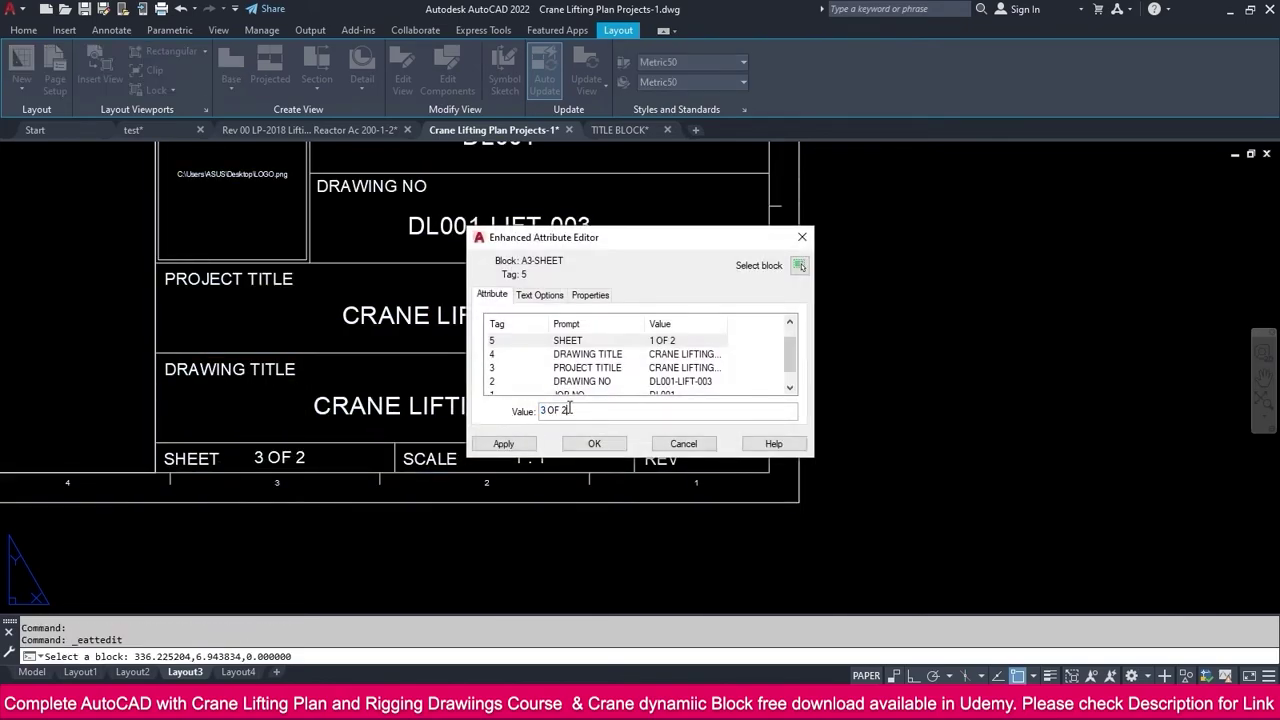
key("BackSpace")
type("4")
left_click(594, 443)
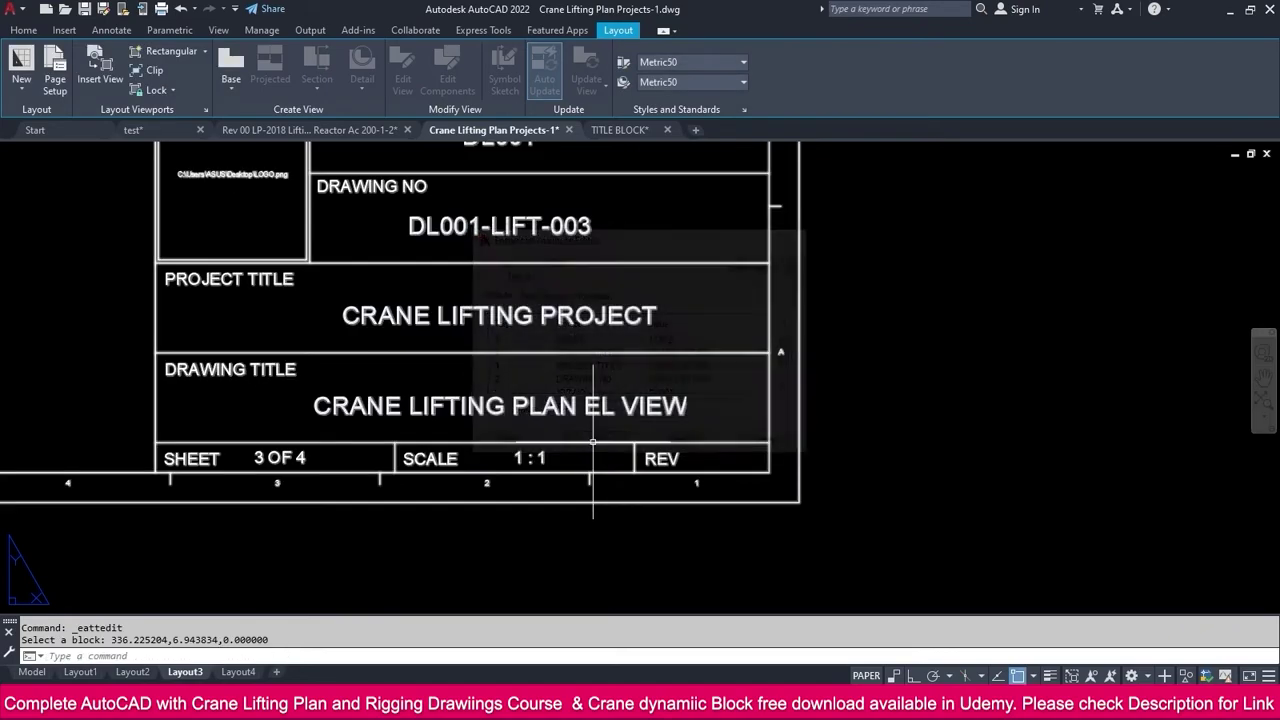
Set the scale in the Layout3 title block to 1 : 175
double_click(545, 458)
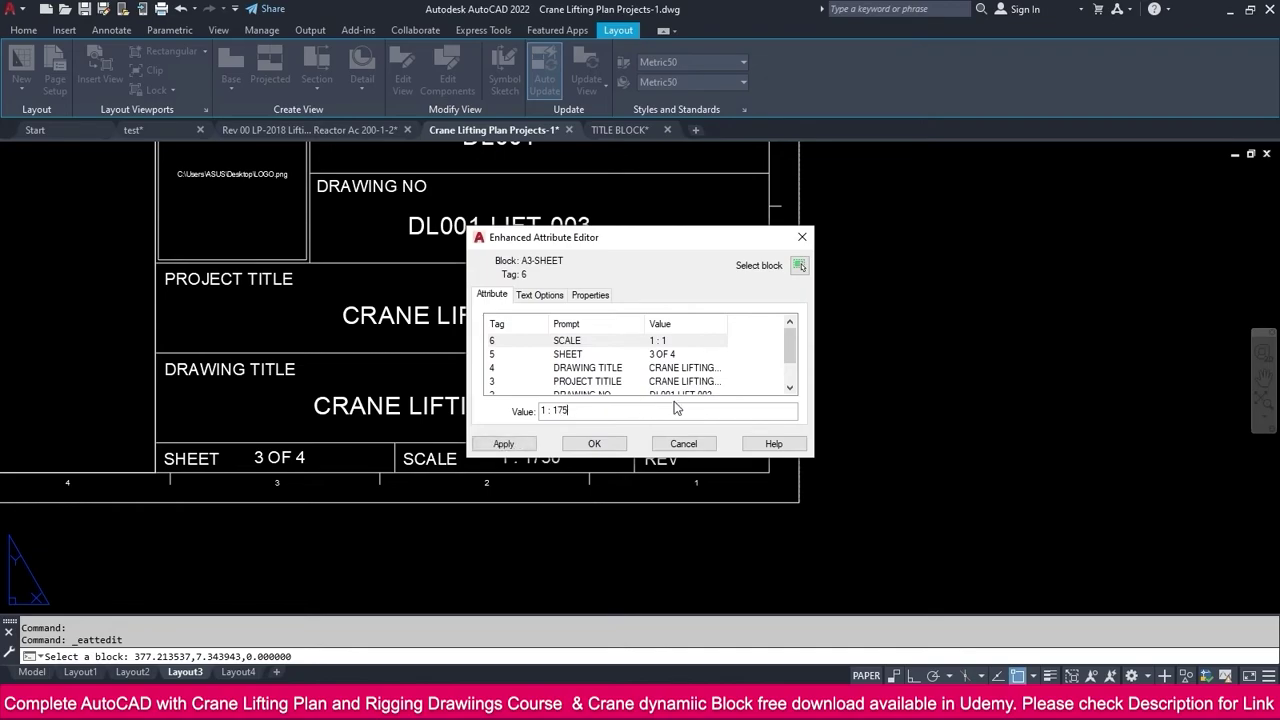
left_click(594, 443)
scroll(640, 430, "down", 4)
scroll(640, 430, "up", 4)
Set the sheet number in the Layout4 title block to 4 OF 4
left_click(238, 672)
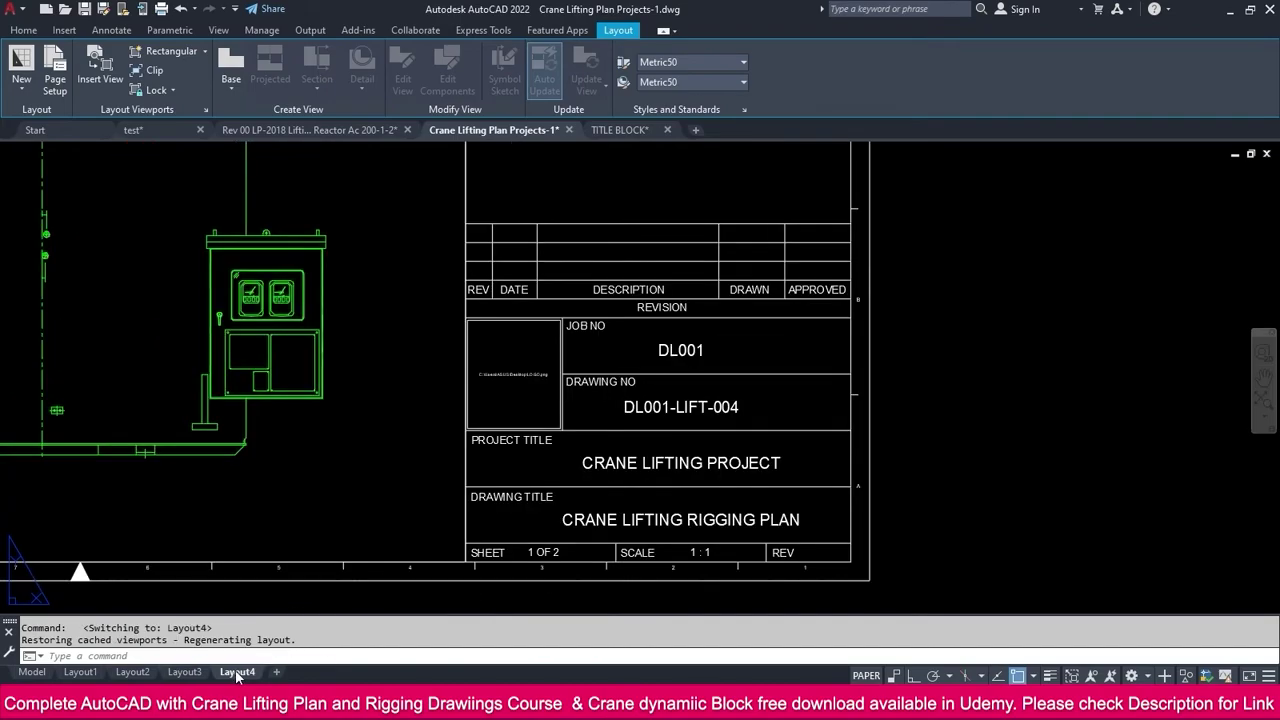
scroll(532, 545, "up", 2)
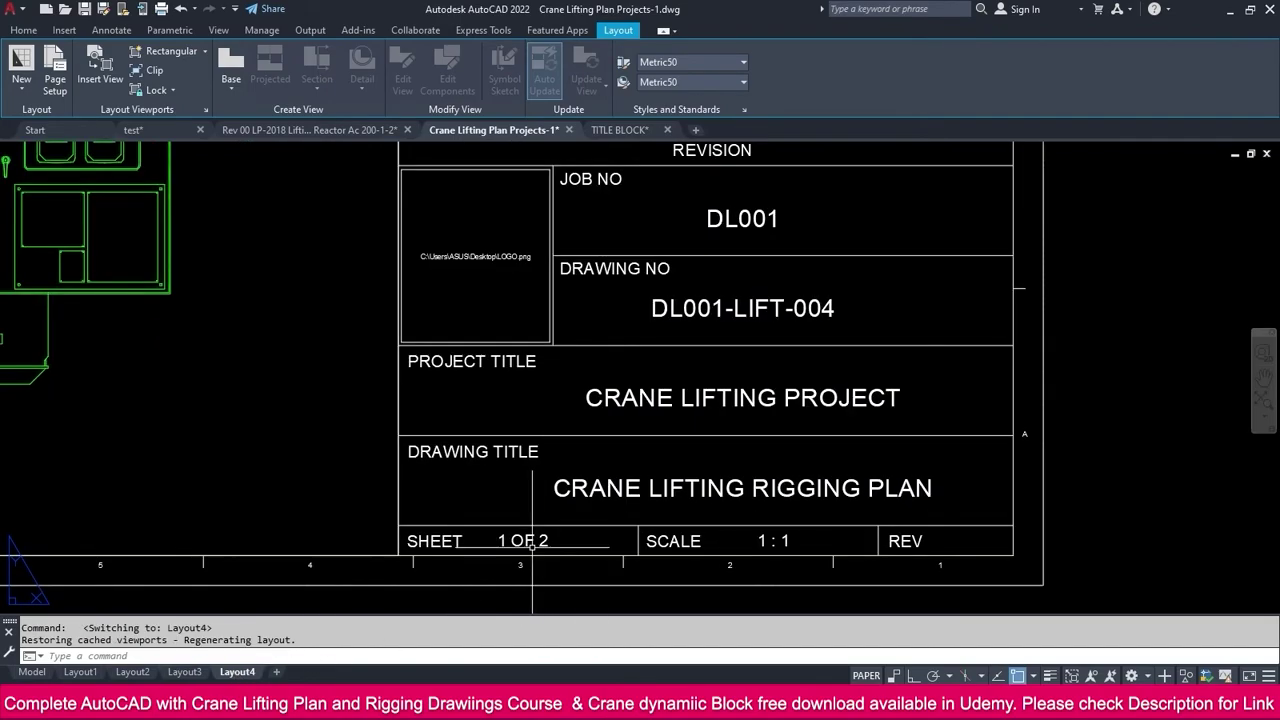
double_click(532, 543)
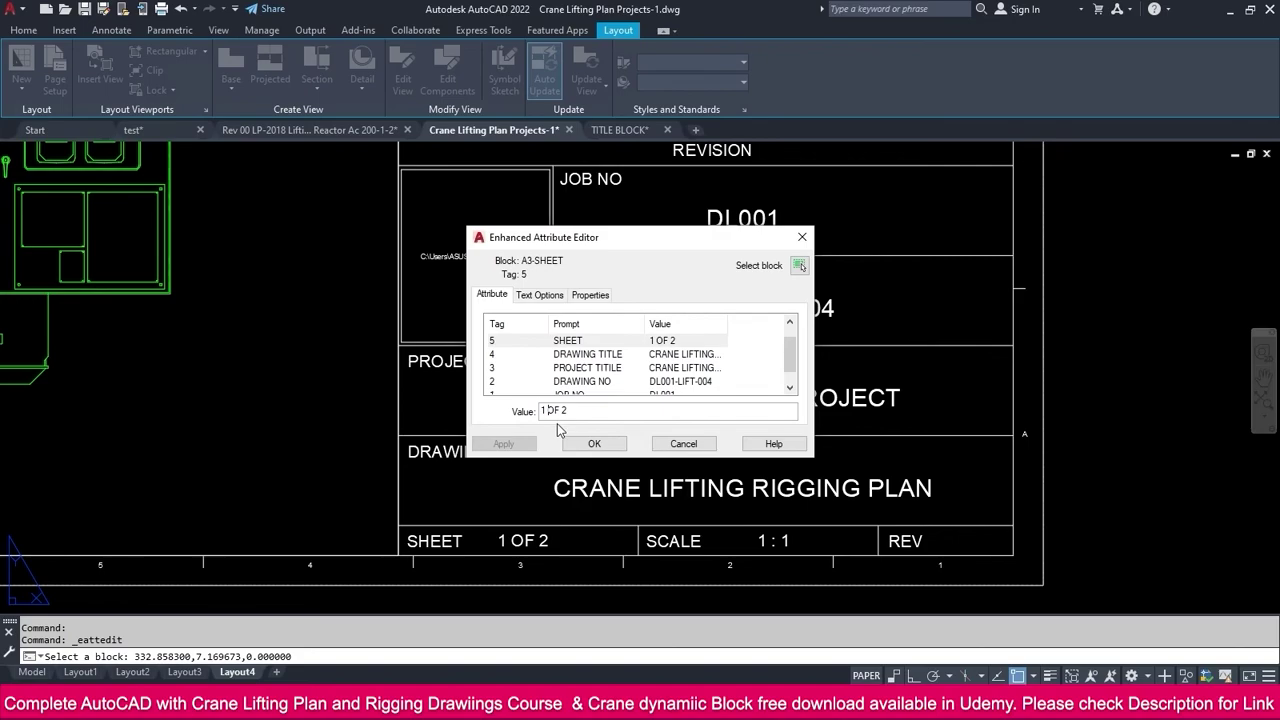
type("4")
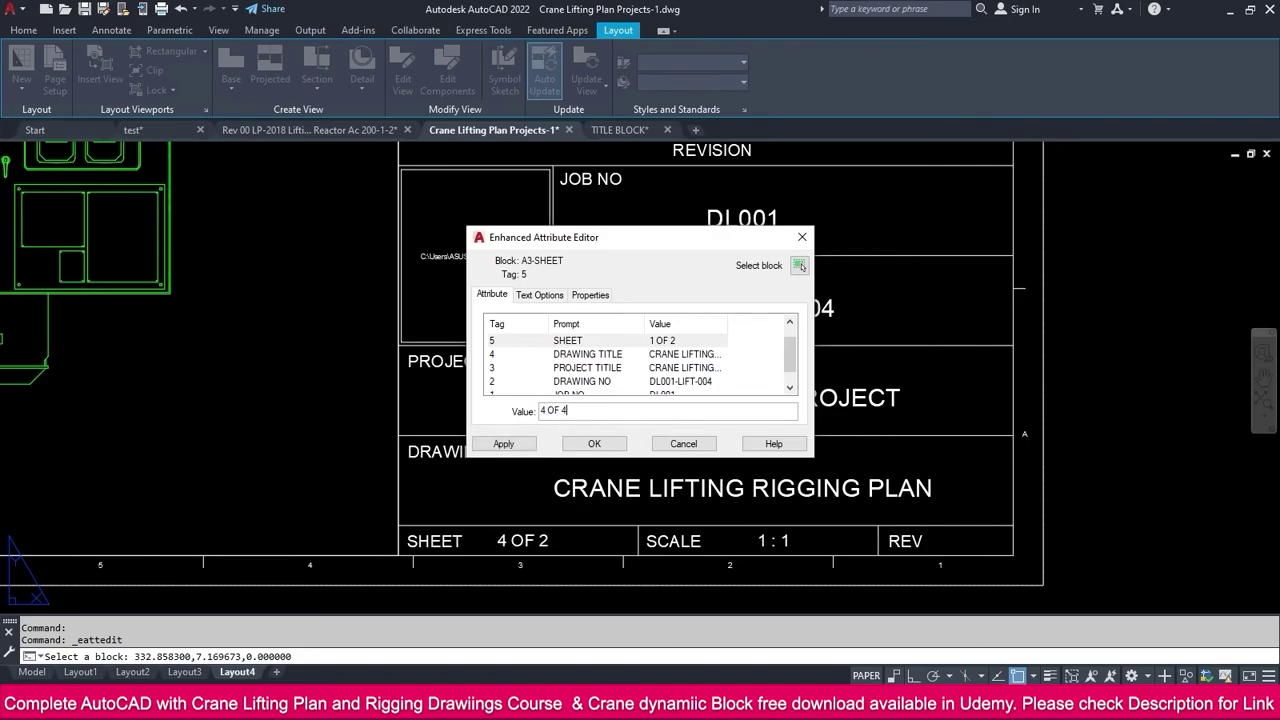
left_click(594, 444)
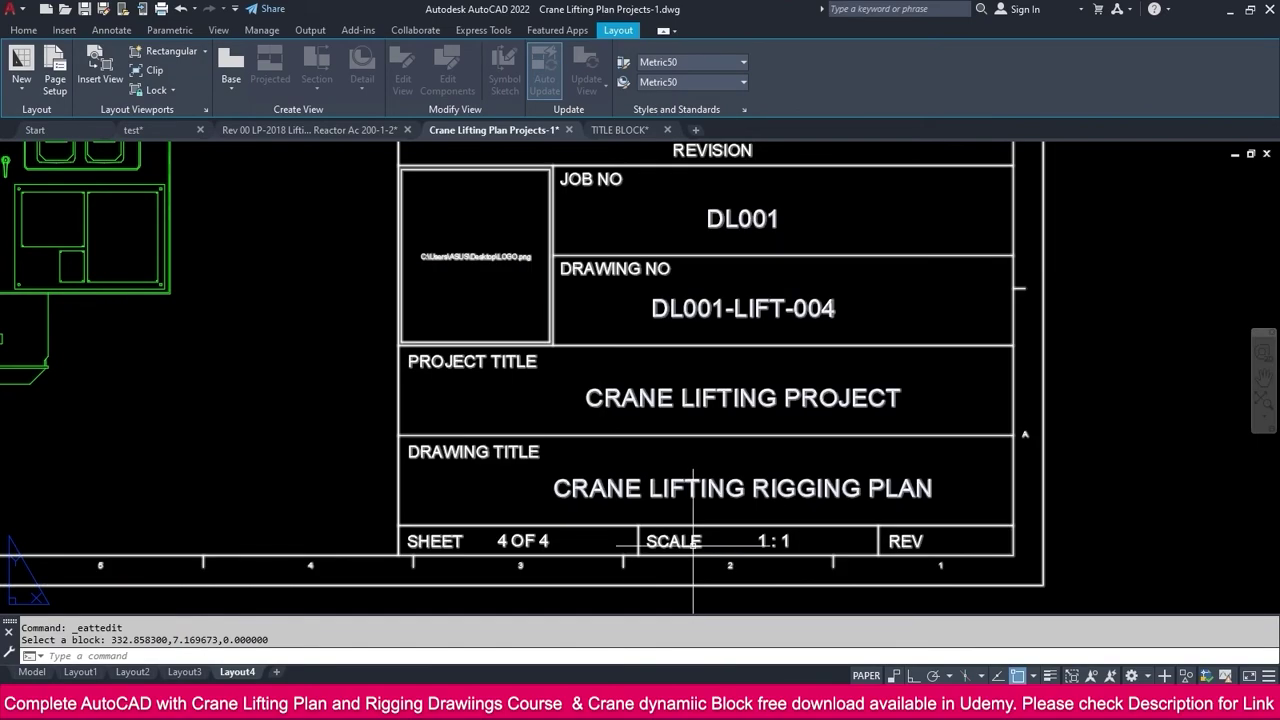
Set the scale in the Layout4 title block to 1 : 30
double_click(773, 546)
type("30")
left_click(594, 444)
scroll(851, 513, "down", 4)
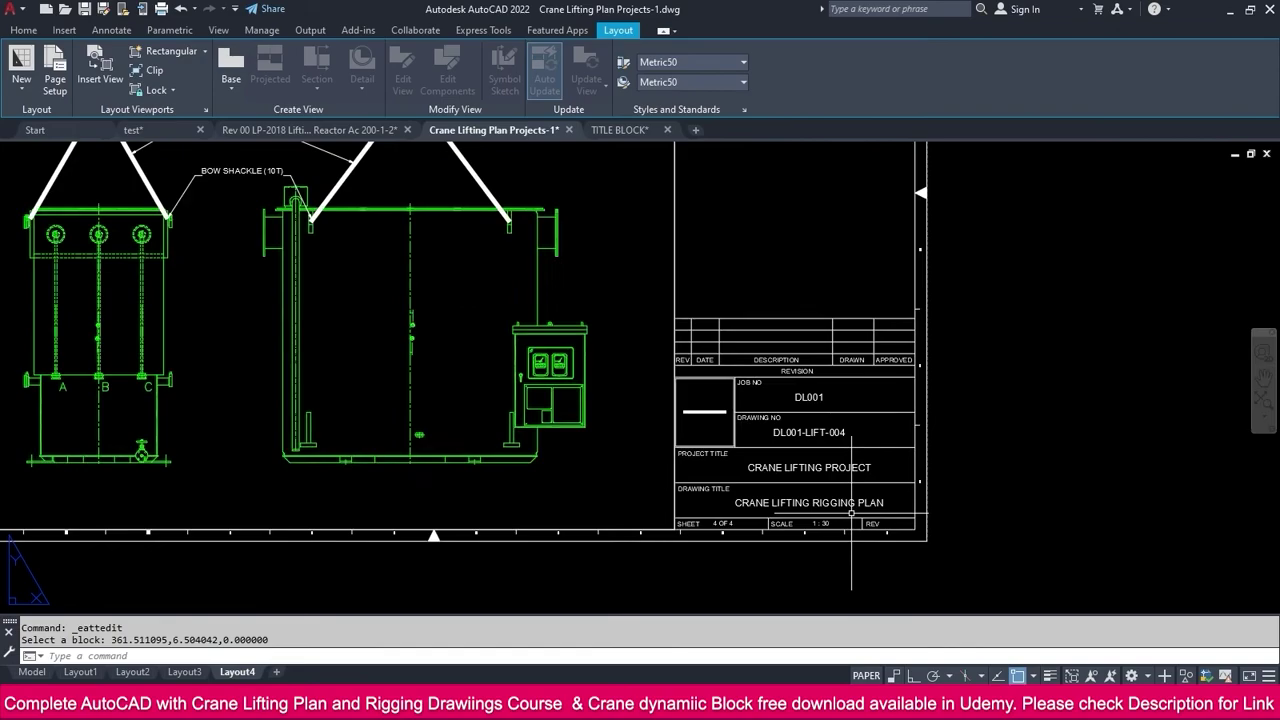
scroll(851, 513, "down", 4)
key("Escape")
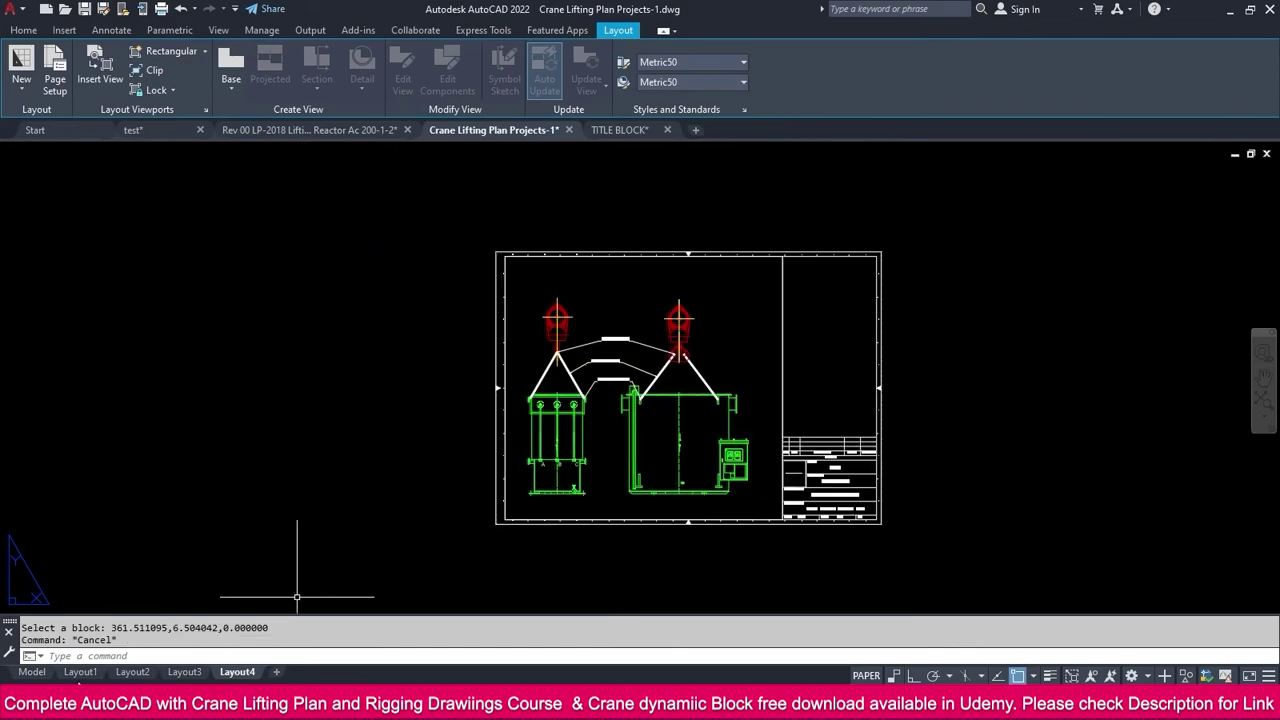
Review the full sheets of Layout1 through Layout4 in turn, and return to Layout1
left_click(80, 672)
scroll(616, 561, "down", 7)
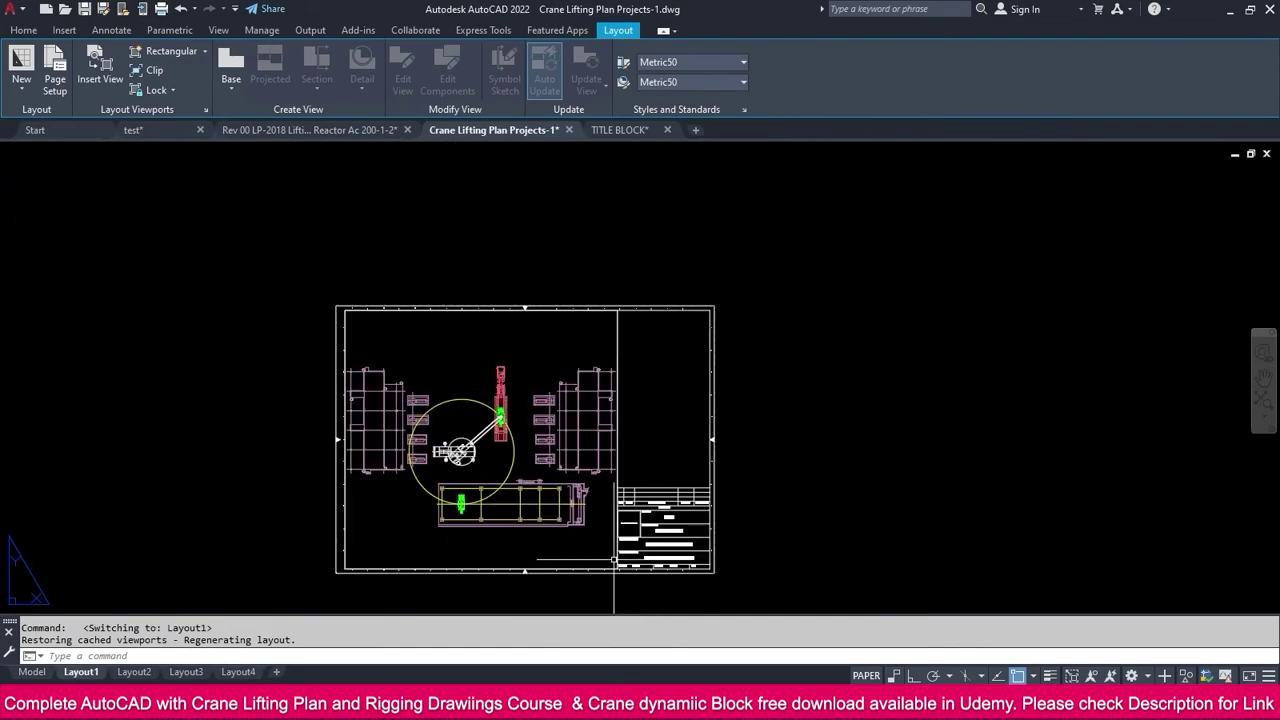
scroll(616, 561, "up", 2)
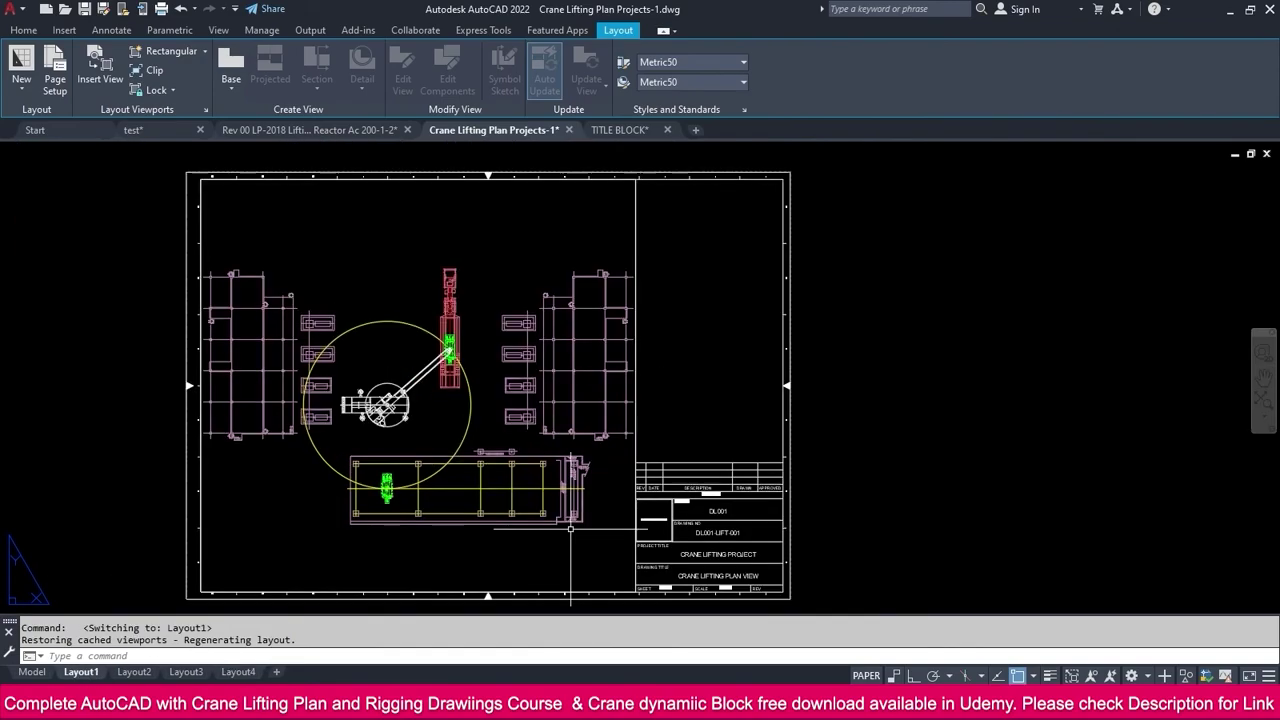
left_click(131, 672)
left_click(186, 672)
scroll(357, 541, "down", 3)
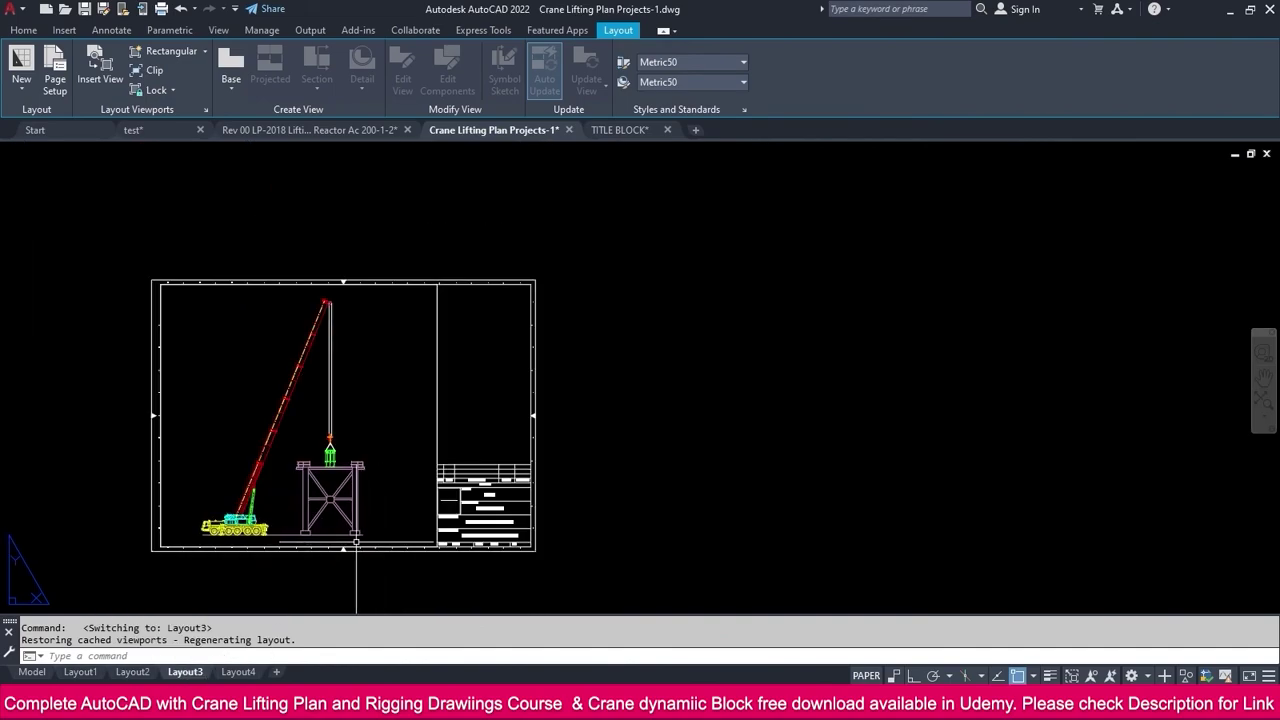
left_click(238, 672)
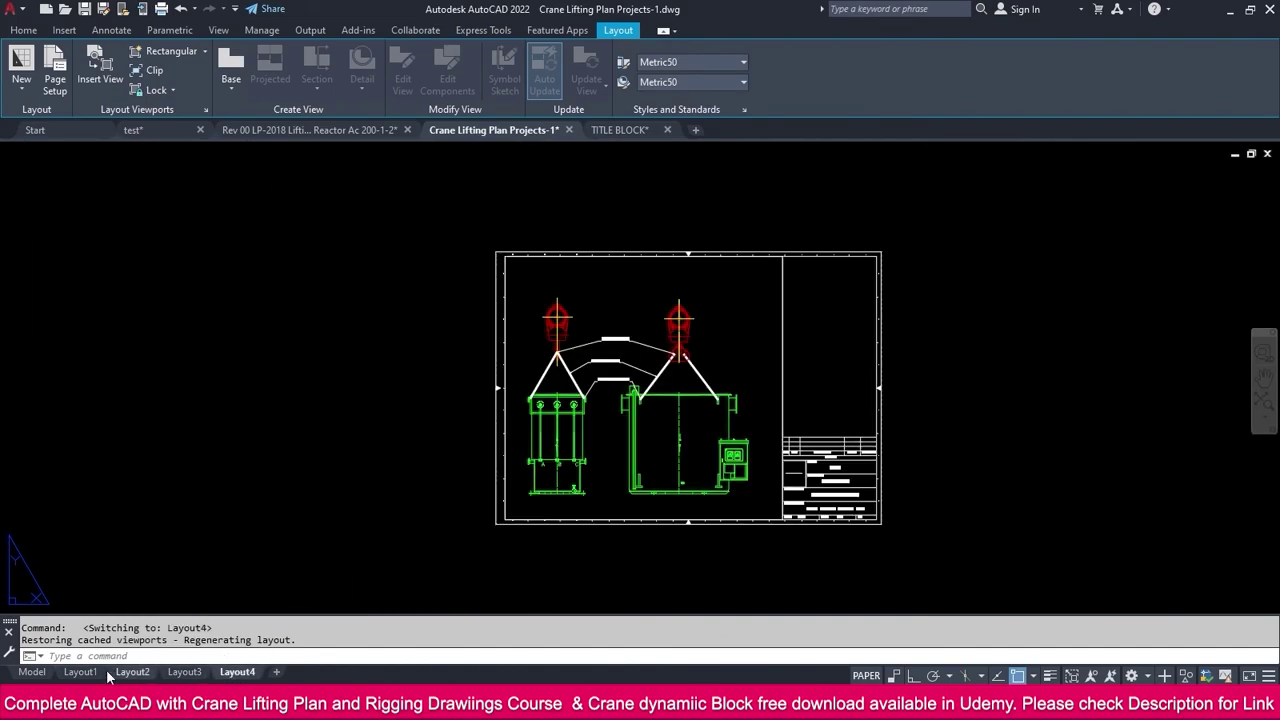
left_click(80, 672)
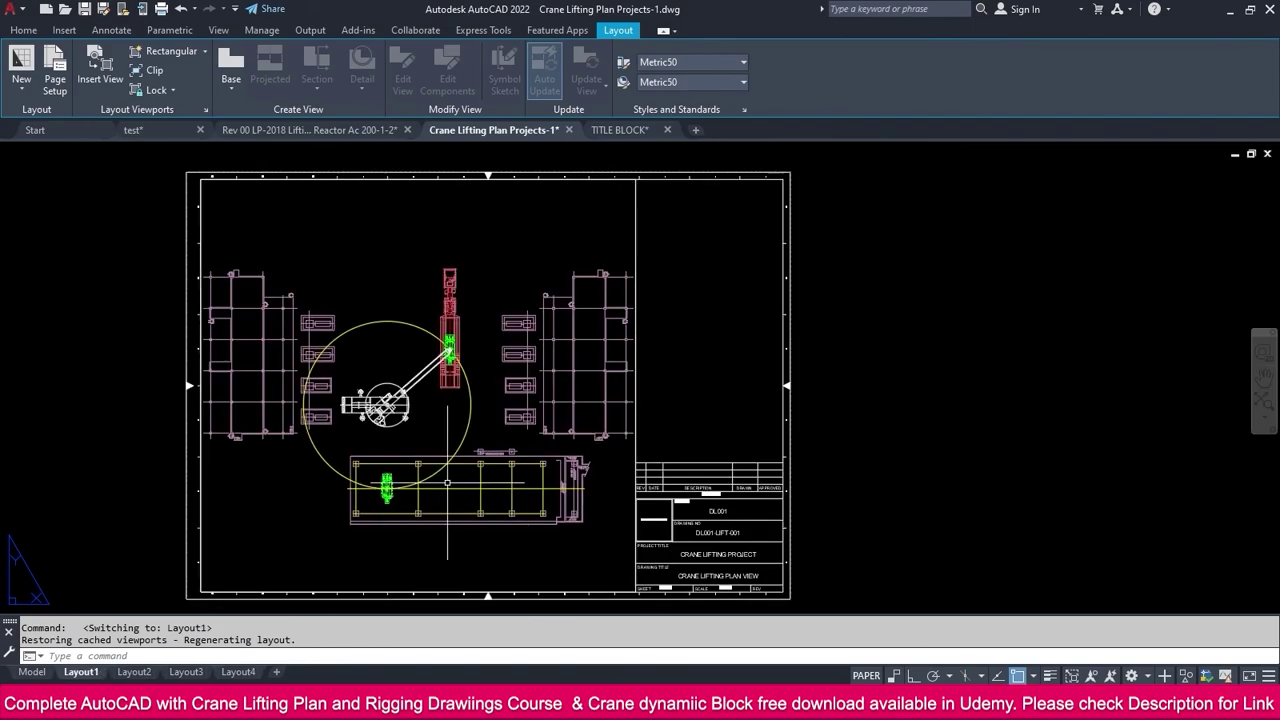